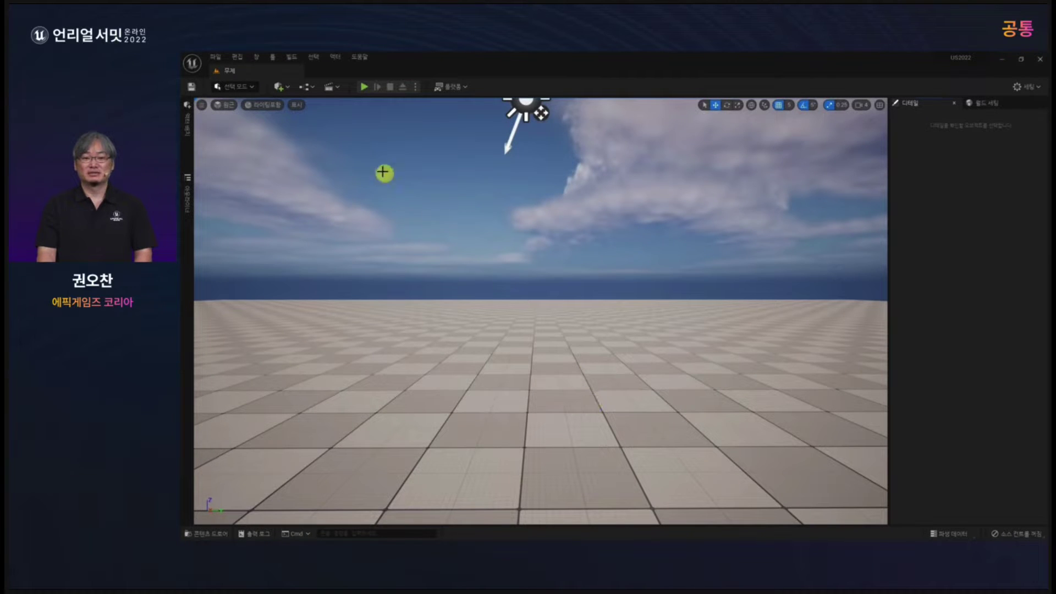
Switch the editor to Modeling mode and set the new asset location to AutoGen Folder (World-Relative).
click(236, 86)
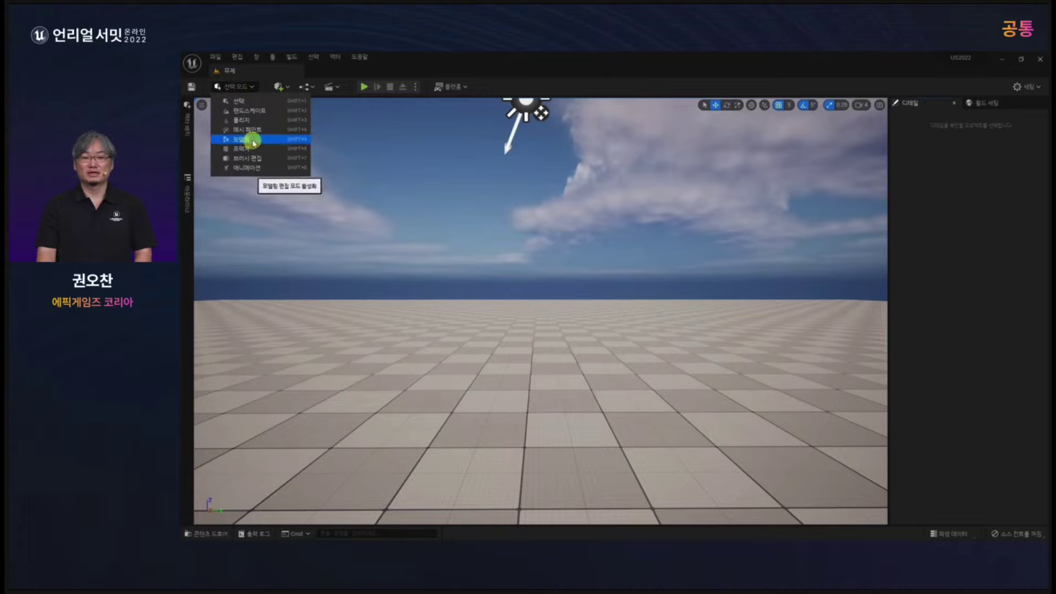
click(252, 140)
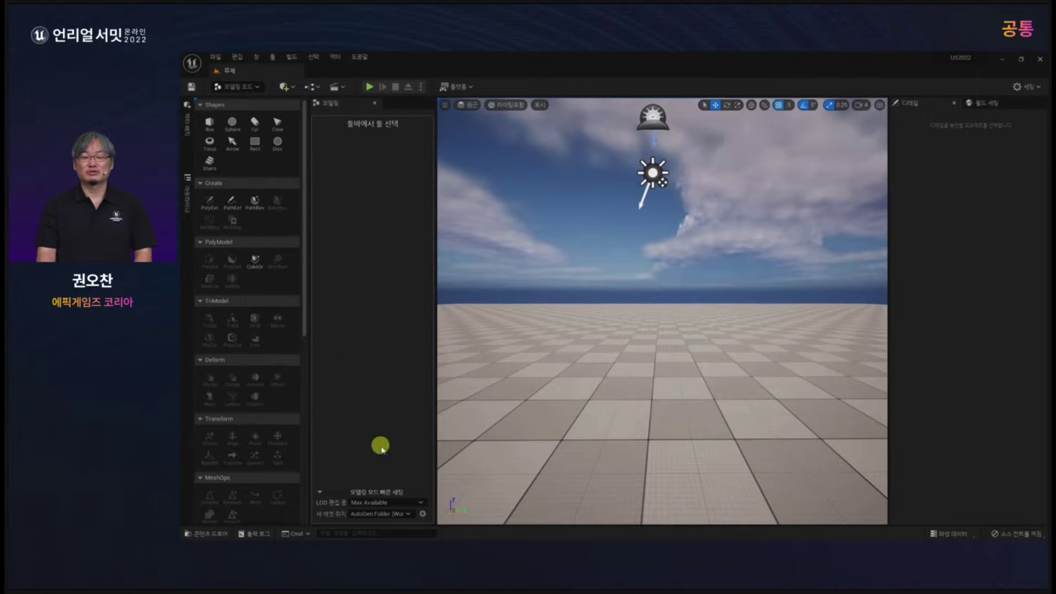
click(389, 513)
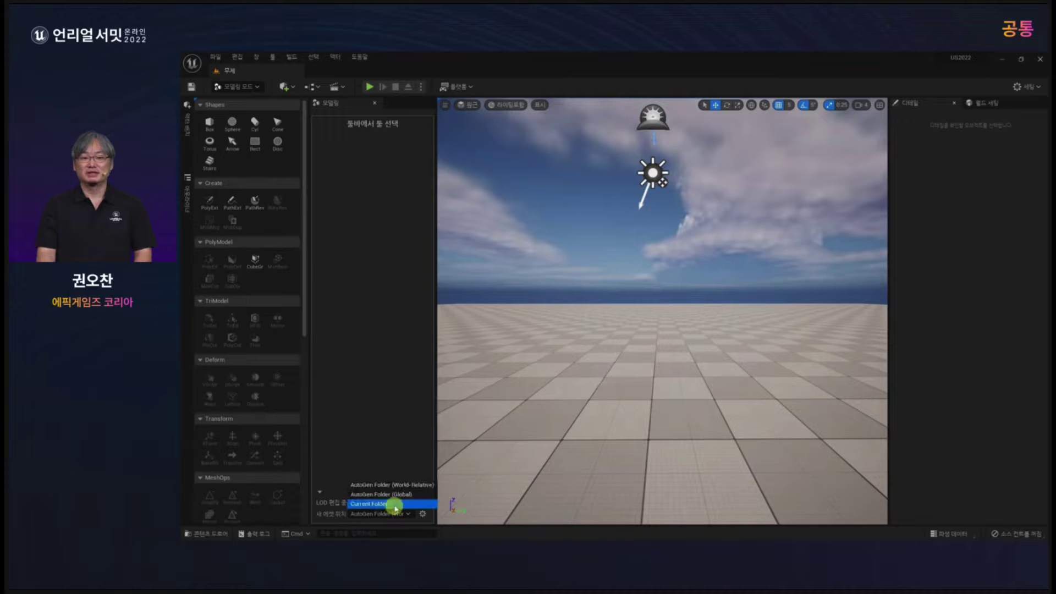
click(376, 483)
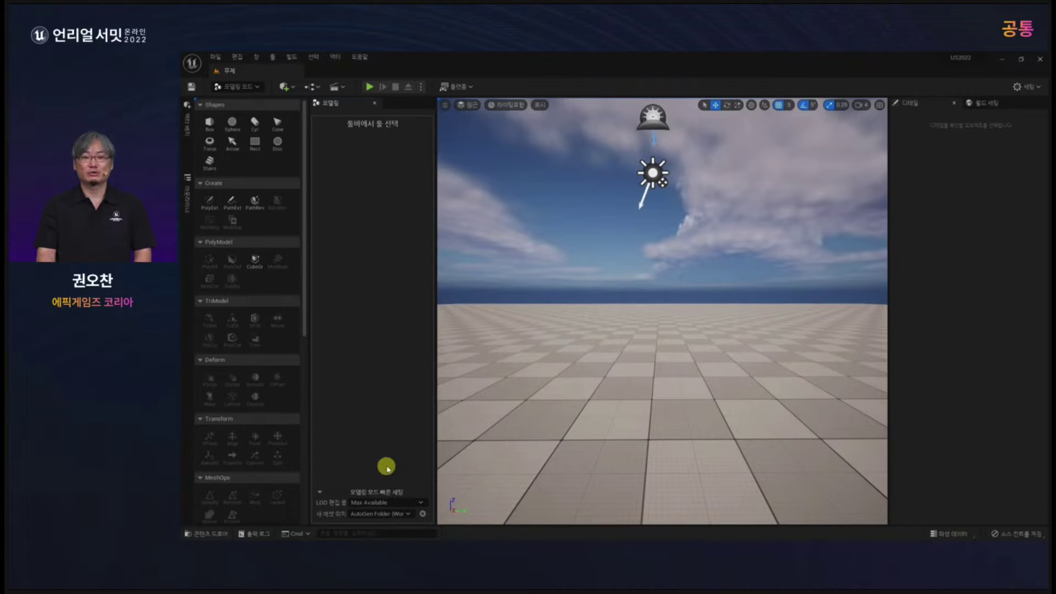
key(ctrl+space)
key(ctrl+space)
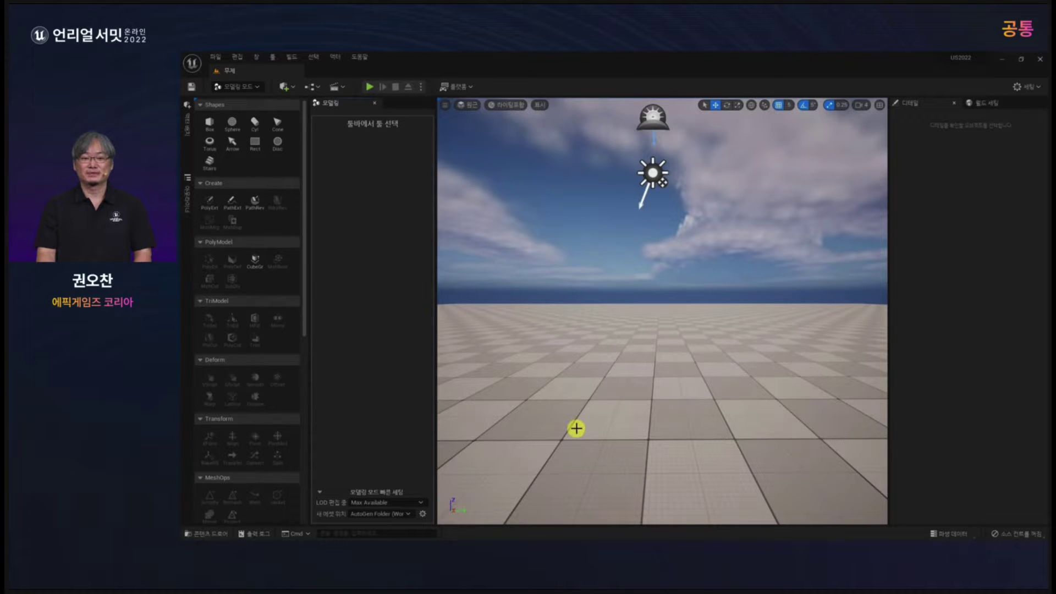
Save the current level under the name Floor in the US2022_Demo folder.
click(216, 58)
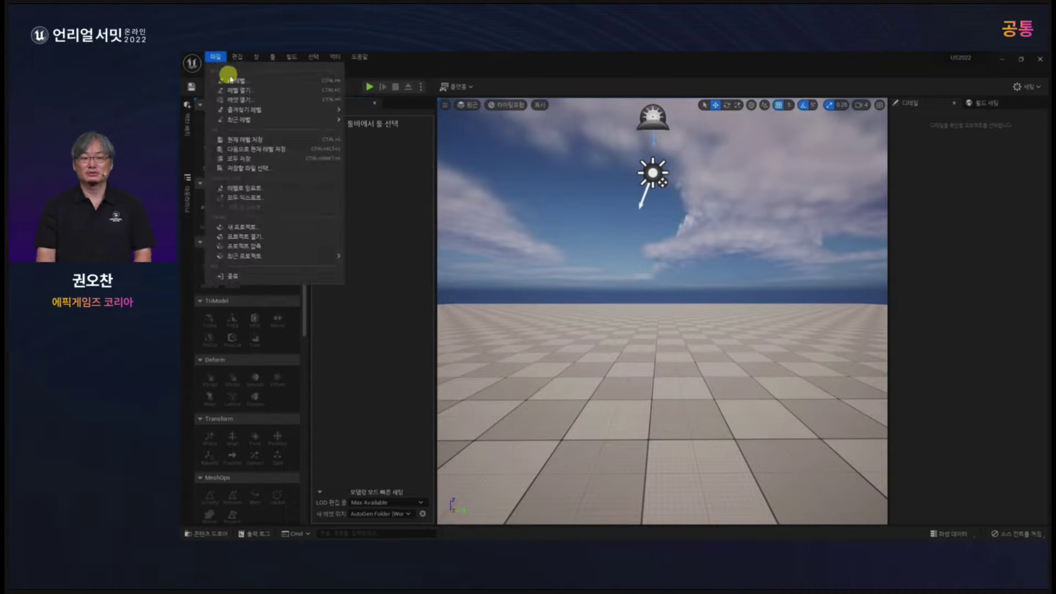
click(252, 148)
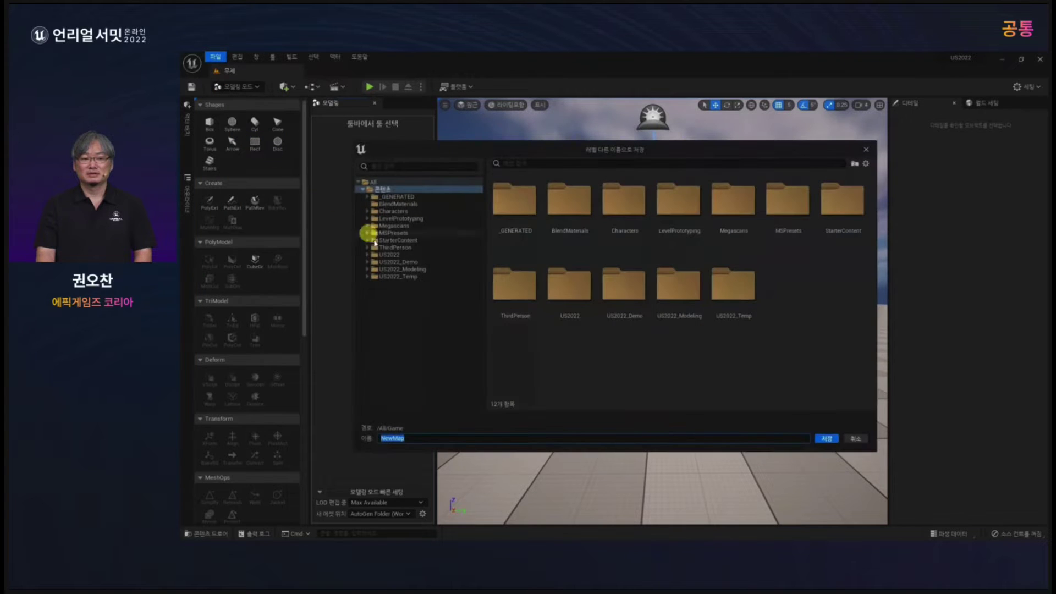
click(401, 262)
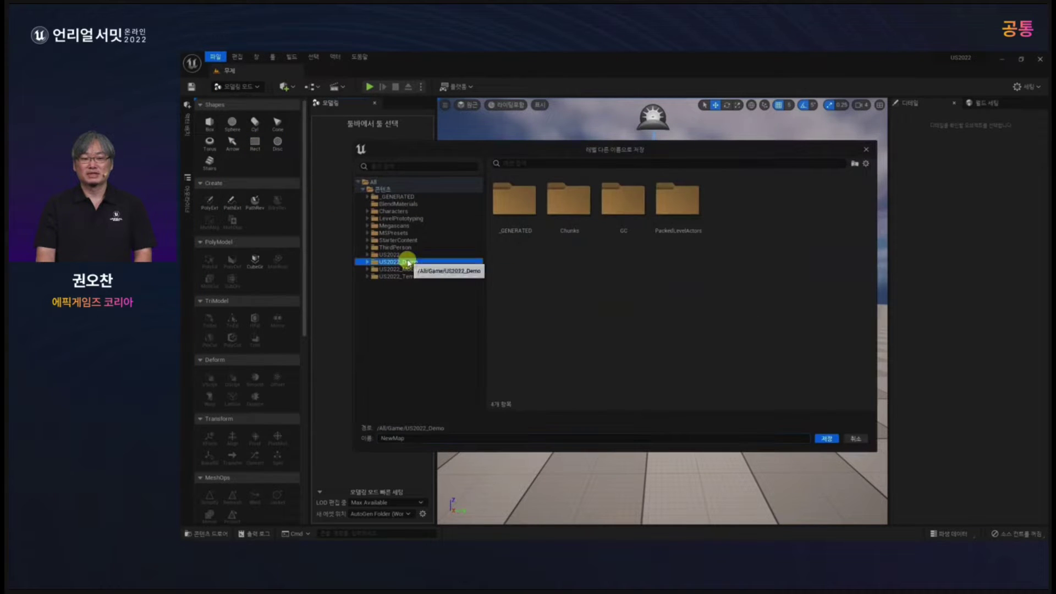
click(497, 438)
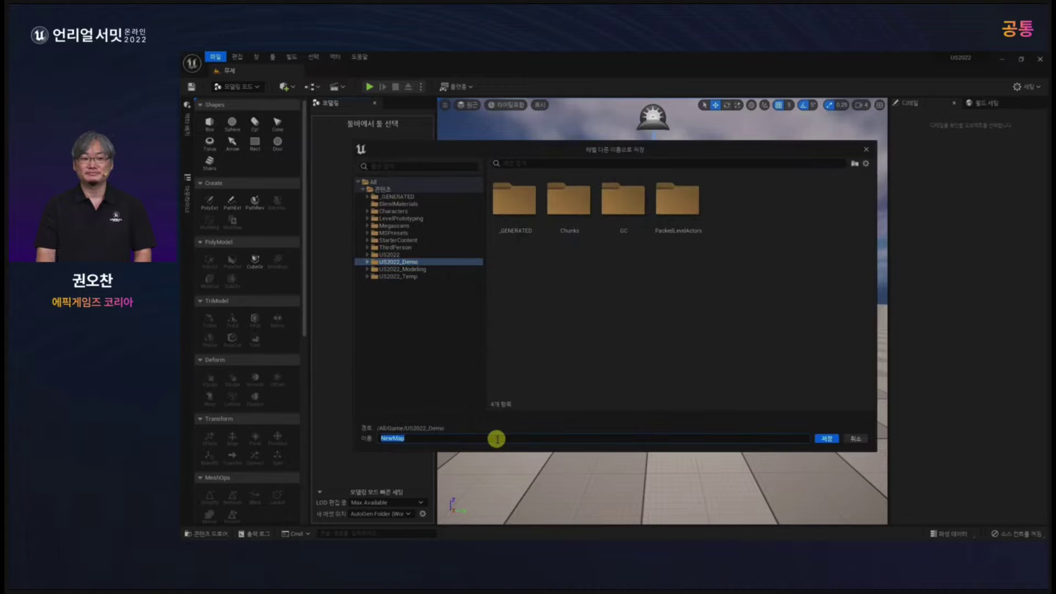
text(T)
key(Return)
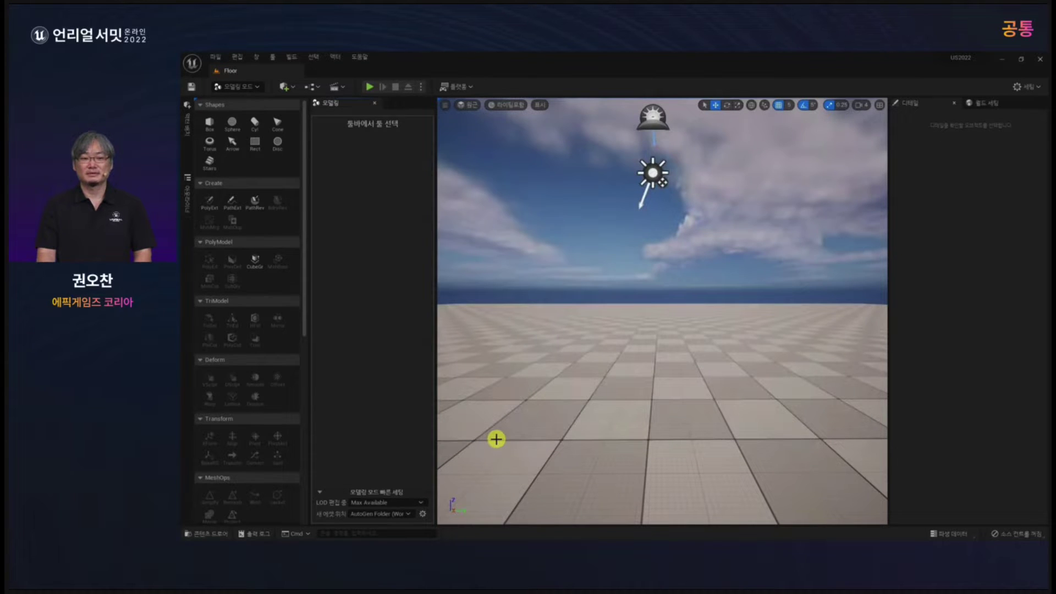
Create a box 400 wide, 400 deep and 30 high, and place it on the ground below the sun light.
click(209, 123)
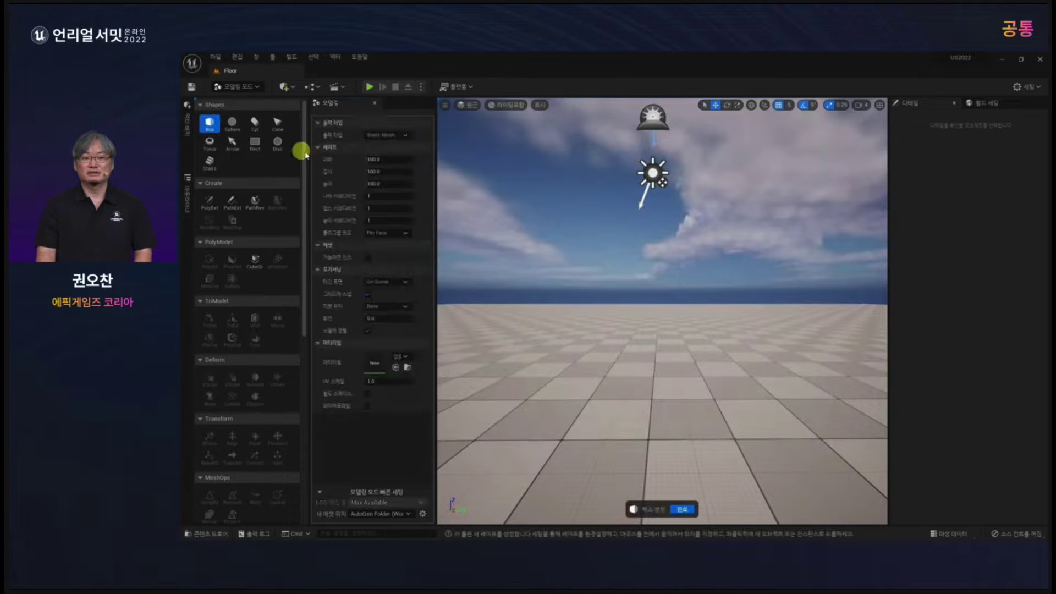
click(388, 160)
text(400)
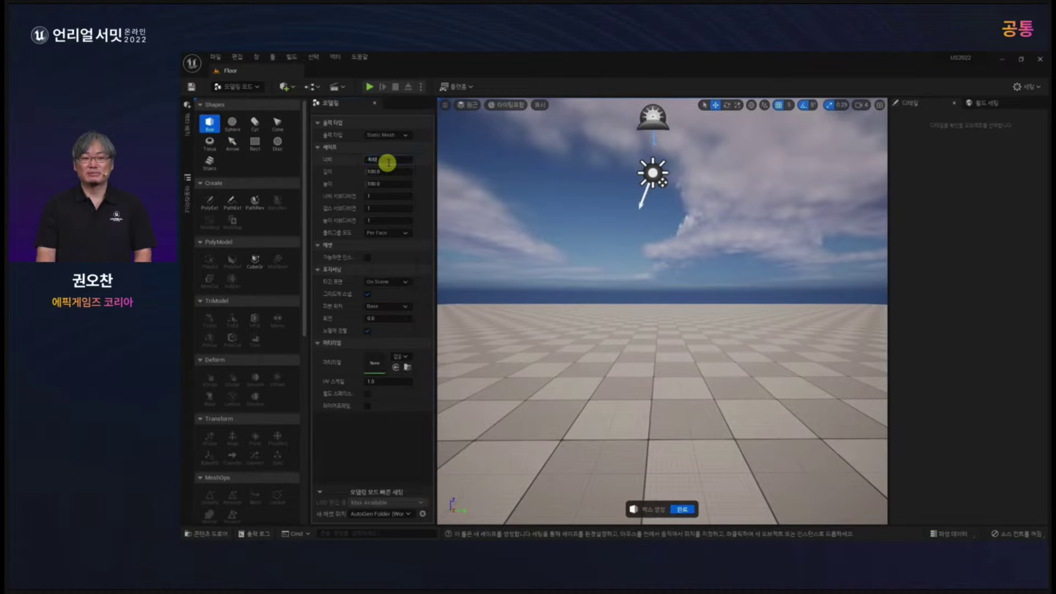
key(Tab)
text(400)
key(Tab)
text(30)
key(Return)
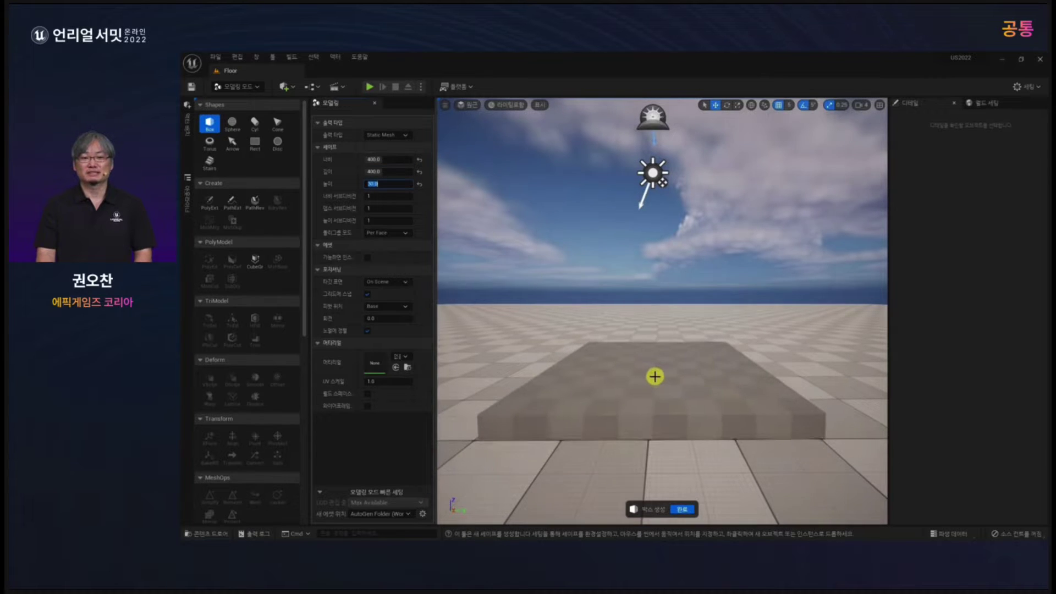
click(654, 377)
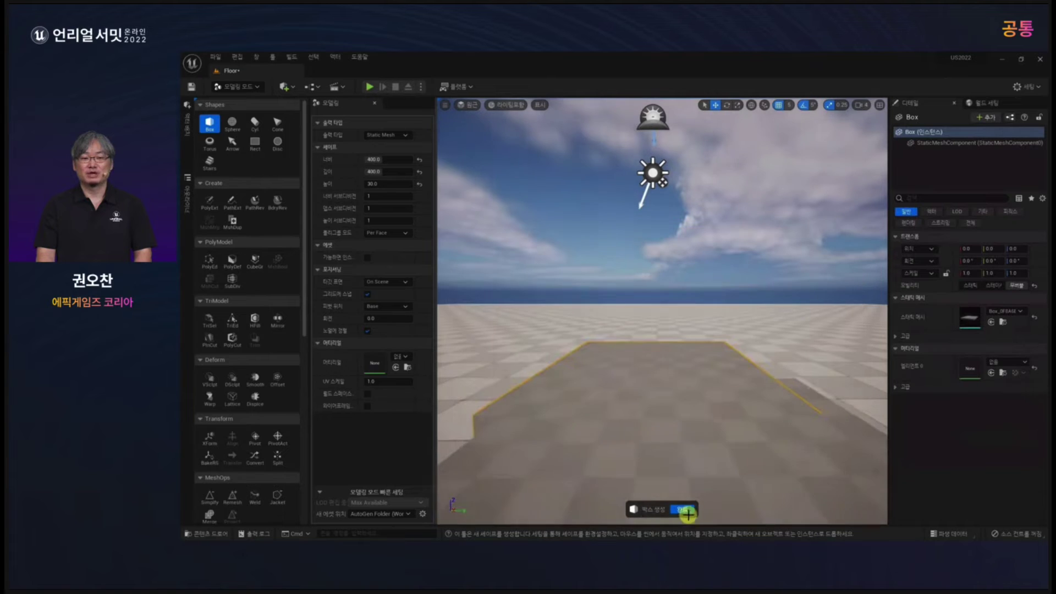
click(686, 511)
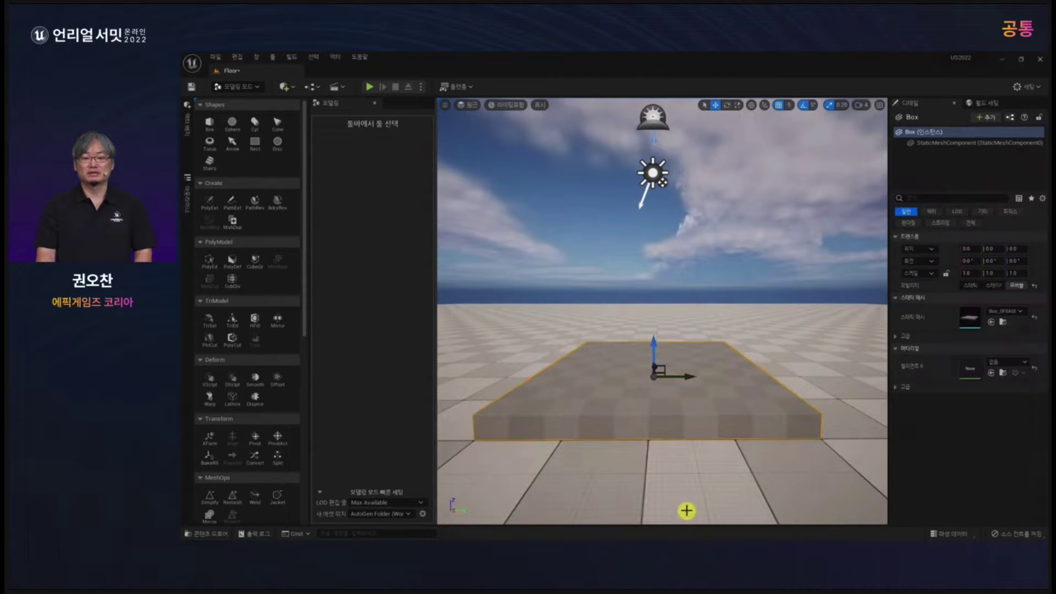
Browse the concrete surfaces in Quixel Bridge for a floor material, and return to the level.
click(284, 87)
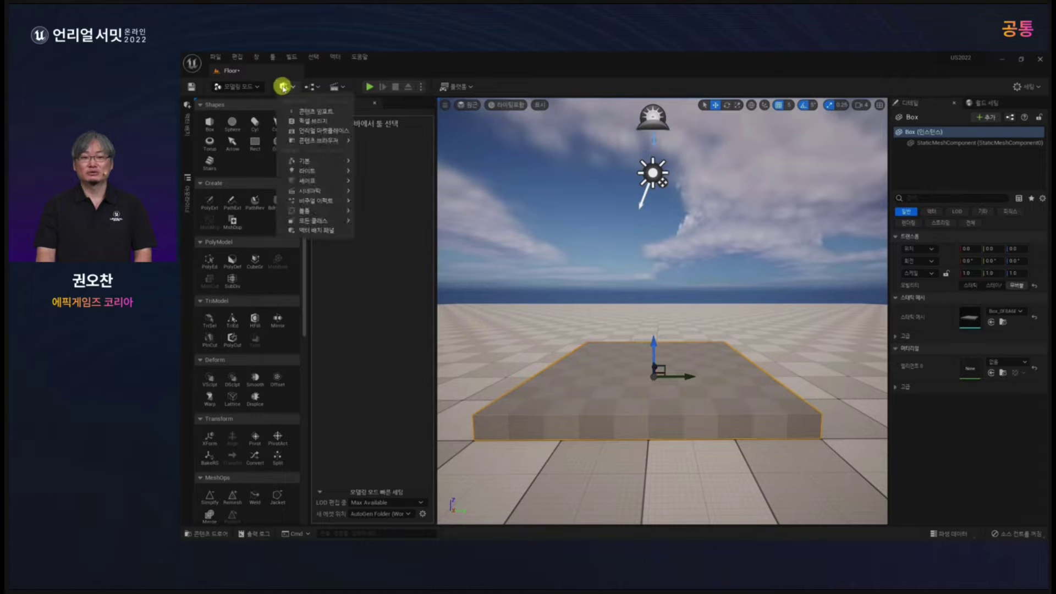
click(305, 121)
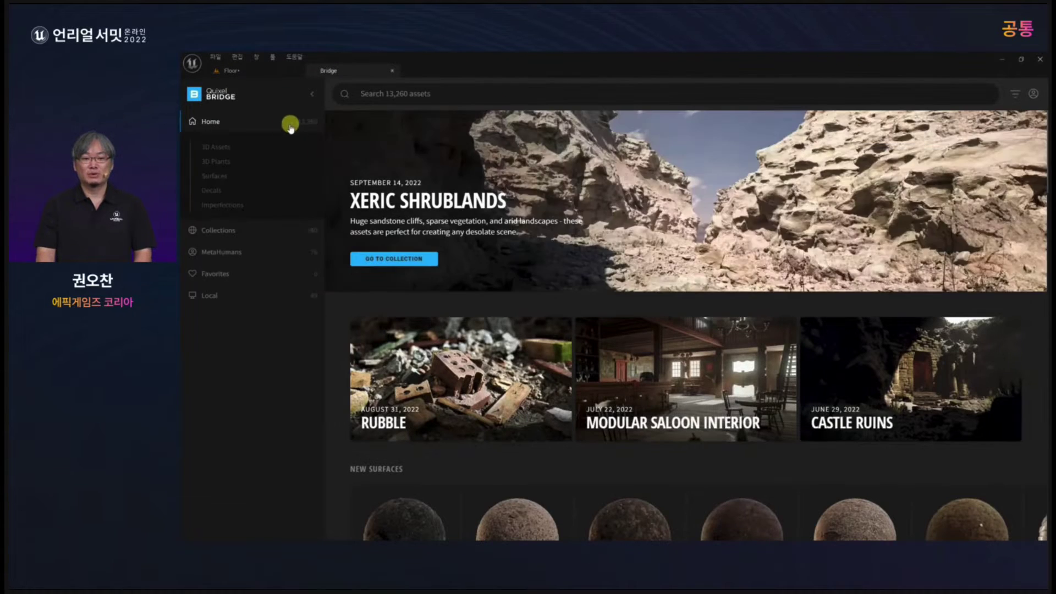
click(215, 176)
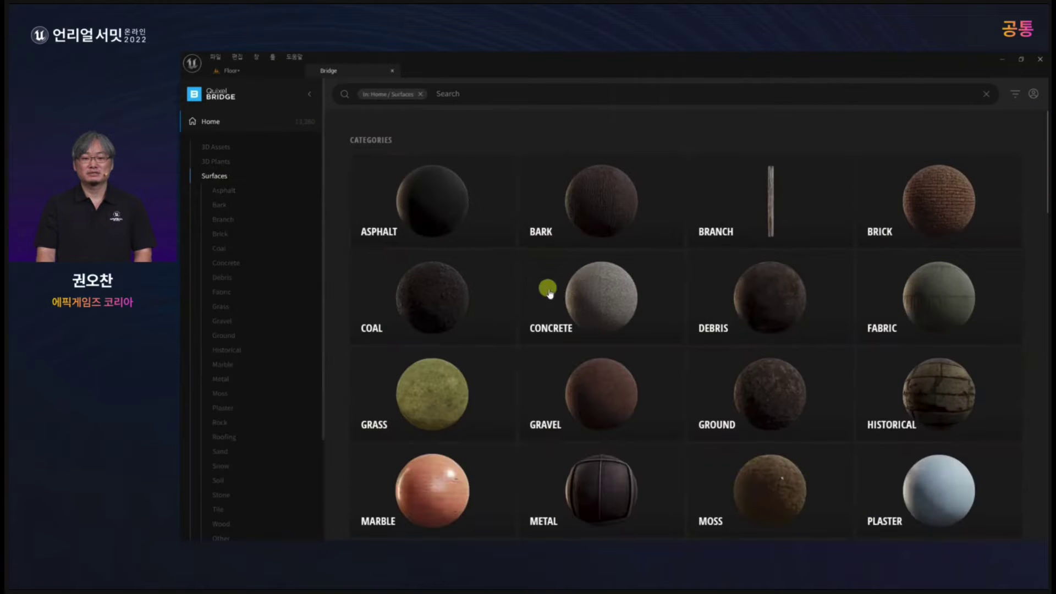
click(548, 292)
scroll(602, 350, down, 2)
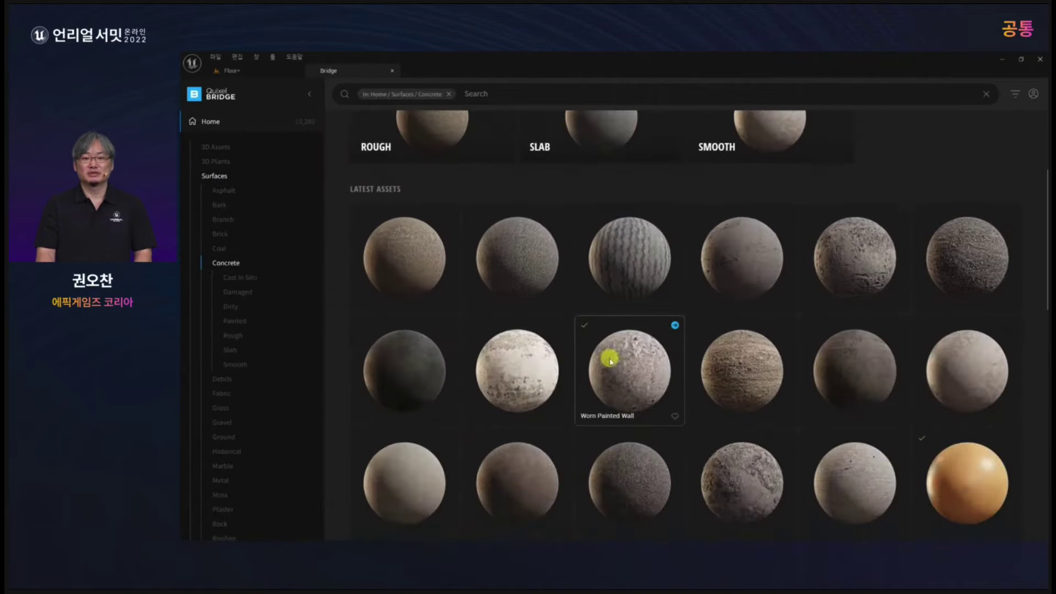
scroll(610, 360, down, 10)
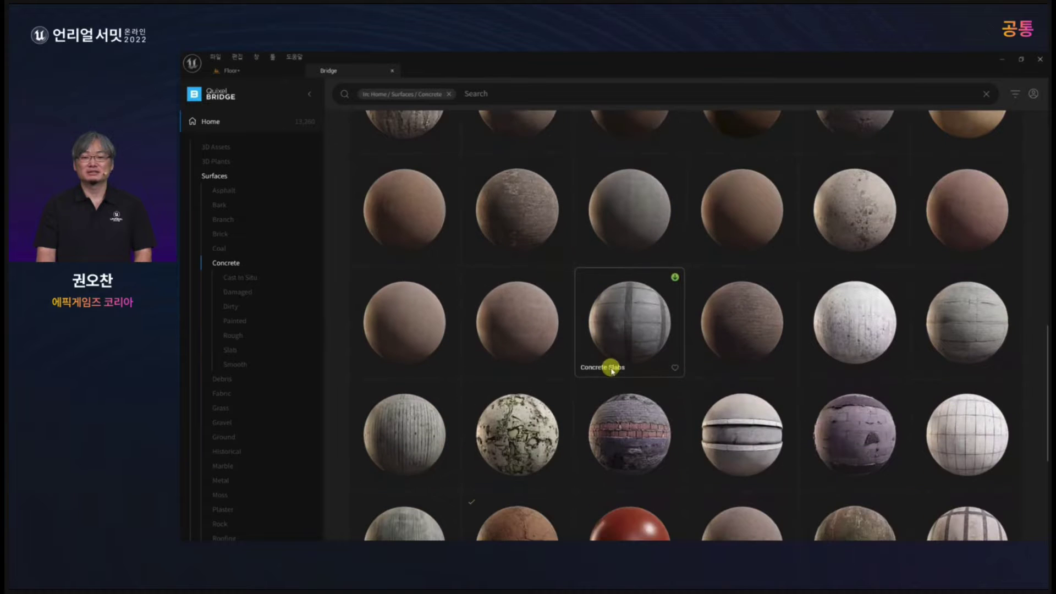
click(392, 71)
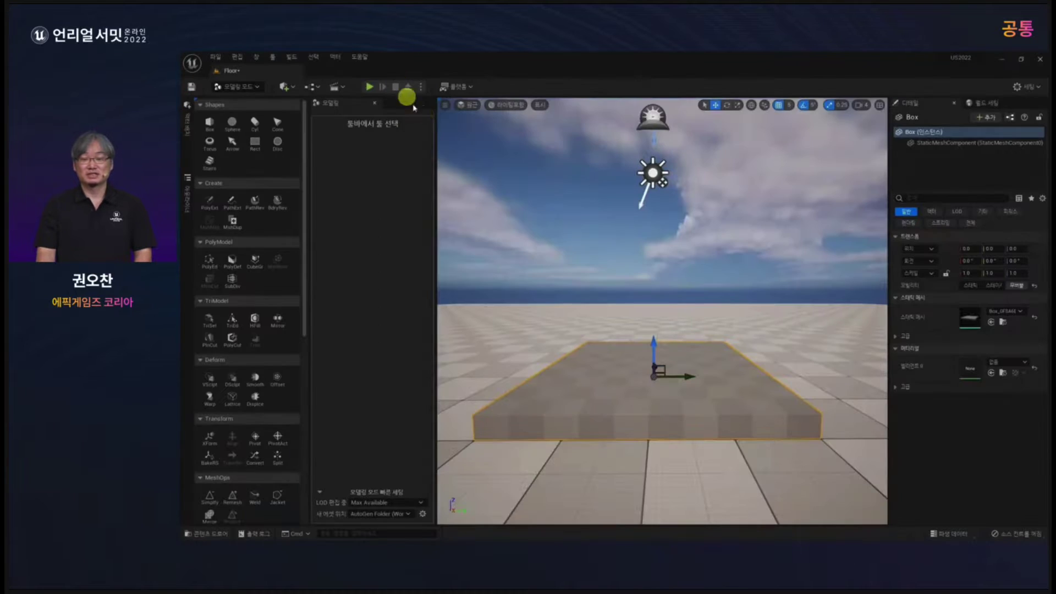
Assign the Megascans surface material MI_Broken_Concrete_Floor to the box.
key(ctrl+space)
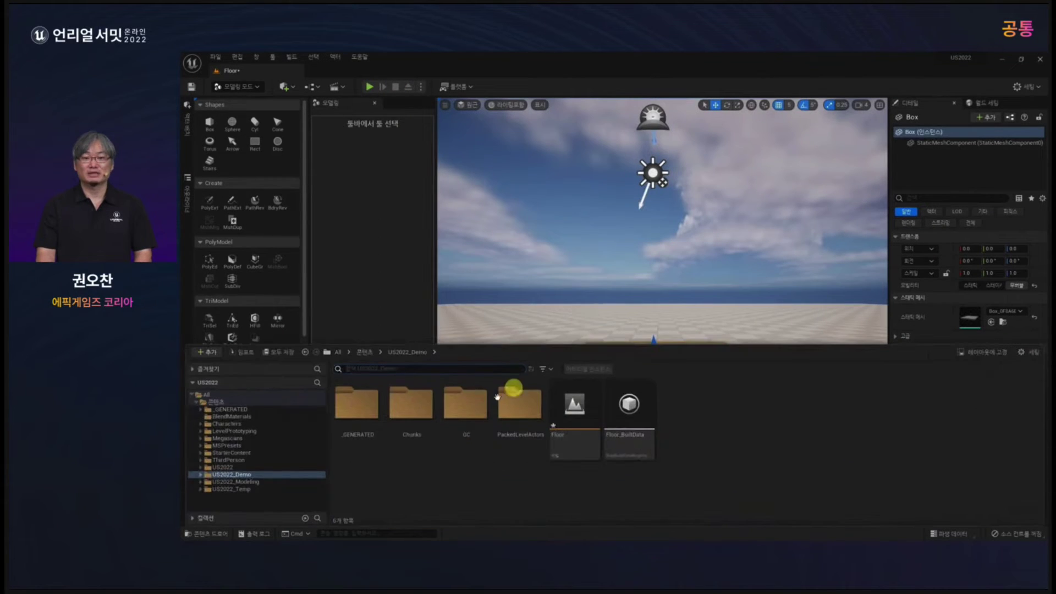
click(201, 438)
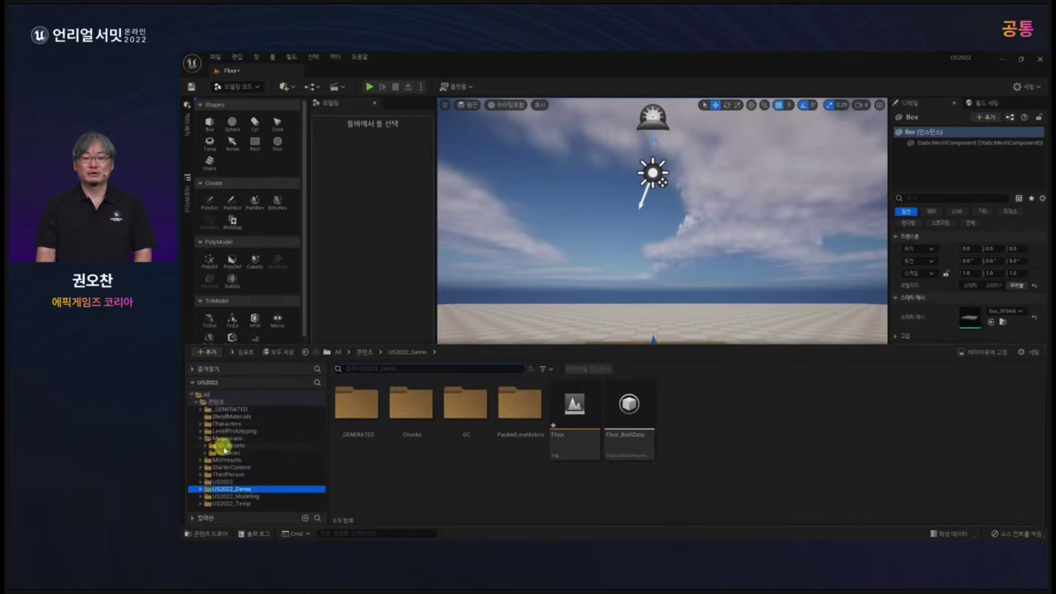
click(225, 452)
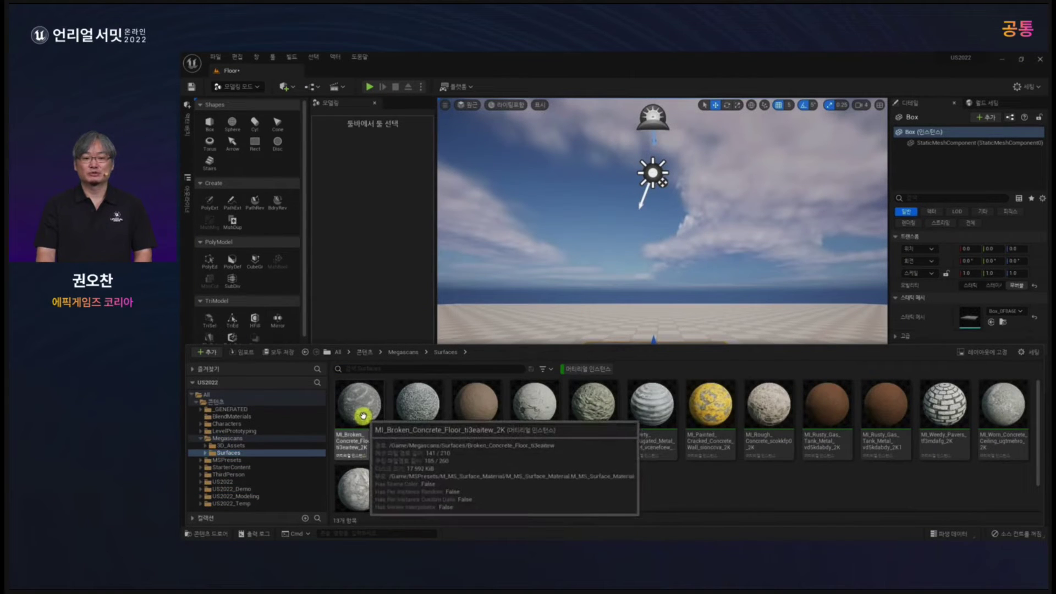
click(363, 415)
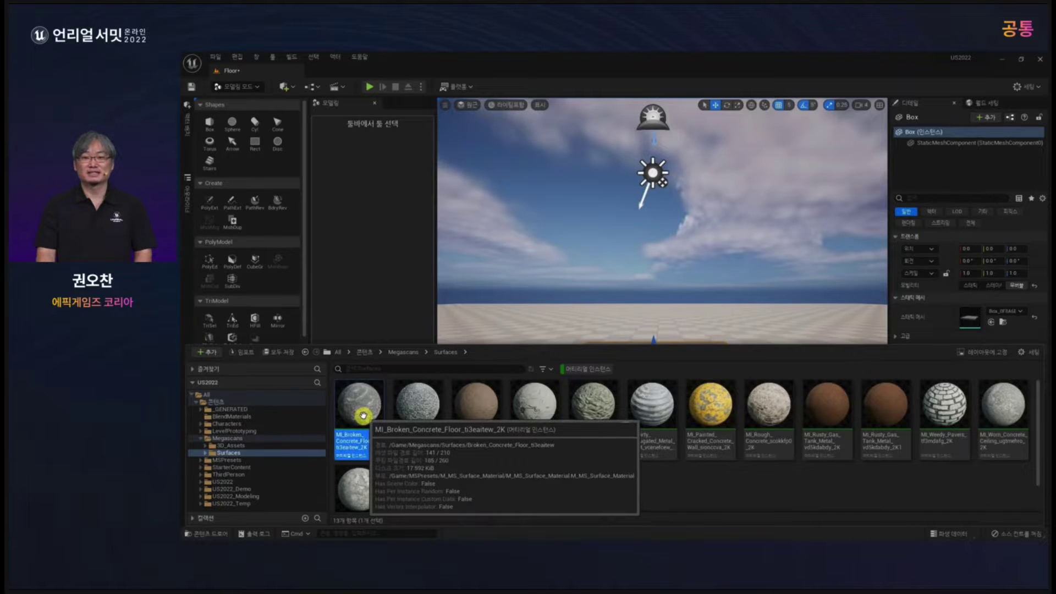
key(ctrl+space)
click(991, 373)
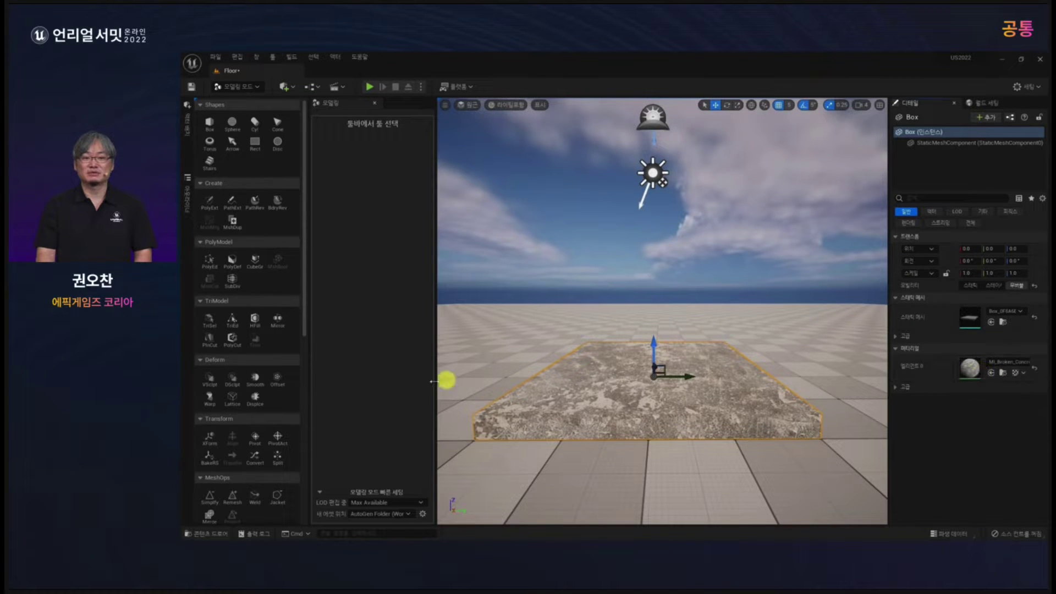
Rotate the UV island of the box's top face with the UV transform tool and accept the change.
scroll(253, 435, down, 10)
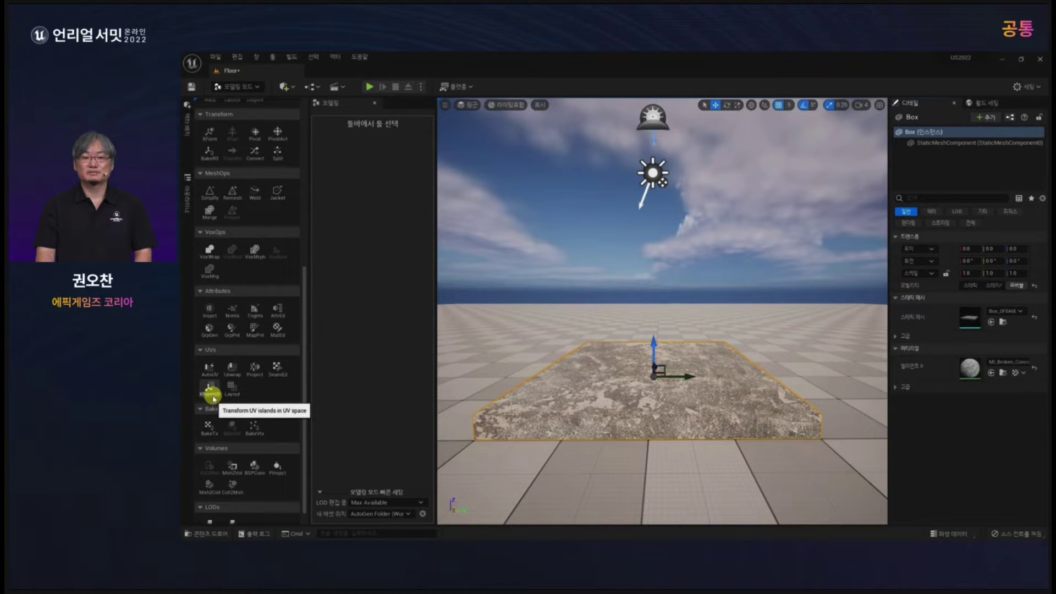
click(210, 393)
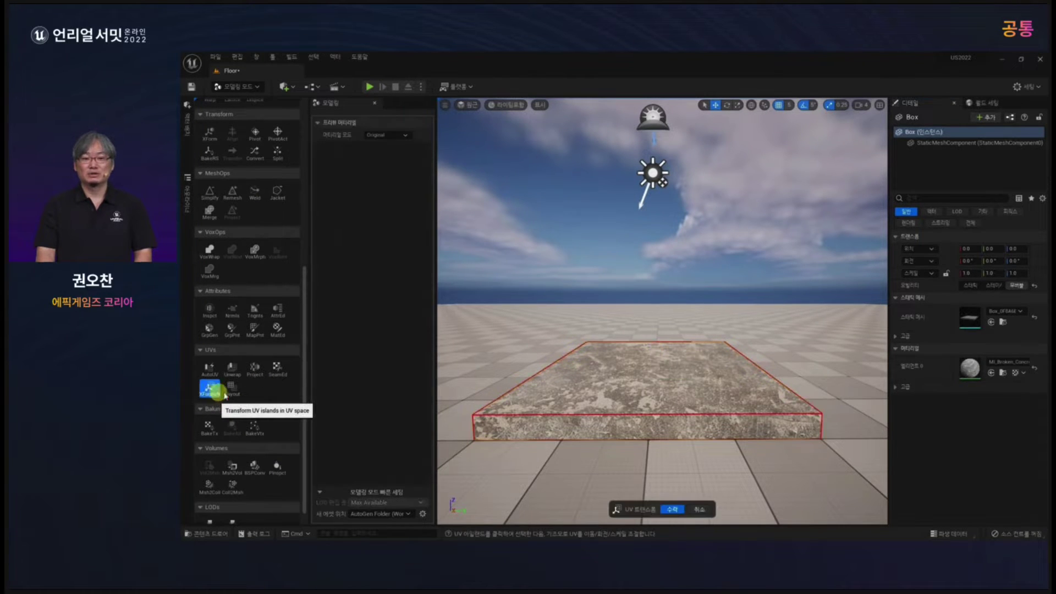
click(627, 382)
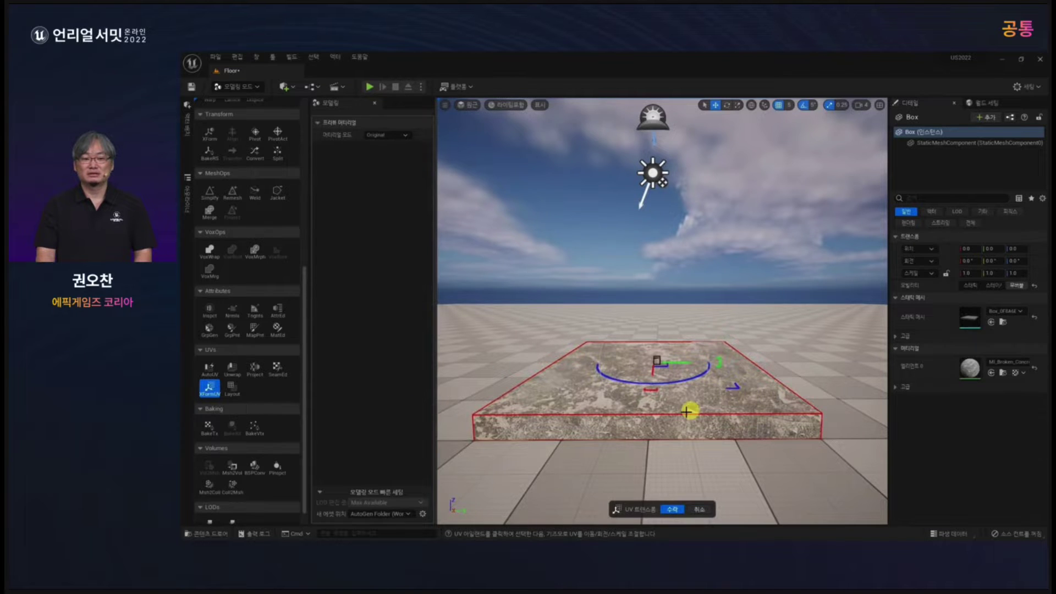
alt+drag(684, 423, 682, 426)
drag(738, 444, 634, 450)
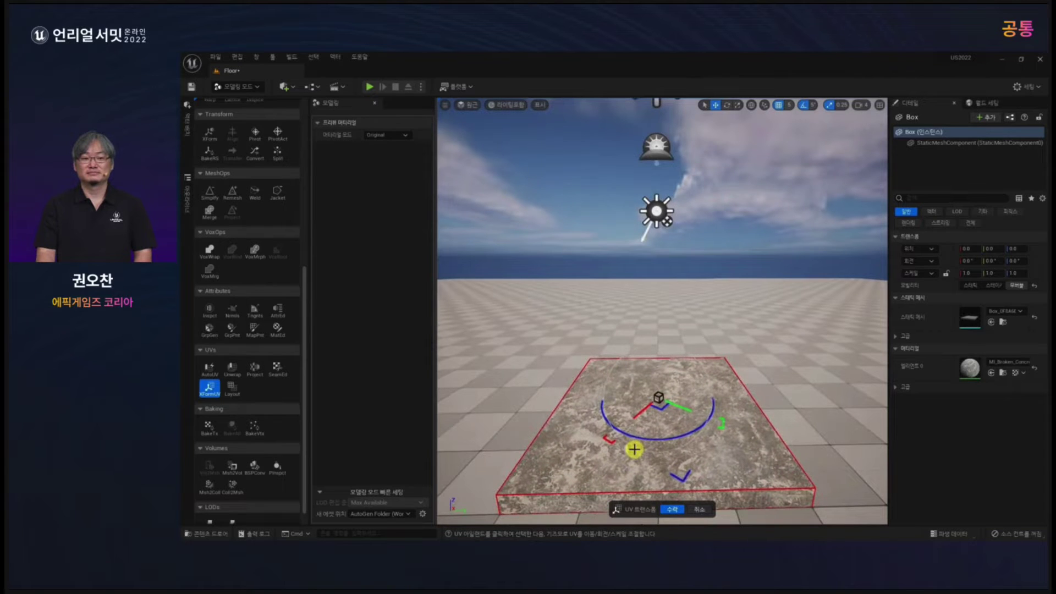
click(672, 508)
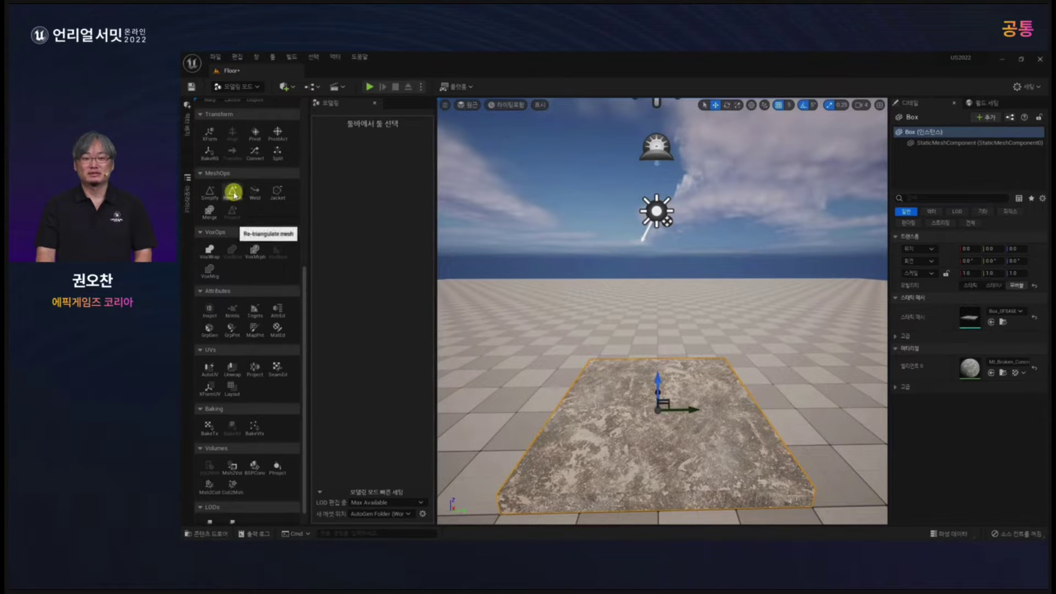
Remesh the box with a target triangle count of 1000000 and accept the result.
click(233, 194)
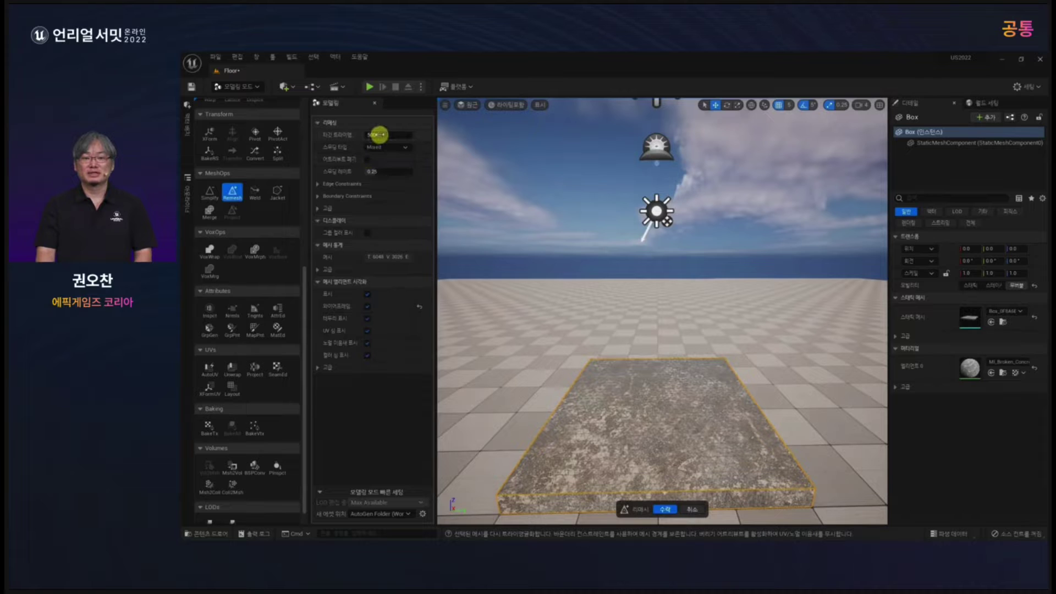
click(379, 135)
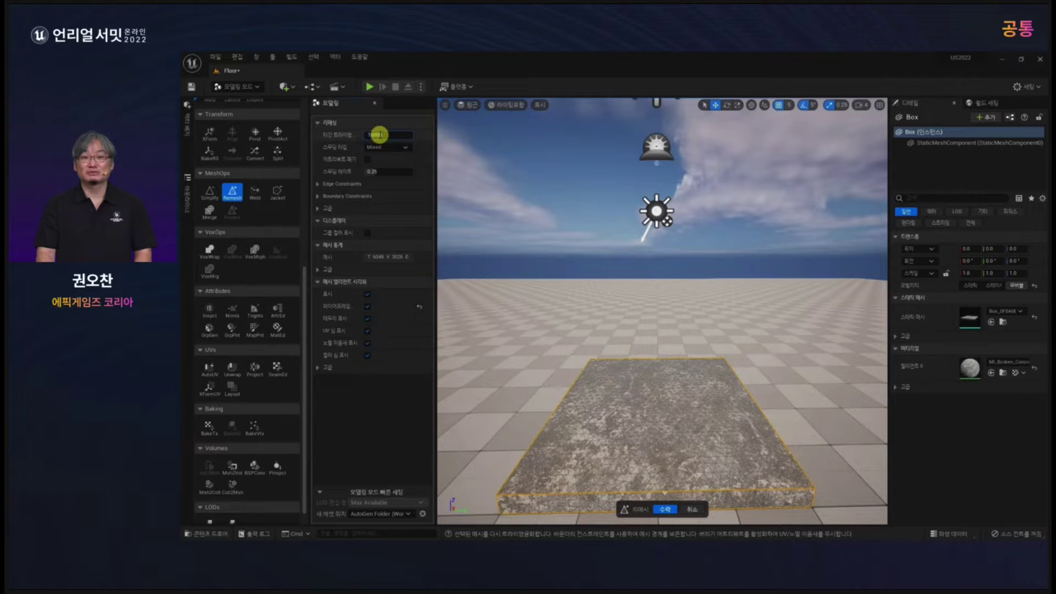
text(100000)
key(Return)
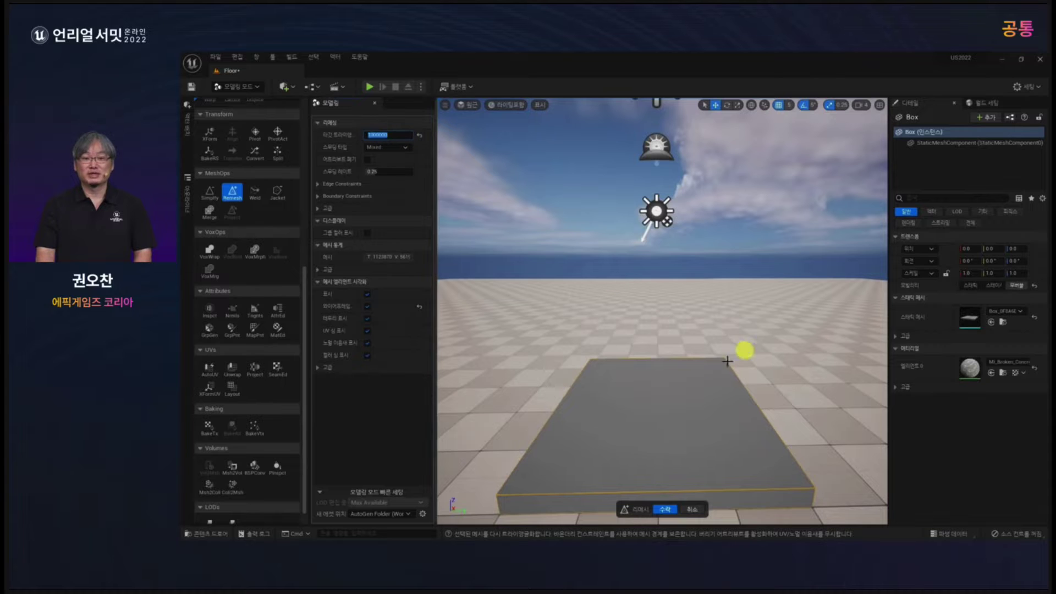
scroll(681, 429, up, 5)
scroll(684, 413, up, 3)
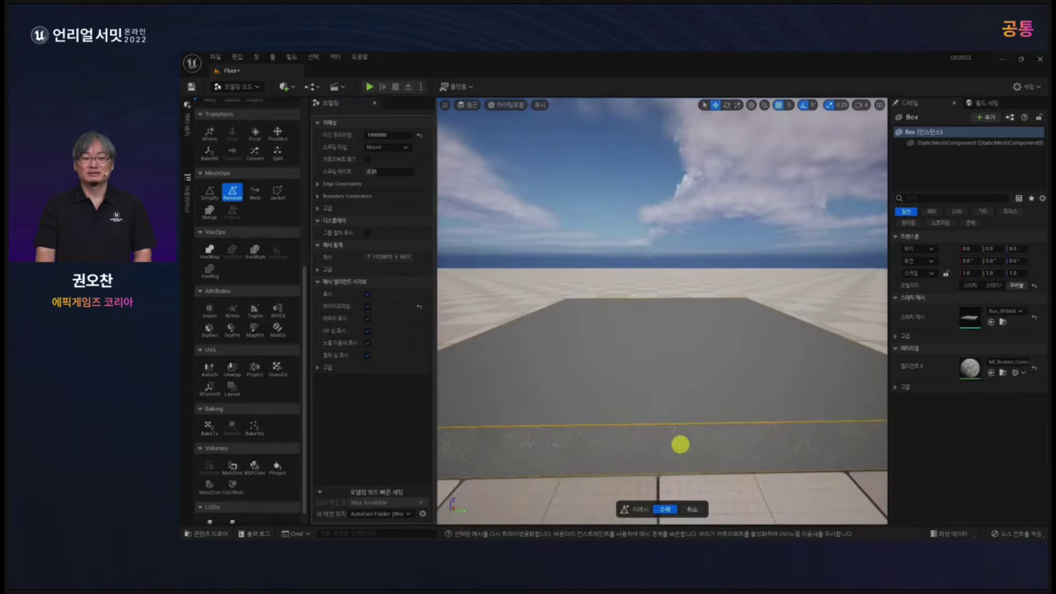
scroll(682, 422, down, 8)
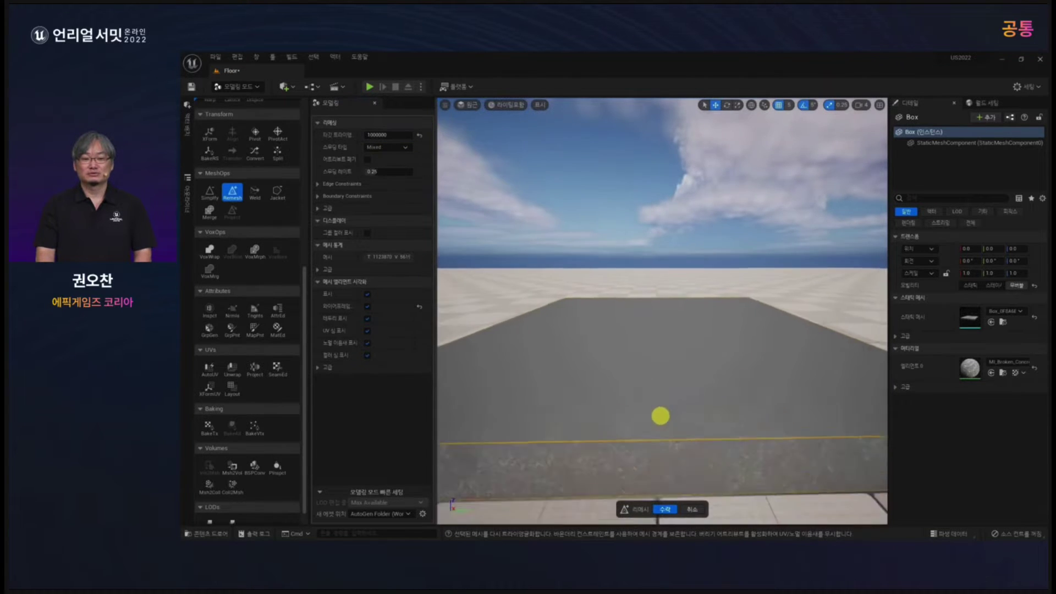
click(665, 508)
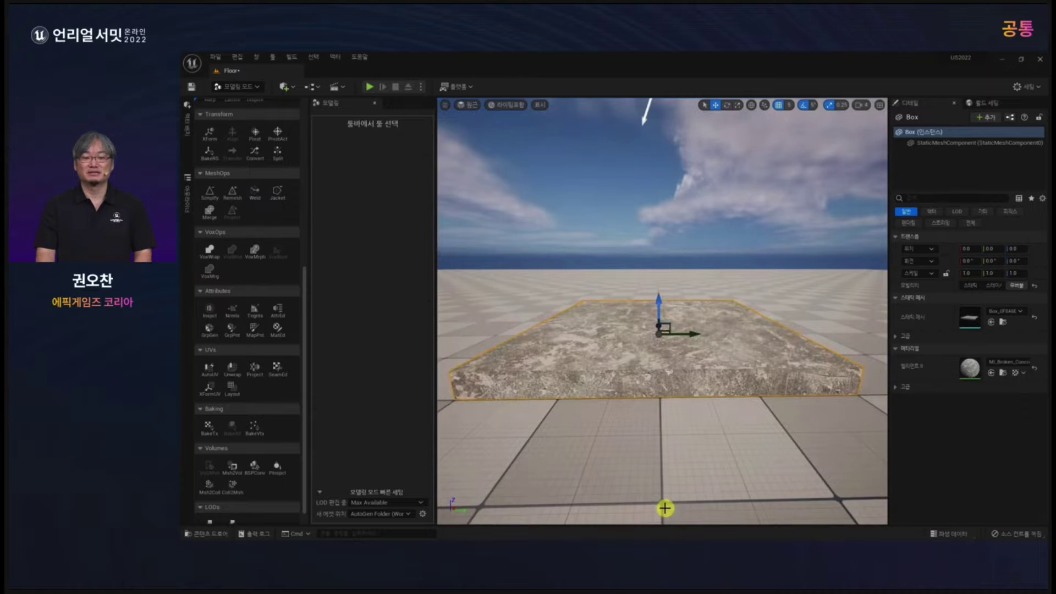
Start the Displace tool on the box and set its displacement type to Texture2D Map.
scroll(242, 248, up, 2)
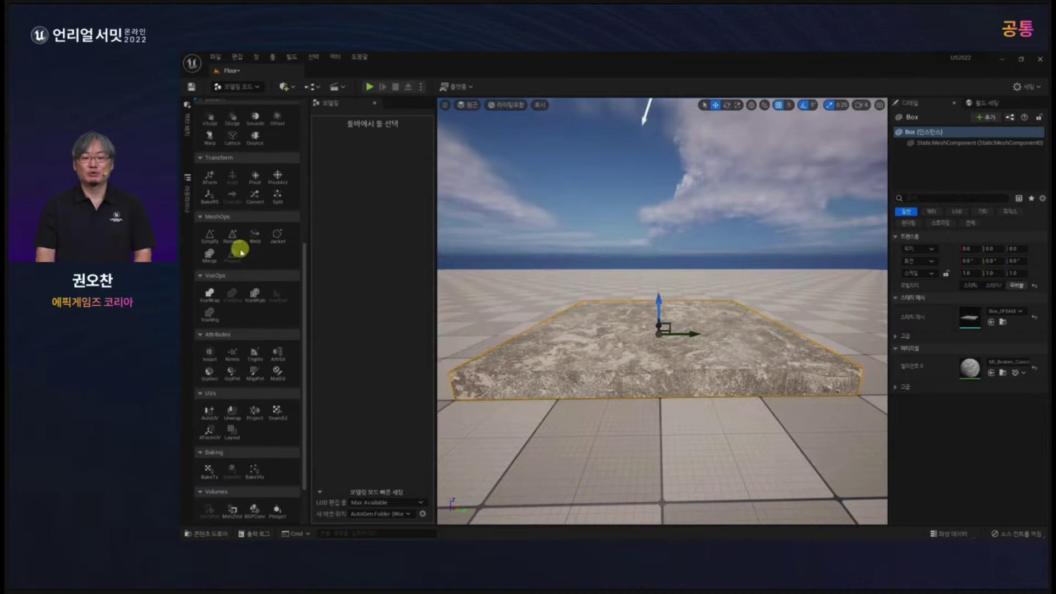
scroll(240, 250, up, 5)
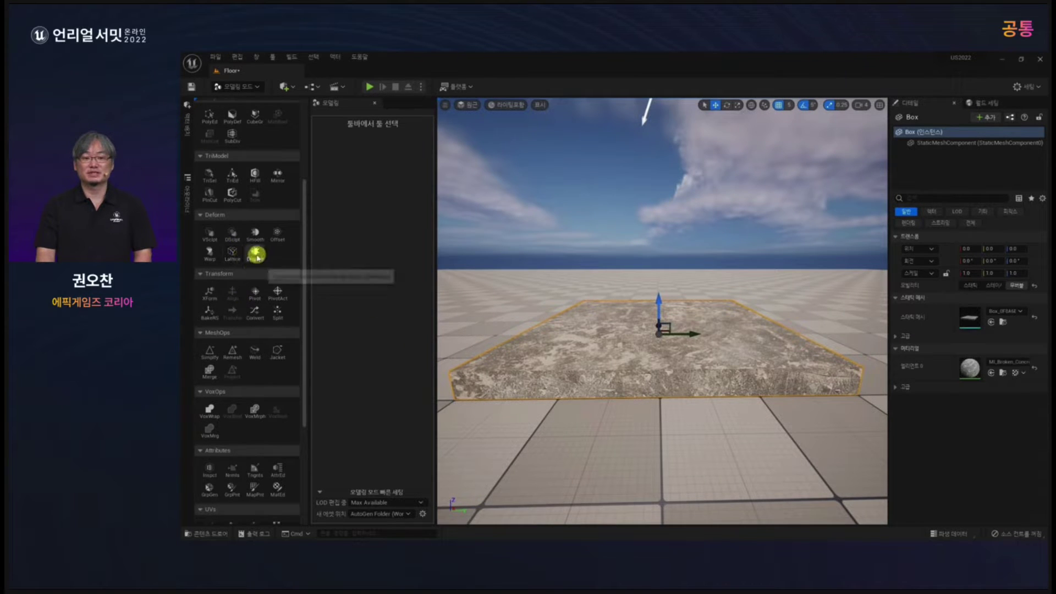
click(256, 256)
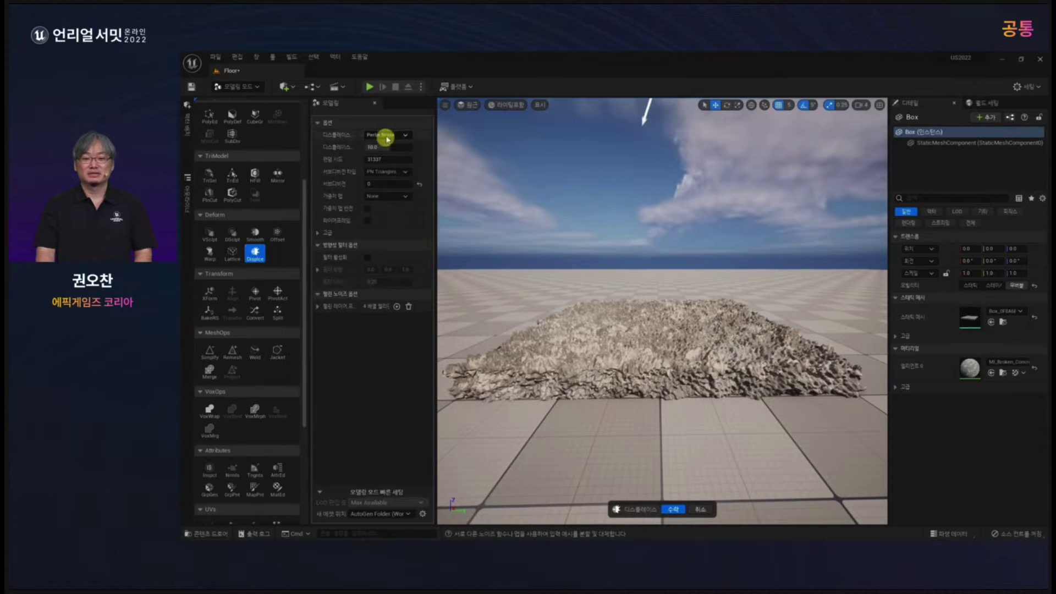
click(385, 135)
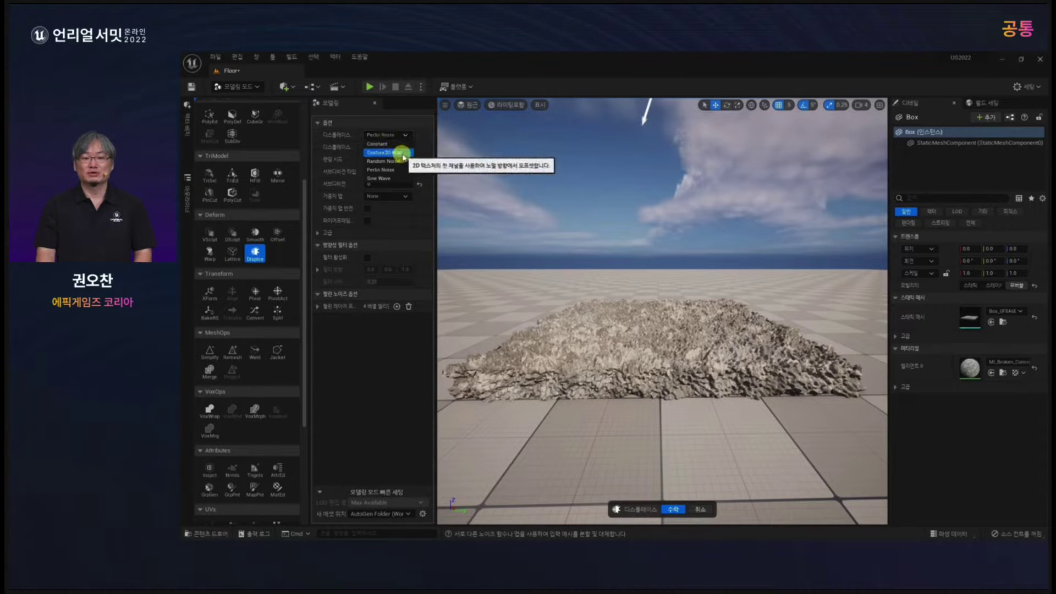
click(401, 153)
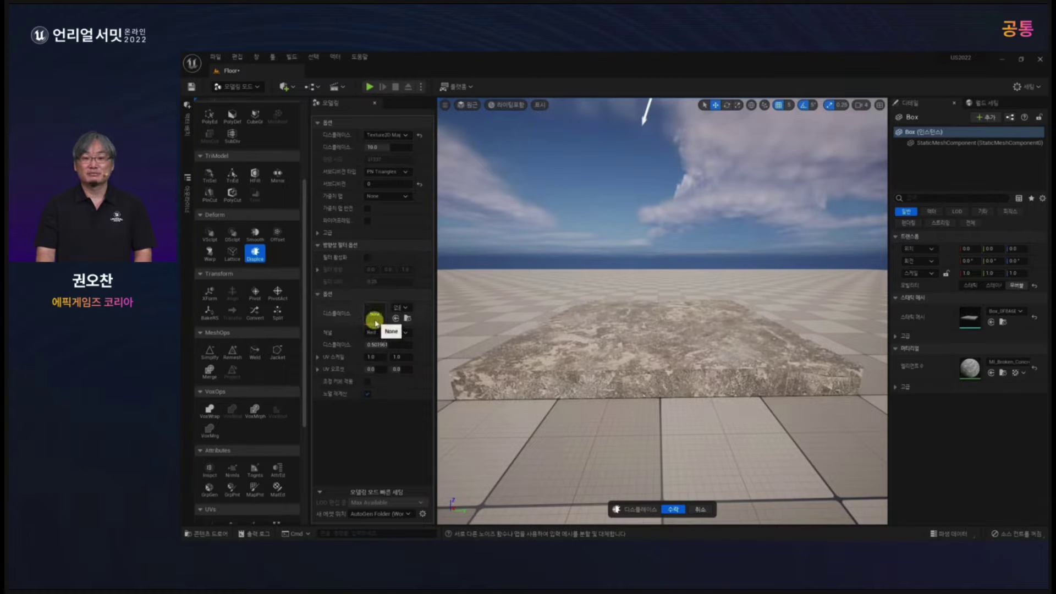
Assign the _D texture from the Megascans Broken_Concrete_Floor surface folder as the displacement map.
key(ctrl+space)
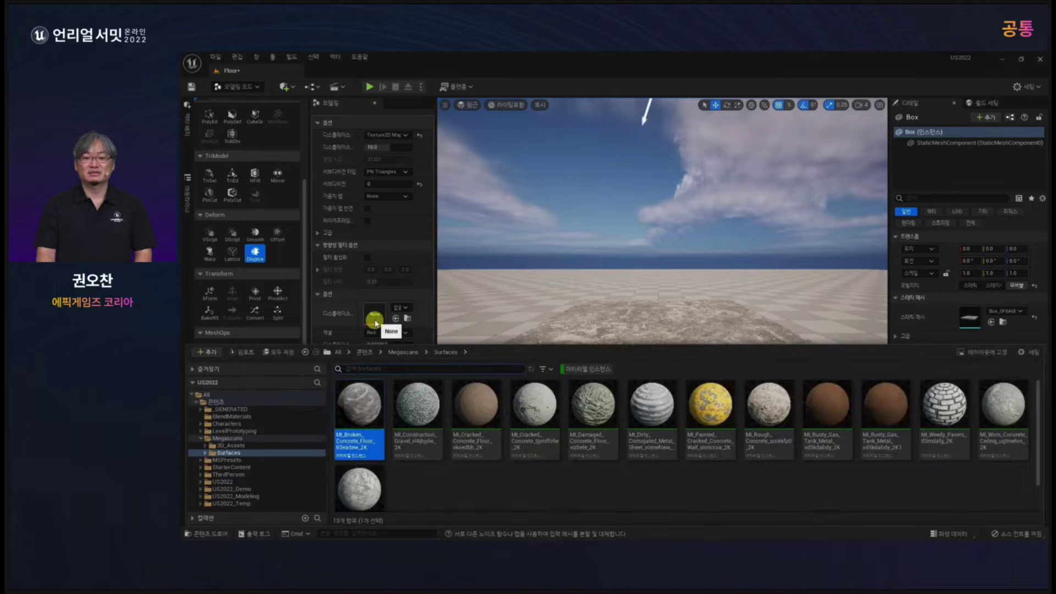
click(206, 452)
click(236, 460)
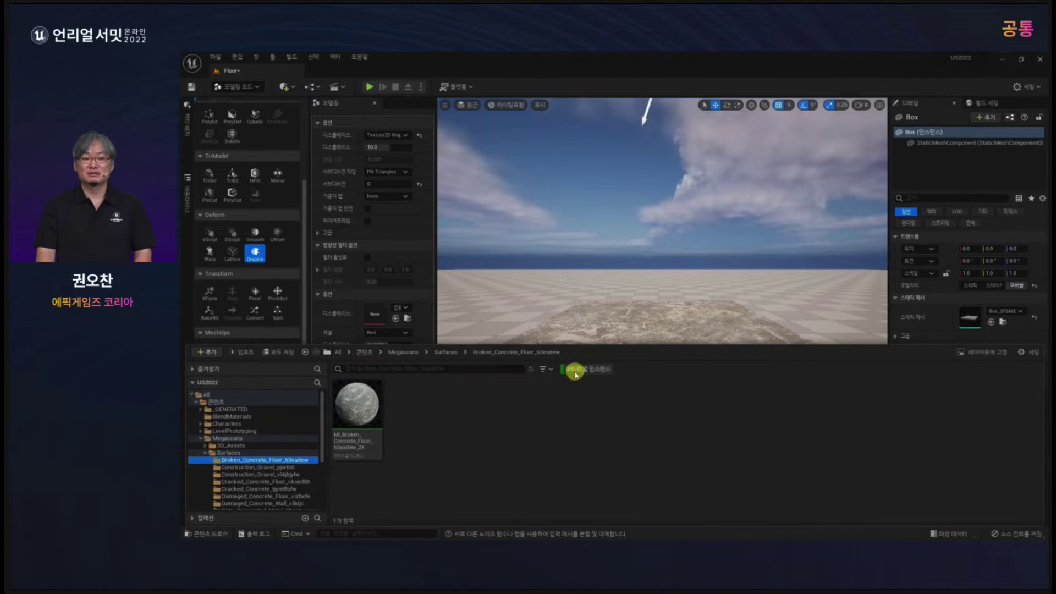
click(408, 405)
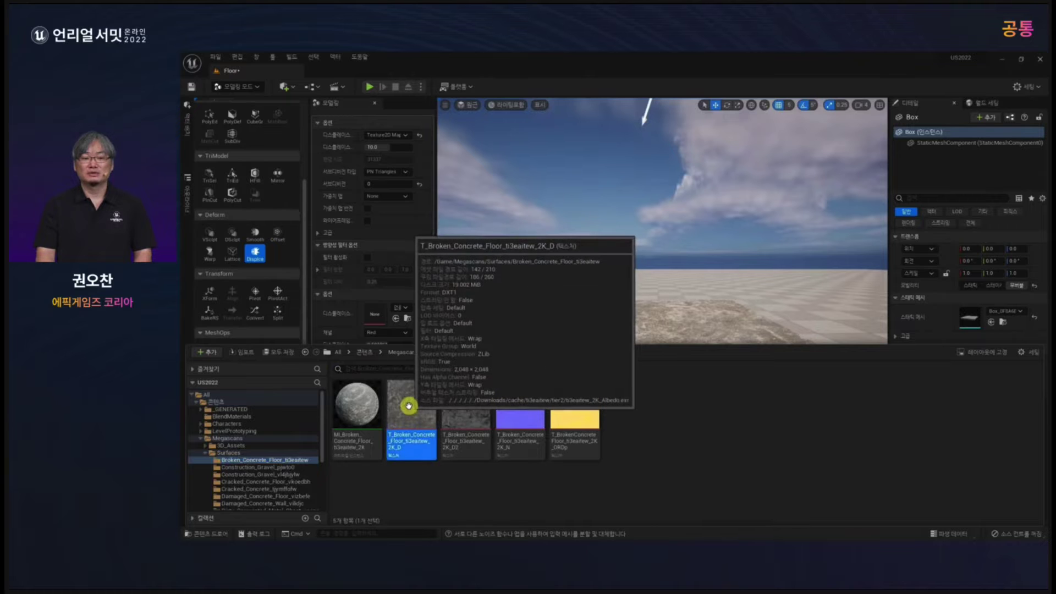
drag(408, 405, 401, 340)
click(394, 319)
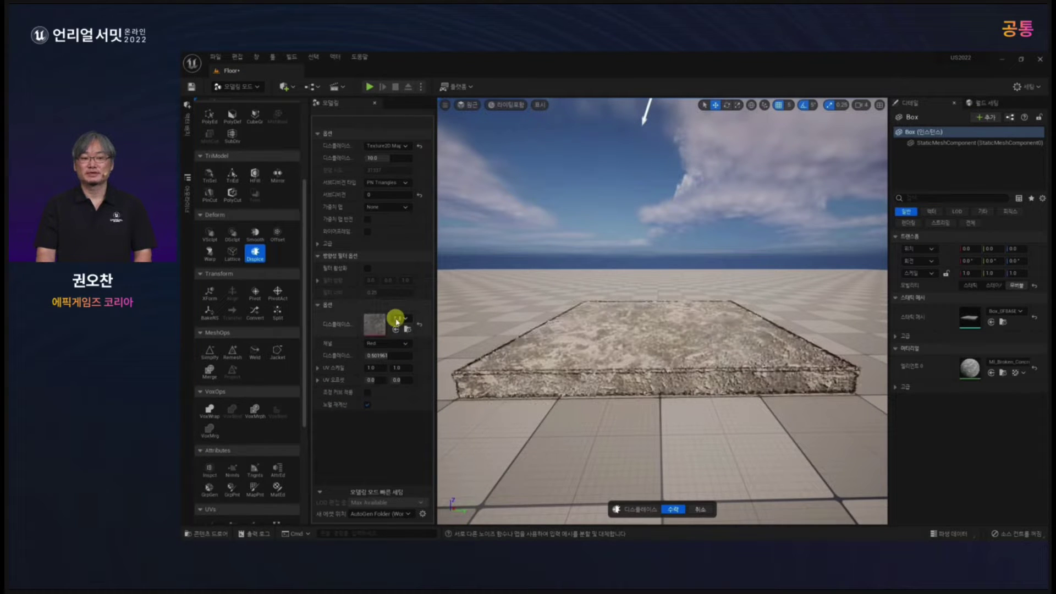
Set the displacement intensity to -4.0 and accept the displaced slab.
scroll(584, 365, up, 10)
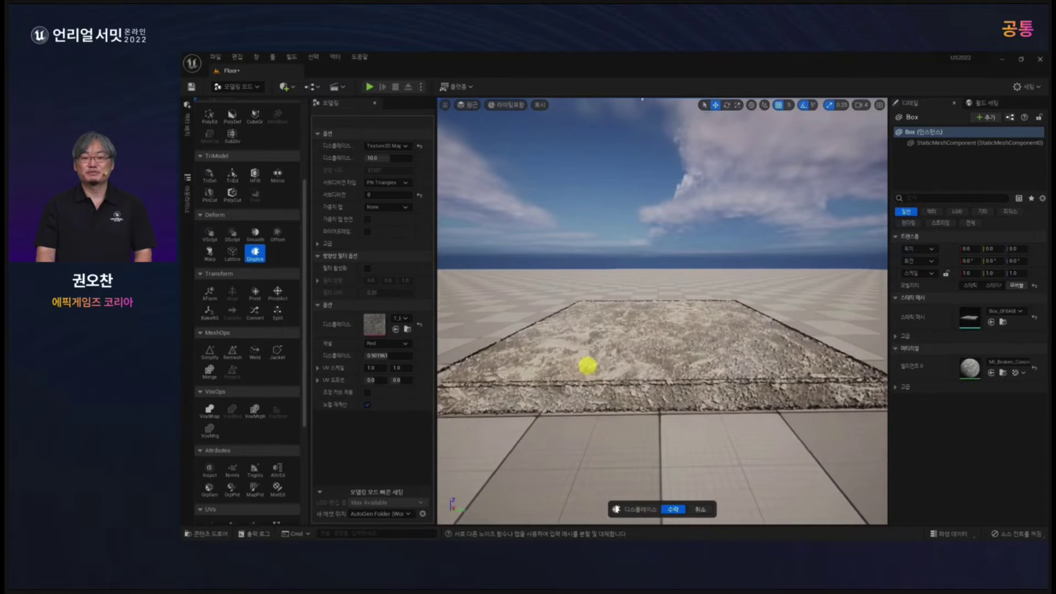
right_drag(587, 380, 587, 375)
scroll(586, 369, up, 3)
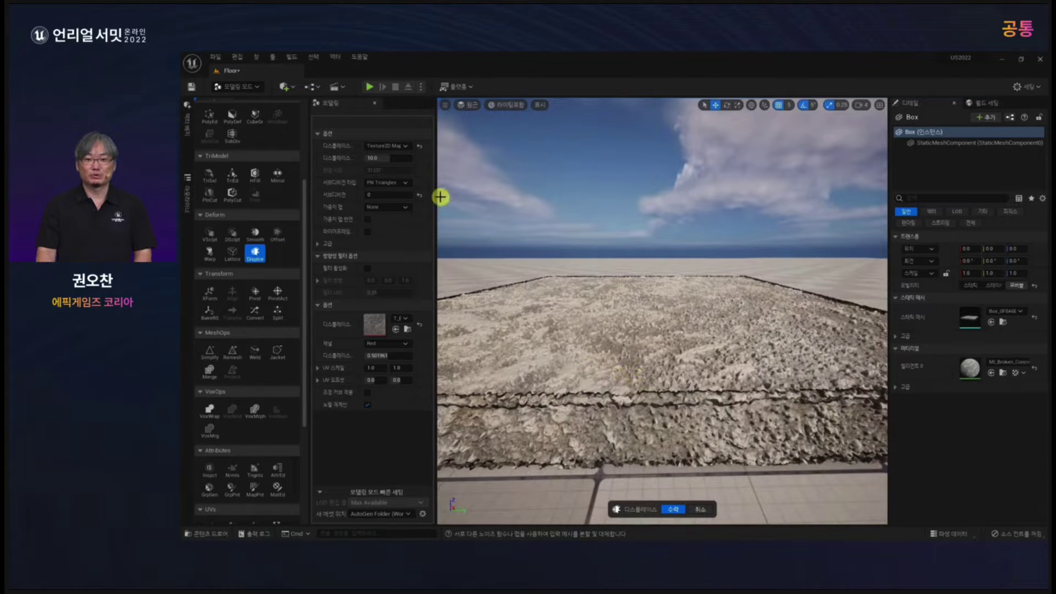
click(383, 158)
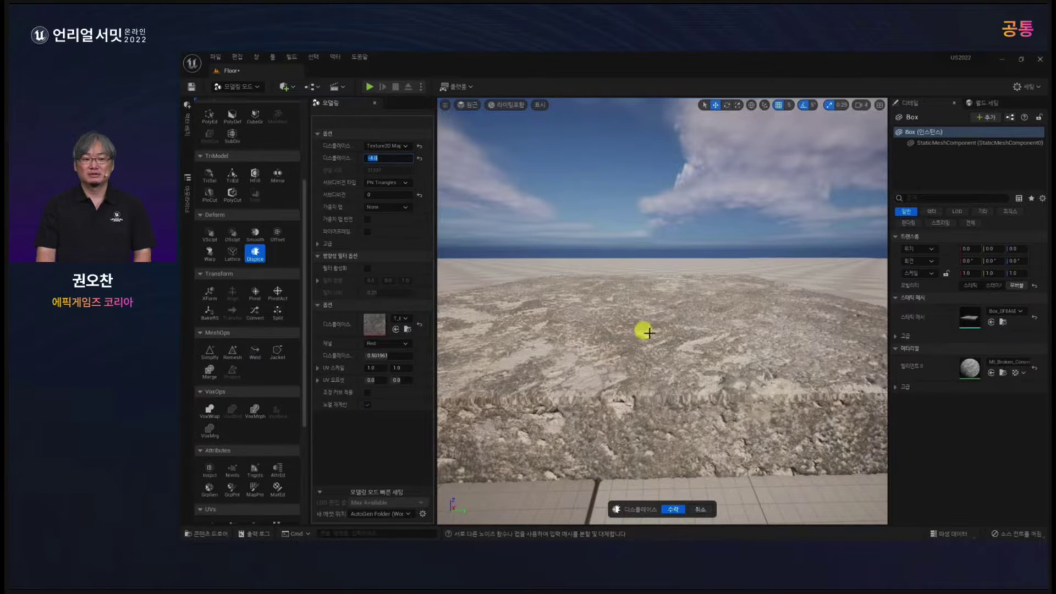
right_drag(648, 332, 648, 356)
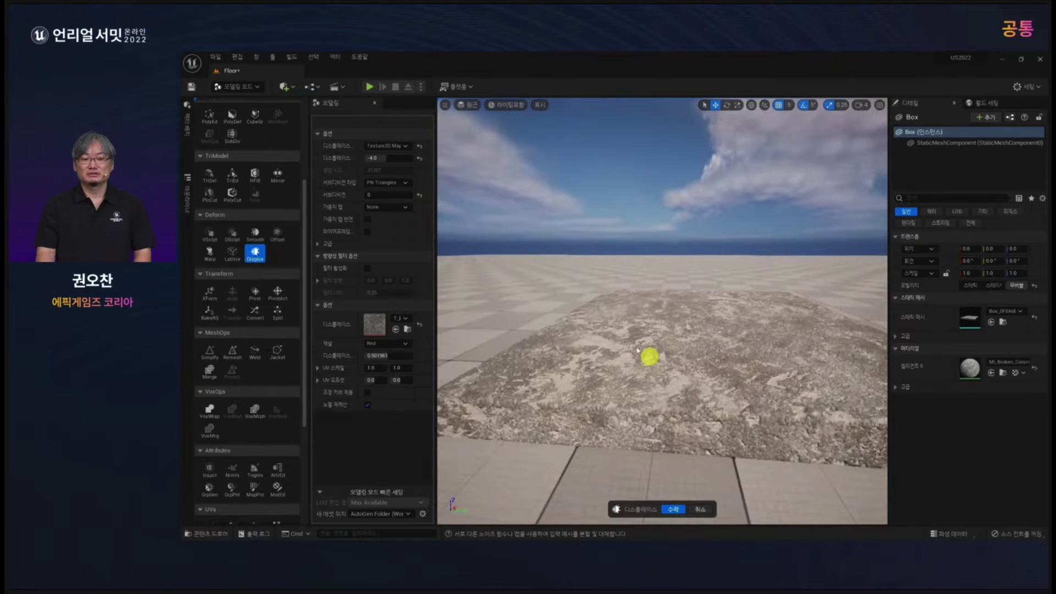
click(673, 510)
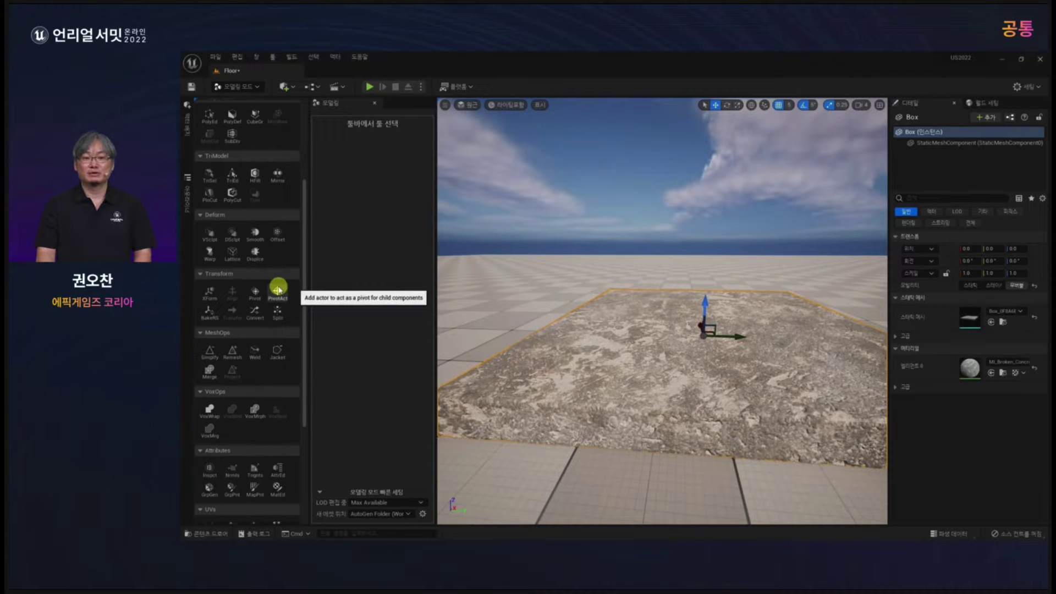
Simplify the slab mesh to a target percentage of 25 and accept the result.
click(210, 353)
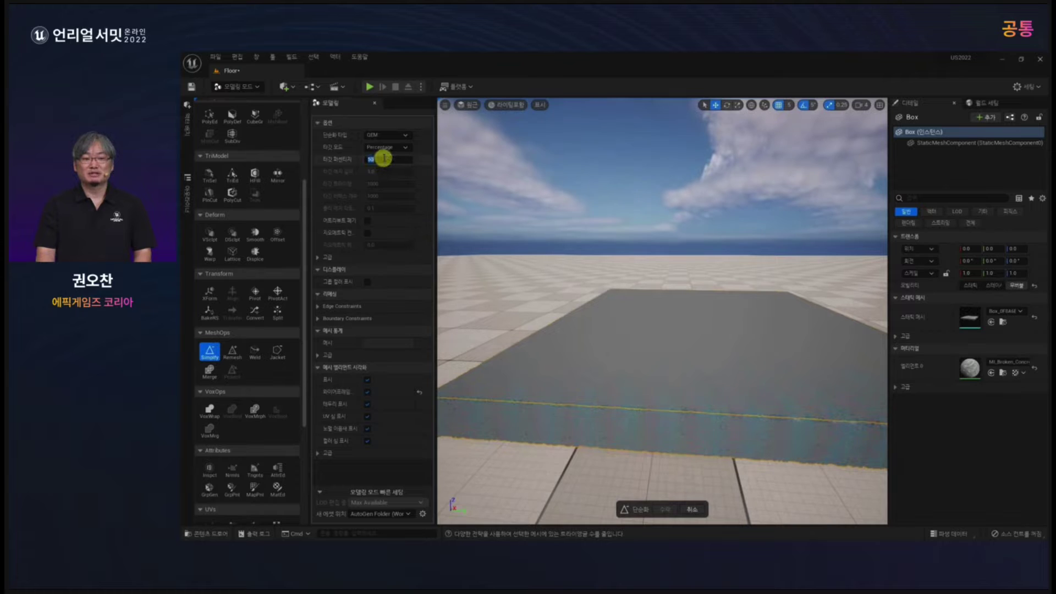
key(Return)
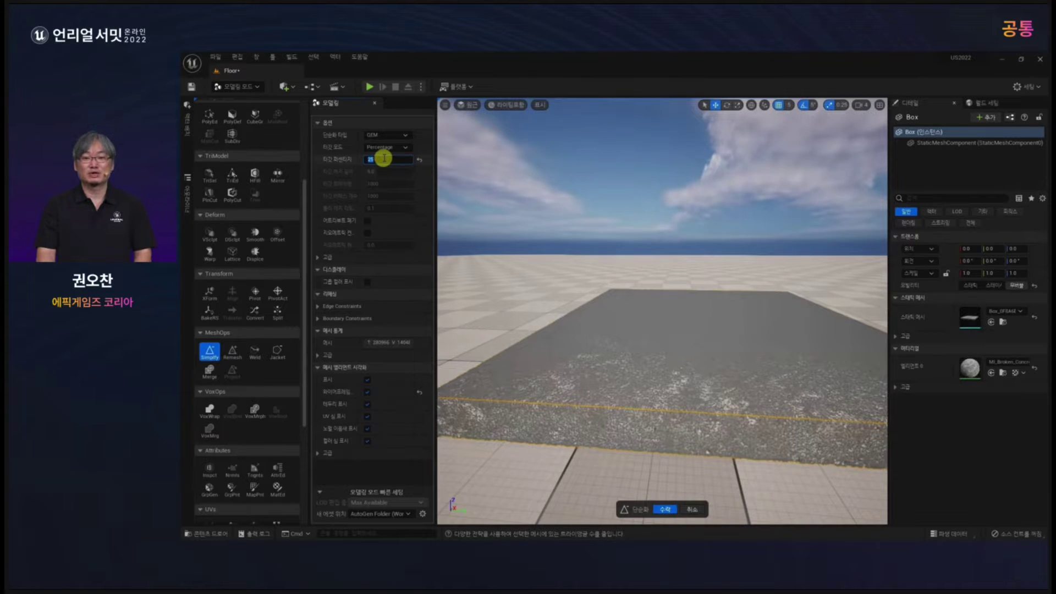
mouse_move(697, 368)
middle_down()
mouse_move(708, 397)
mouse_move(683, 353)
middle_up()
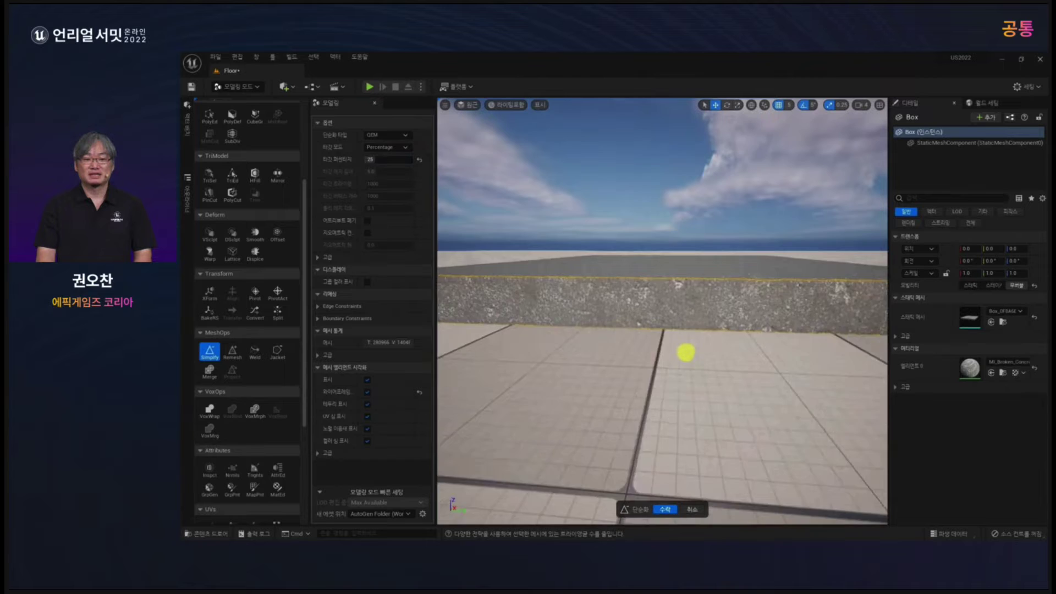
scroll(686, 352, up, 4)
scroll(710, 407, down, 3)
right_drag(711, 407, 714, 439)
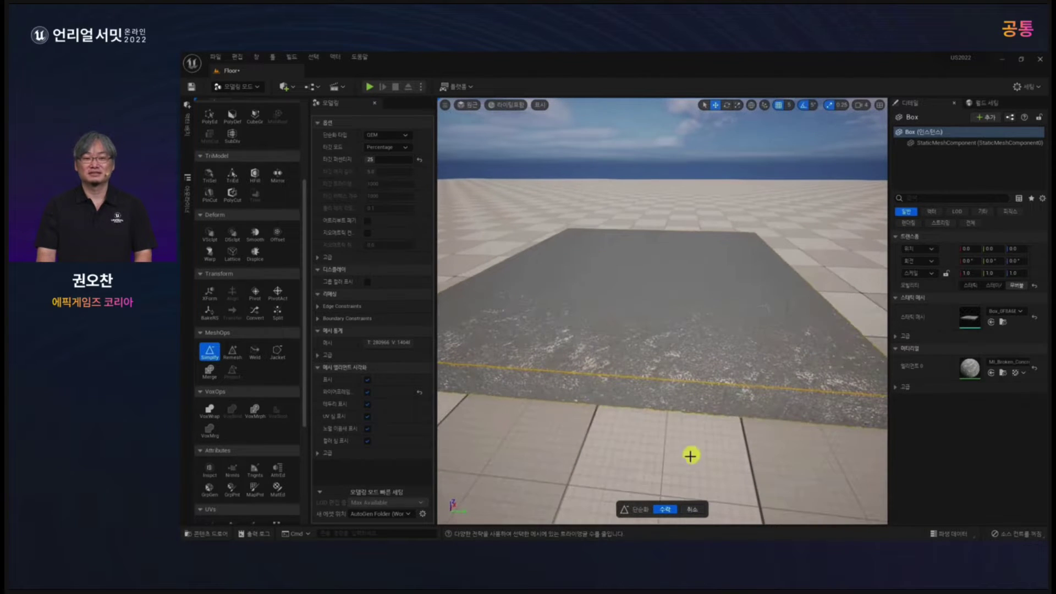
click(669, 510)
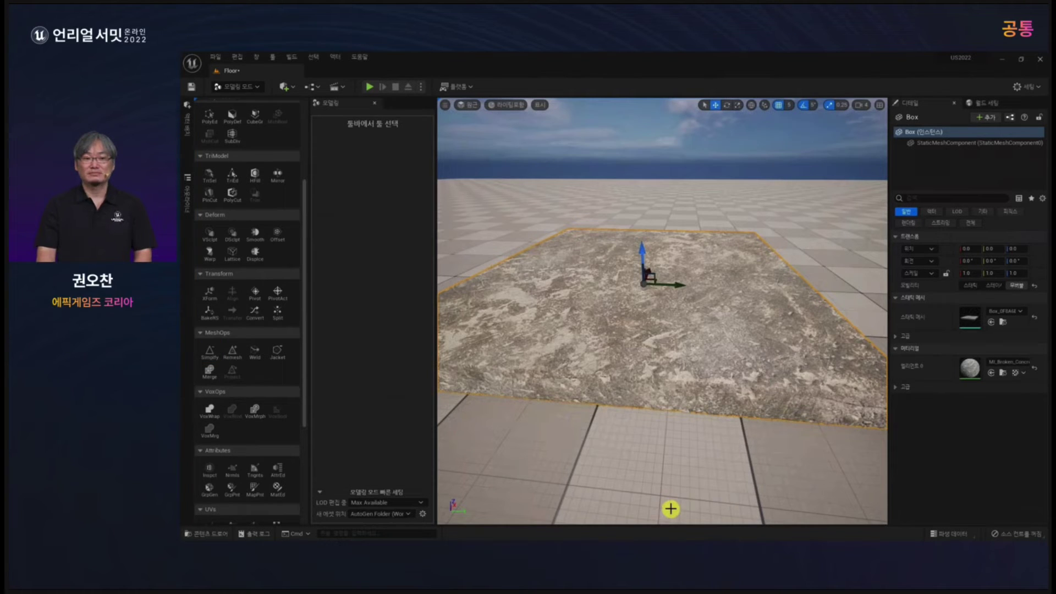
Duplicate the slab, tilt the copy about -45 degrees around X and move it along negative Y to the slab's side edge.
middle_drag(554, 363, 495, 355)
mouse_move(675, 429)
right_down()
mouse_move(685, 406)
mouse_move(695, 412)
mouse_move(674, 412)
right_up()
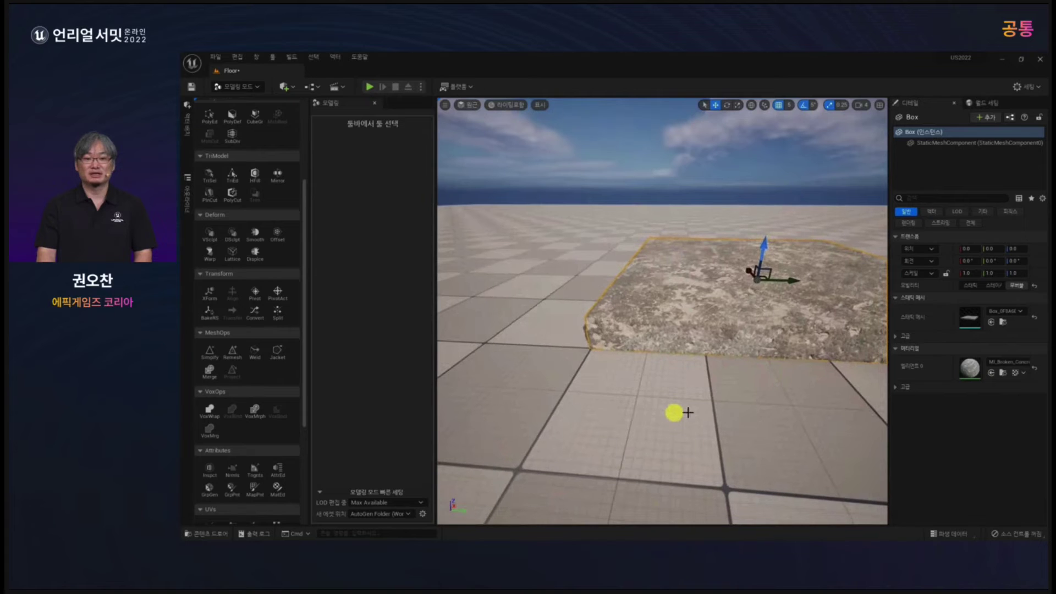
key(e)
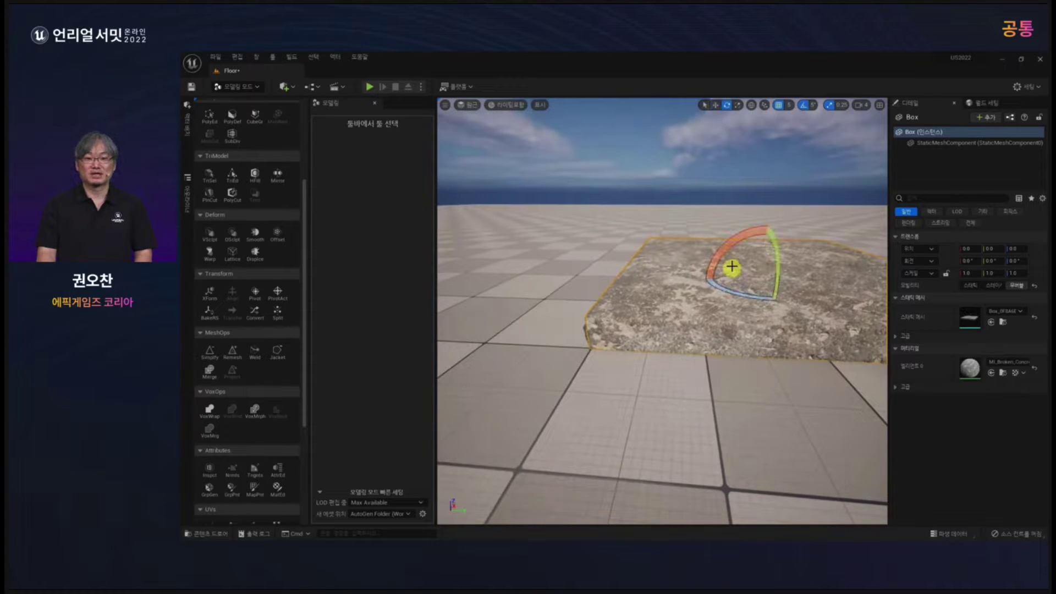
alt+drag(731, 264, 686, 273)
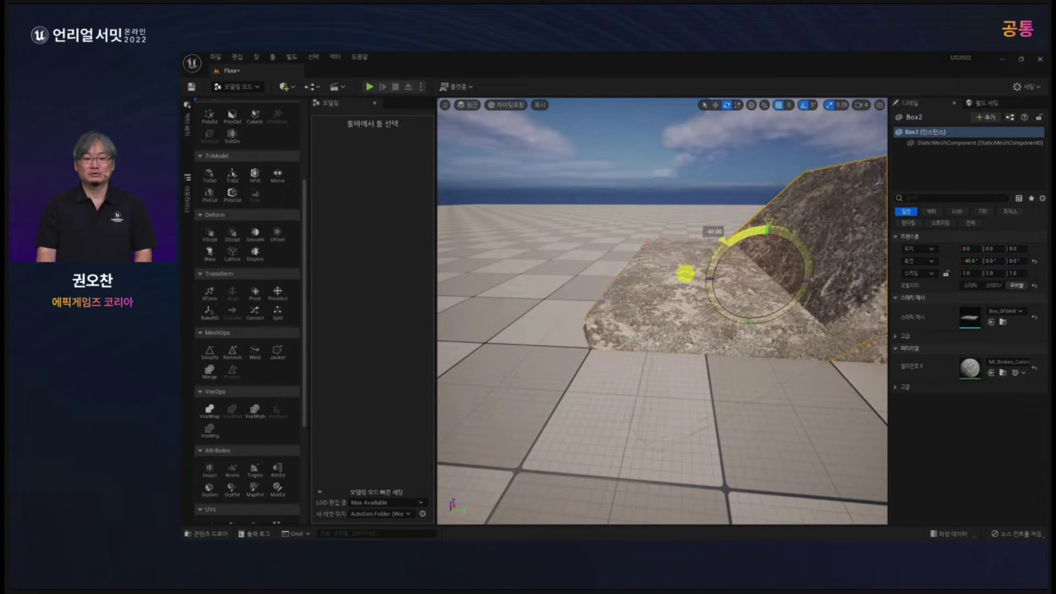
key(w)
drag(796, 281, 650, 262)
Duplicate the original slab, tilt the copy -45 degrees around Y and move it about 230 units along X to the adjoining edge.
alt+drag(757, 308, 647, 294)
click(639, 295)
key(e)
alt+drag(541, 280, 594, 243)
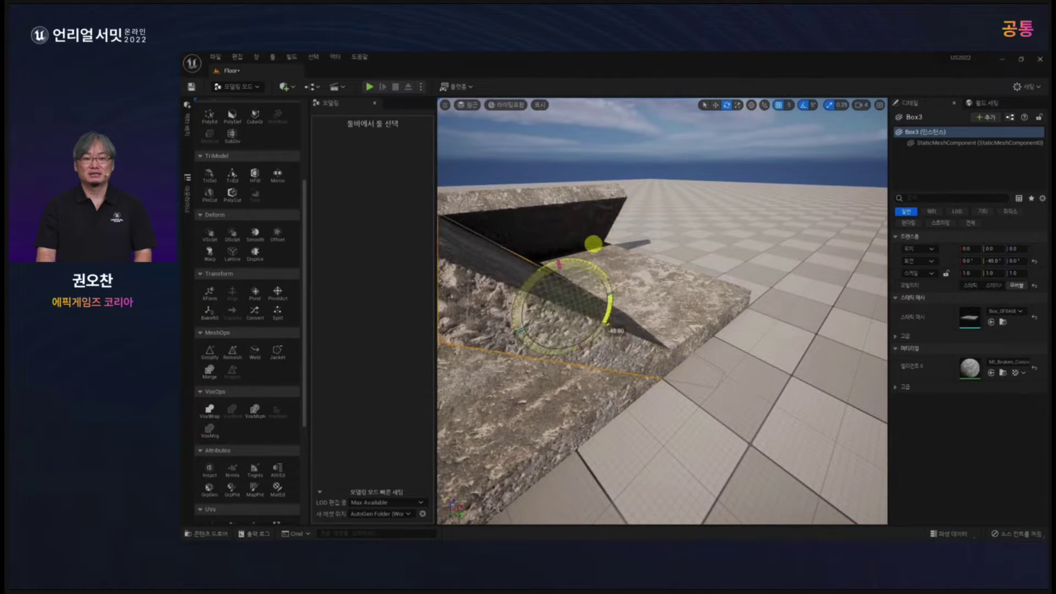
key(w)
alt+drag(645, 350, 583, 330)
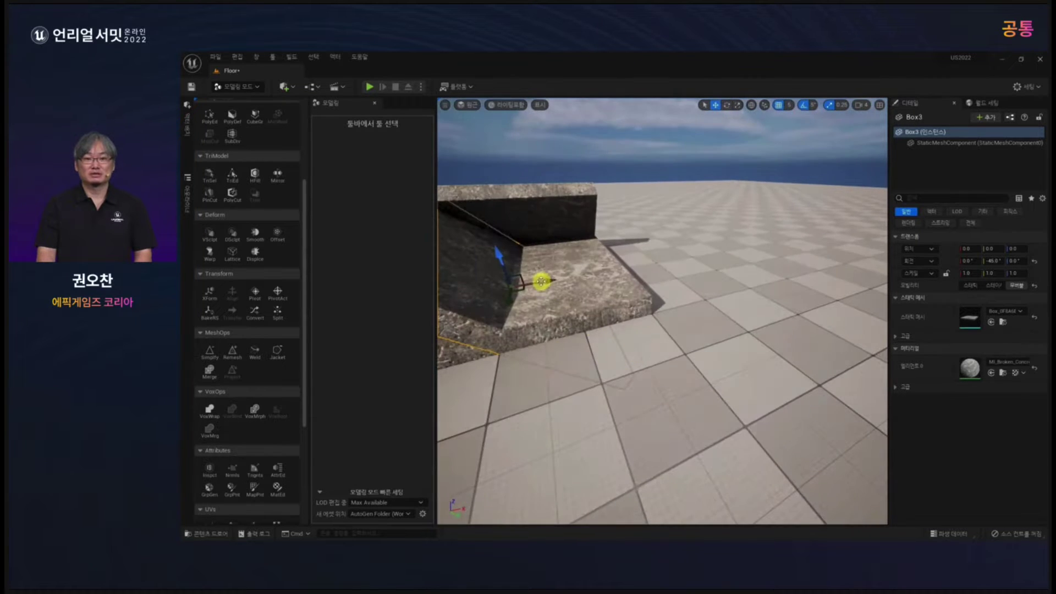
drag(537, 276, 652, 268)
Duplicate the original slab, tilt the copy 45 degrees around X and move it about 230 units along Y to the opposite side edge.
alt+drag(672, 382, 642, 384)
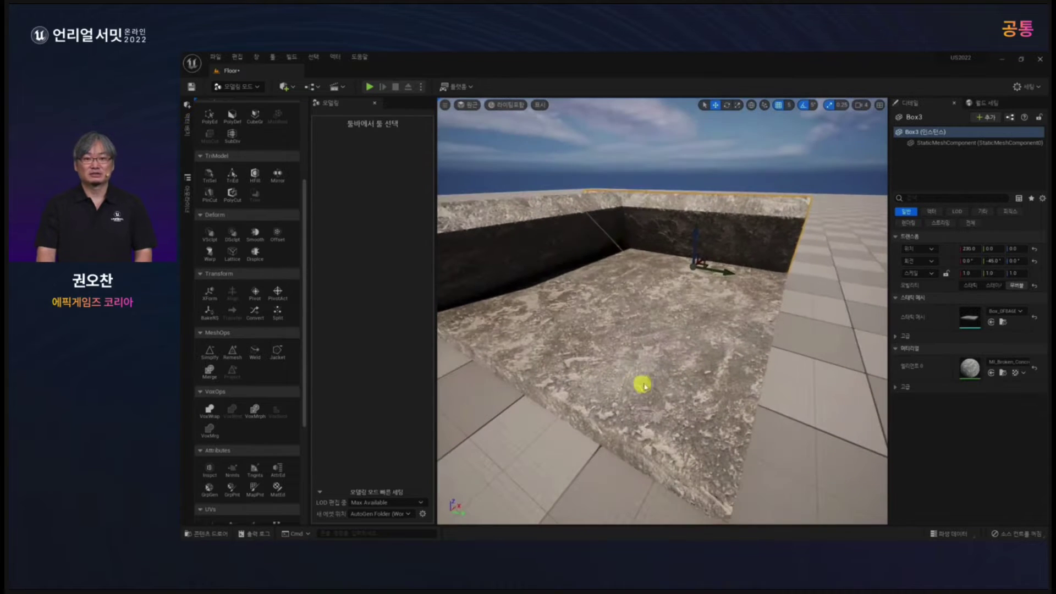
click(688, 330)
key(e)
drag(676, 297, 700, 322)
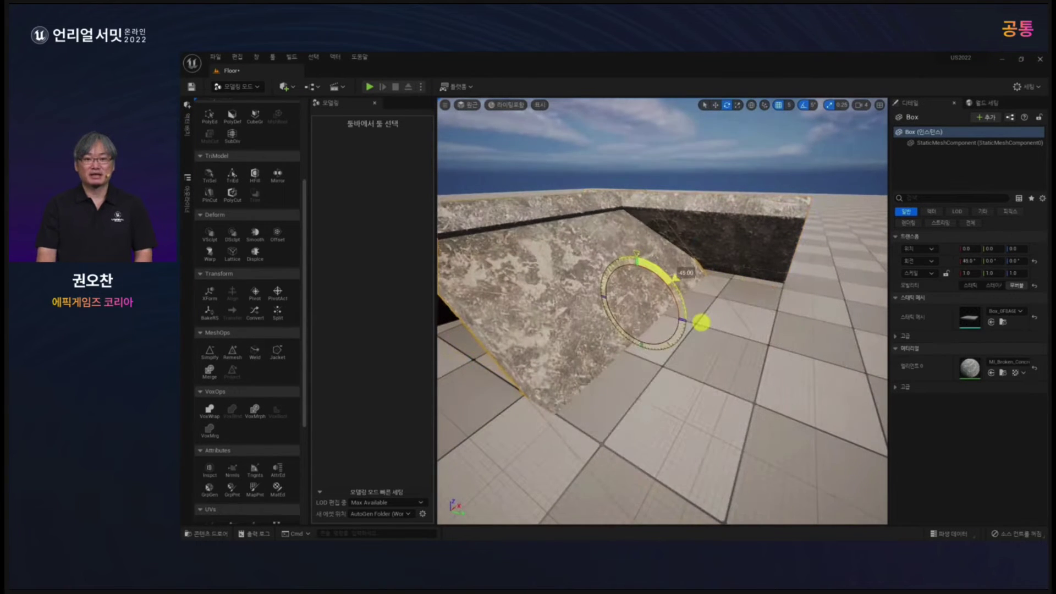
key(ctrl+z)
alt+drag(651, 265, 690, 314)
alt+drag(733, 361, 744, 335)
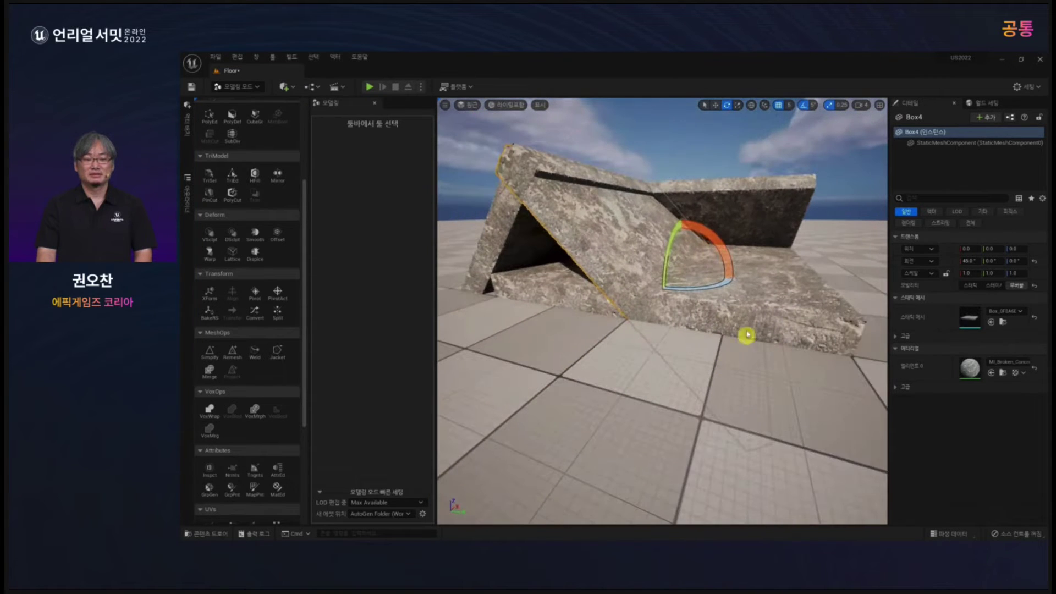
key(w)
drag(708, 273, 869, 304)
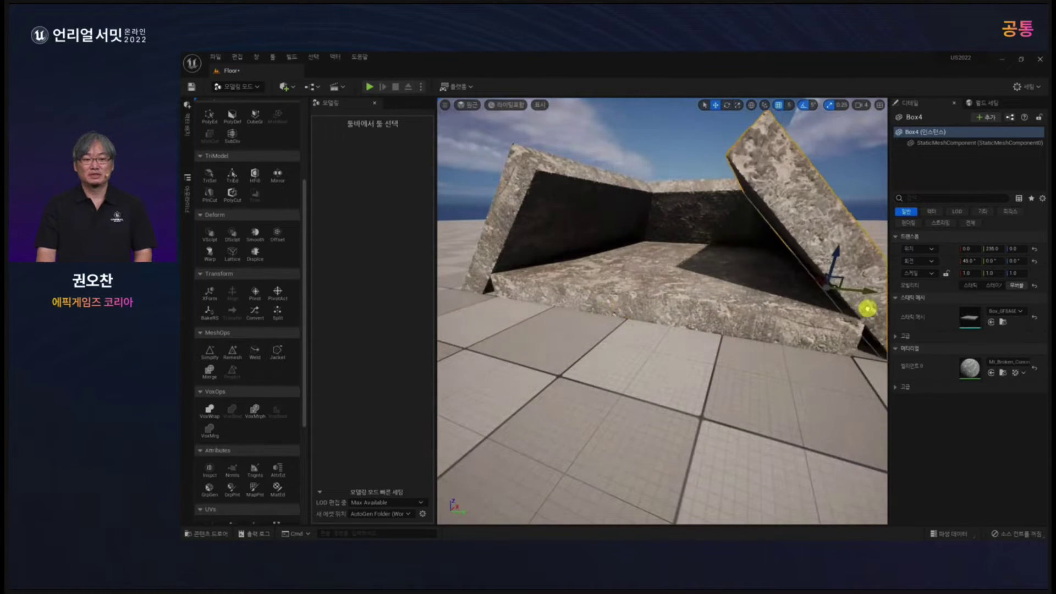
Duplicate the original slab, tilt the copy 45 degrees around Y and move it along negative X to the remaining edge.
alt+drag(745, 332, 665, 329)
click(632, 315)
key(e)
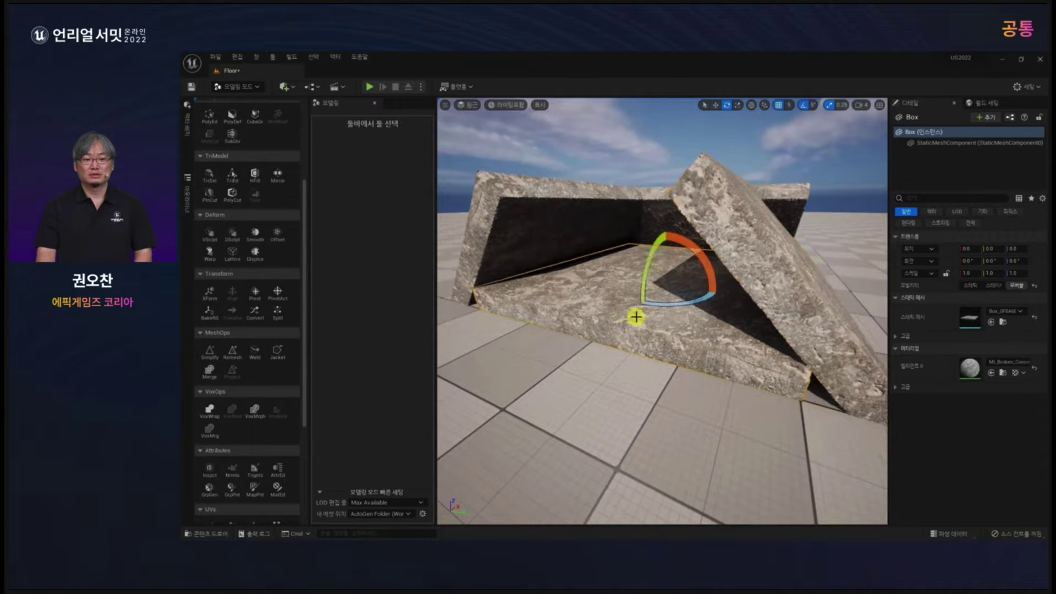
alt+drag(650, 252, 623, 308)
key(w)
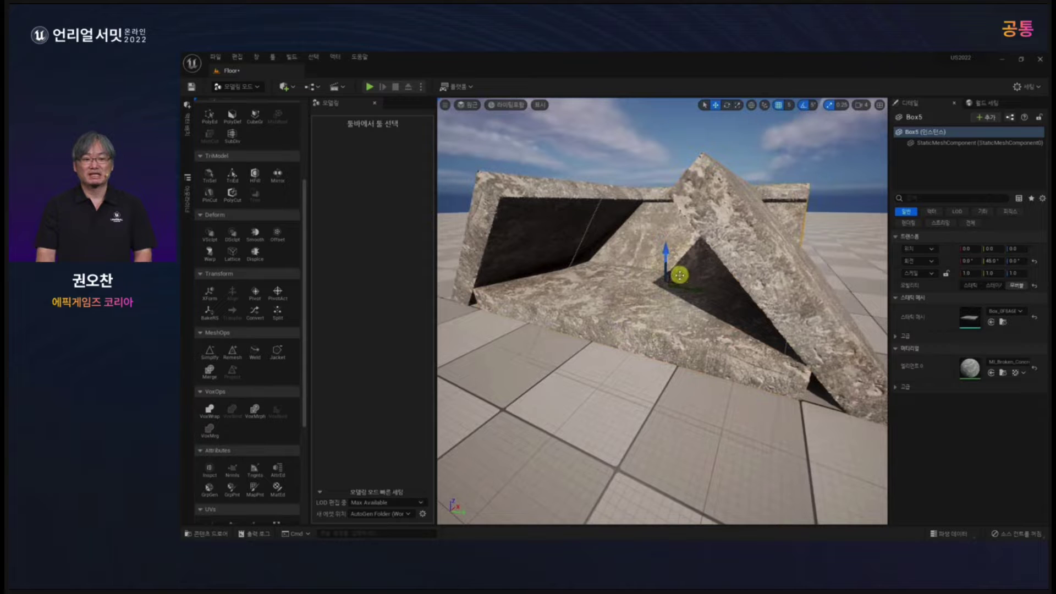
drag(680, 275, 699, 341)
drag(538, 302, 516, 316)
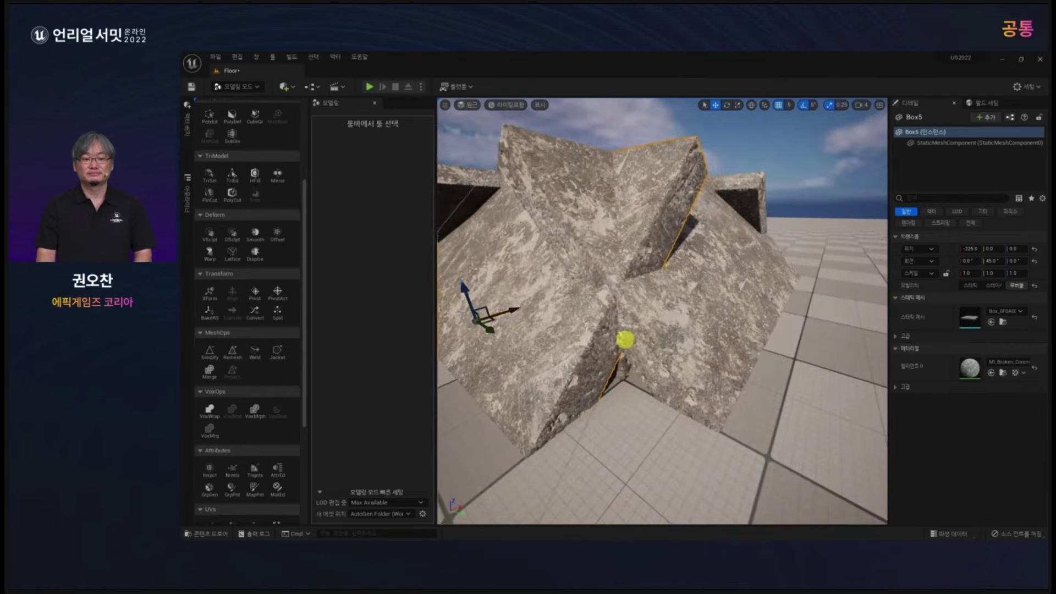
right_drag(625, 342, 613, 354)
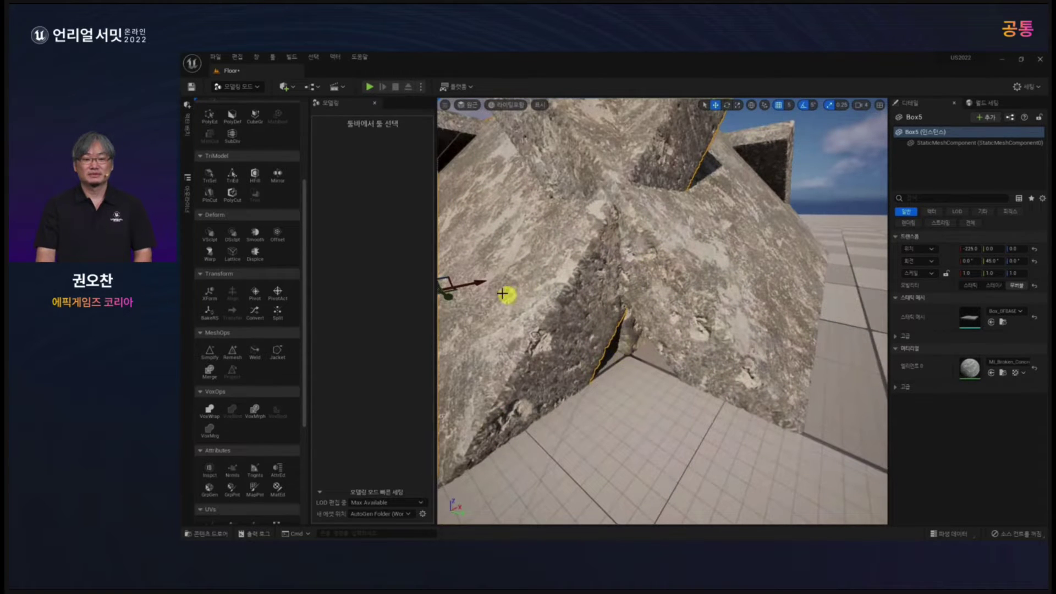
drag(473, 283, 471, 285)
Subtract the tilted copy on the negative Y side from the original slab with a Difference A - B mesh boolean and accept it.
right_drag(589, 295, 628, 293)
click(621, 290)
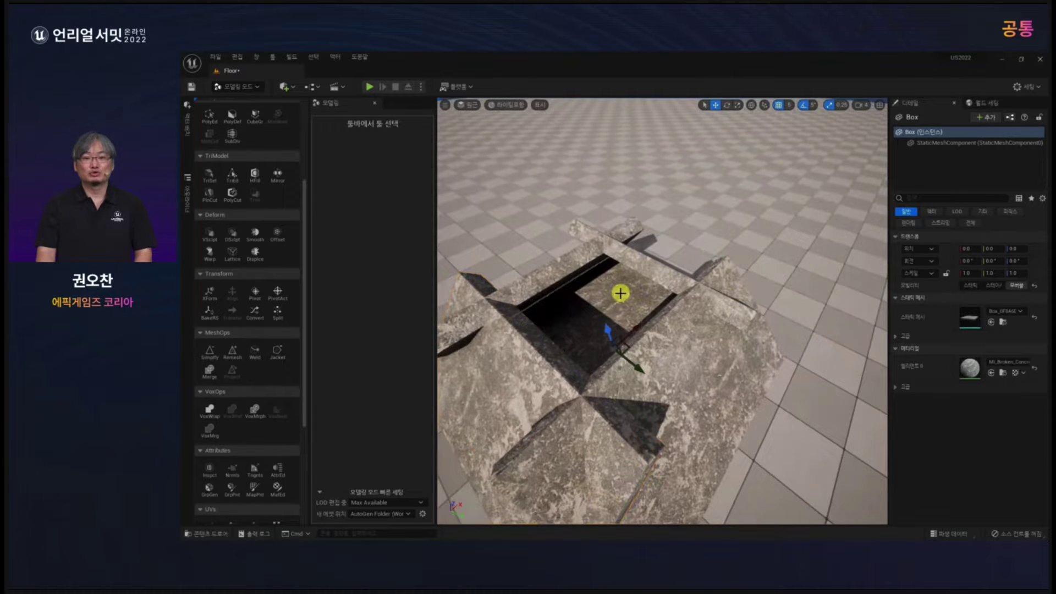
ctrl+click(557, 271)
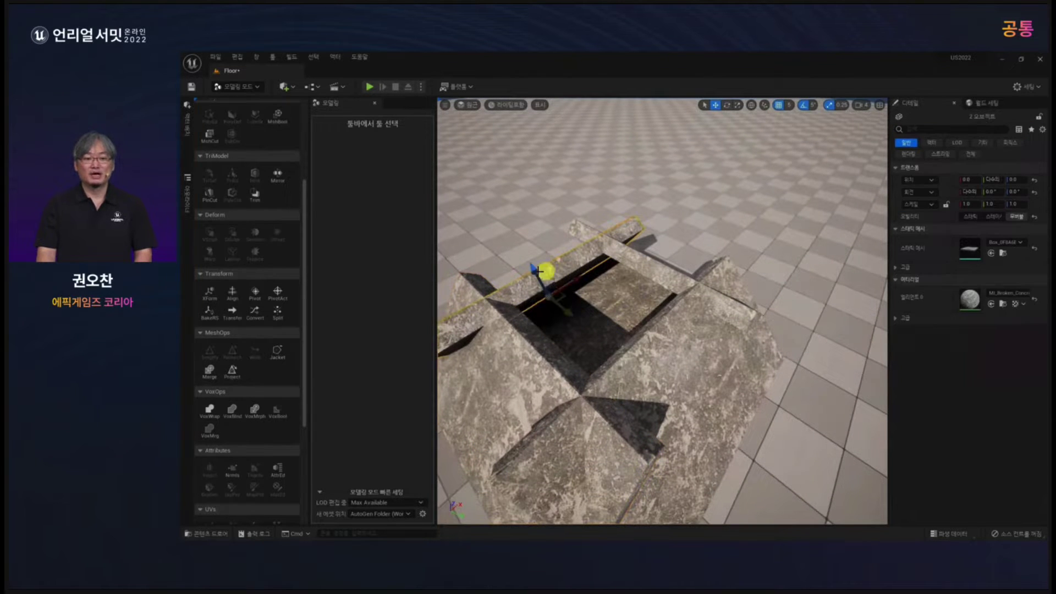
scroll(270, 232, up, 5)
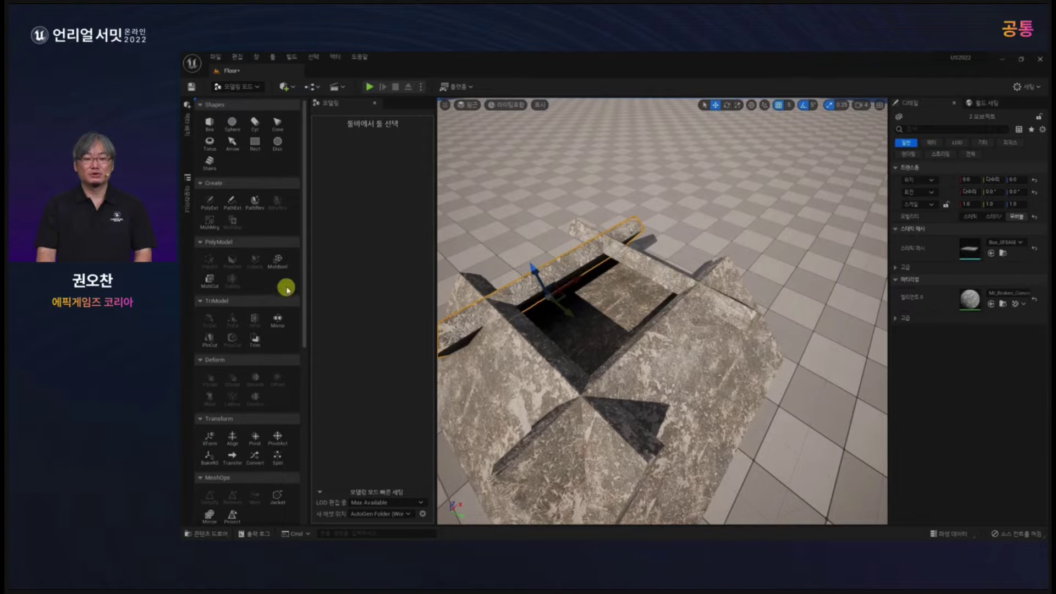
click(278, 263)
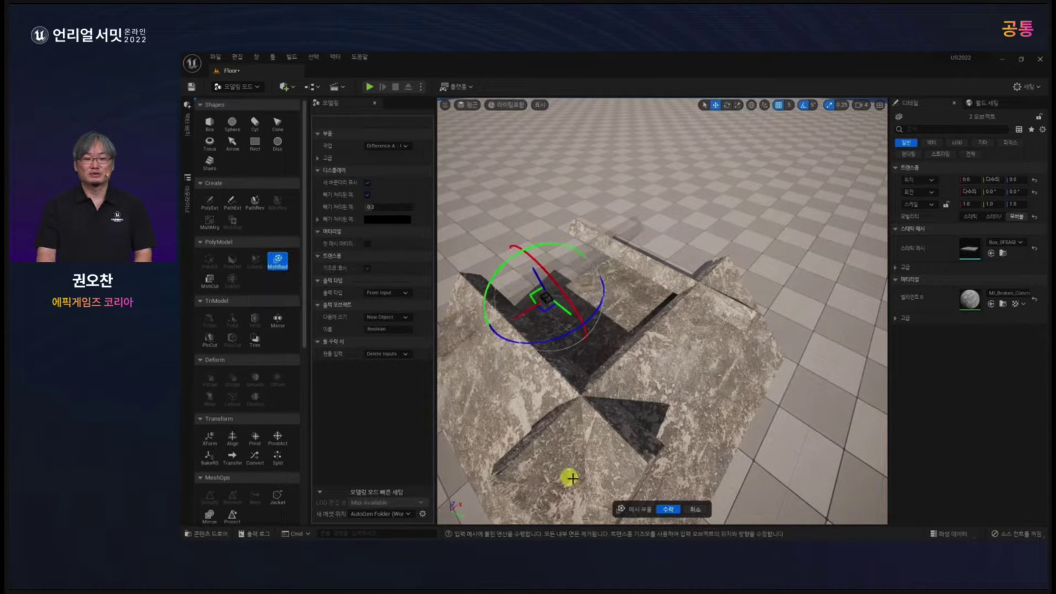
click(666, 509)
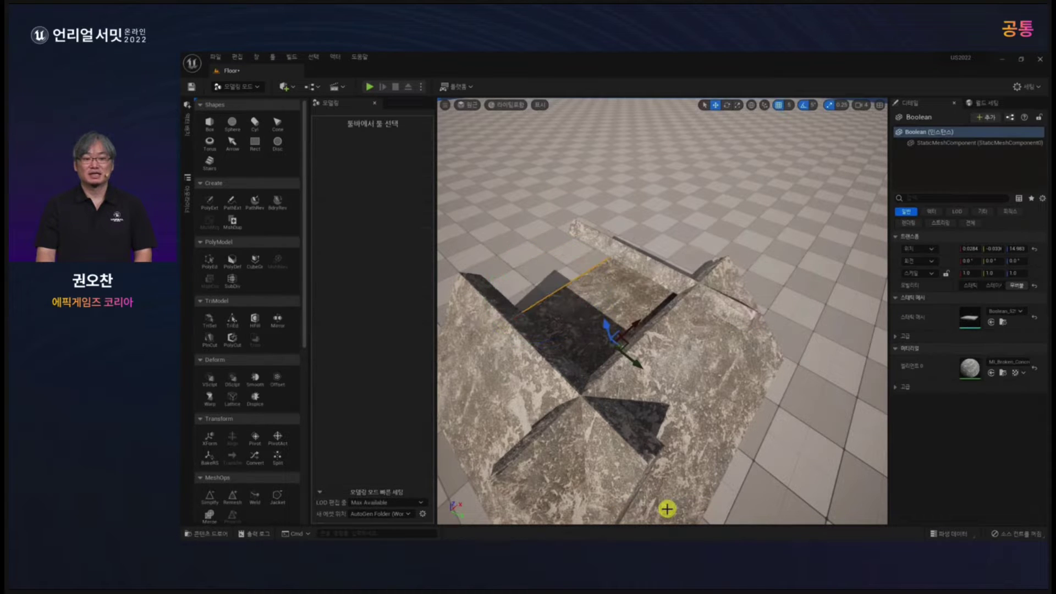
Subtract the three remaining tilted copies from the slab one at a time with Difference A - B mesh booleans, accepting each.
ctrl+click(631, 255)
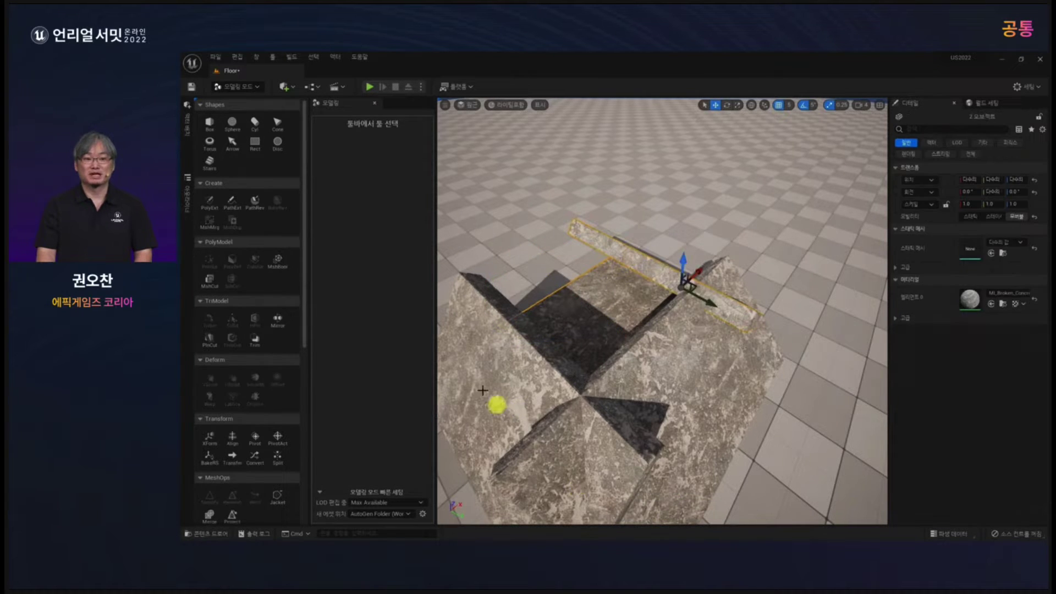
click(275, 258)
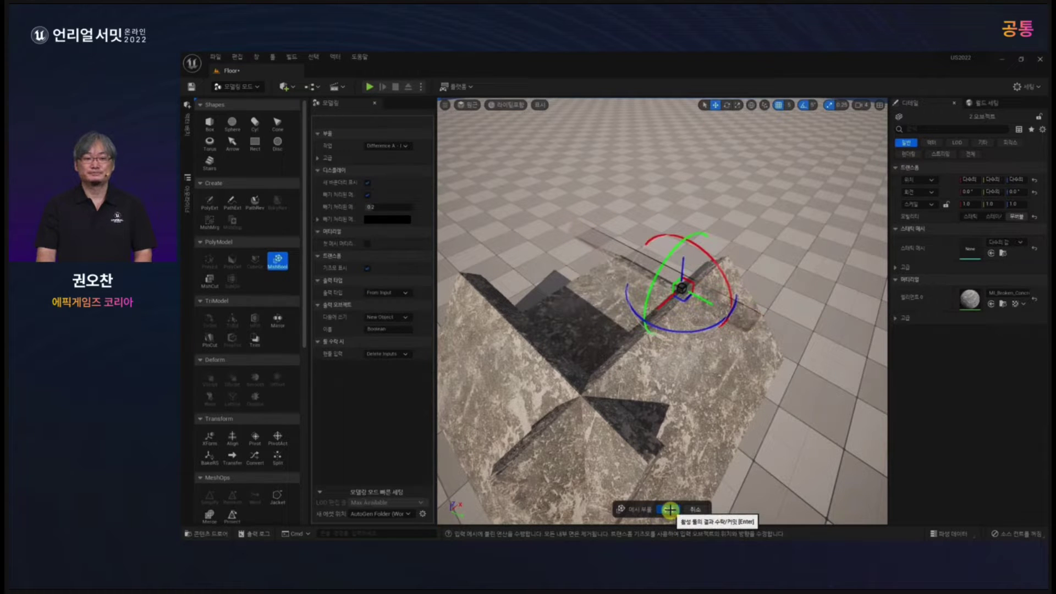
click(669, 509)
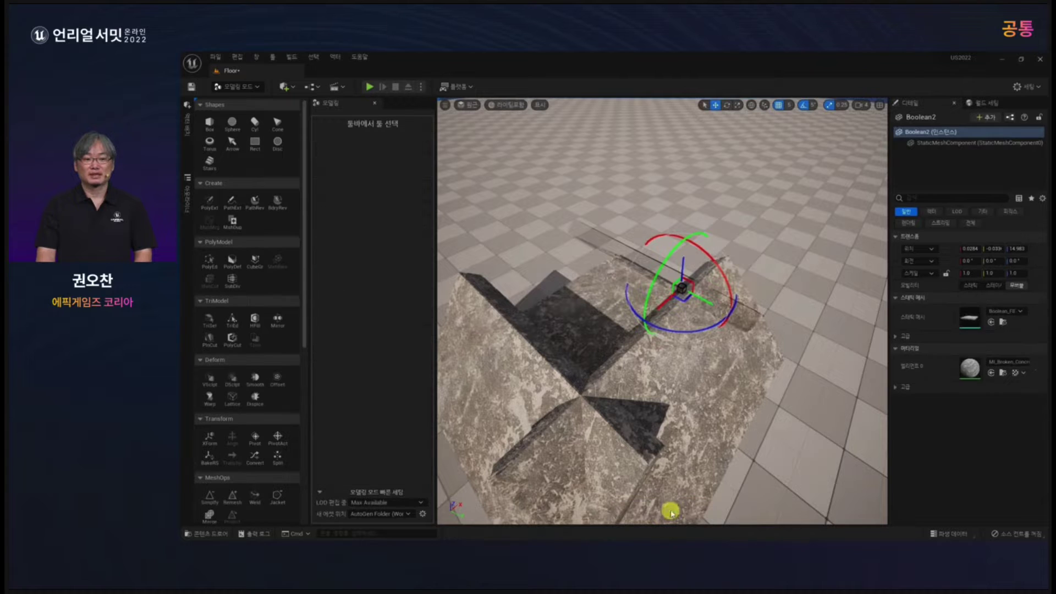
ctrl+click(667, 396)
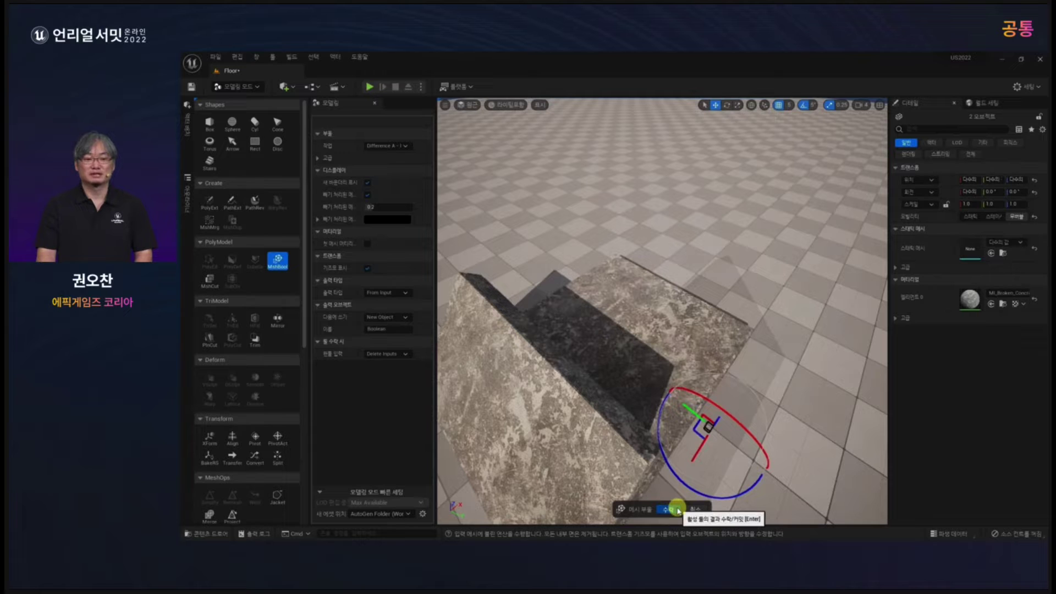
click(677, 509)
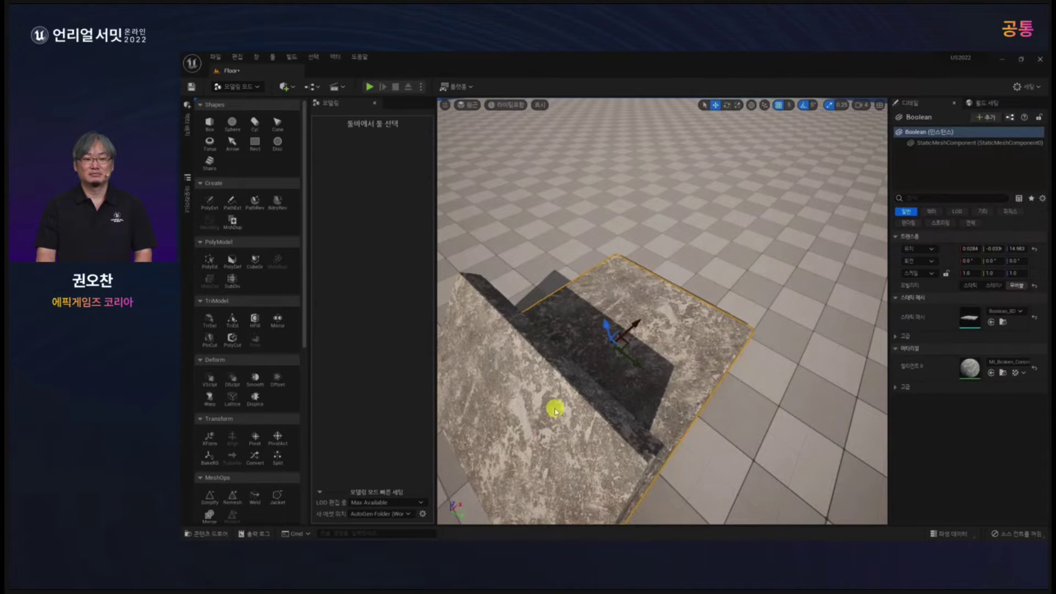
click(278, 260)
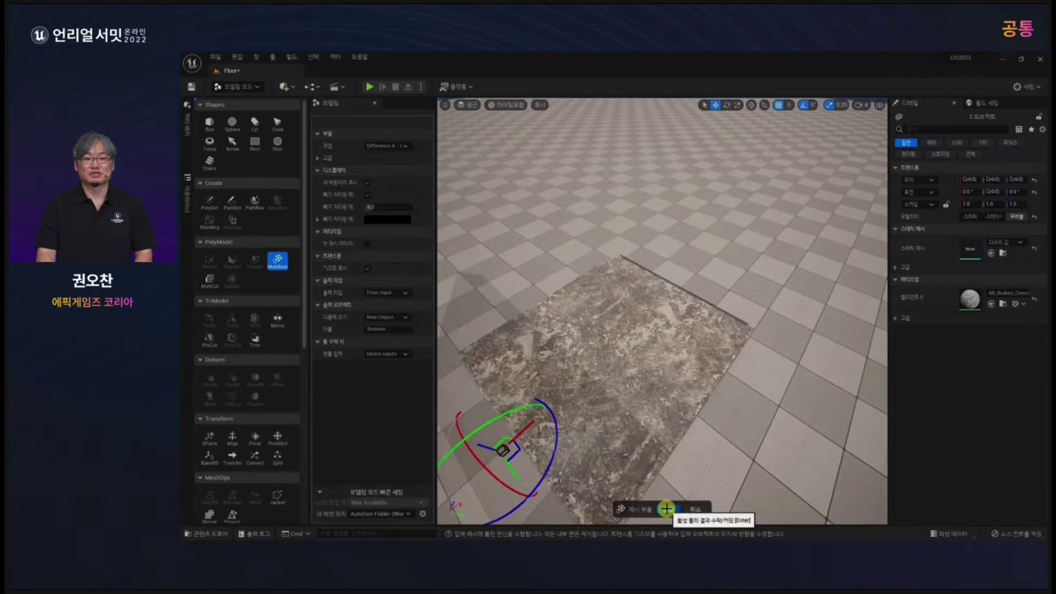
click(666, 509)
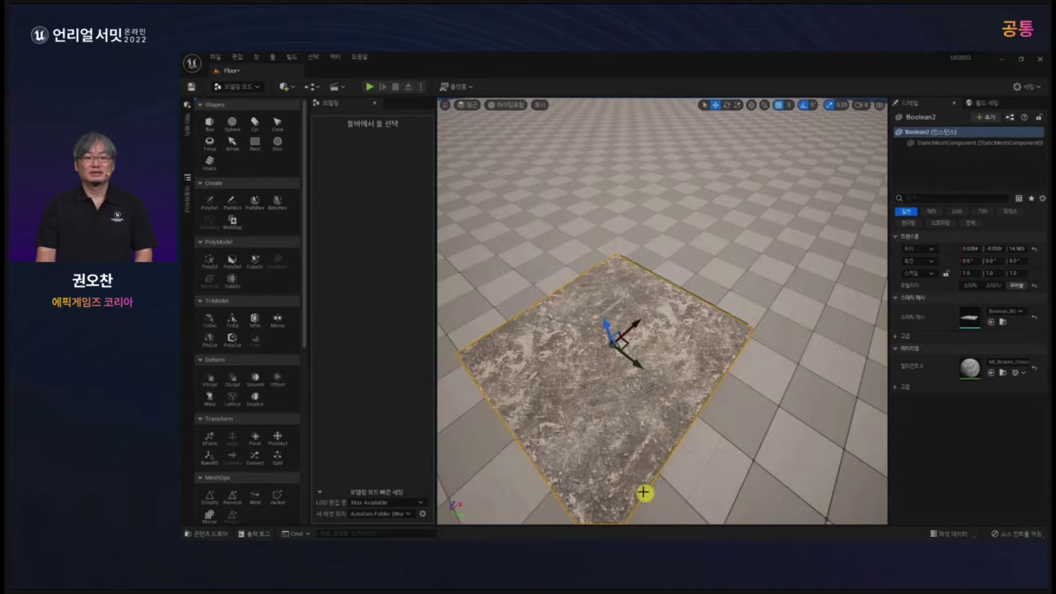
Set the trimmed slab's pivot to World Origin and accept the pivot edit.
mouse_move(613, 465)
alt+mouse_down()
mouse_move(603, 469)
mouse_move(623, 492)
mouse_move(614, 453)
alt+mouse_up()
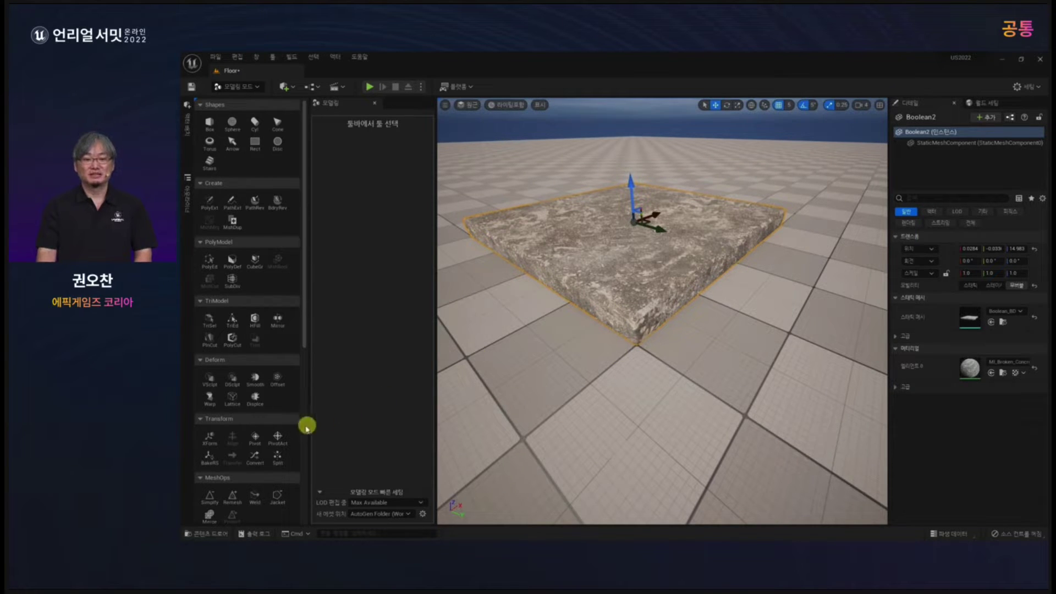
click(255, 444)
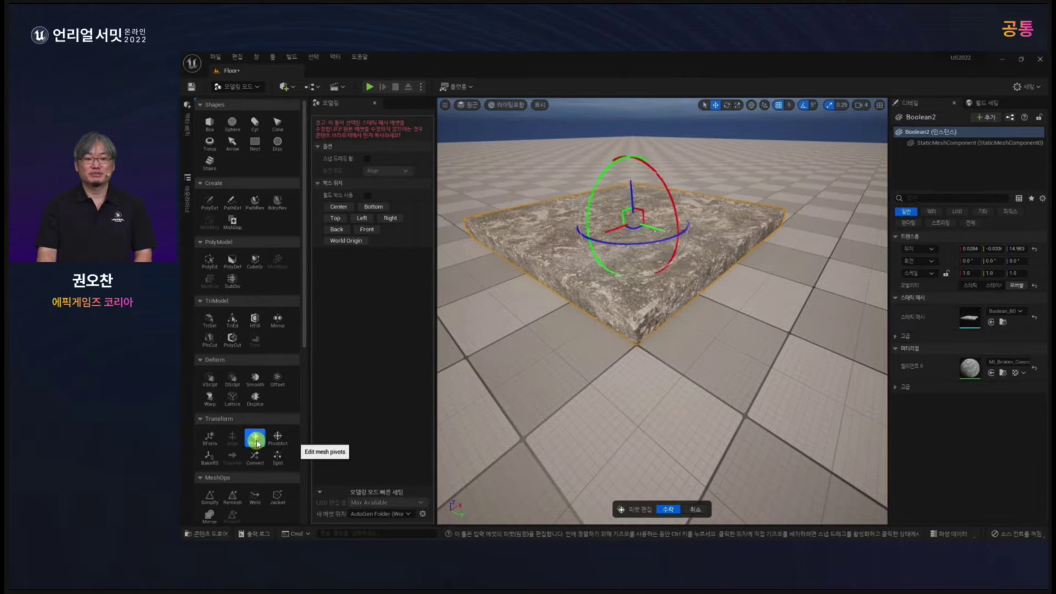
click(349, 243)
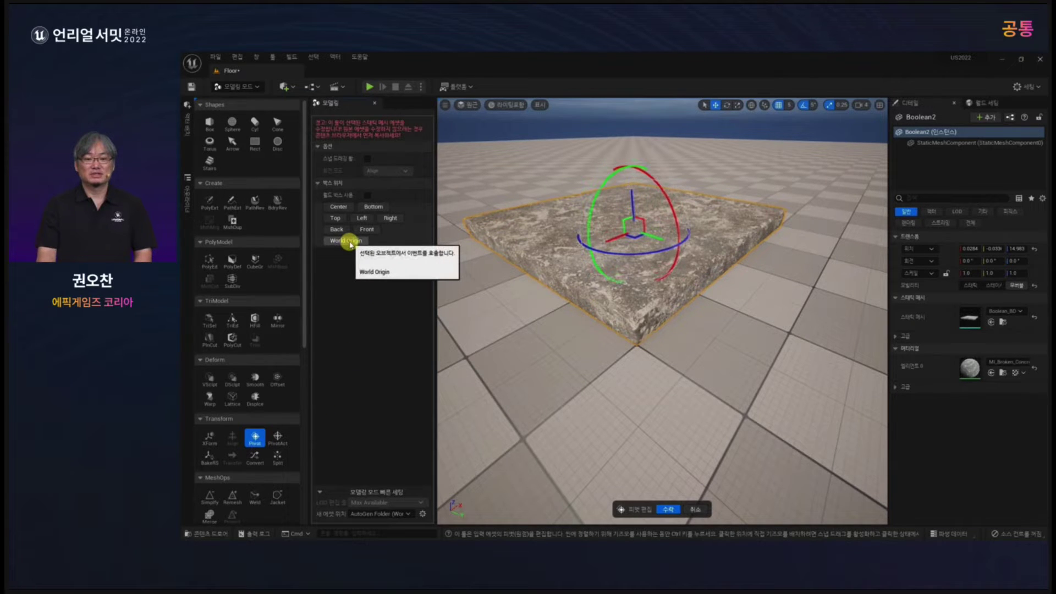
click(670, 510)
Inspect the trimmed slab's cut edges and top surface from several angles.
scroll(593, 391, up, 3)
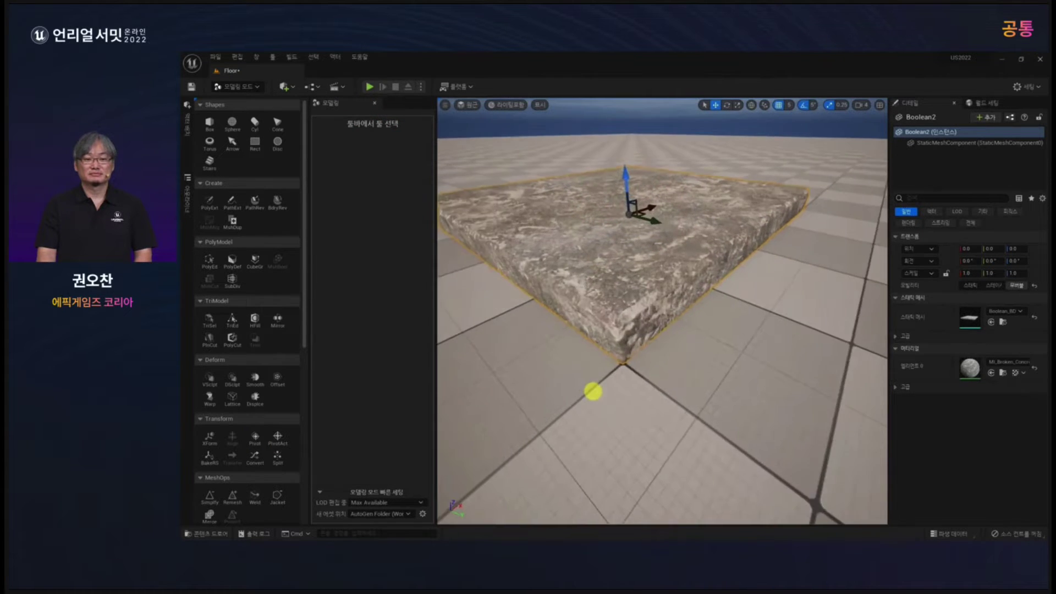
scroll(592, 391, up, 2)
alt+drag(604, 379, 650, 386)
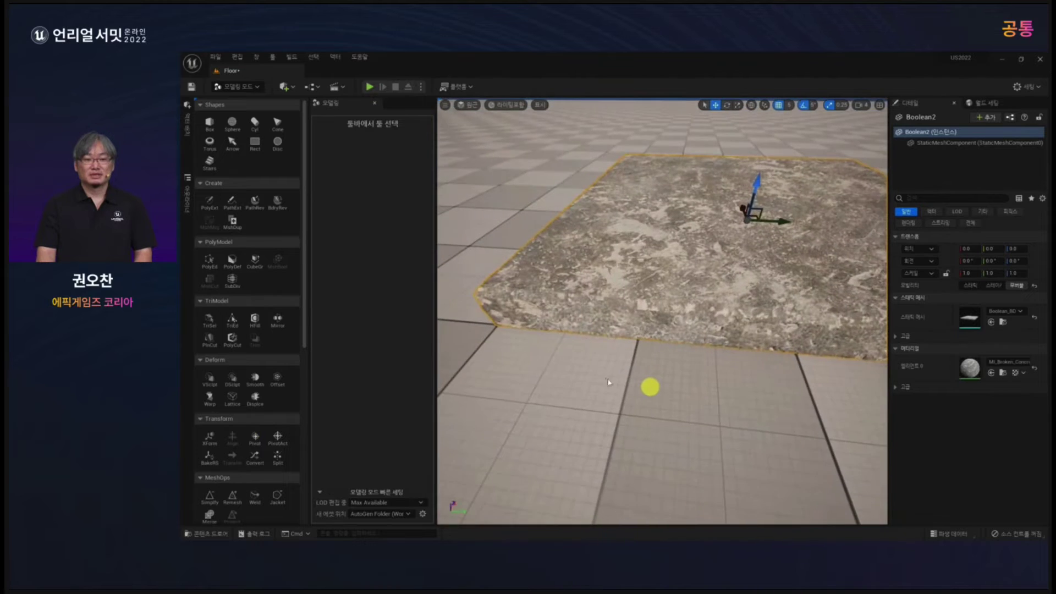
alt+right_drag(608, 382, 607, 400)
alt+right_drag(679, 395, 642, 387)
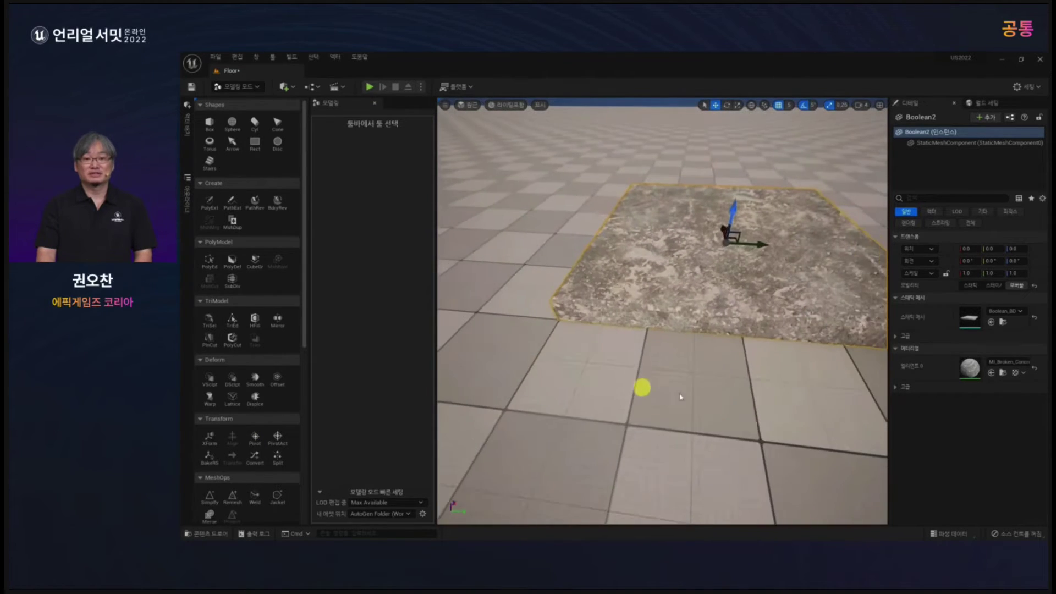
alt+middle_drag(641, 387, 753, 390)
alt+drag(699, 387, 700, 391)
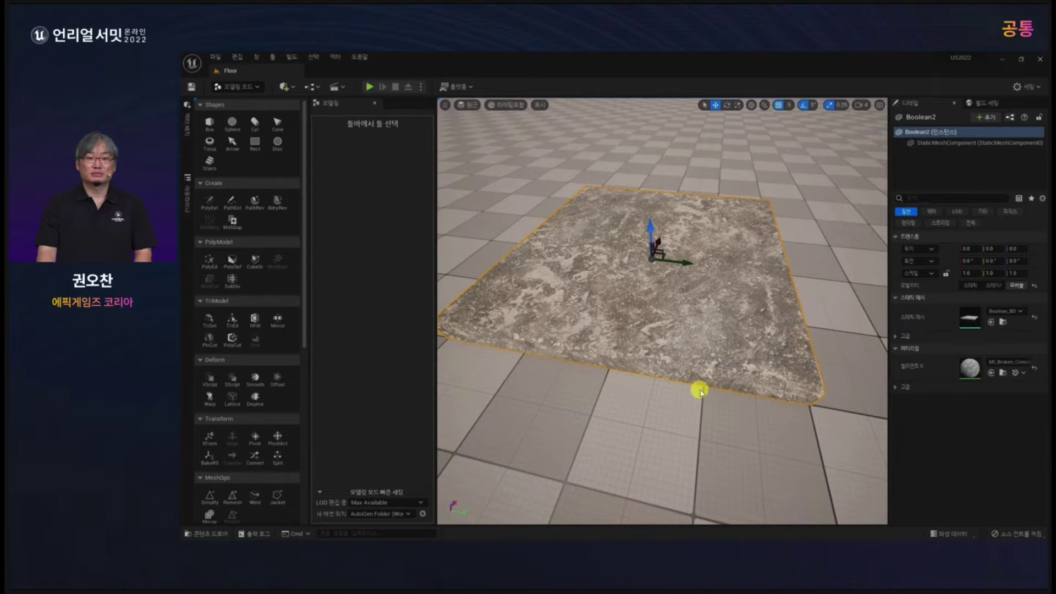
Create a new level from the Basic template and save it as Brick in the US2022_Demo folder.
key(ctrl+n)
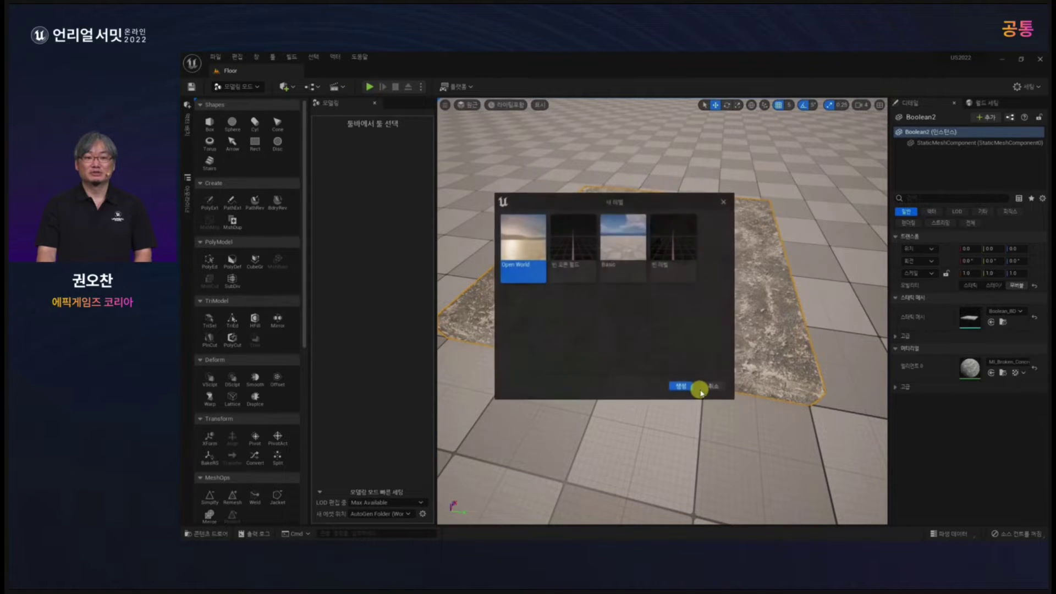
click(624, 237)
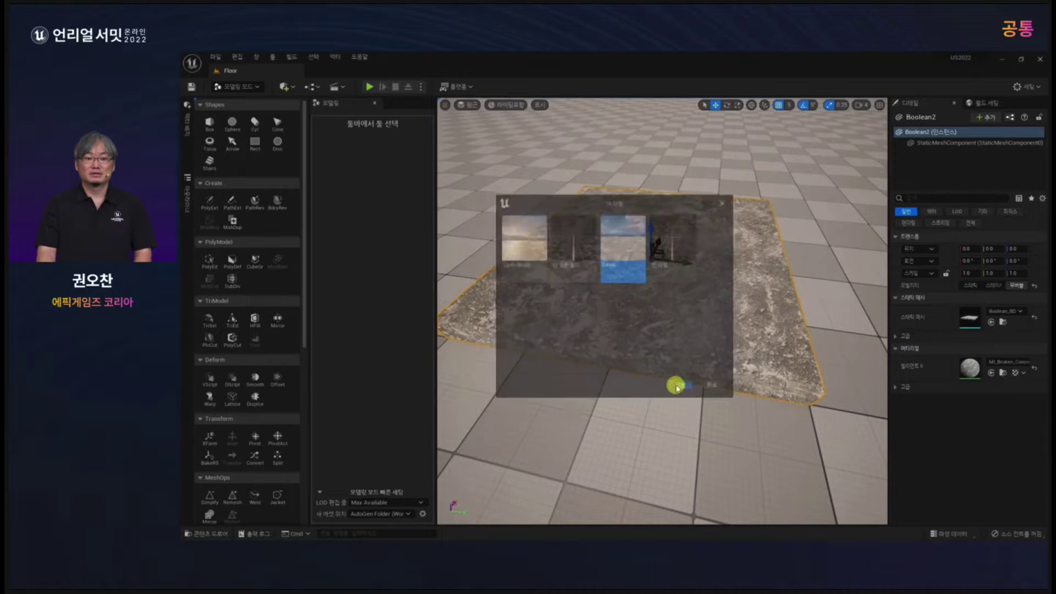
click(678, 385)
click(216, 58)
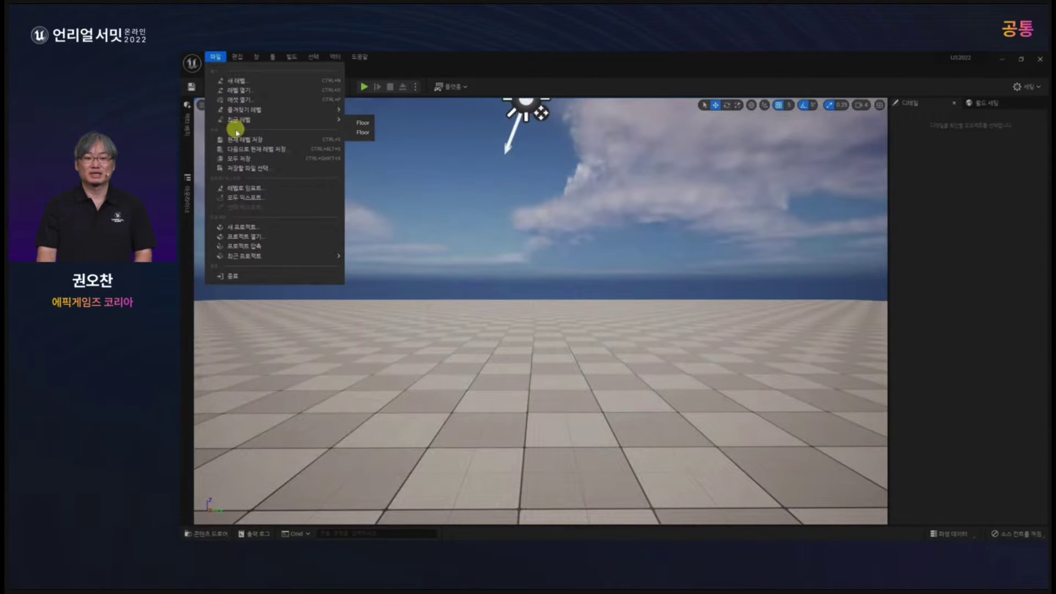
click(244, 149)
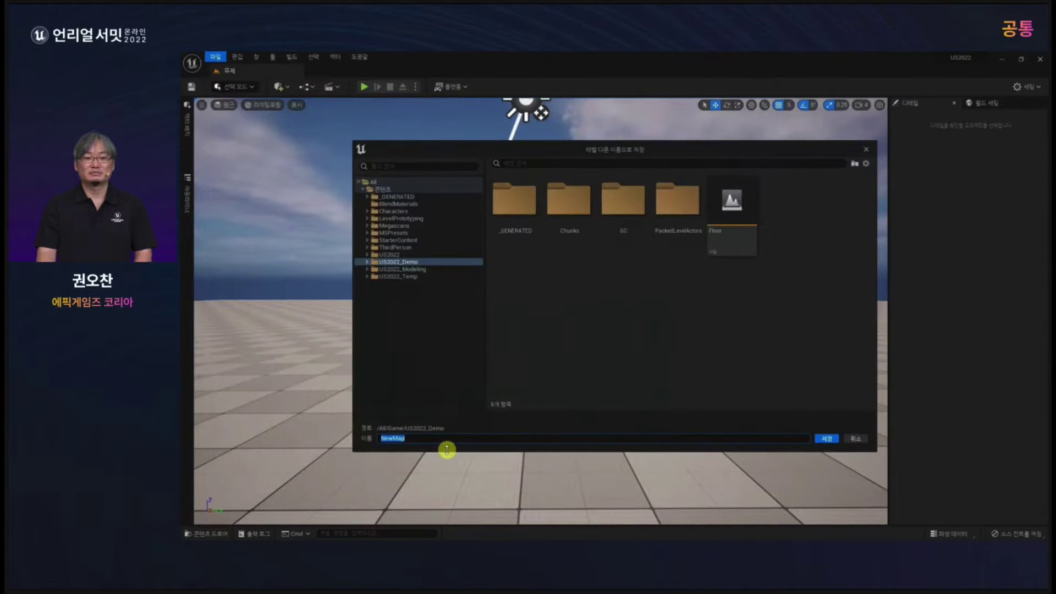
key(Return)
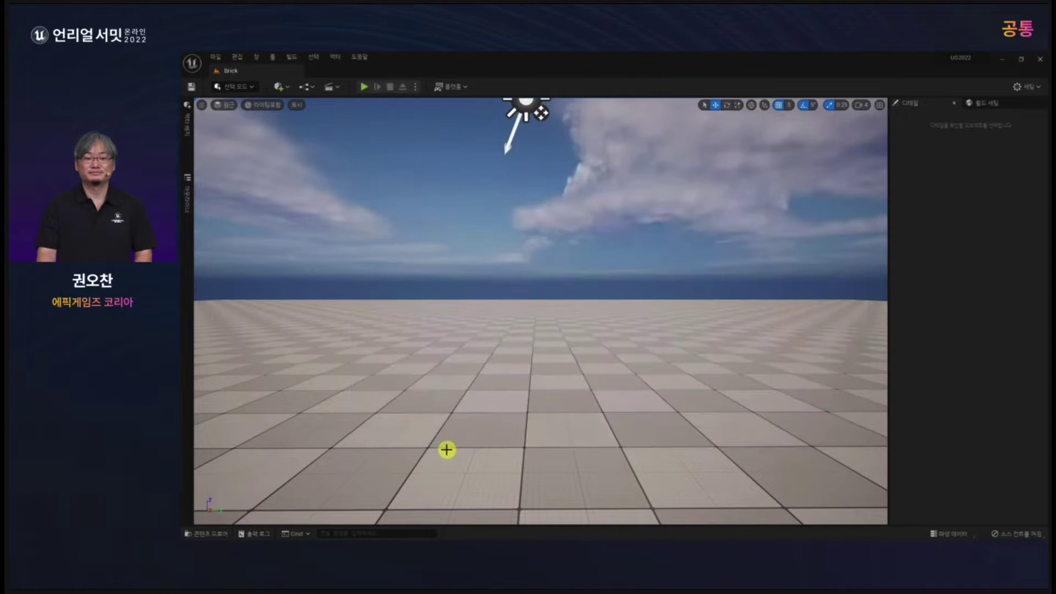
In Modeling mode, create a wall box 400 wide, 30 deep and 200 high and place it on the floor.
click(254, 87)
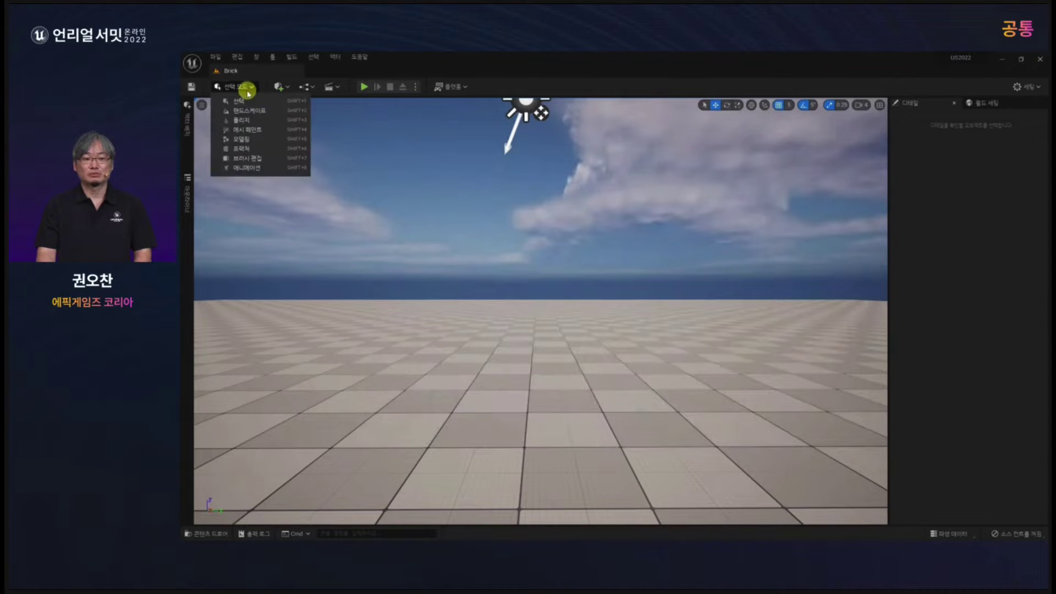
click(246, 138)
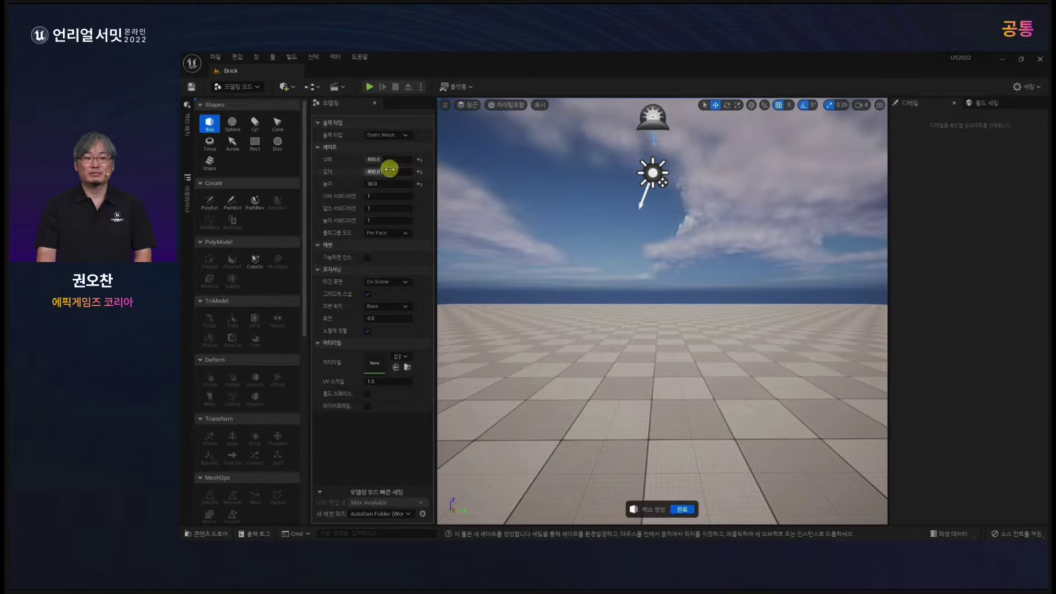
click(389, 171)
text(30)
key(Tab)
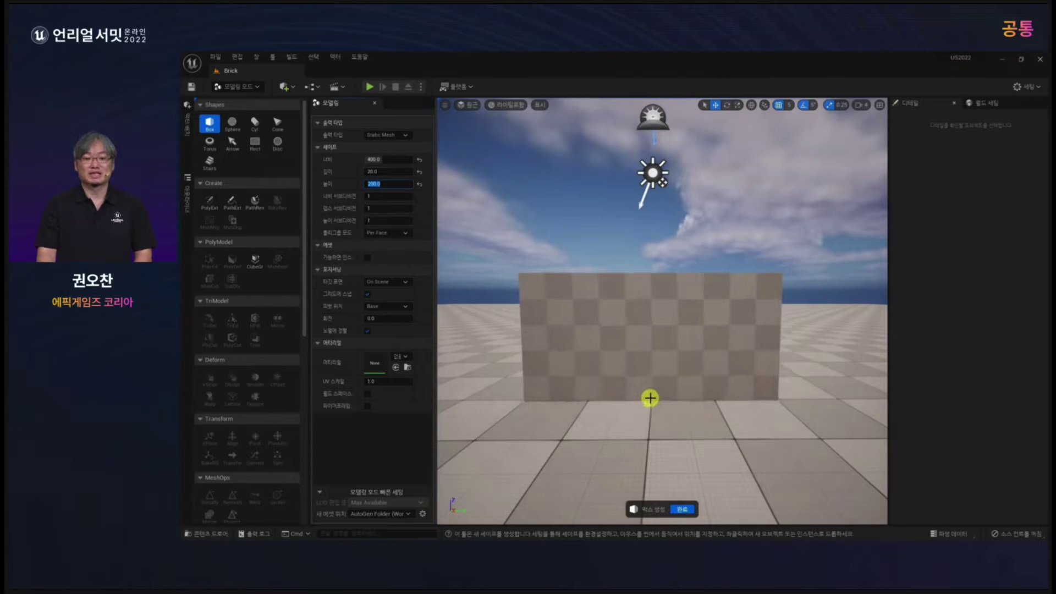
click(649, 397)
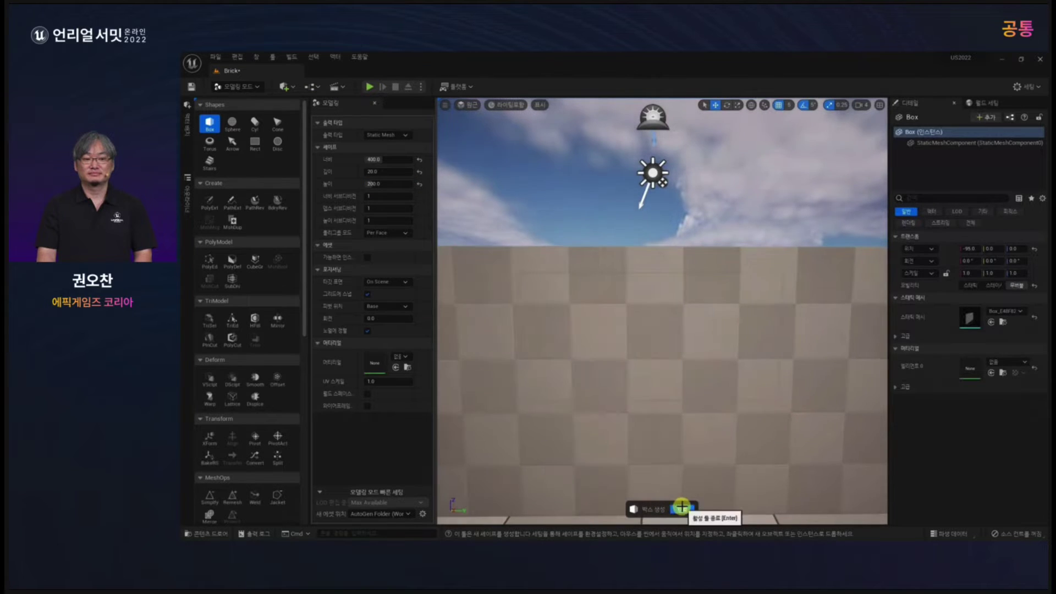
click(682, 508)
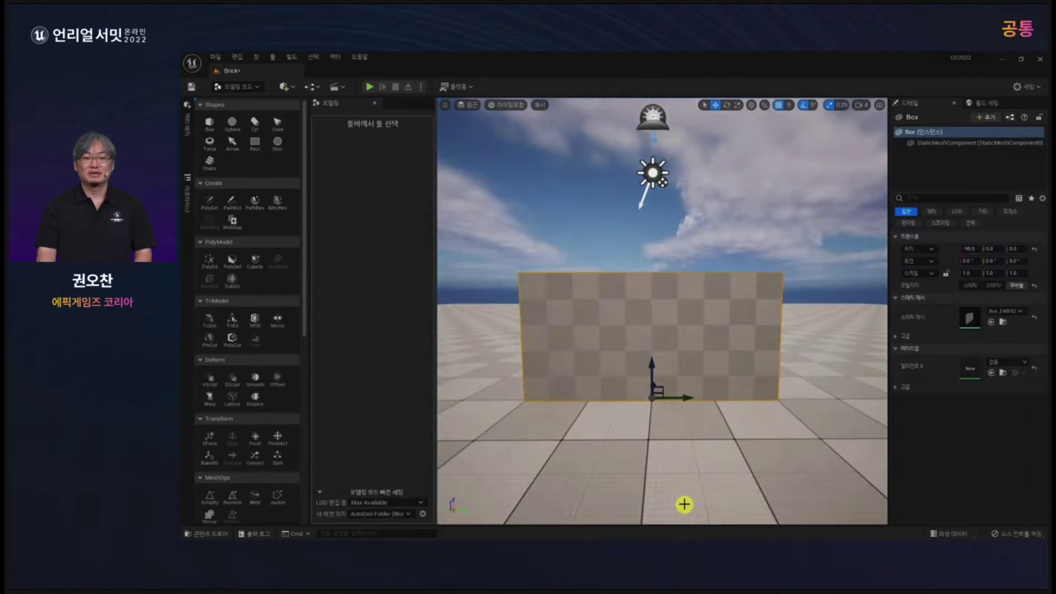
In Fracture mode, rotate the wall box about 90 degrees around its vertical axis and set its X location to 0.
click(238, 86)
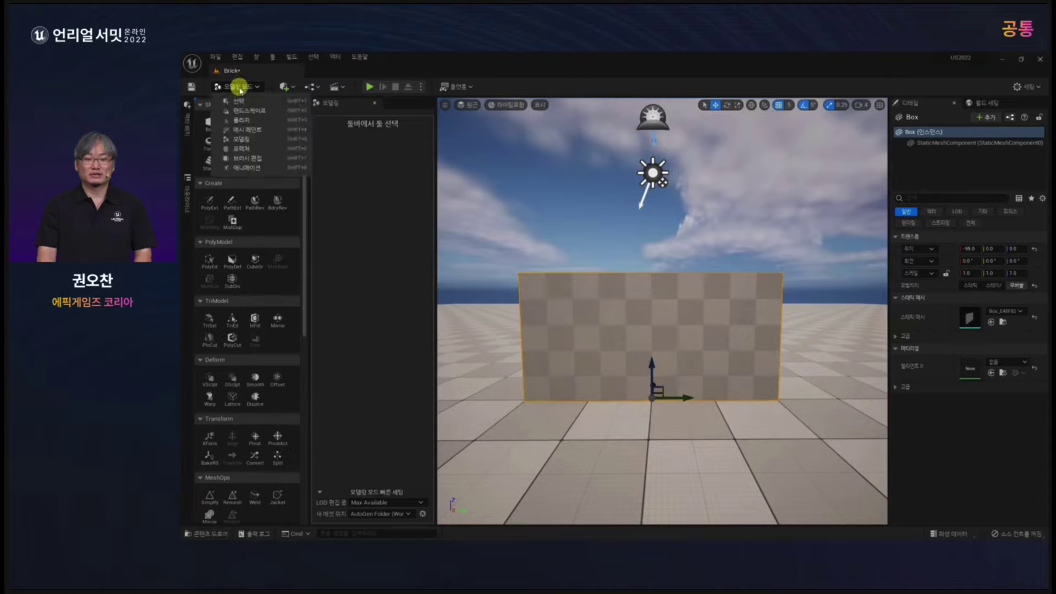
click(250, 149)
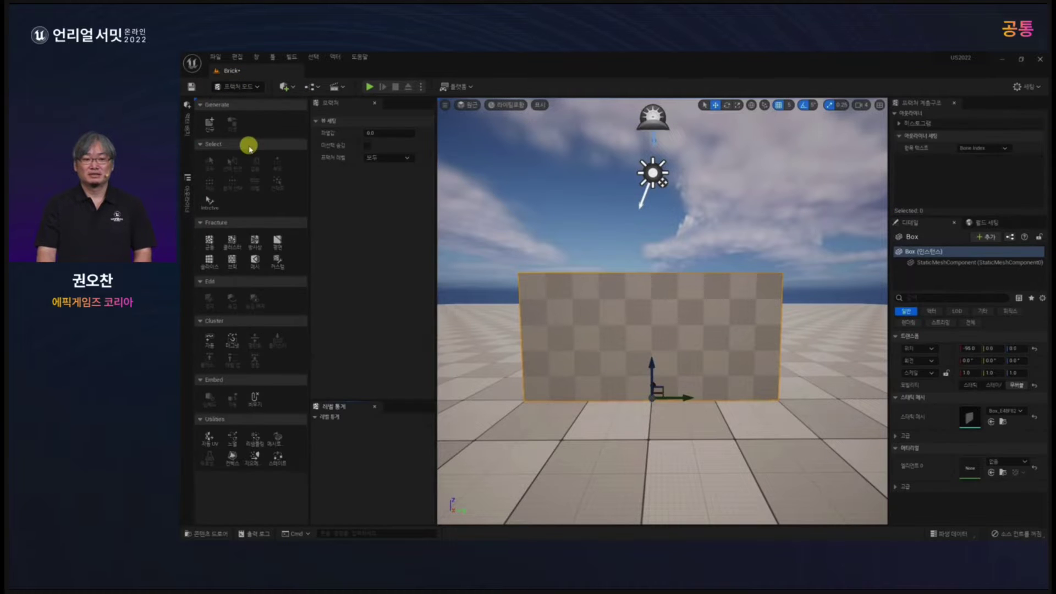
key(e)
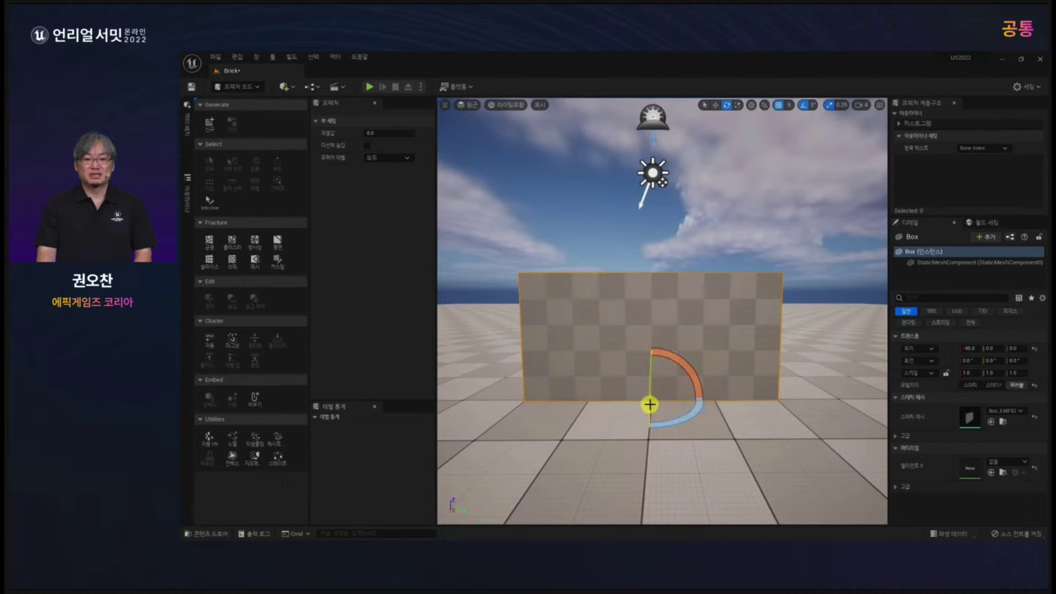
drag(690, 412, 550, 427)
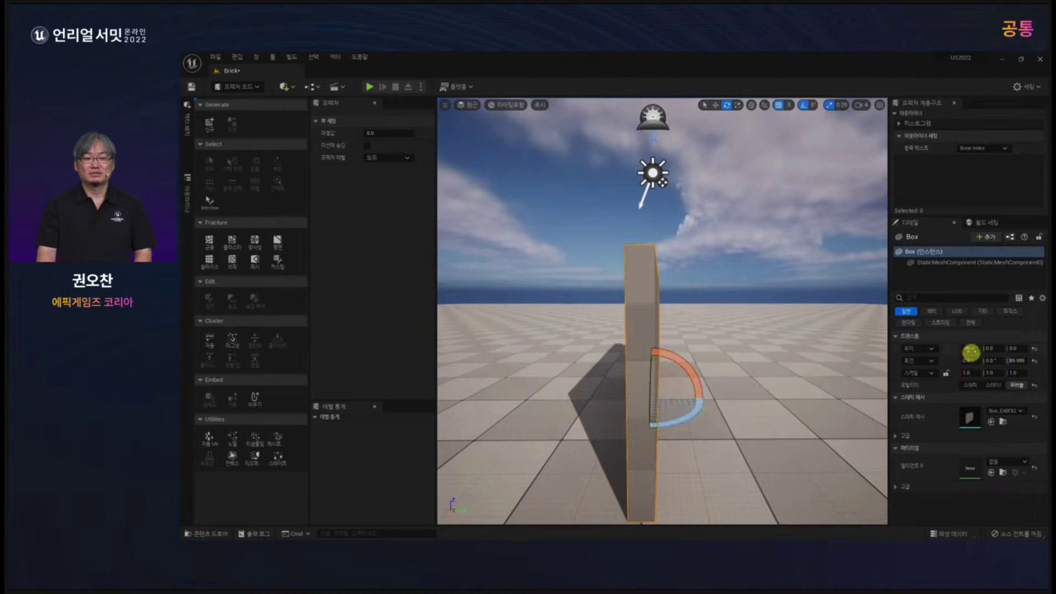
click(972, 349)
text(0)
key(Return)
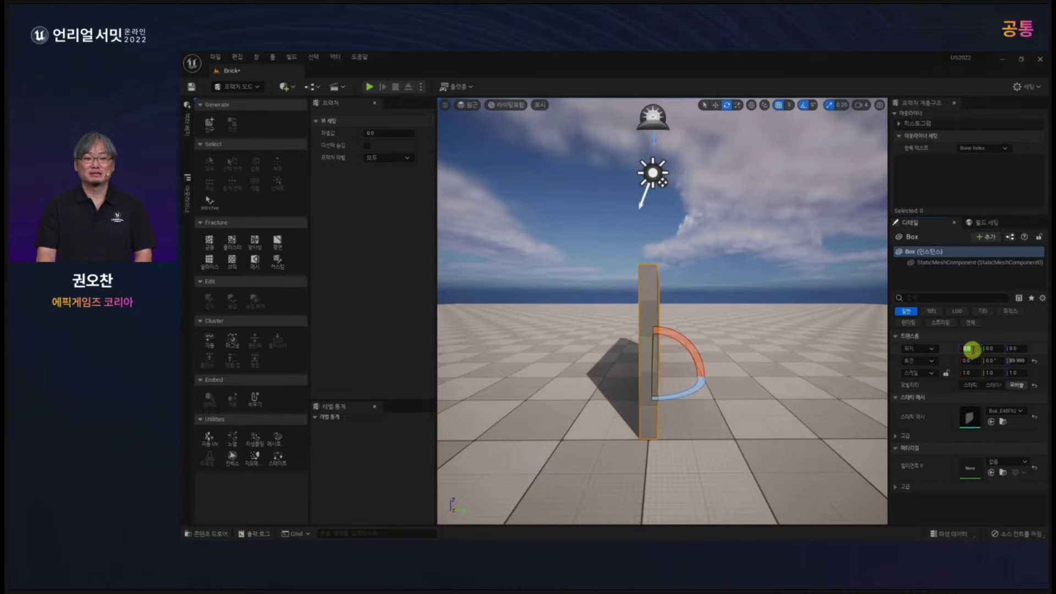
Generate a geometry collection named Box_GeometryCollection from the wall box in the US2022_Demo GC folder.
click(210, 124)
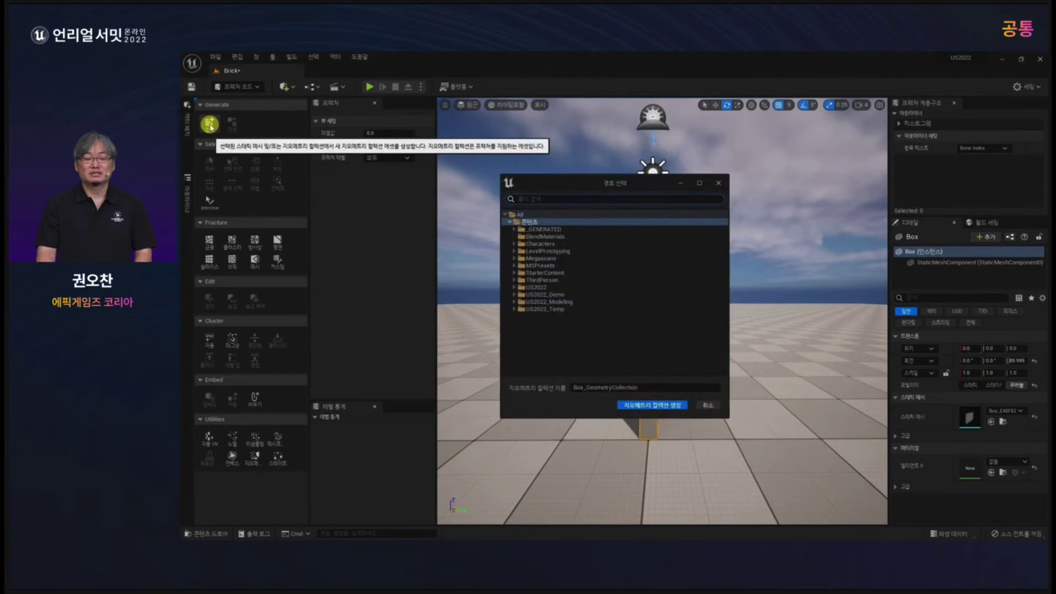
click(513, 295)
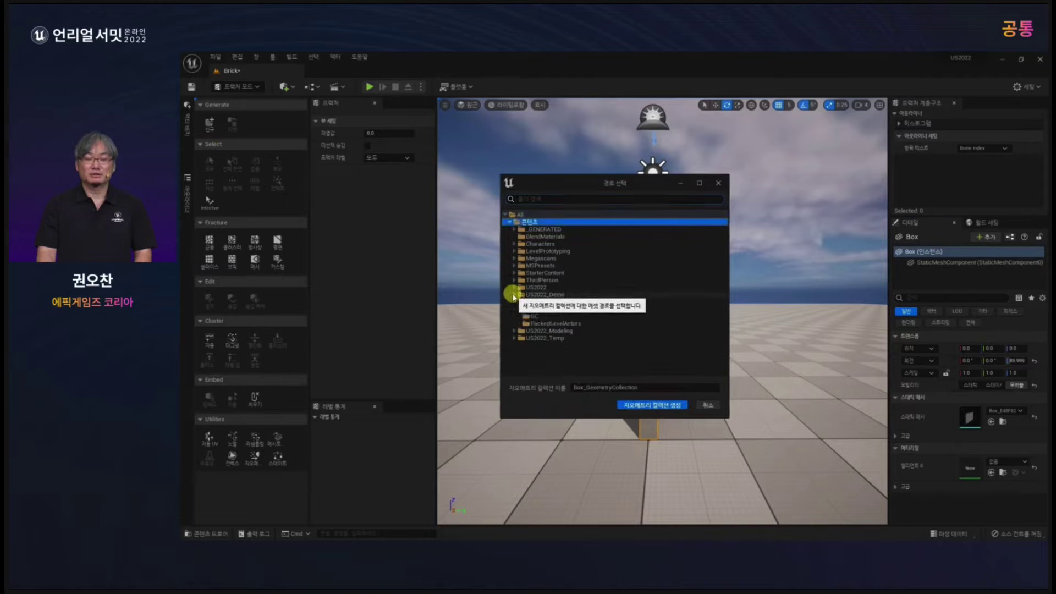
click(533, 316)
click(647, 404)
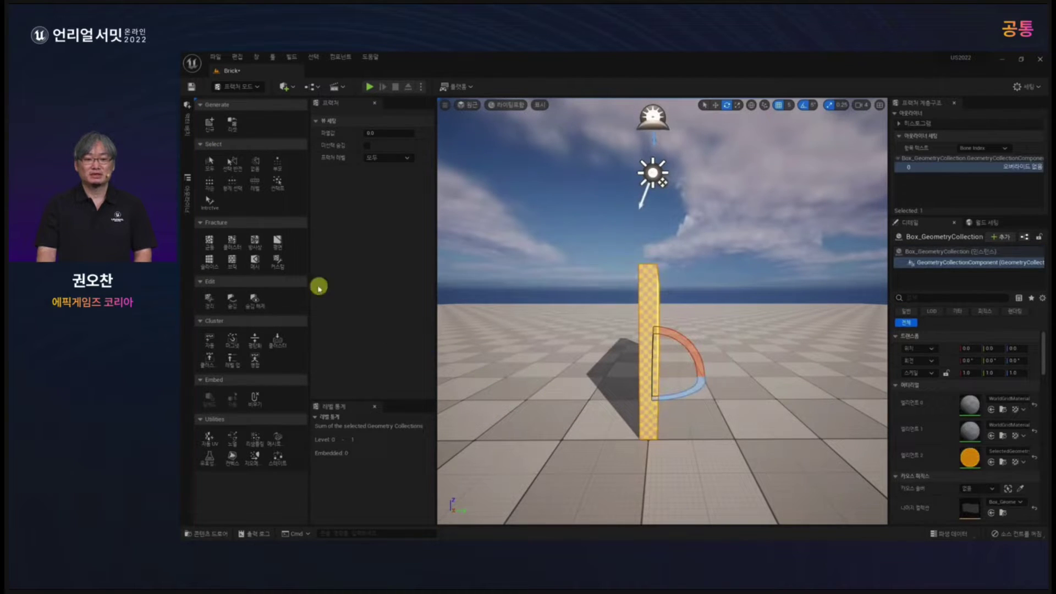
Fracture the wall with the Brick pattern using brick length 40, brick height 20 and grout 2.
click(233, 263)
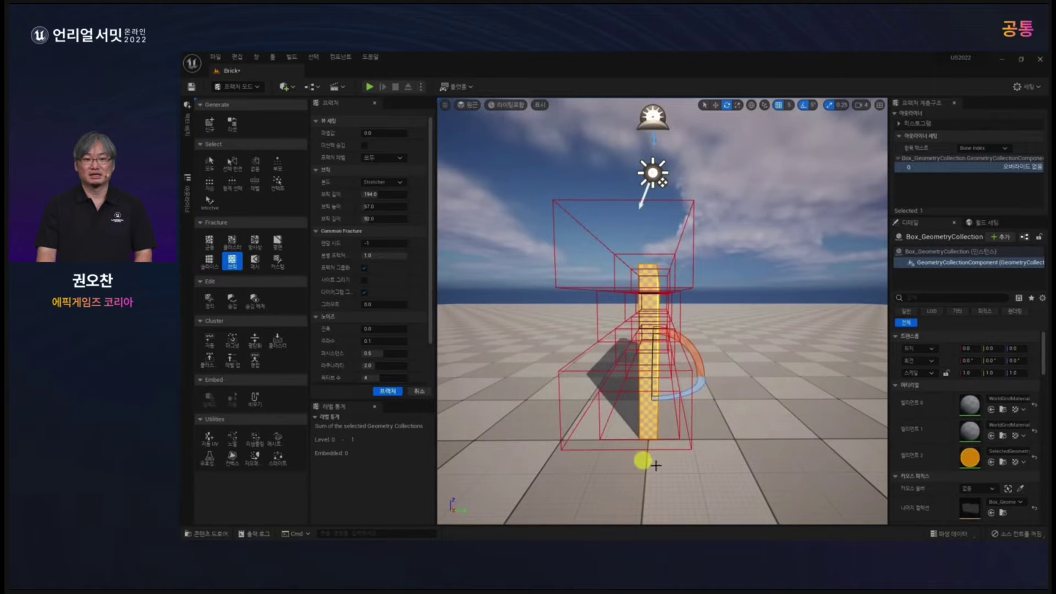
drag(642, 460, 547, 464)
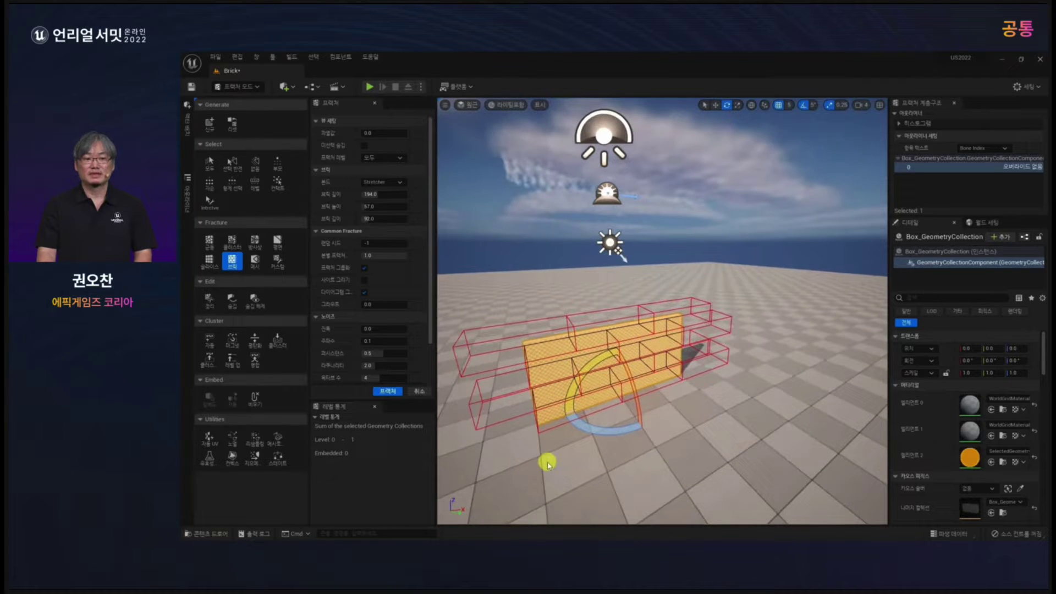
click(377, 194)
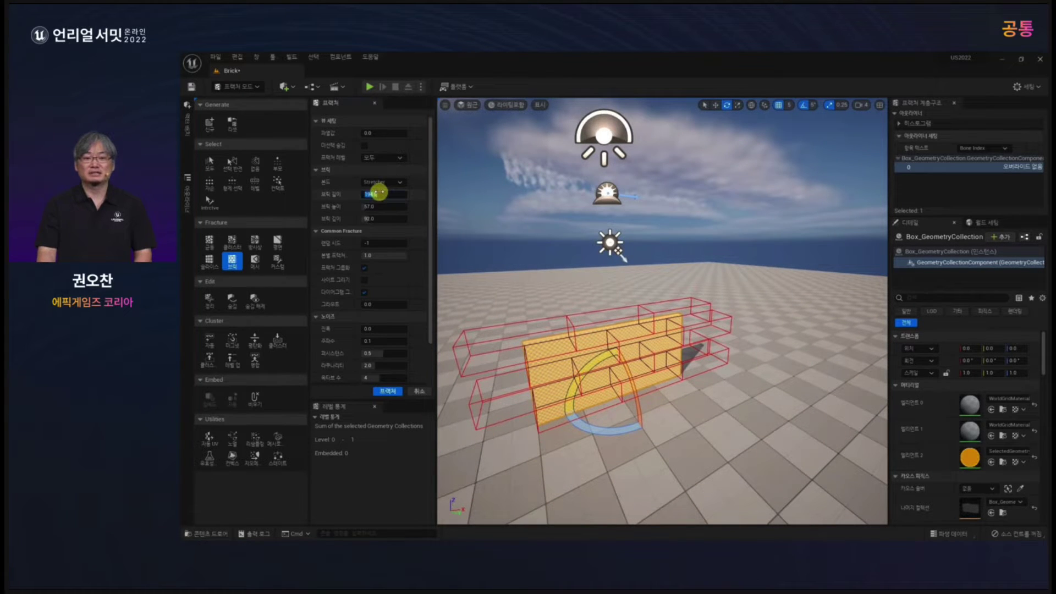
text(40)
key(Tab)
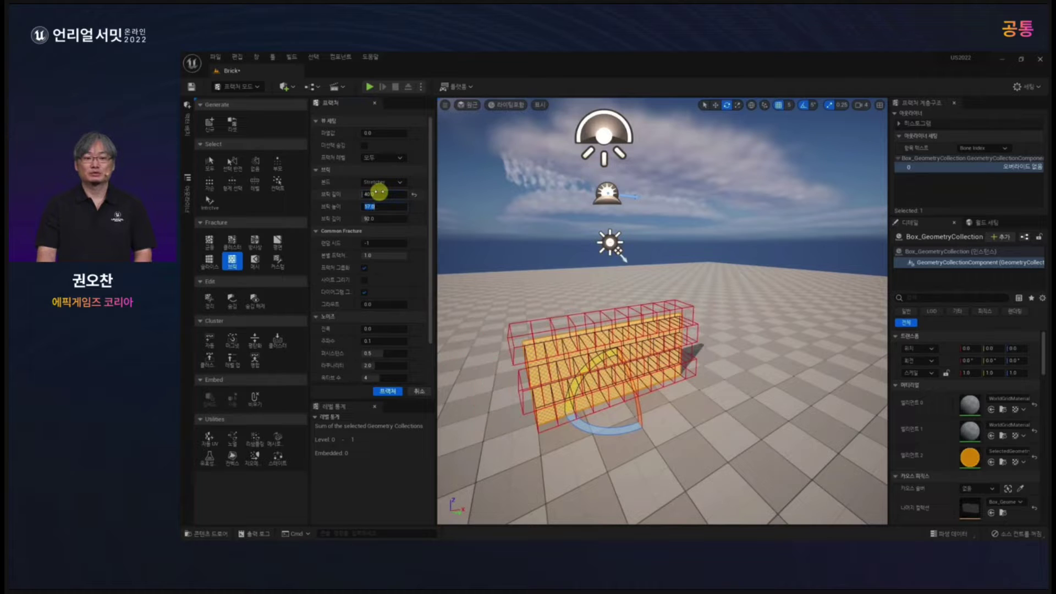
key(Tab)
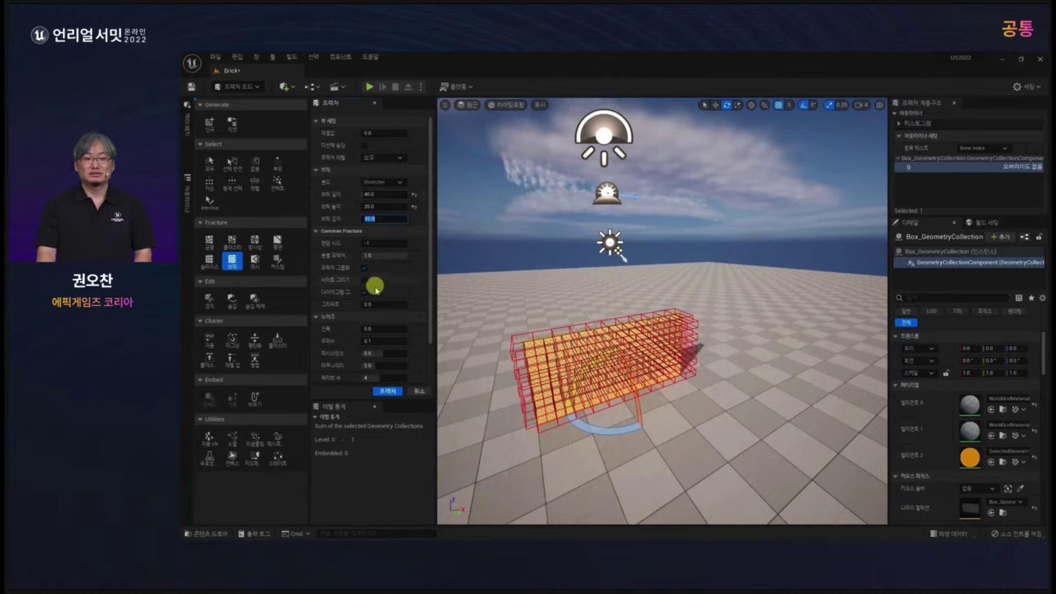
click(378, 304)
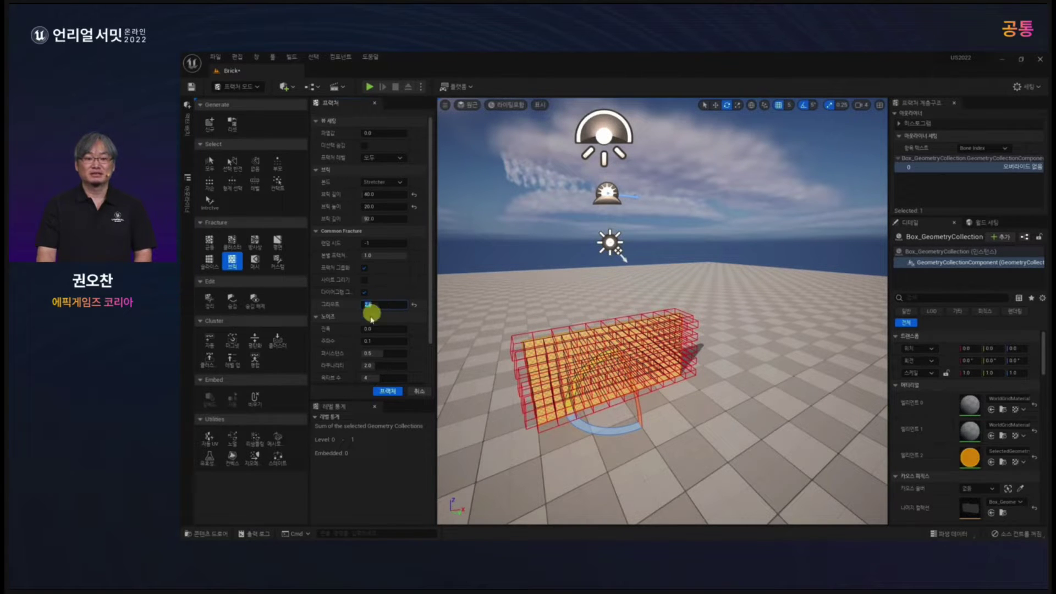
click(388, 391)
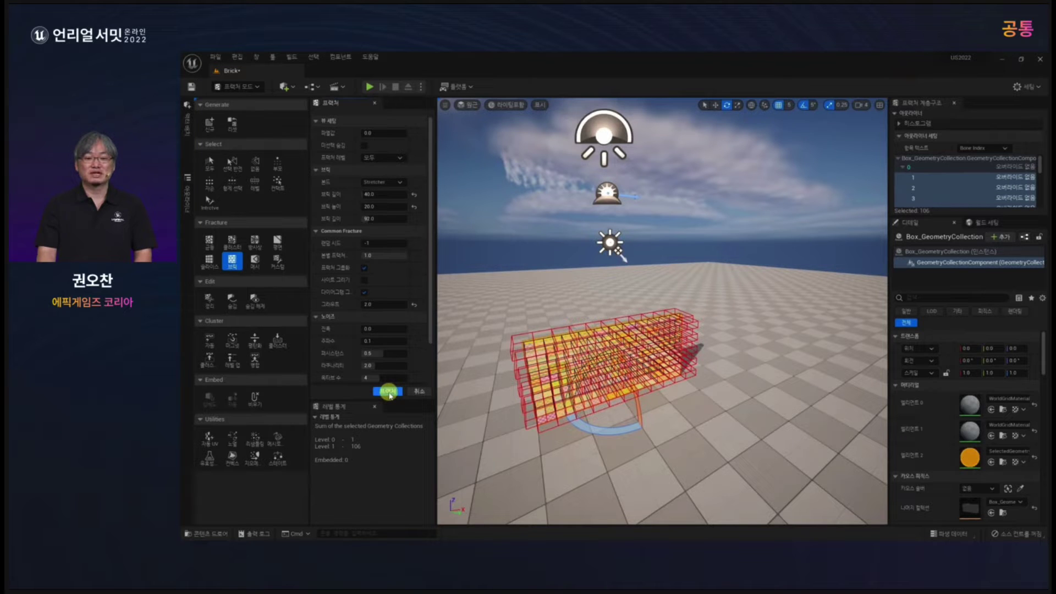
Convert the fractured wall to one unsplit static mesh, Box_GeometryCollection_SM, and save it in the US2022_Demo Chunks folder.
click(278, 440)
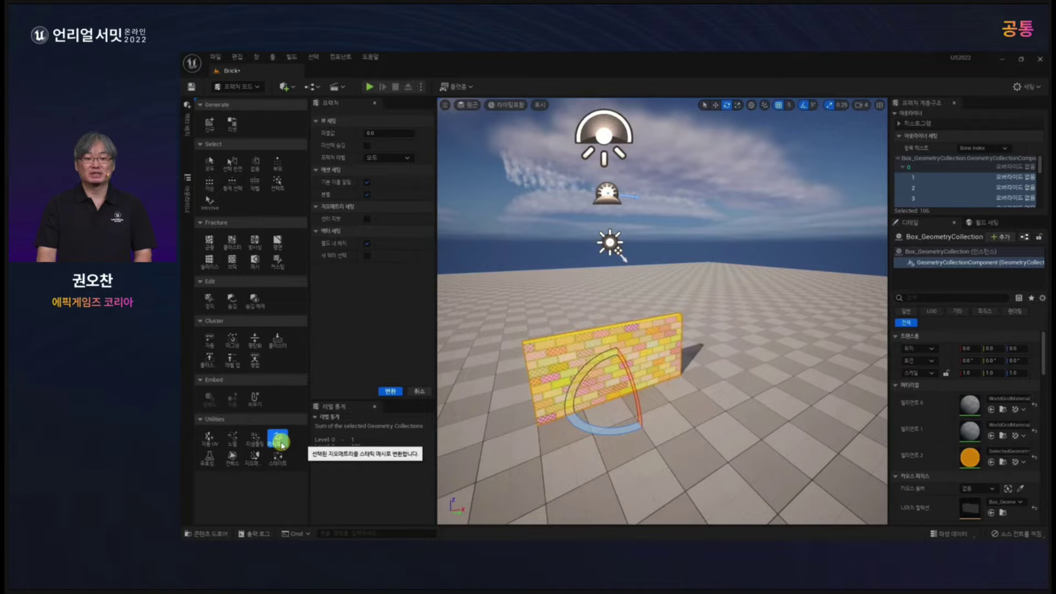
click(367, 195)
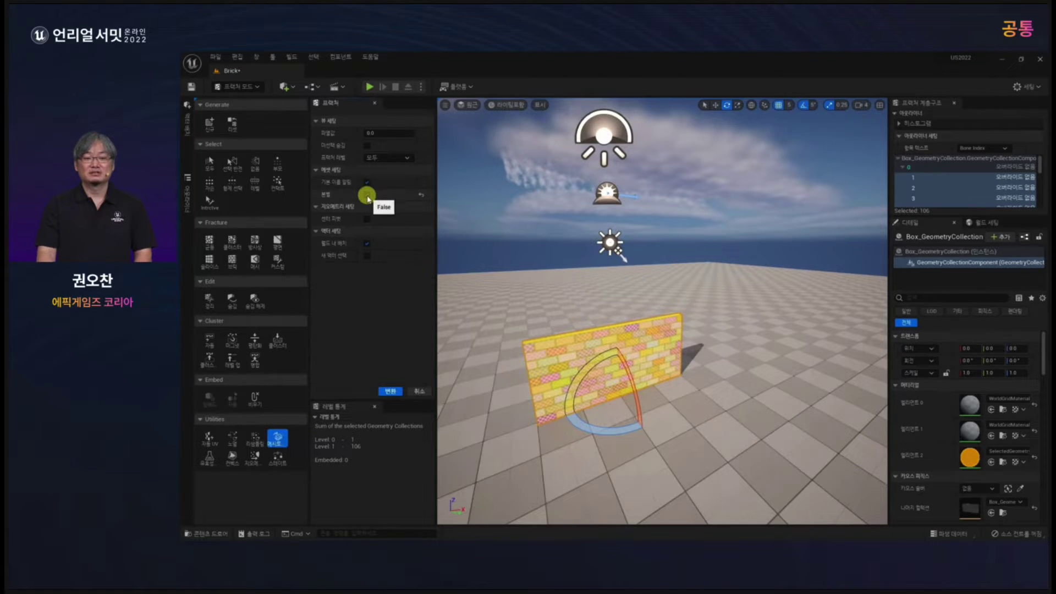
click(390, 390)
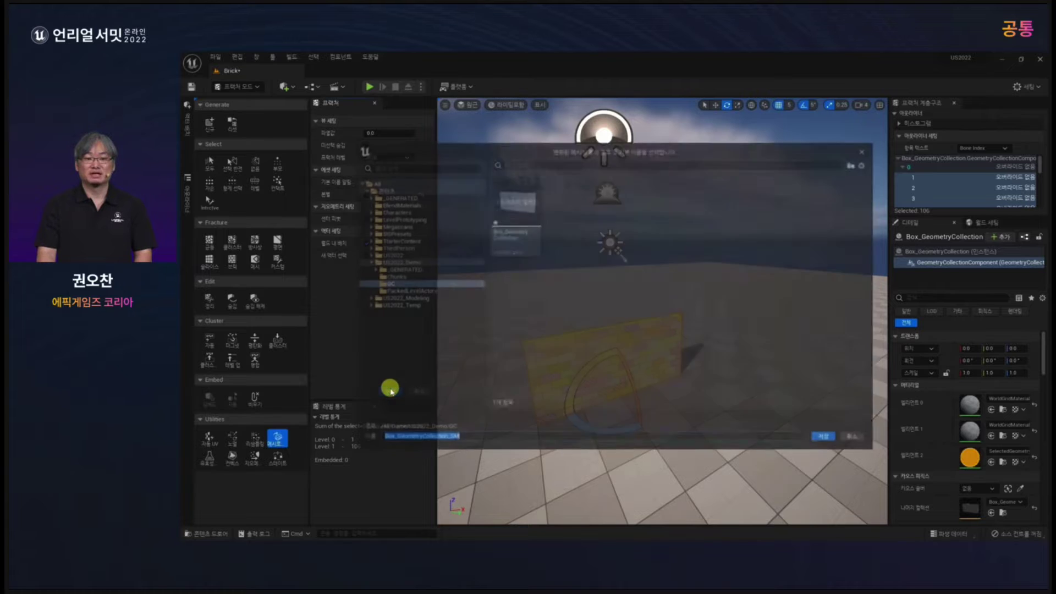
click(394, 276)
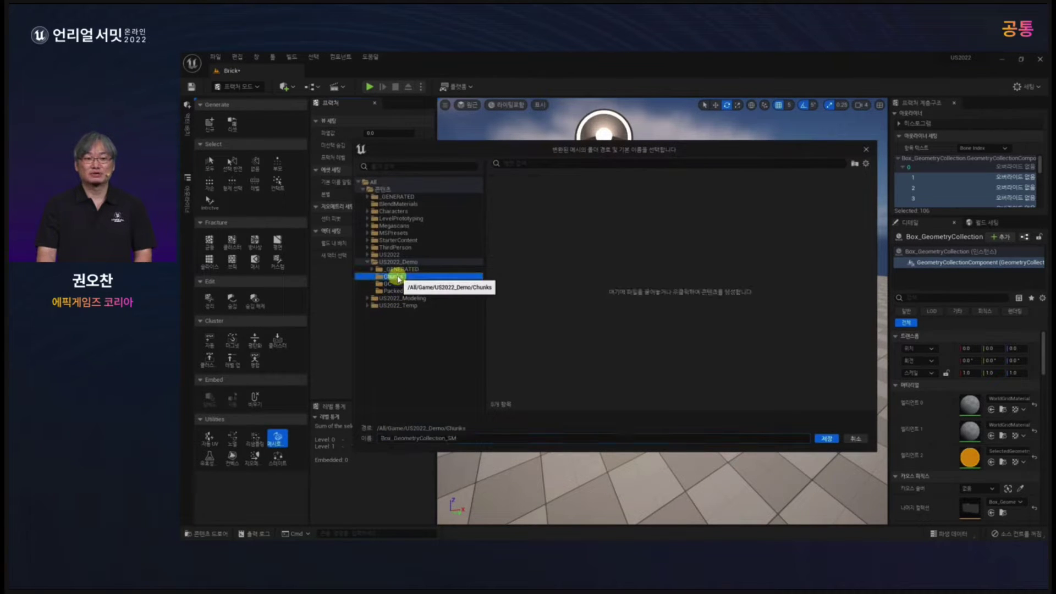
click(826, 439)
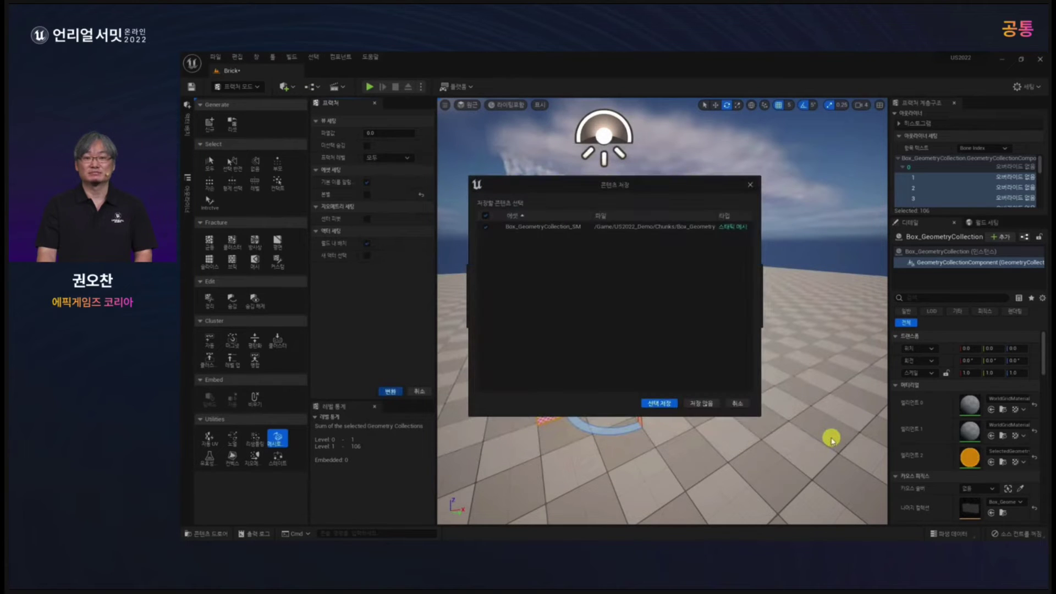
click(659, 403)
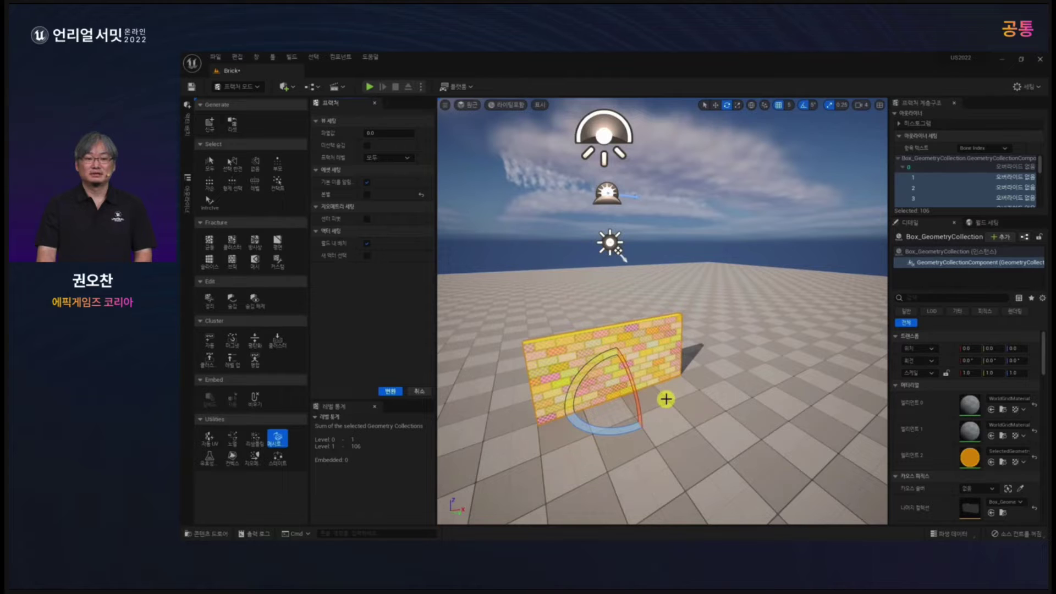
Return to Modeling mode and delete the original Box_GeometryCollection actor from the level.
click(237, 87)
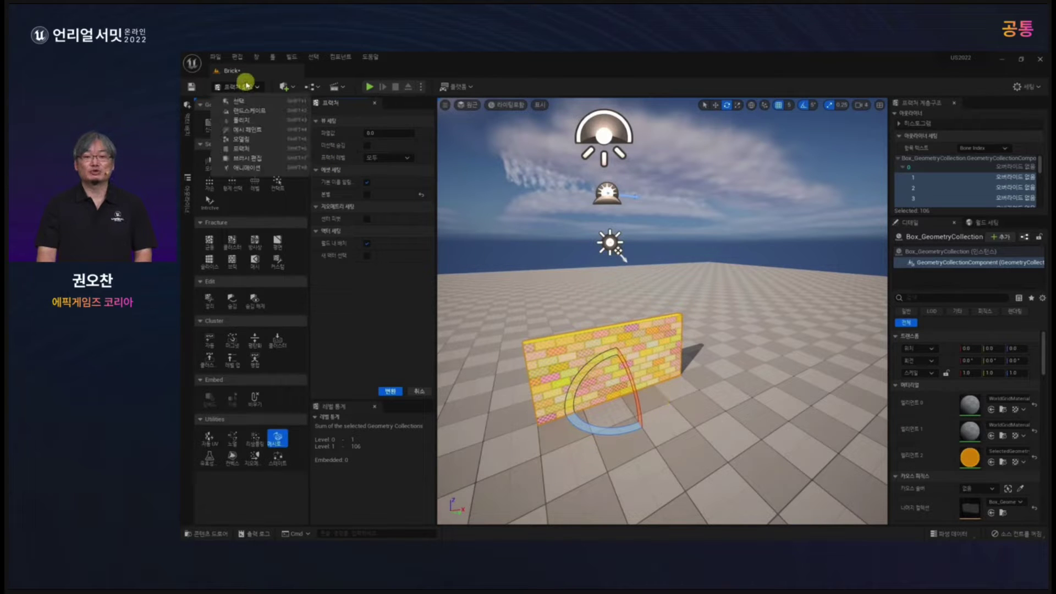
click(242, 138)
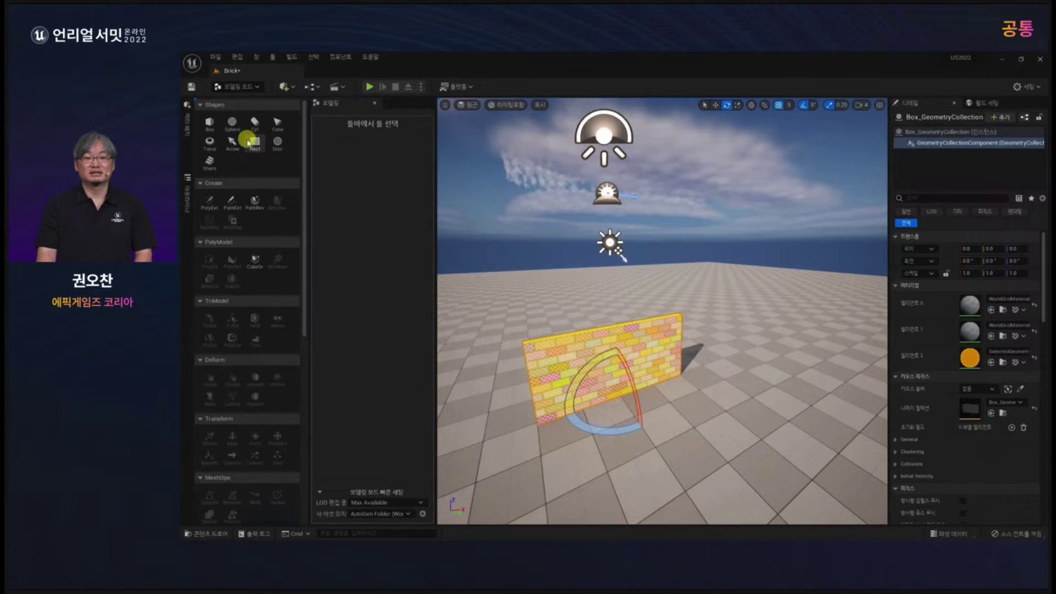
scroll(268, 232, down, 5)
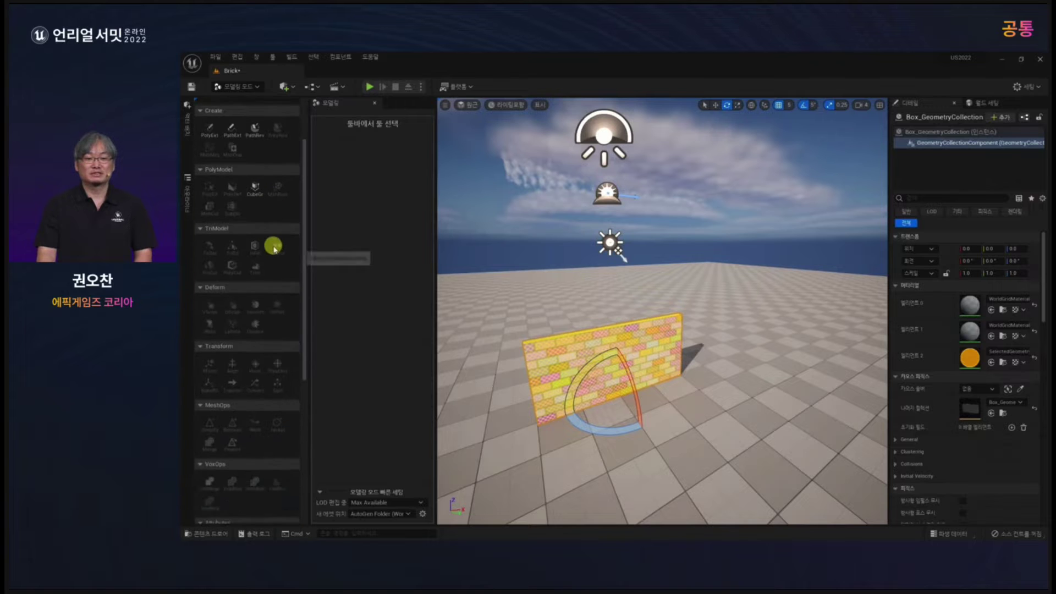
click(188, 197)
click(321, 223)
click(305, 202)
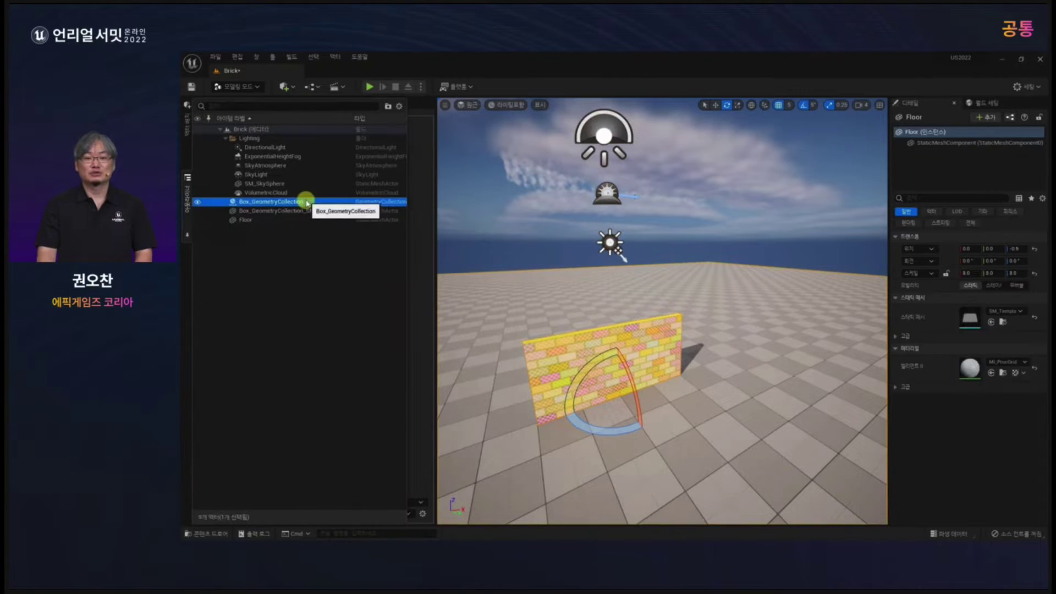
key(Delete)
Delete the grout from Box_GeometryCollection_SM using triangle selection in All Connected mode, and accept the edit.
click(306, 201)
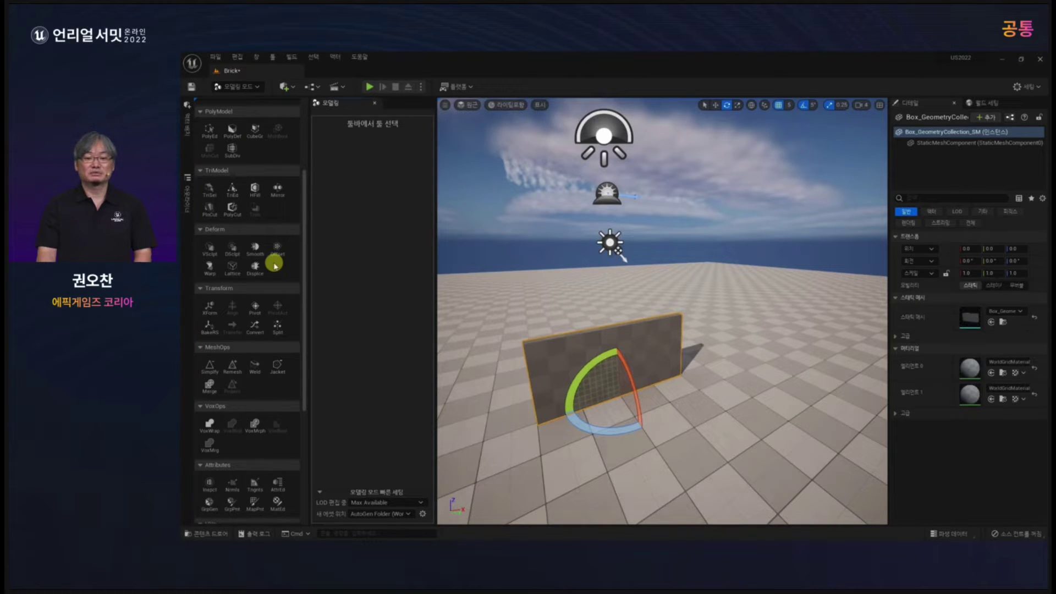
click(209, 189)
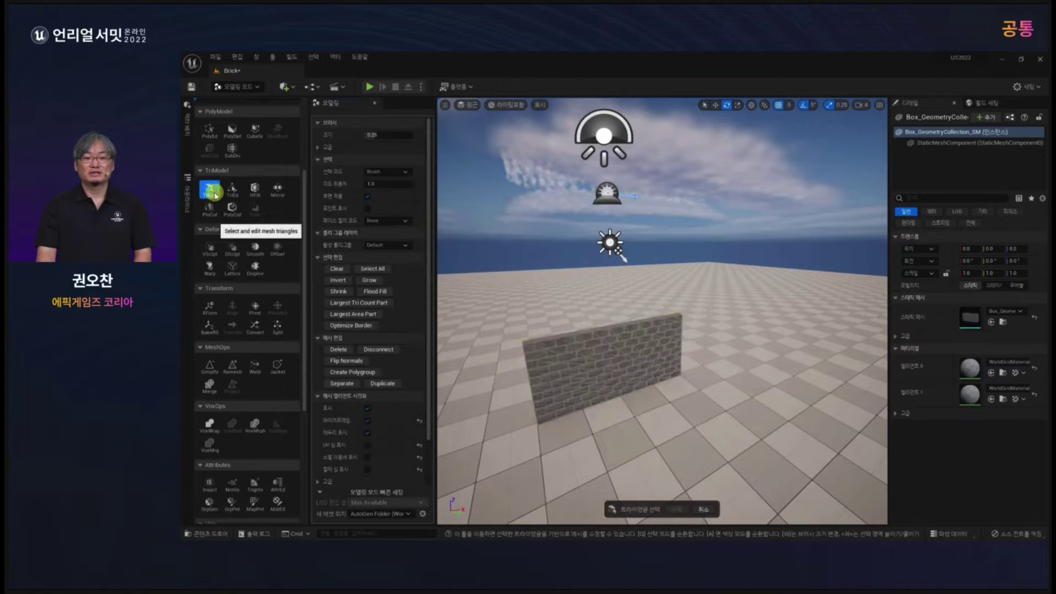
click(396, 172)
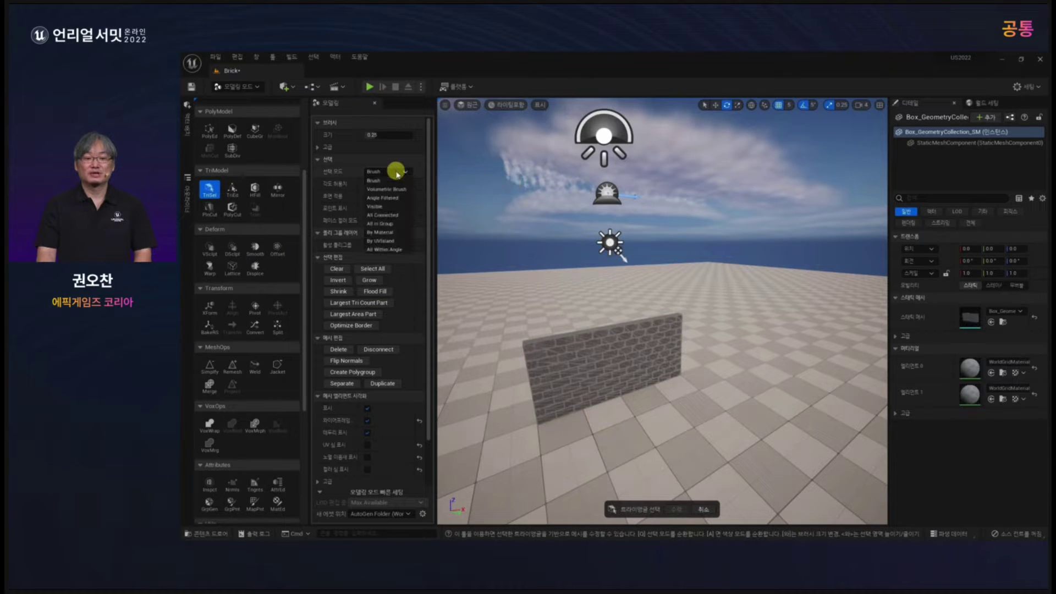
click(402, 215)
mouse_move(537, 407)
mouse_down()
mouse_move(566, 455)
mouse_move(528, 469)
mouse_move(558, 471)
mouse_move(550, 499)
mouse_up()
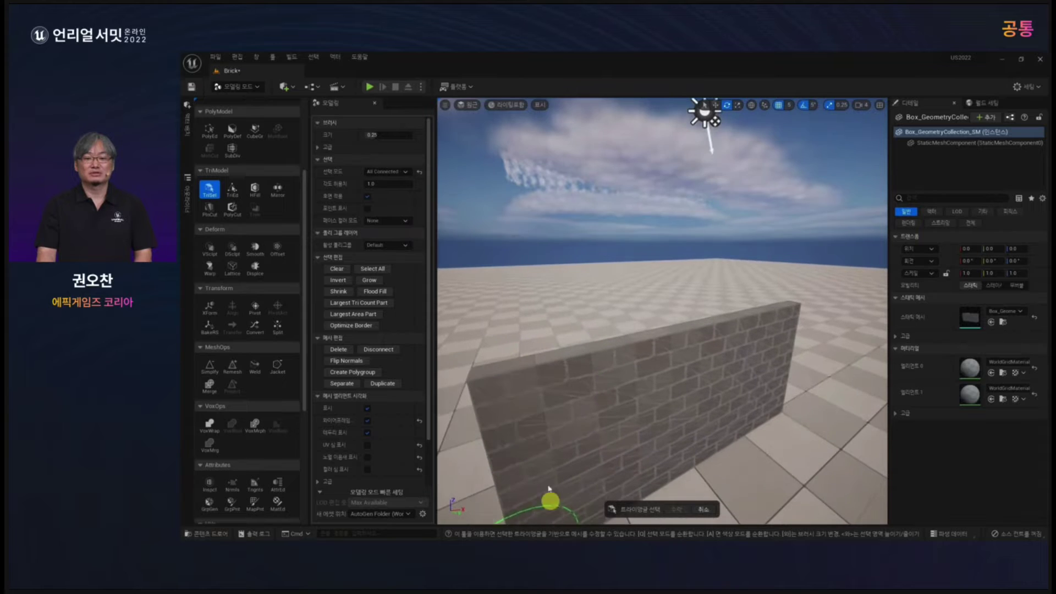
click(507, 397)
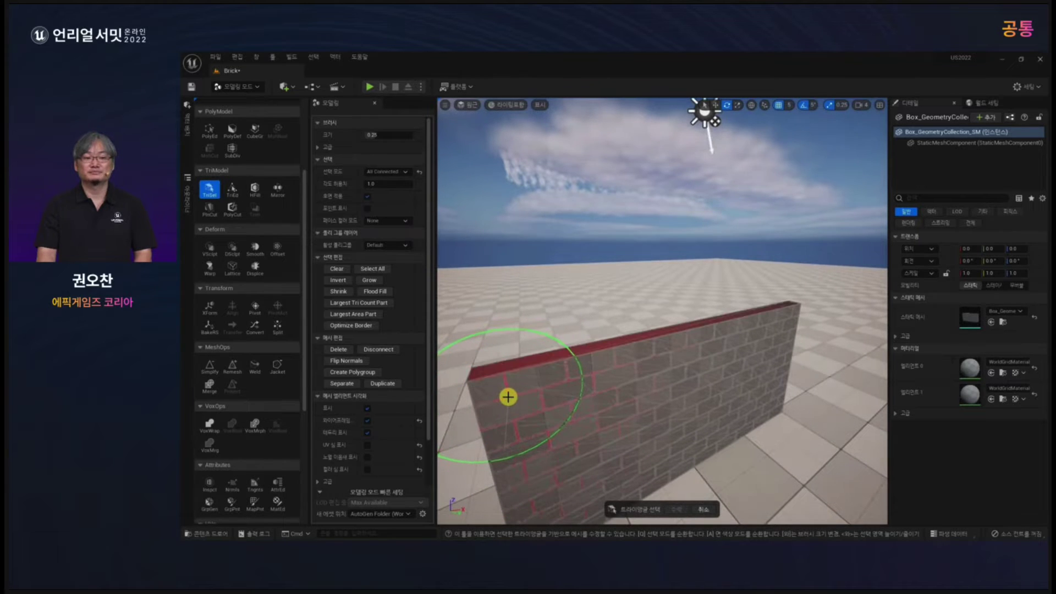
key(Delete)
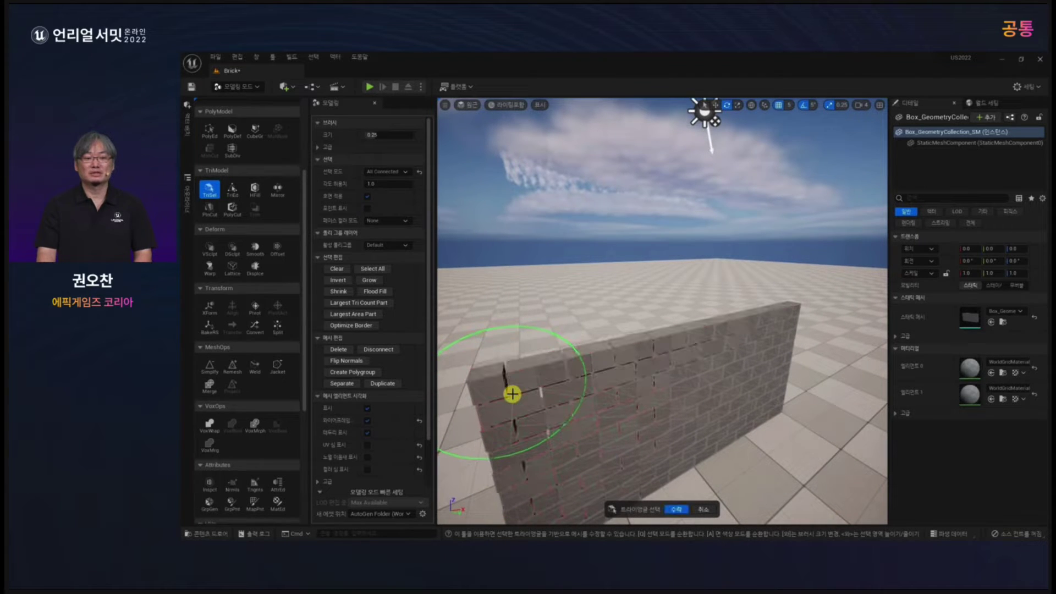
click(675, 509)
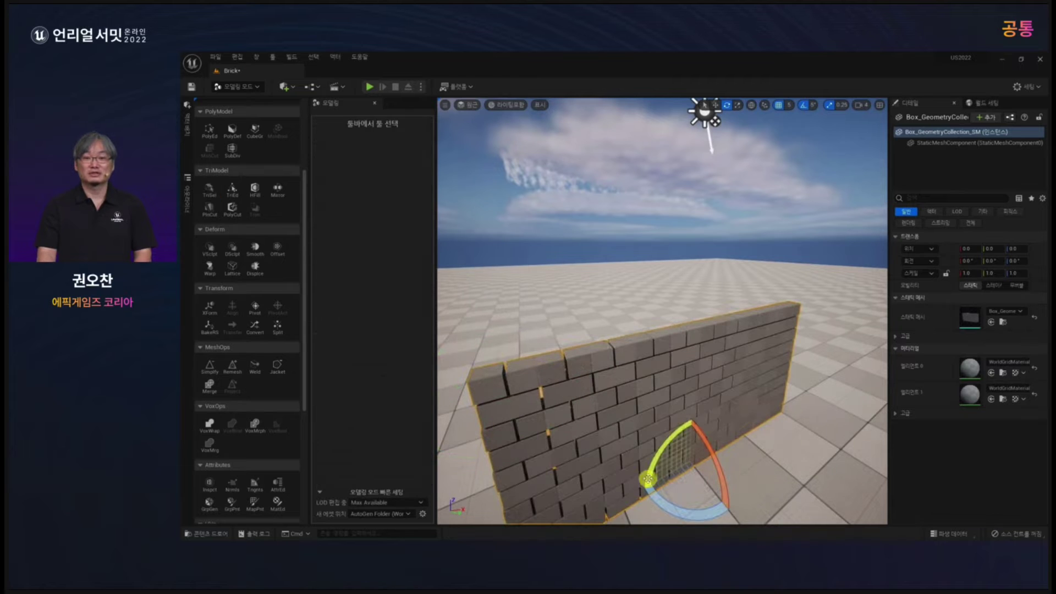
Assign the material instance MI_Cracked_Concrete_Floor_vkoedbh_2K from Megascans Surfaces to both material slots of the brick wall.
alt+drag(598, 458, 561, 446)
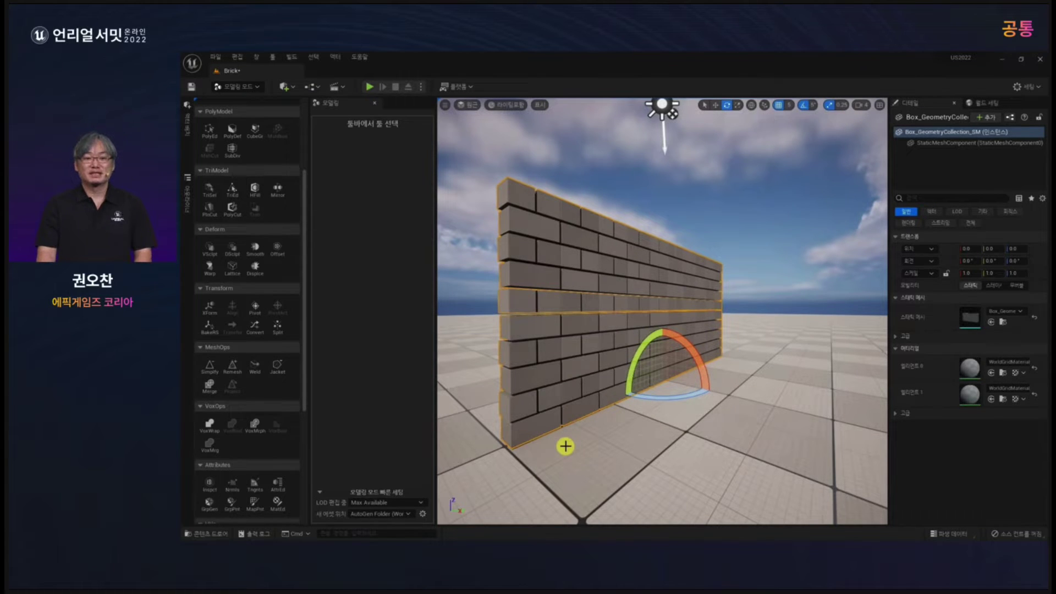
key(ctrl+space)
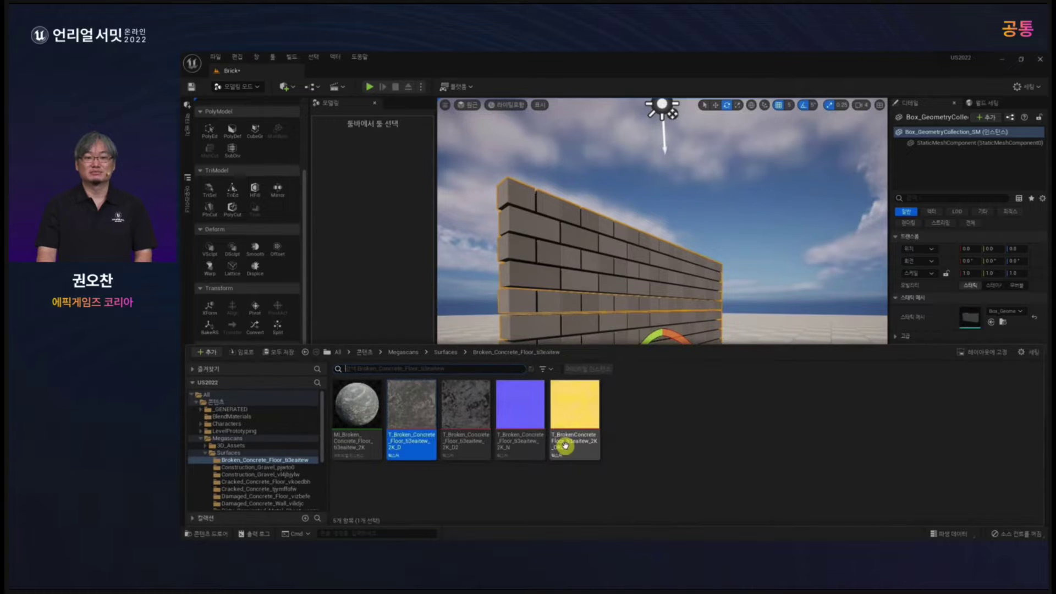
click(229, 452)
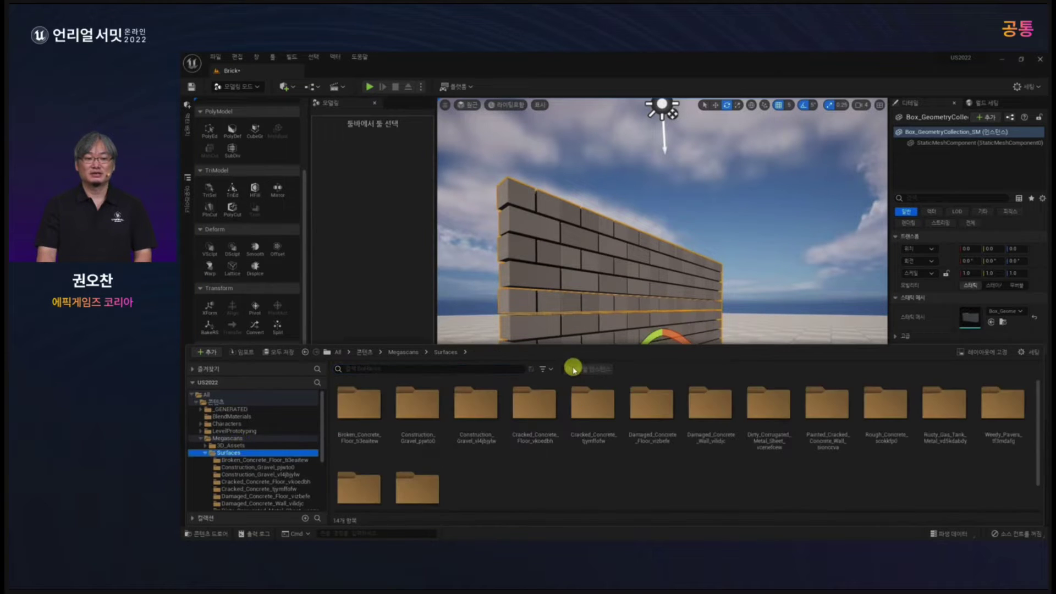
click(573, 369)
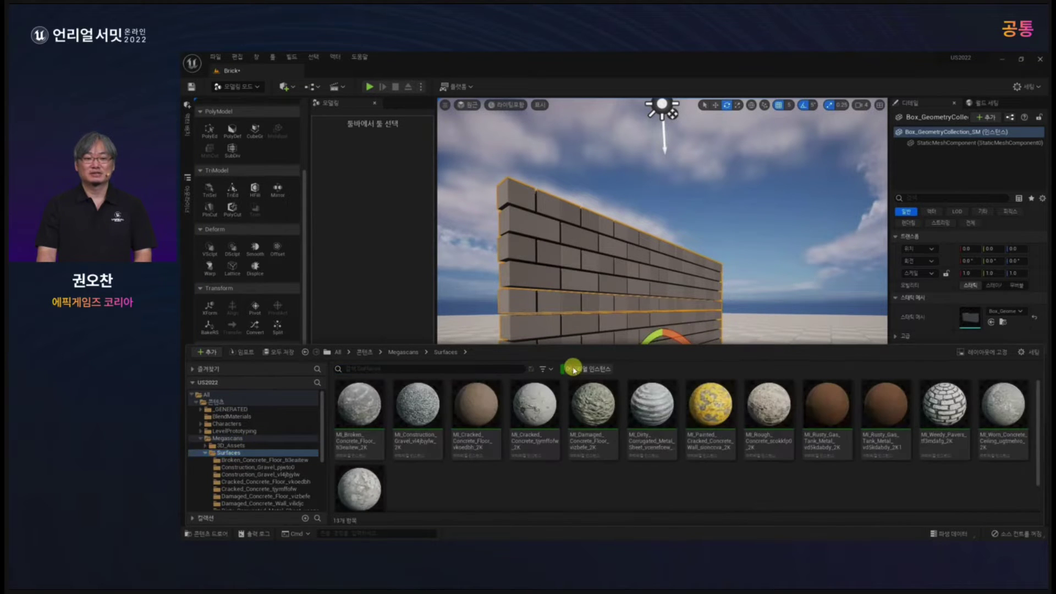
click(476, 410)
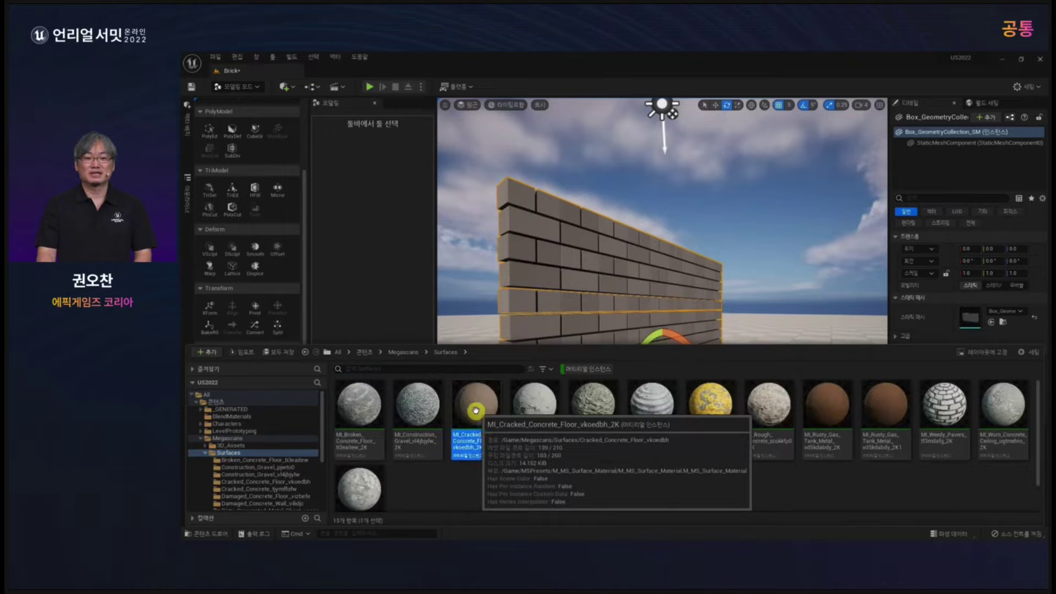
drag(476, 410, 993, 376)
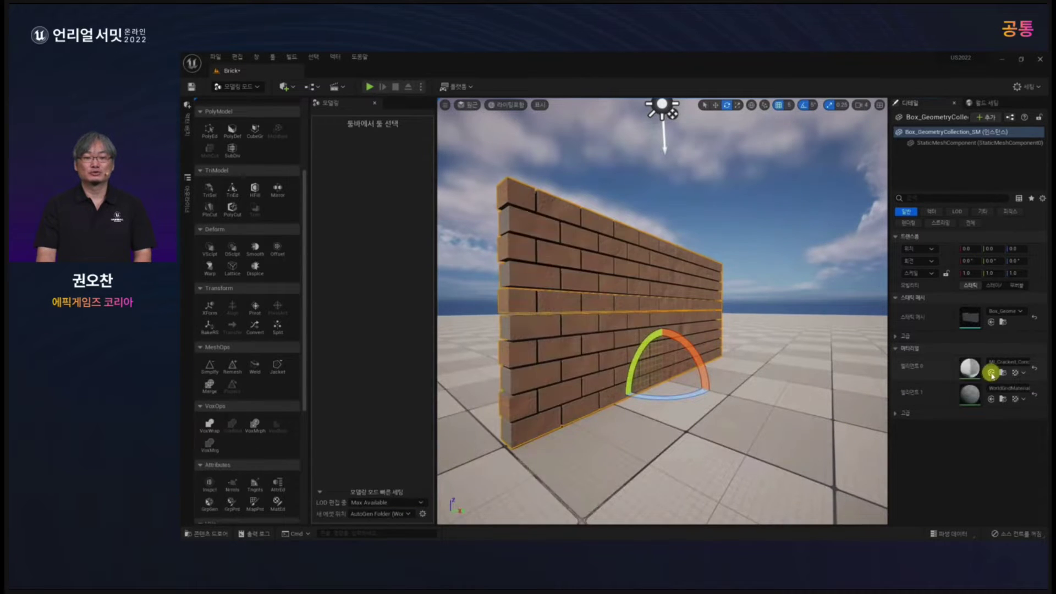
click(990, 398)
Unwrap the brick wall's UVs using Existing UVs islands, Conformal unwrapping and Repack layout, and accept the result.
drag(738, 450, 637, 455)
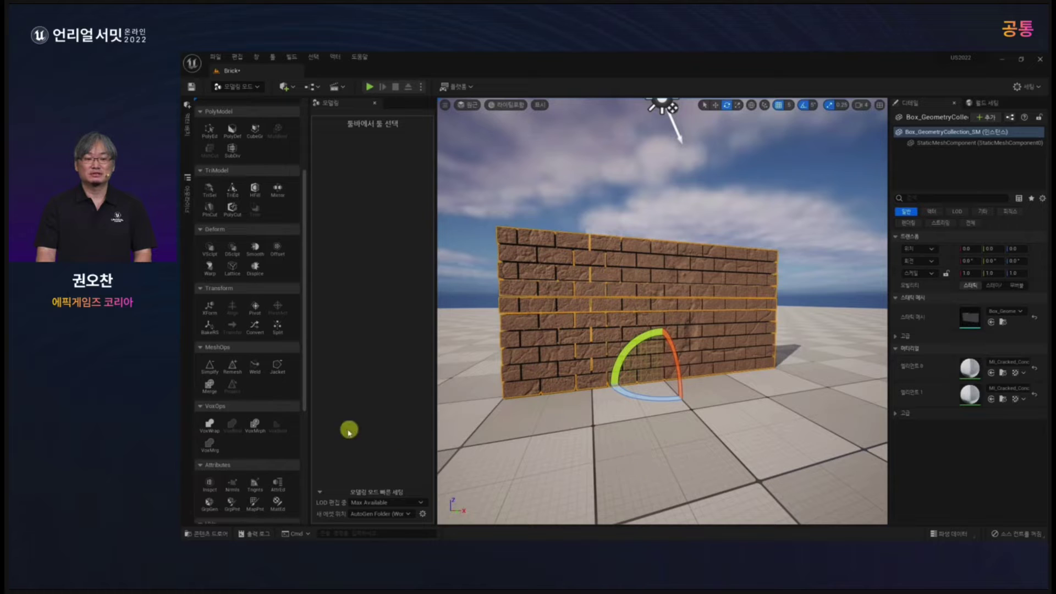
scroll(271, 419, down, 3)
scroll(271, 419, down, 4)
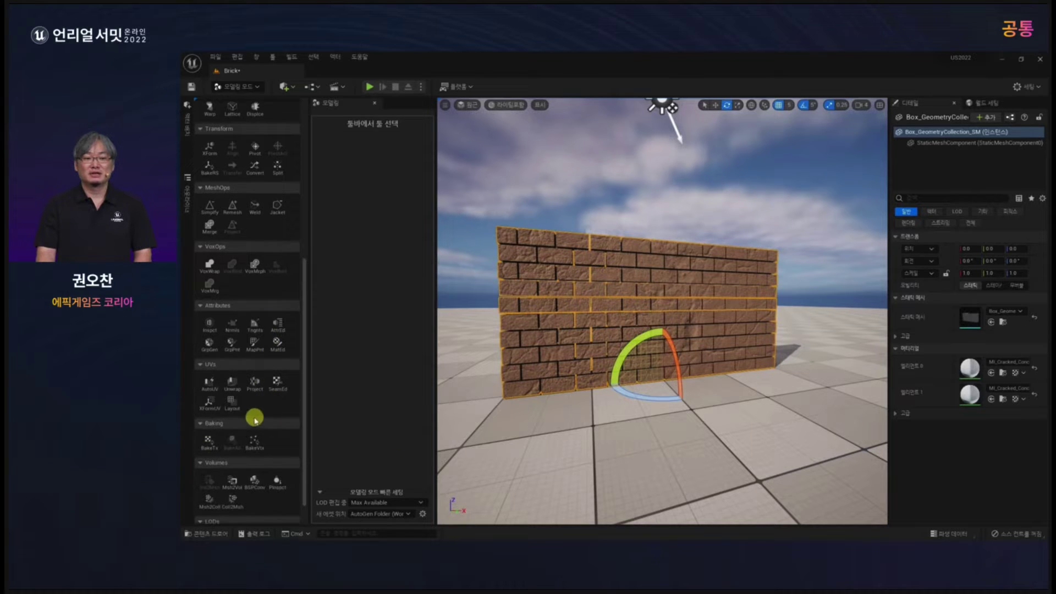
click(232, 385)
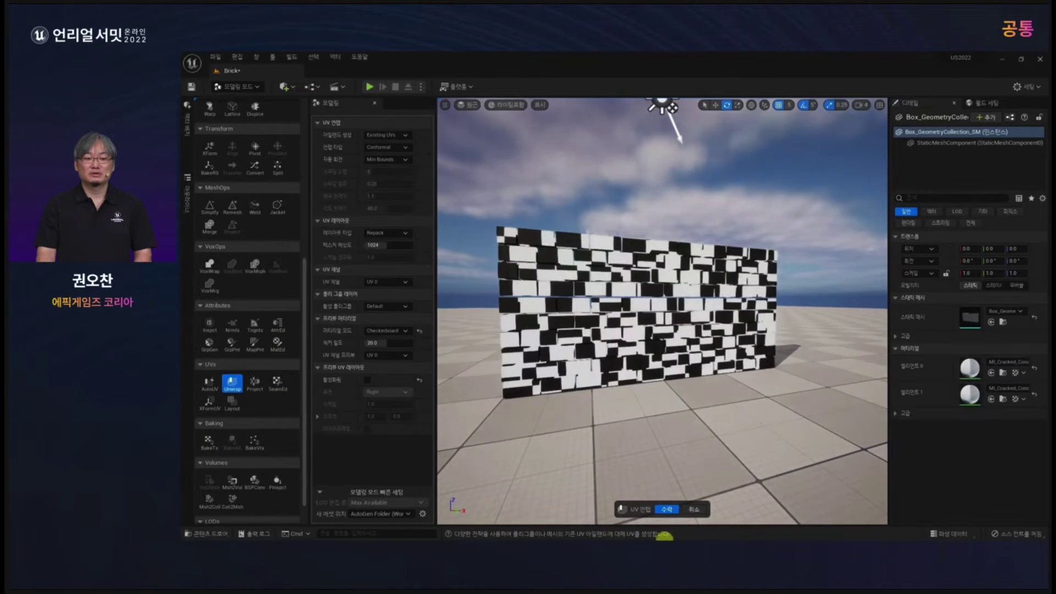
click(666, 509)
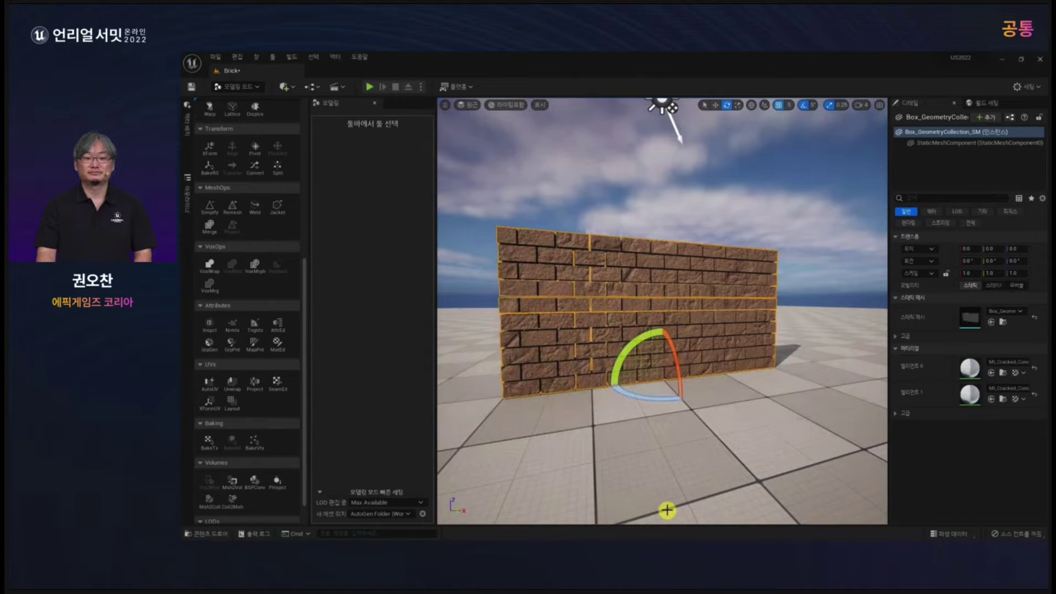
Remesh the brick wall with a much higher target triangle count to densify its surface, and accept the result.
alt+right_drag(574, 419, 570, 450)
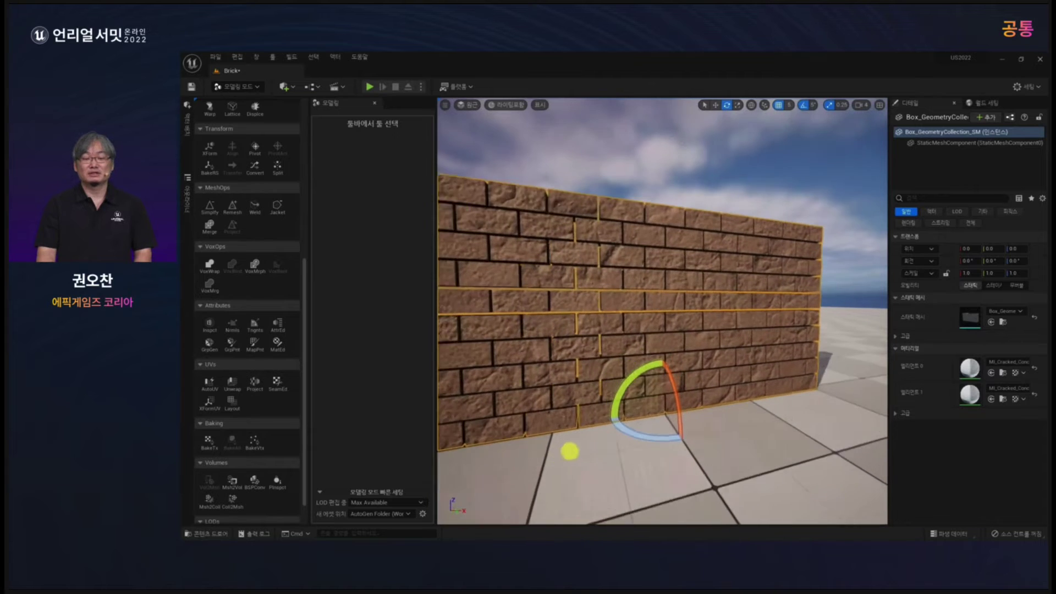
alt+middle_drag(573, 418, 538, 412)
alt+drag(574, 419, 643, 440)
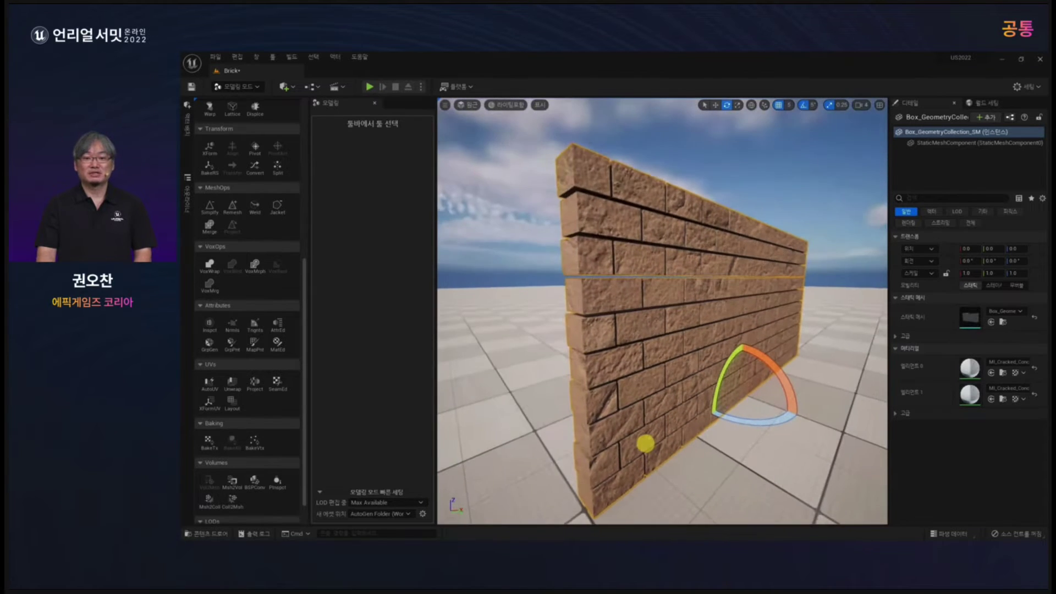
click(232, 207)
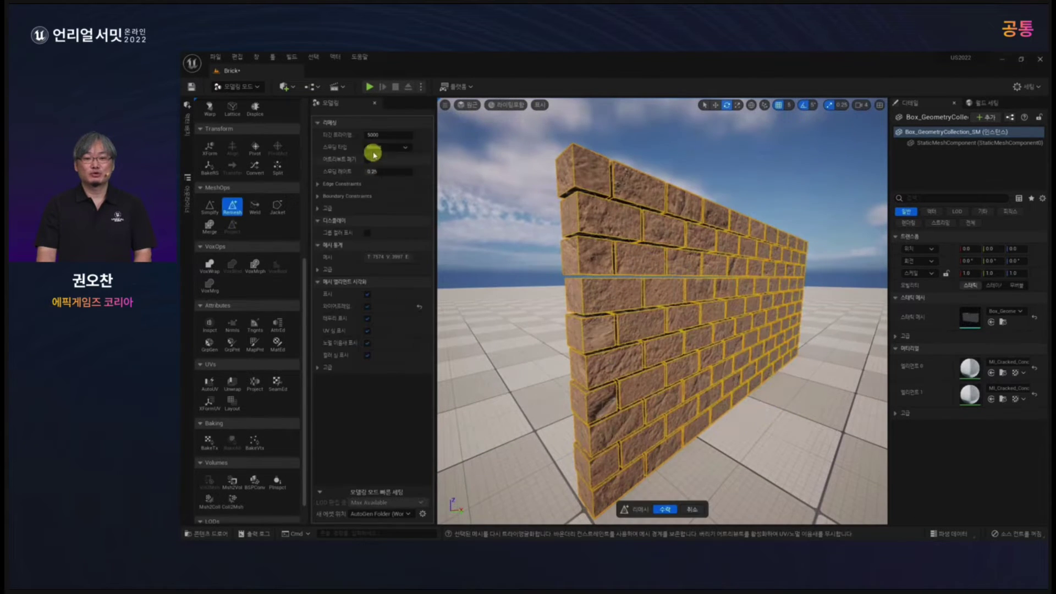
click(375, 135)
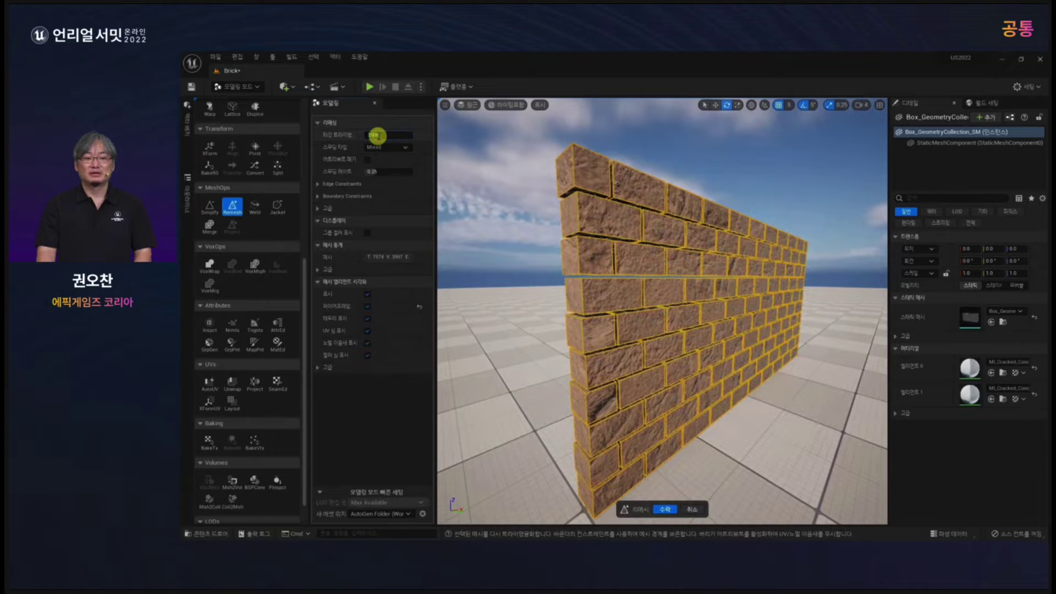
key(Return)
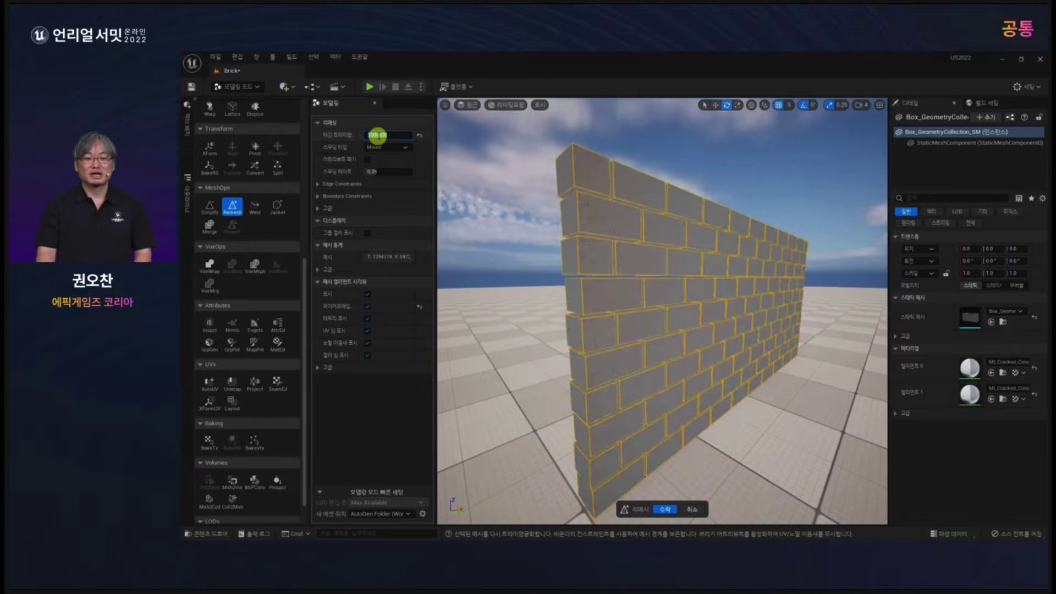
click(667, 510)
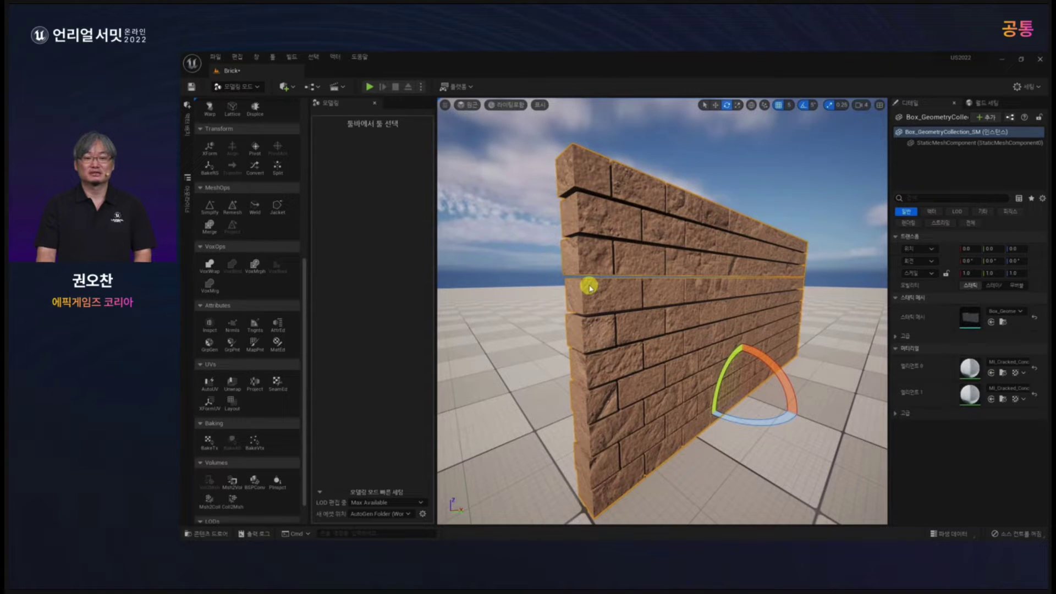
Round the brick edges by smoothing the wall mesh with the Fast Iterative smoothing type, and accept the result.
scroll(245, 302, up, 3)
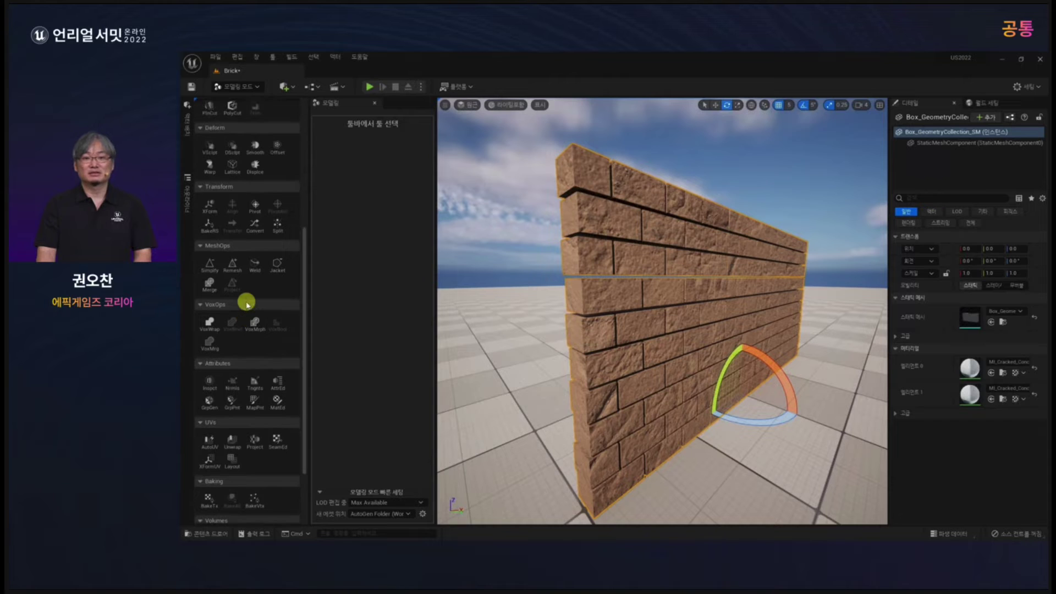
scroll(246, 301, up, 3)
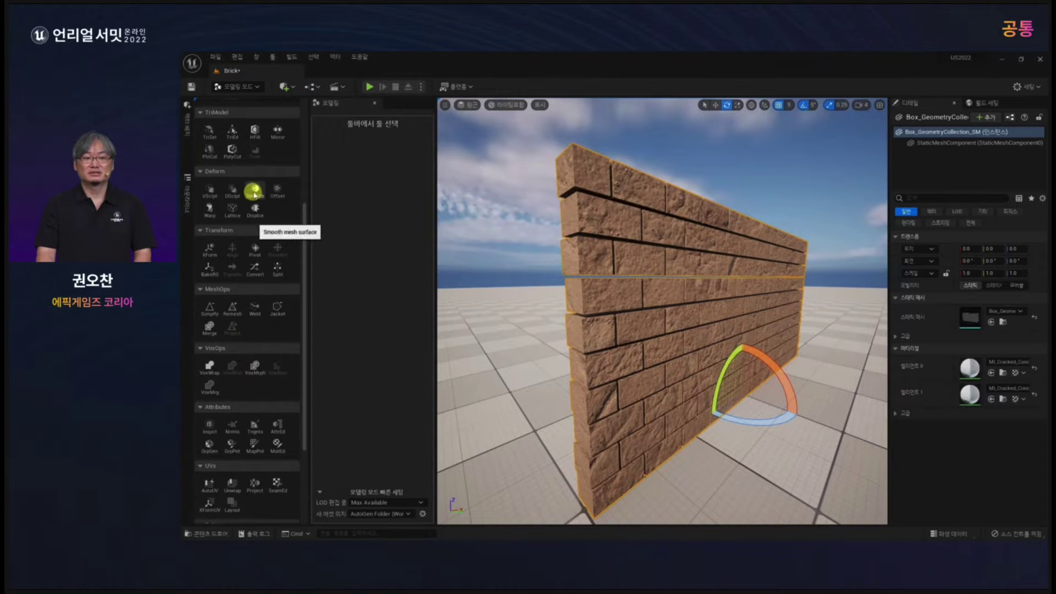
click(254, 192)
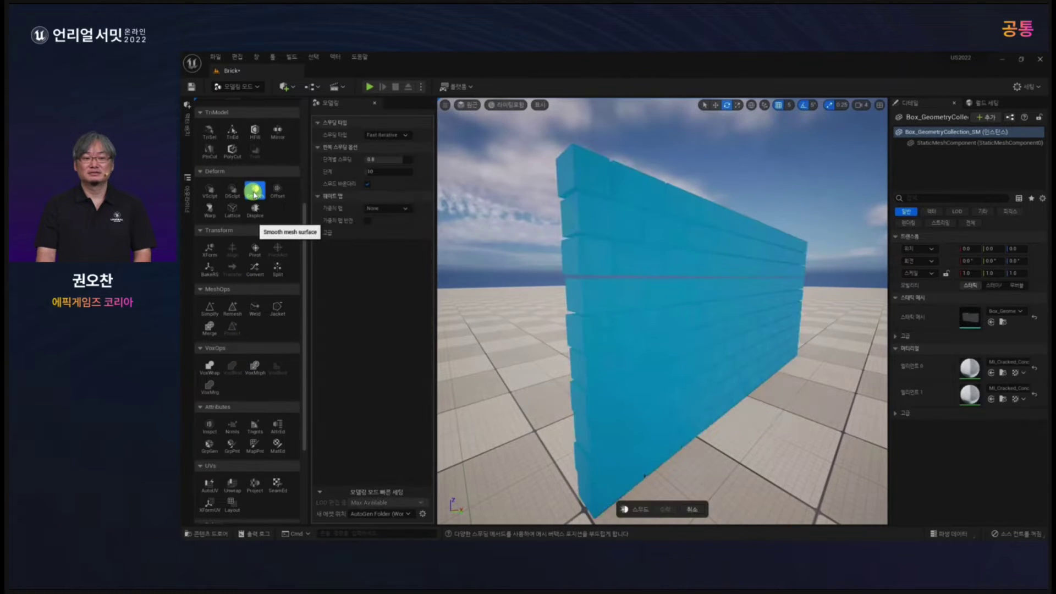
alt+drag(608, 311, 656, 483)
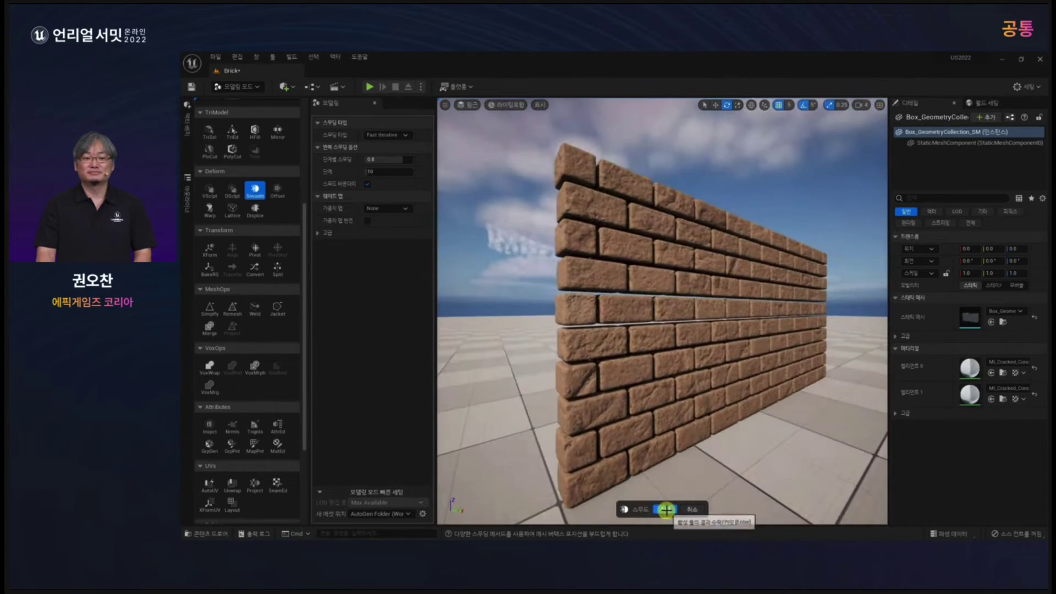
click(669, 508)
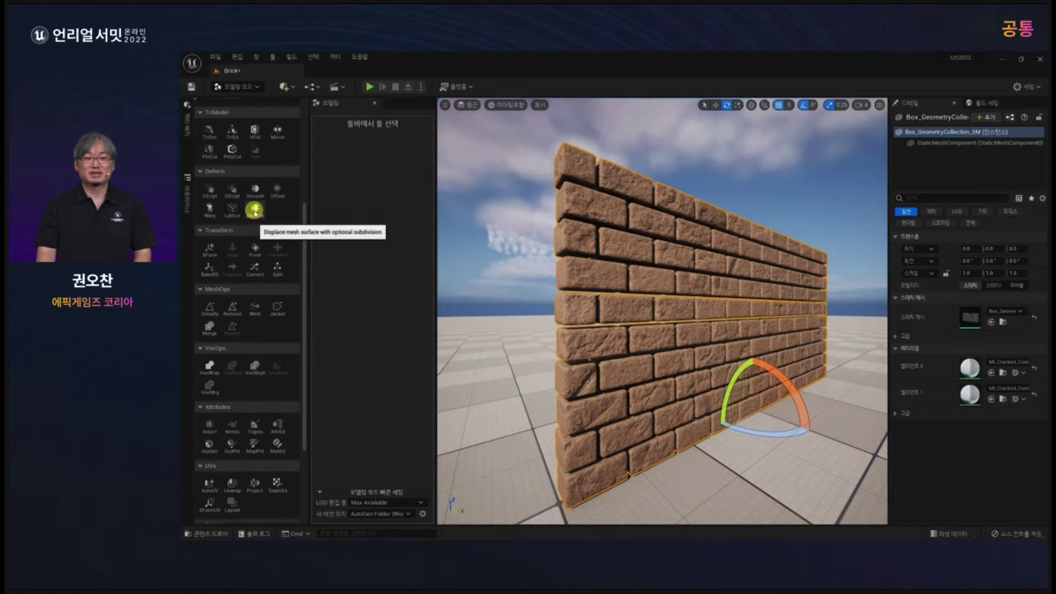
Start displacing the wall with a Texture2D map, using the brown base-color texture from the Cracked_Concrete_Floor_vkoedbh folder as displacement map.
click(254, 211)
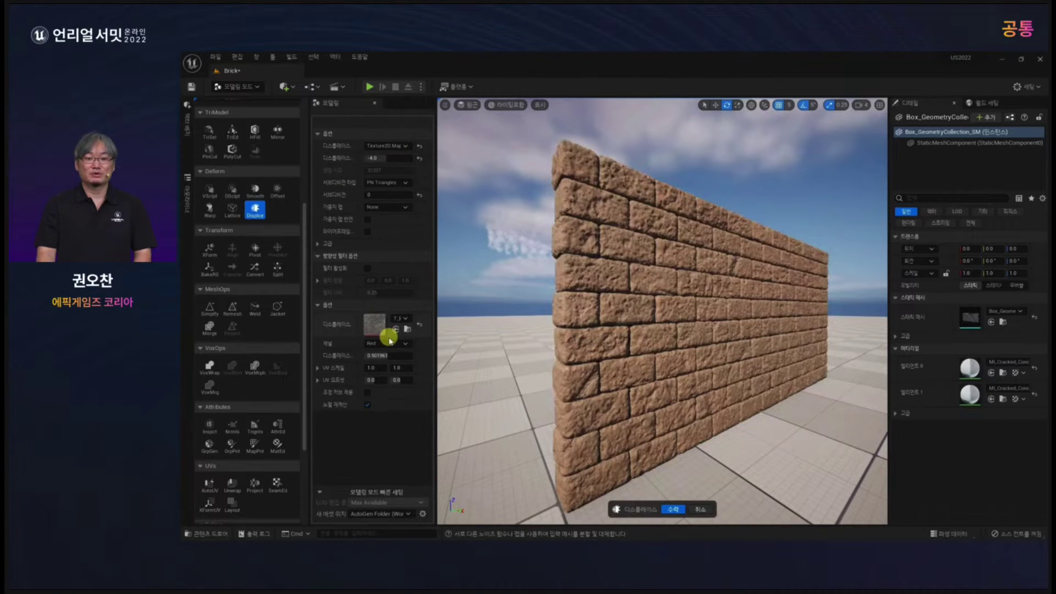
key(ctrl+space)
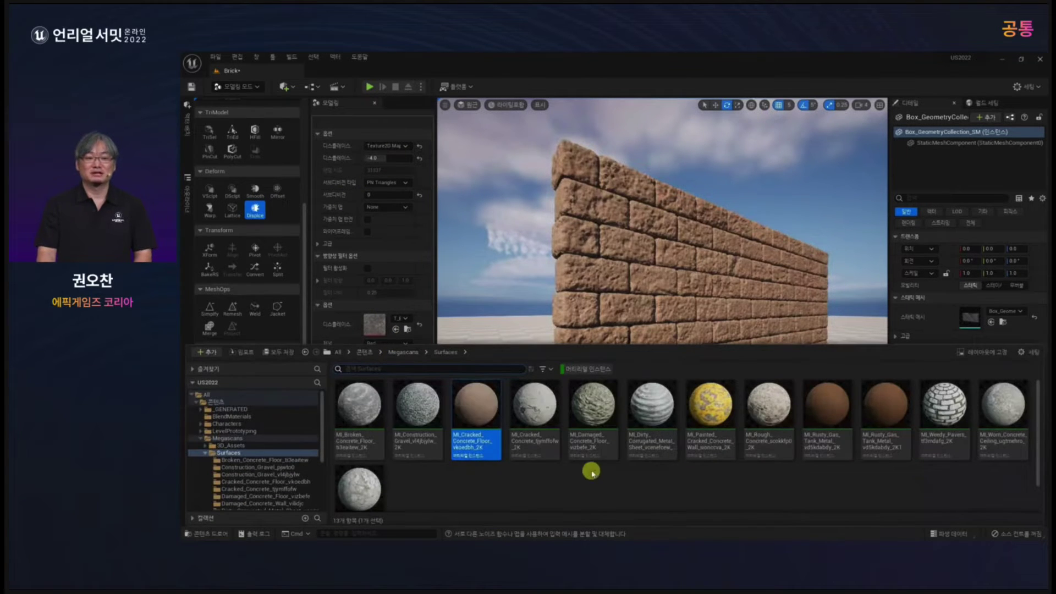
click(299, 482)
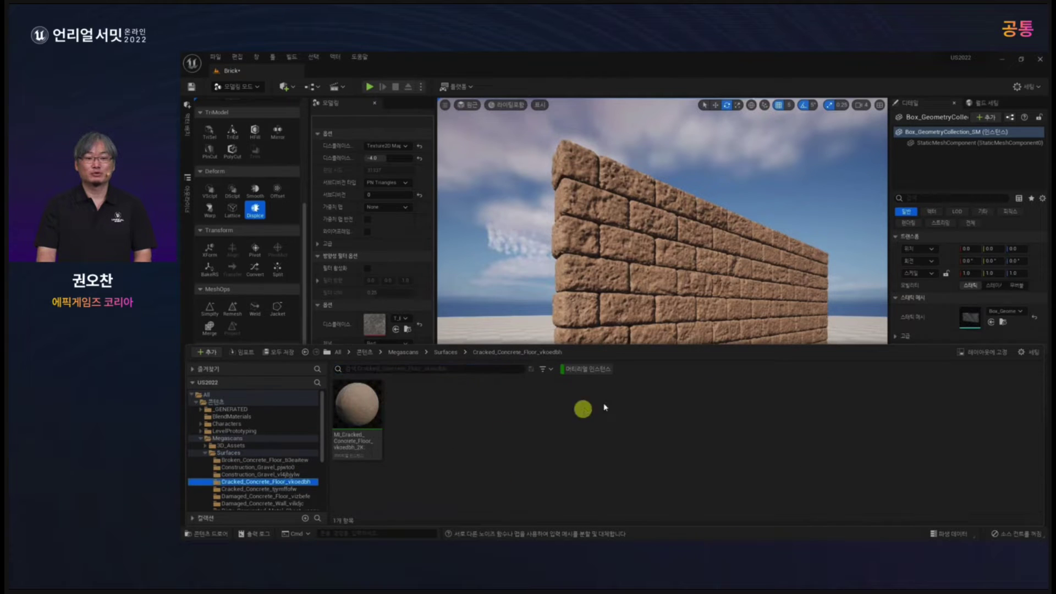
click(574, 374)
click(426, 411)
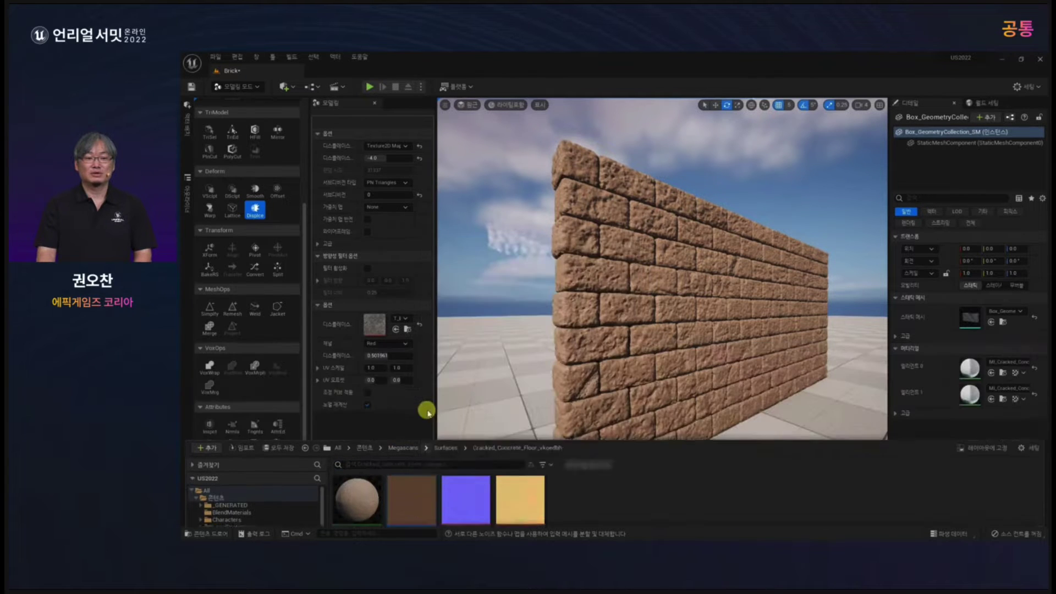
click(395, 329)
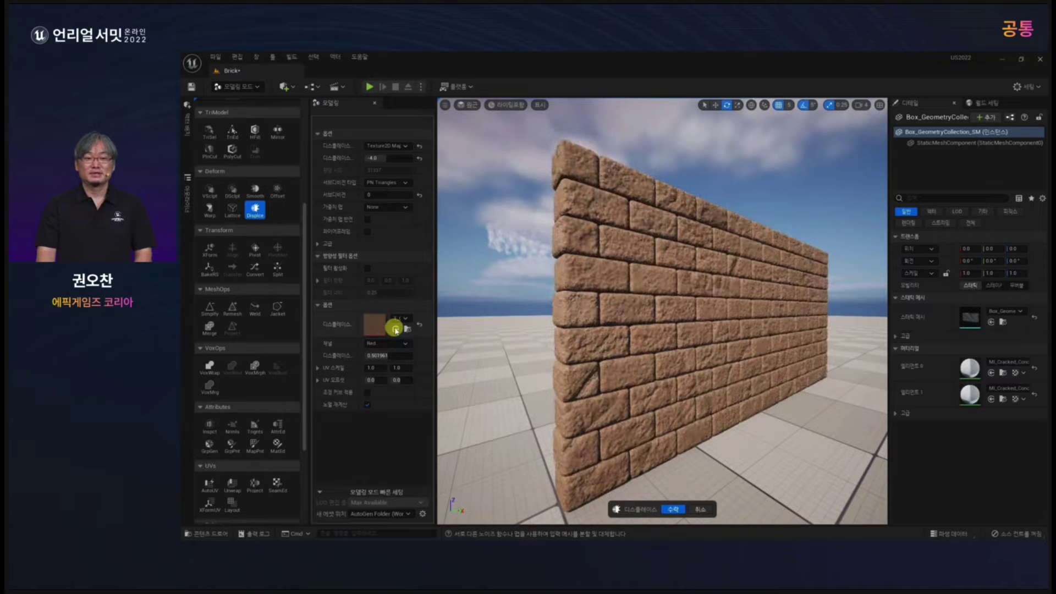
Set the displacement intensity to 4.0 and the displacement map base value to 0.3, and accept the displacement.
drag(621, 353, 580, 397)
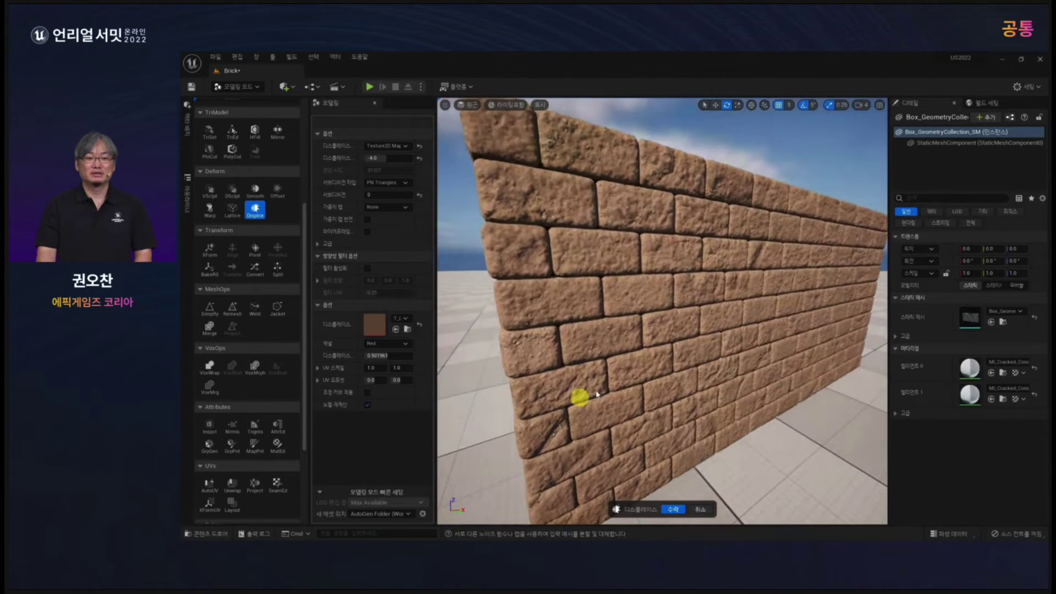
click(378, 158)
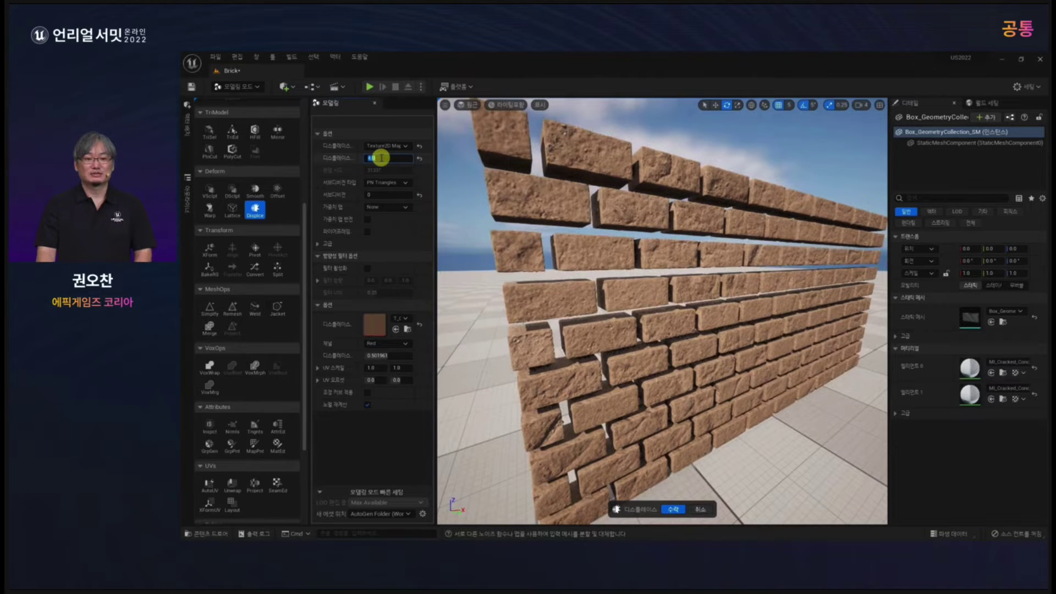
mouse_move(351, 358)
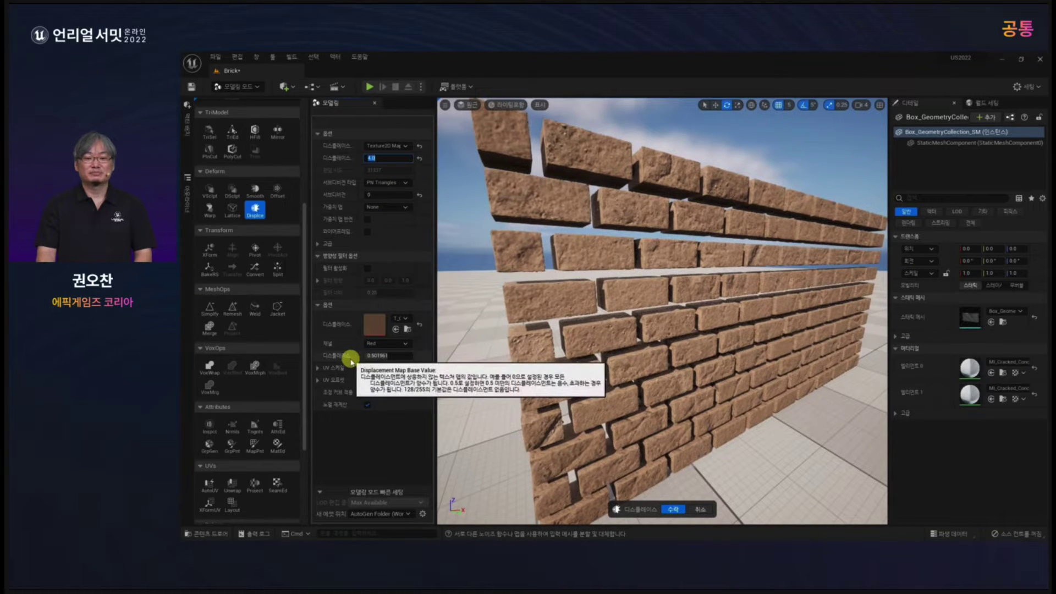
click(388, 356)
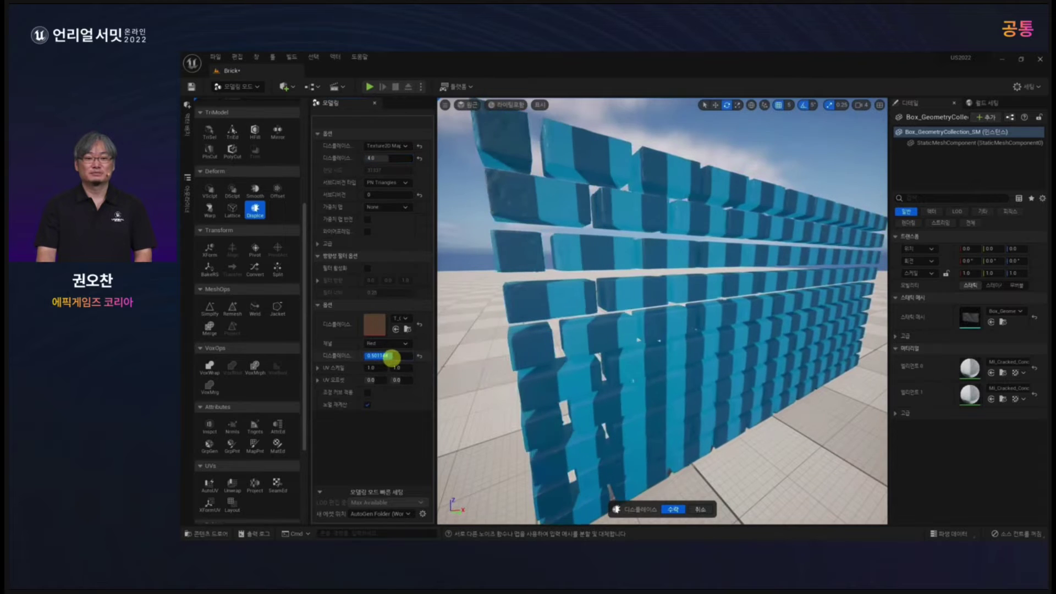
mouse_move(391, 358)
mouse_down()
mouse_move(379, 358)
mouse_move(388, 359)
mouse_up()
click(389, 359)
text(0.3)
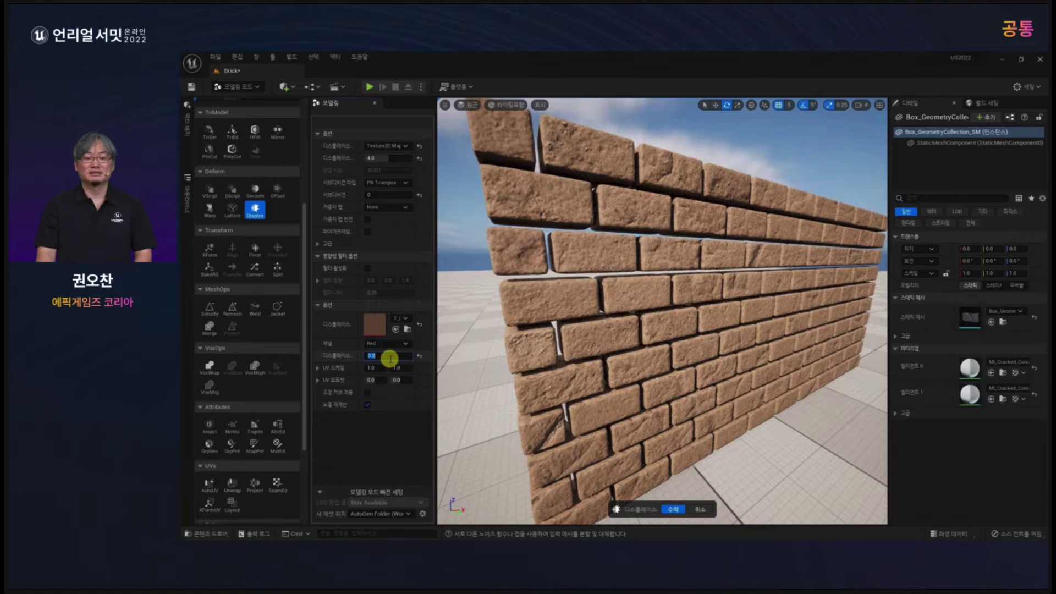
click(677, 511)
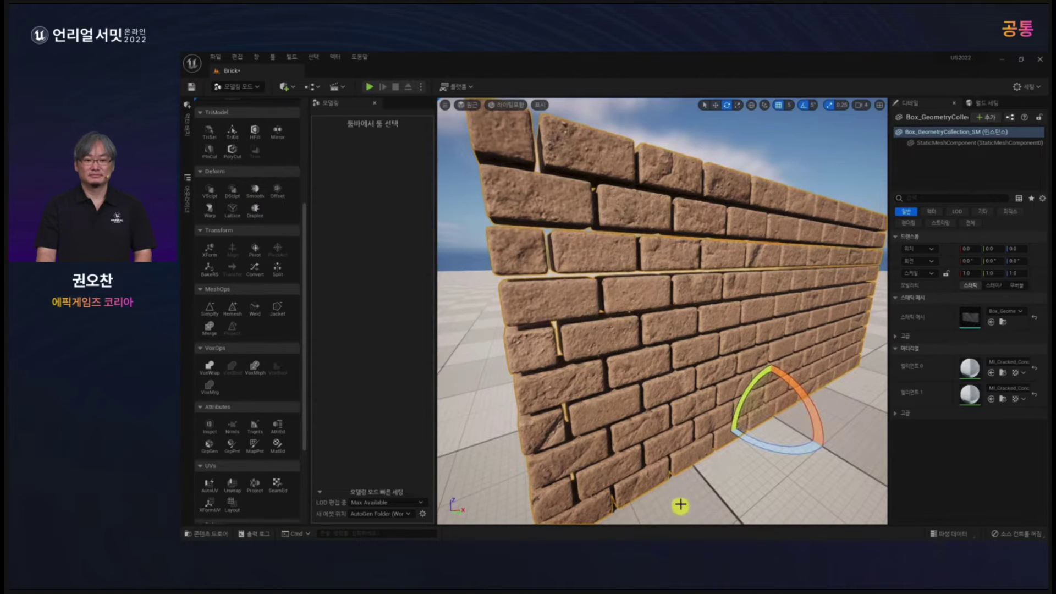
Simplify the displaced brick wall mesh with the QEM type to a target percentage of 25, and accept the result.
alt+drag(681, 504, 517, 441)
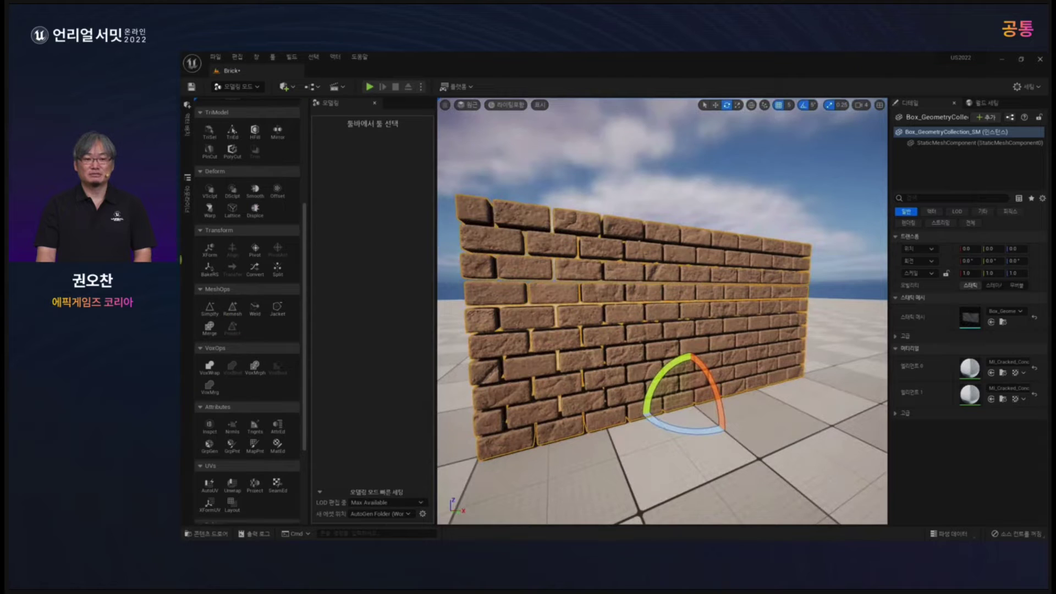
click(209, 309)
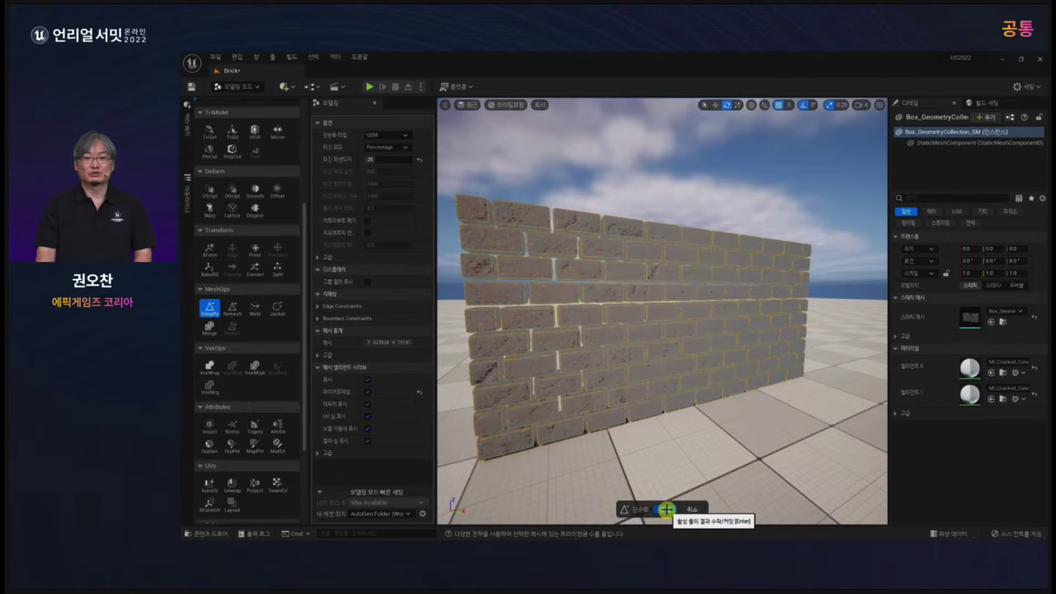
click(666, 510)
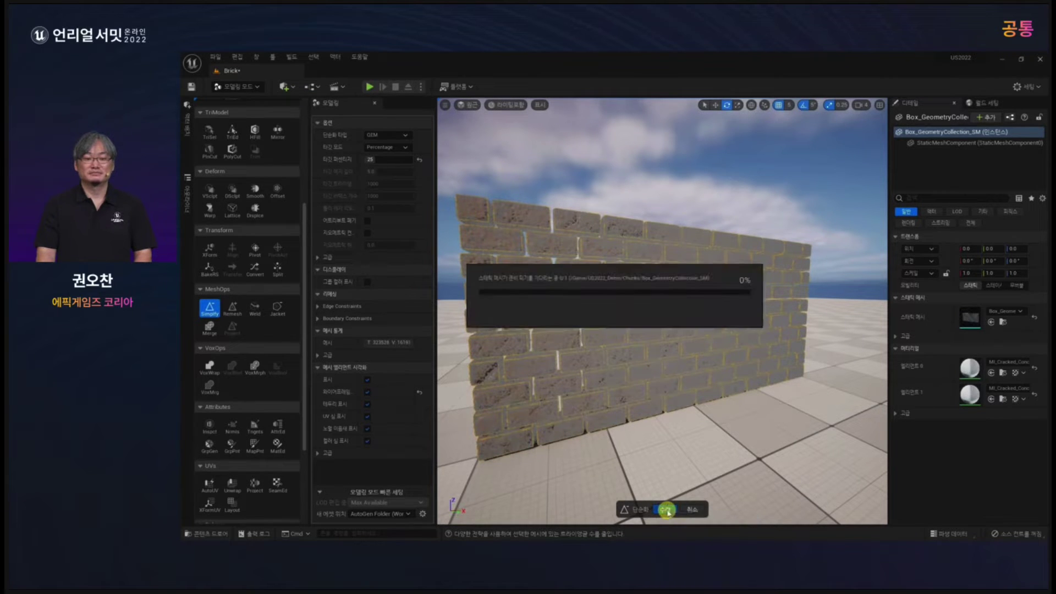
Save the current brick level and open the Floor level from the US2022_Demo folder.
mouse_move(632, 463)
alt+mouse_down()
mouse_move(597, 434)
mouse_move(566, 448)
mouse_move(688, 462)
mouse_move(804, 457)
mouse_move(810, 441)
mouse_move(567, 450)
alt+mouse_up()
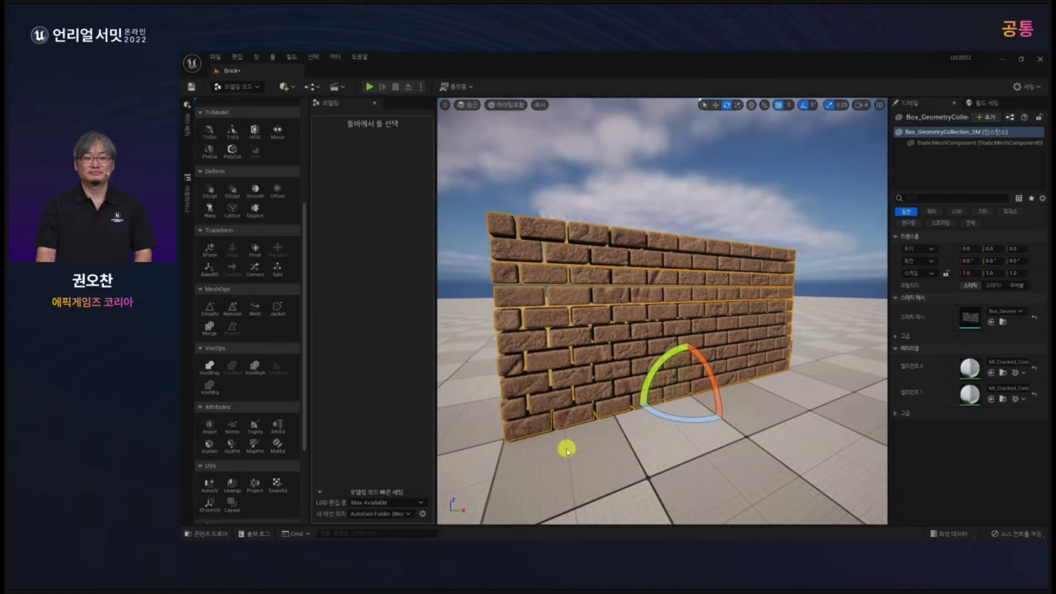
key(ctrl+s)
key(ctrl+space)
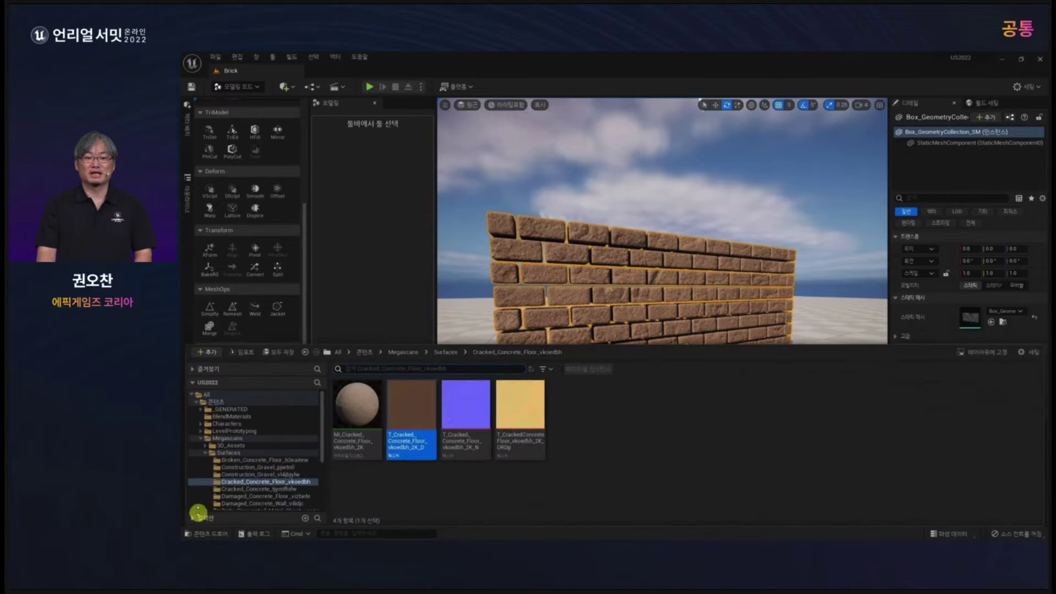
scroll(206, 498, down, 5)
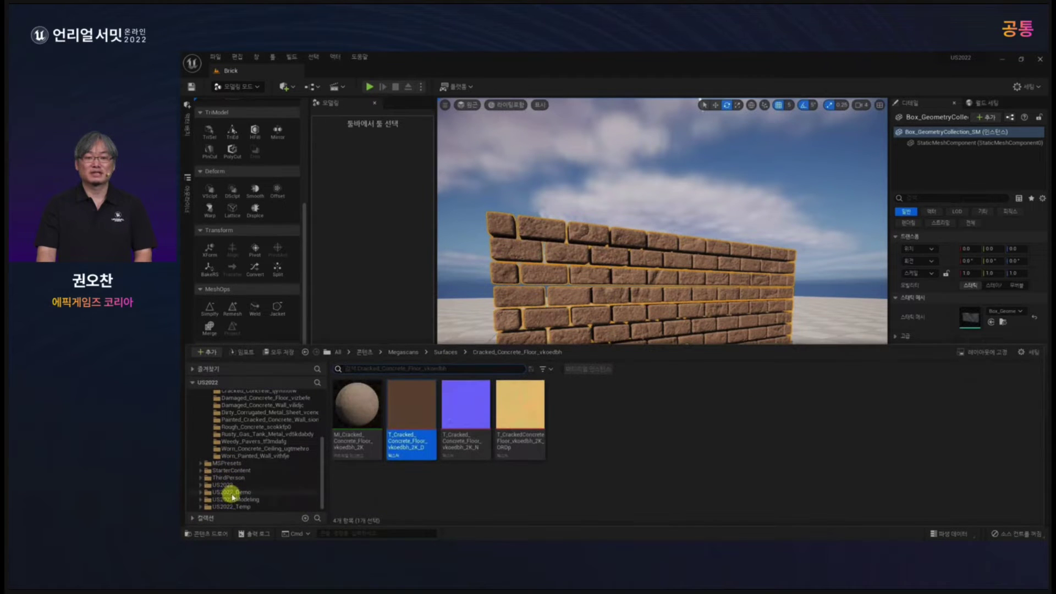
click(229, 492)
double_click(677, 418)
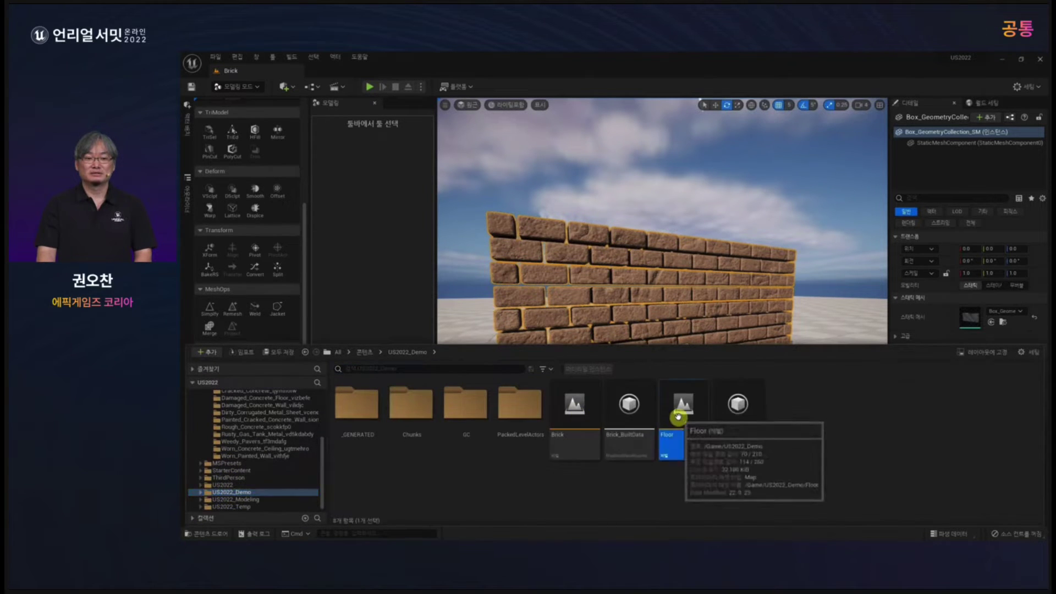
click(677, 404)
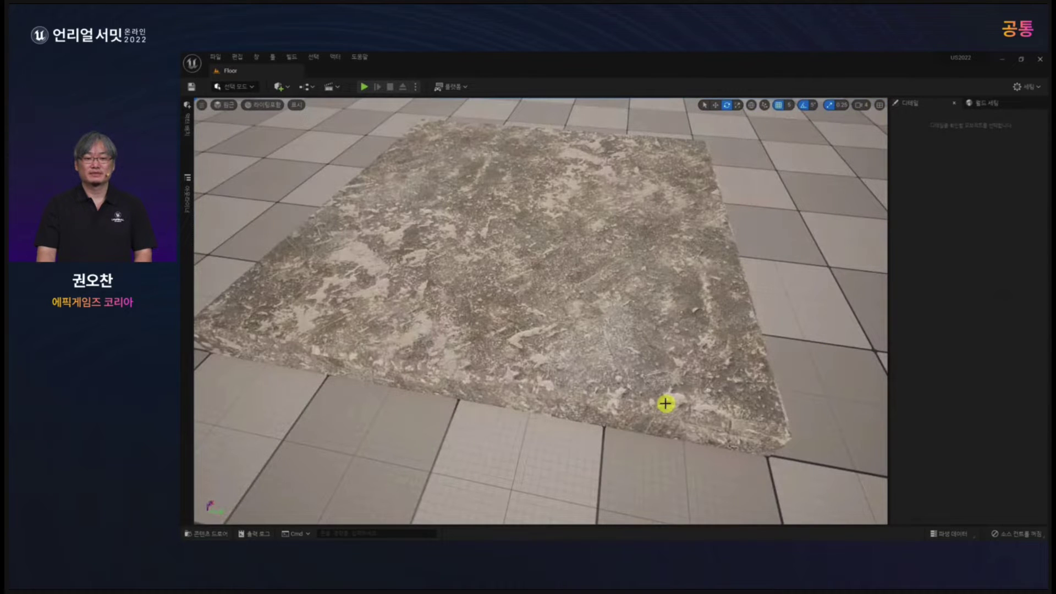
Select the concrete floor slab, switch to Fracture mode and generate a new geometry collection from it in the GC folder.
click(559, 330)
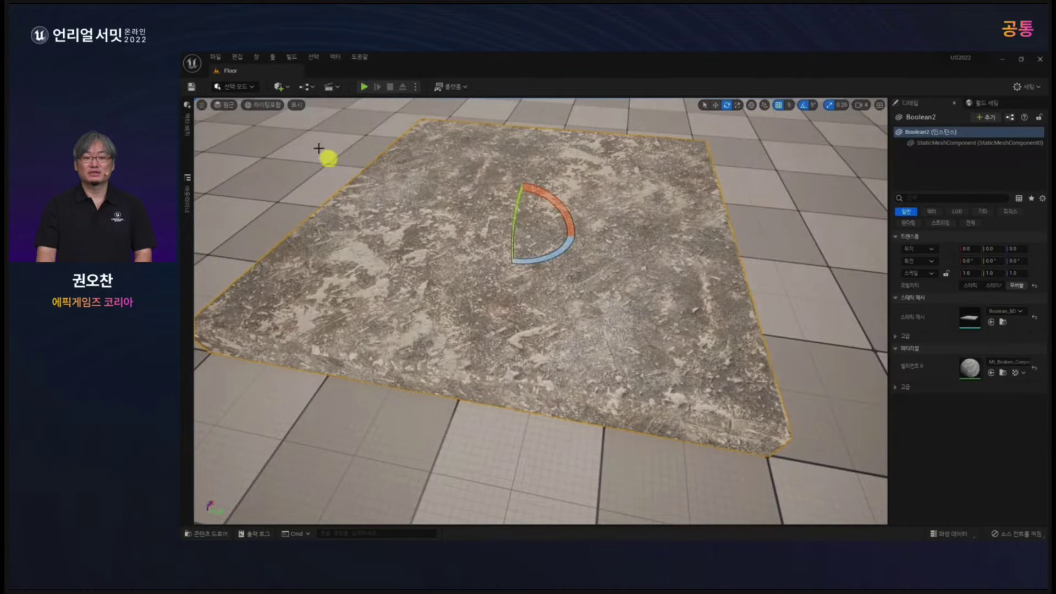
click(235, 86)
click(245, 148)
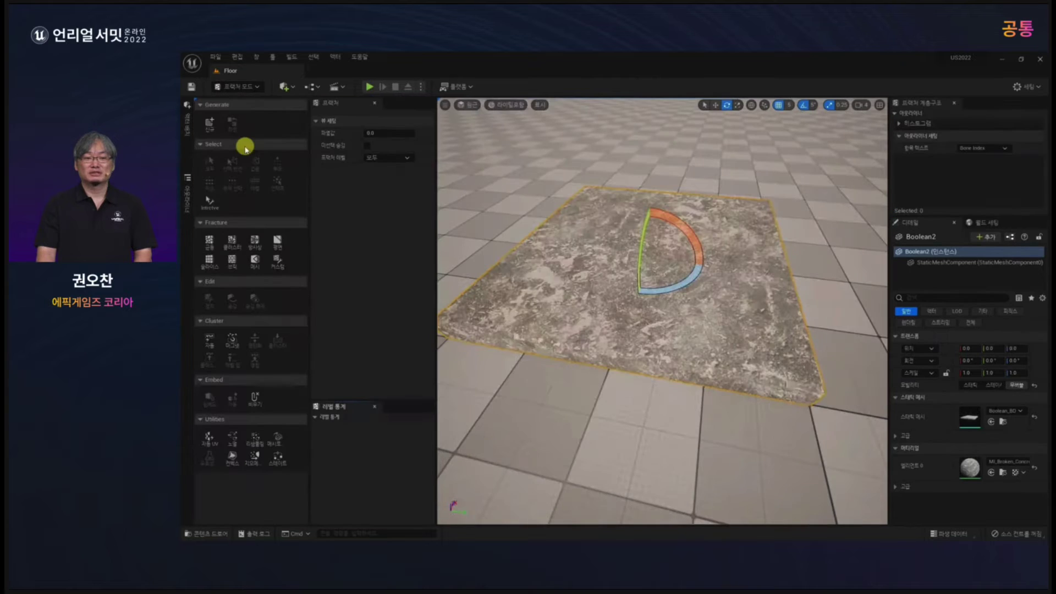
click(209, 123)
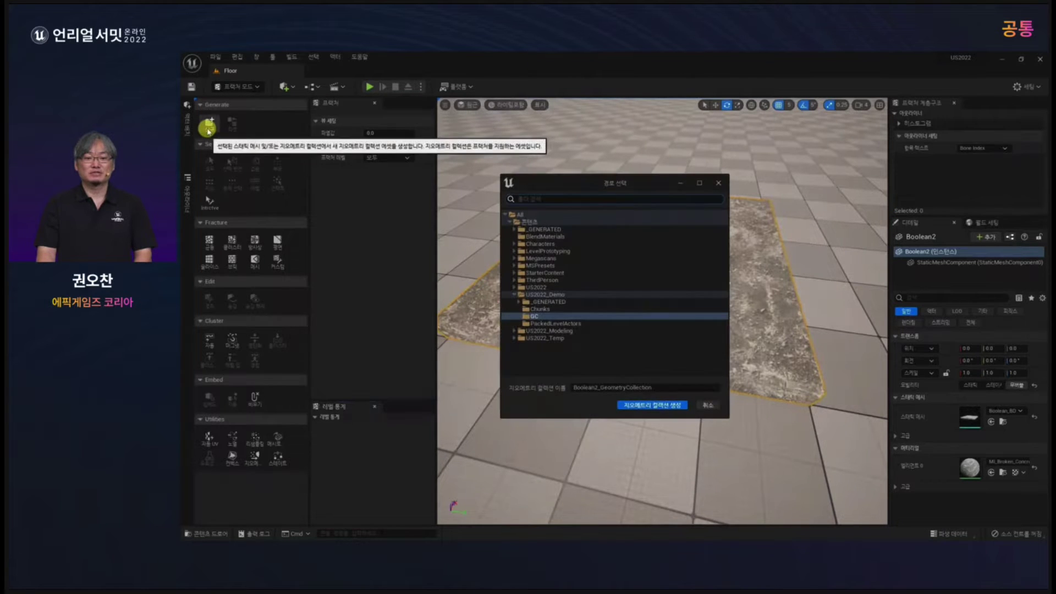
click(654, 405)
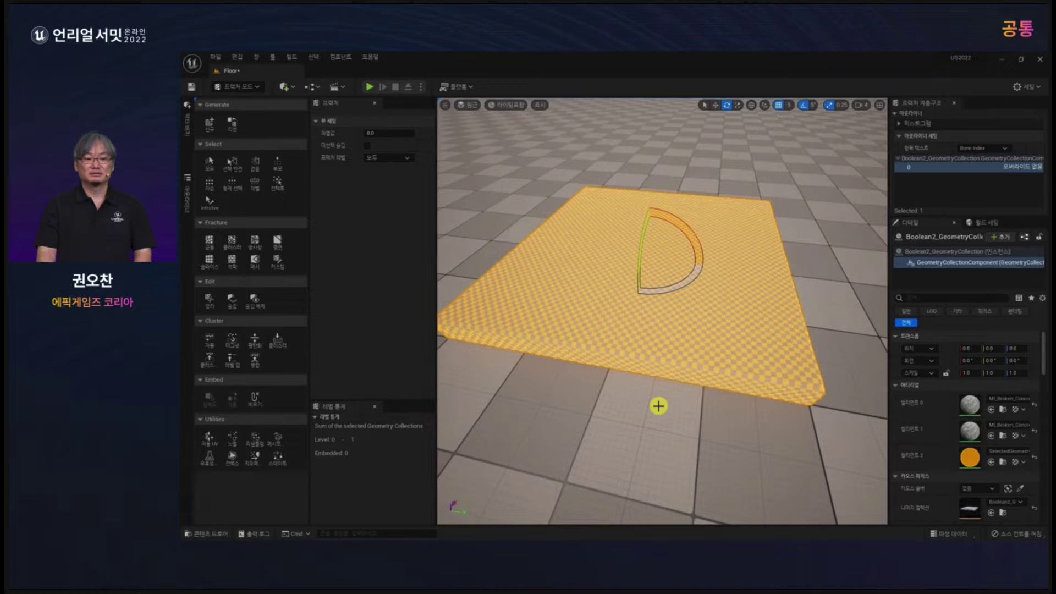
Assign the MI_Damaged_Concrete_Floor_vizbefe_2K material instance from the Megascans Surfaces folder to material element 1 of the slab's geometry collection.
key(ctrl+space)
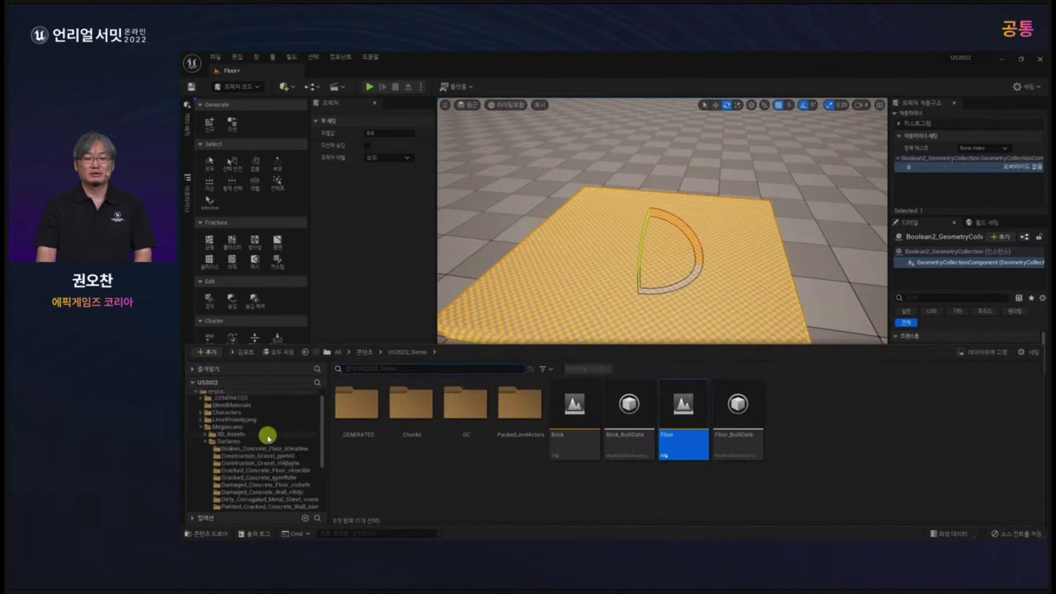
click(268, 440)
click(581, 370)
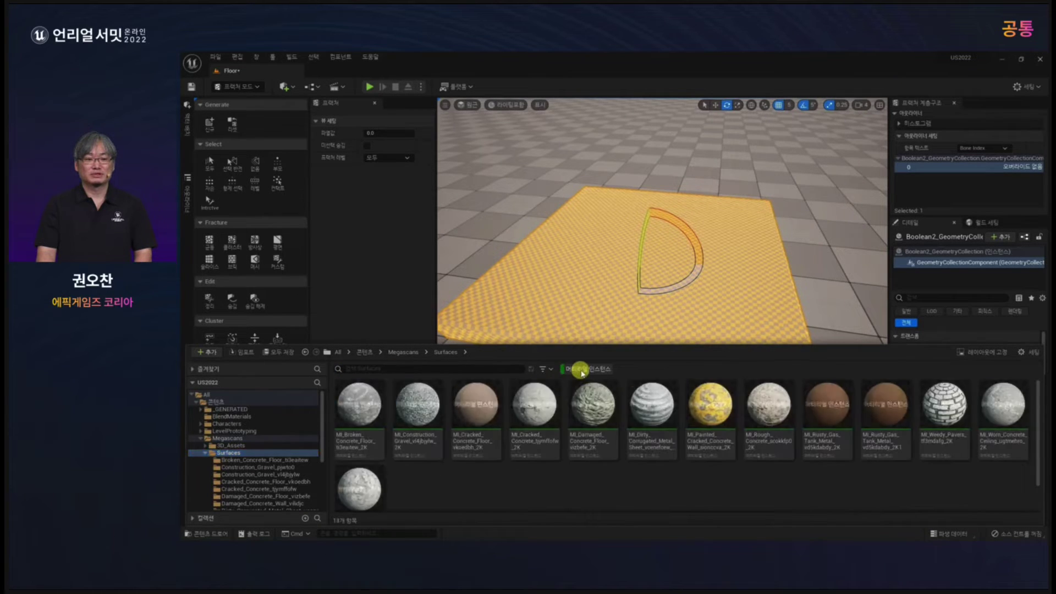
click(599, 414)
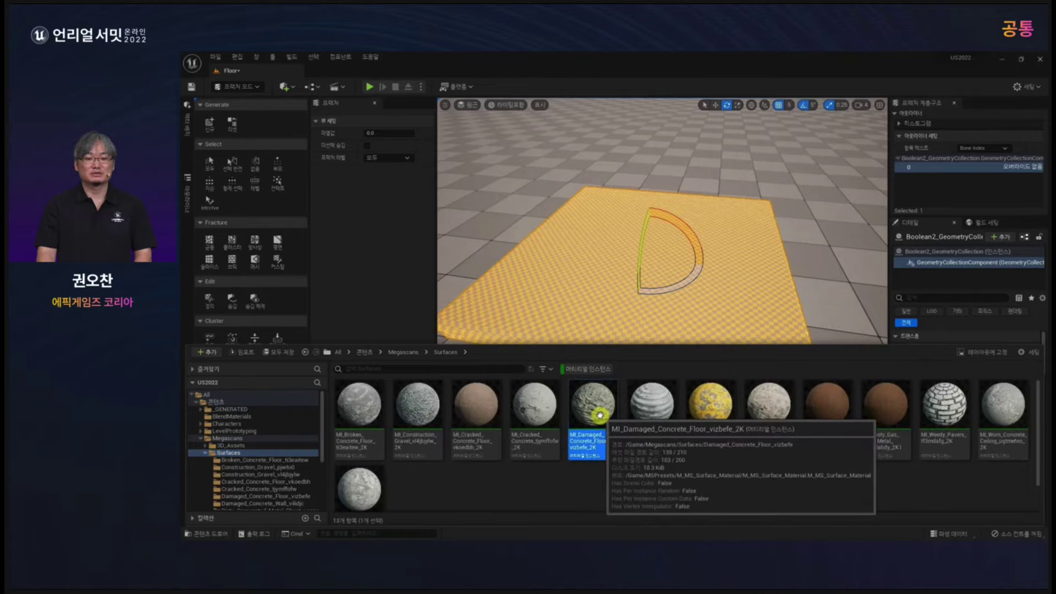
key(ctrl+space)
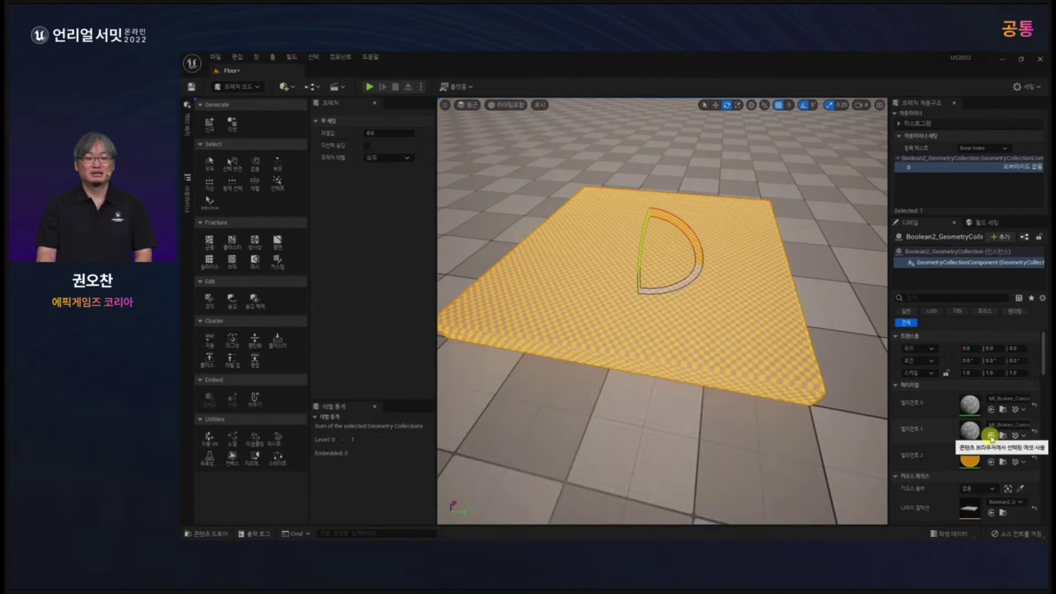
click(992, 435)
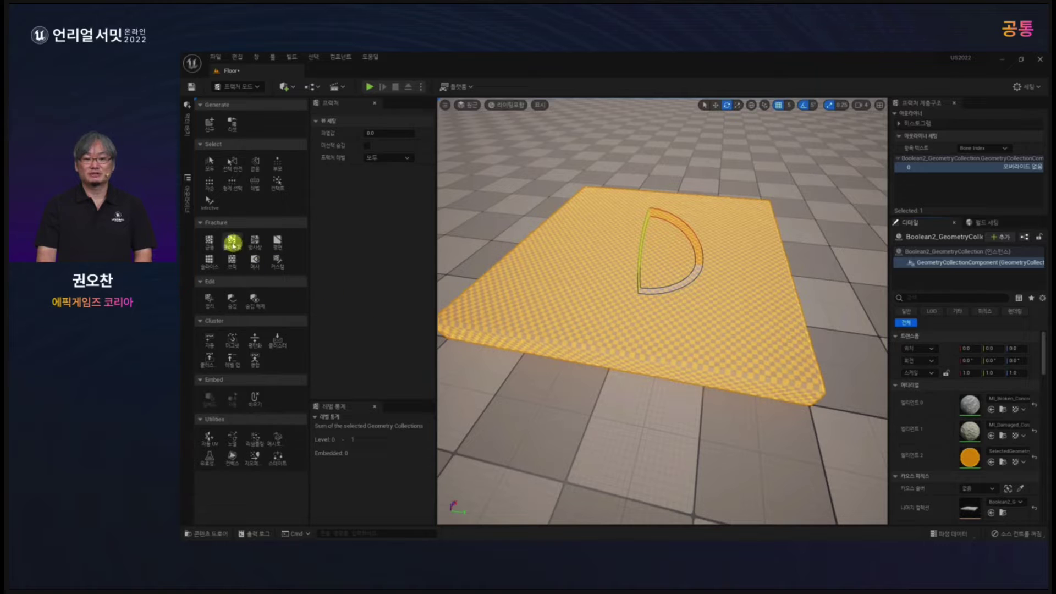
Start a Cluster Voronoi fracture on the slab, with both the minimum and maximum number of clusters set to 12.
click(233, 243)
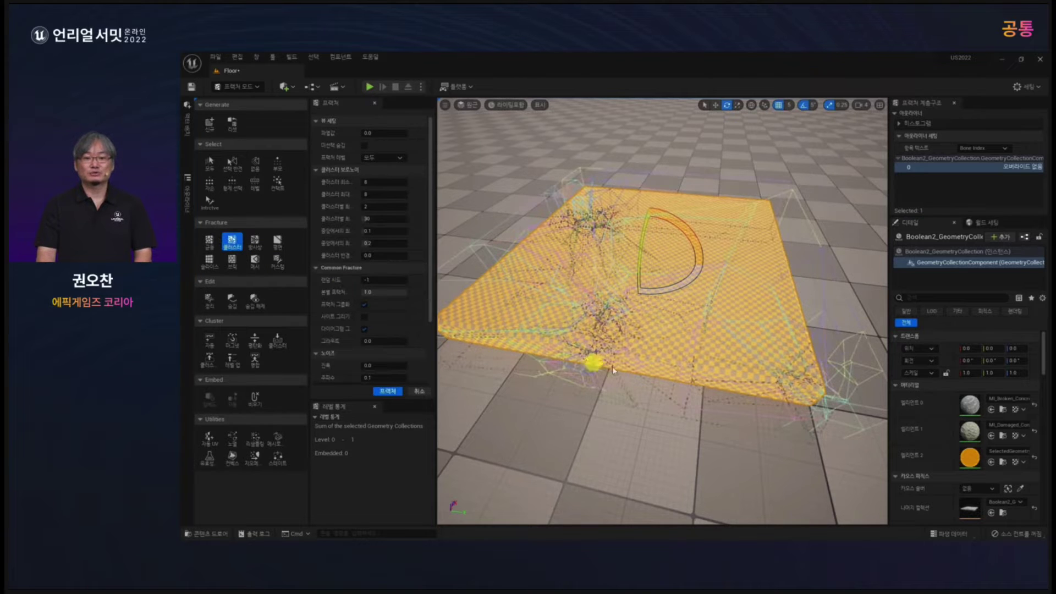
alt+drag(614, 370, 592, 440)
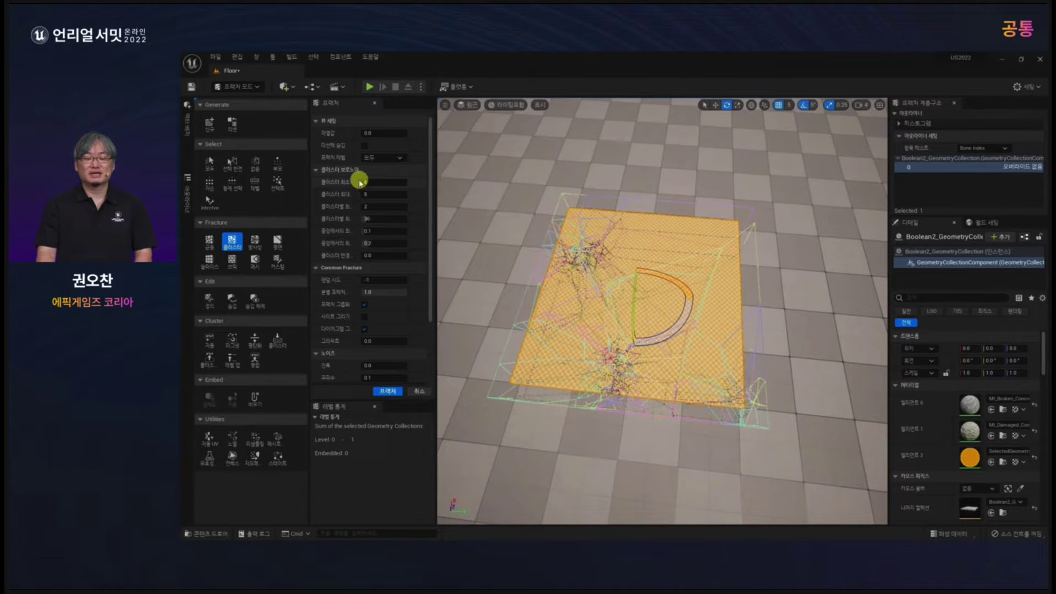
drag(351, 174, 364, 181)
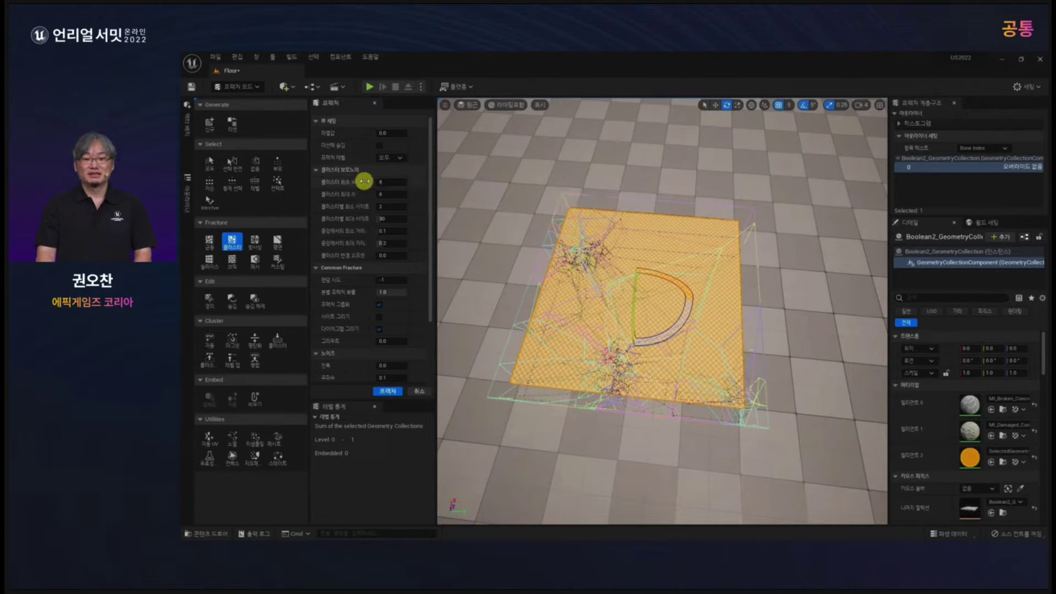
click(386, 182)
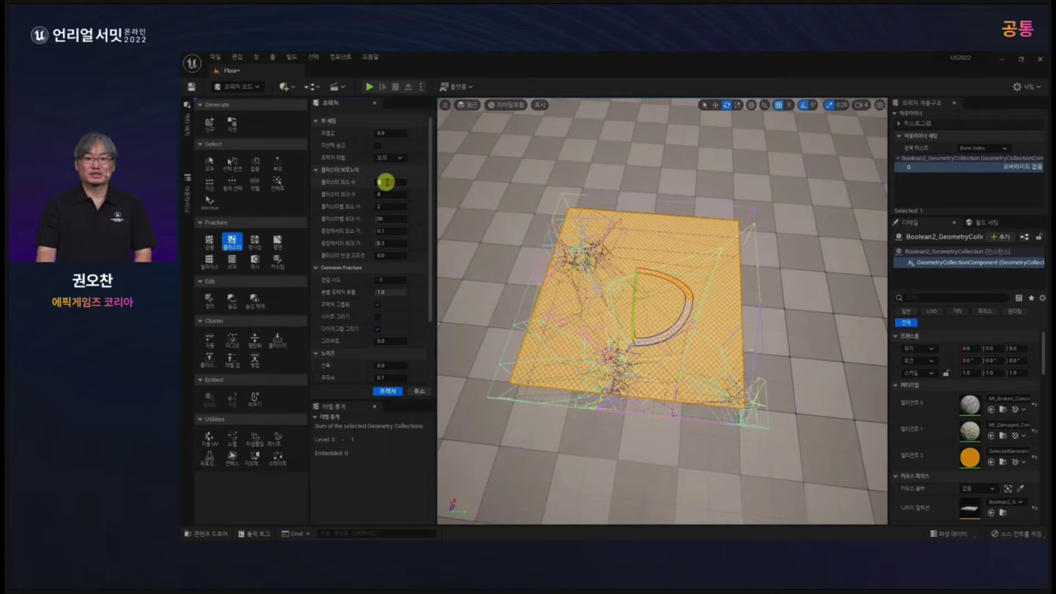
text(10)
key(Tab)
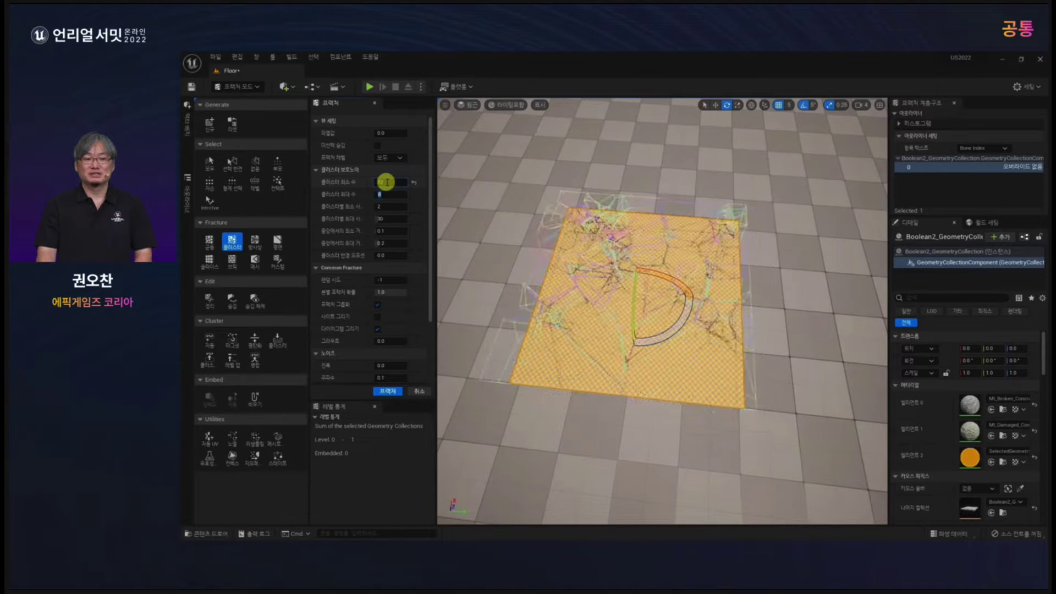
key(Tab)
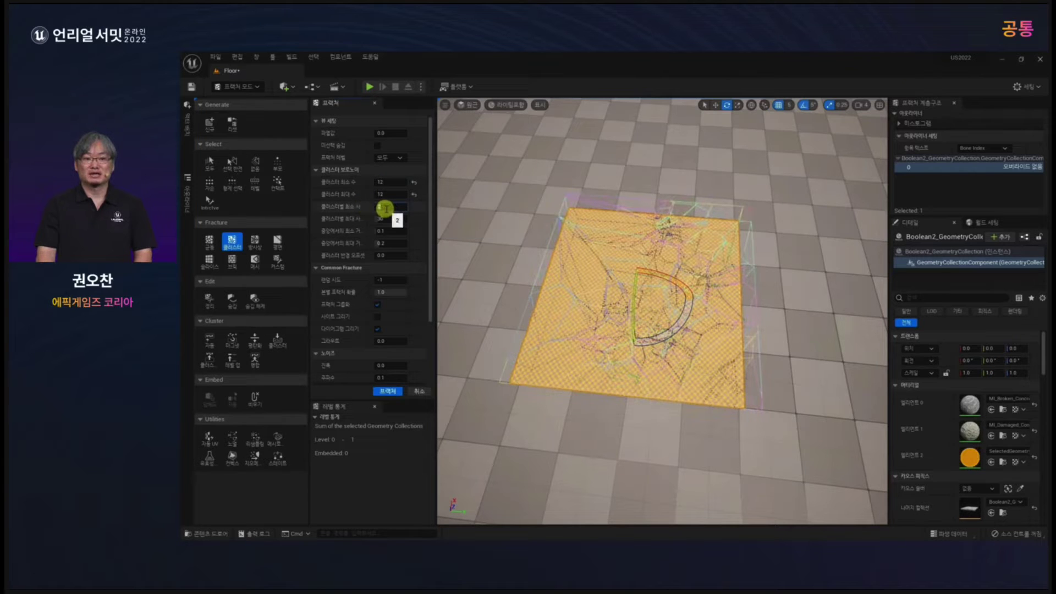
Set the minimum sites per cluster to 6 and the maximum sites per cluster to 12.
text(6)
key(Tab)
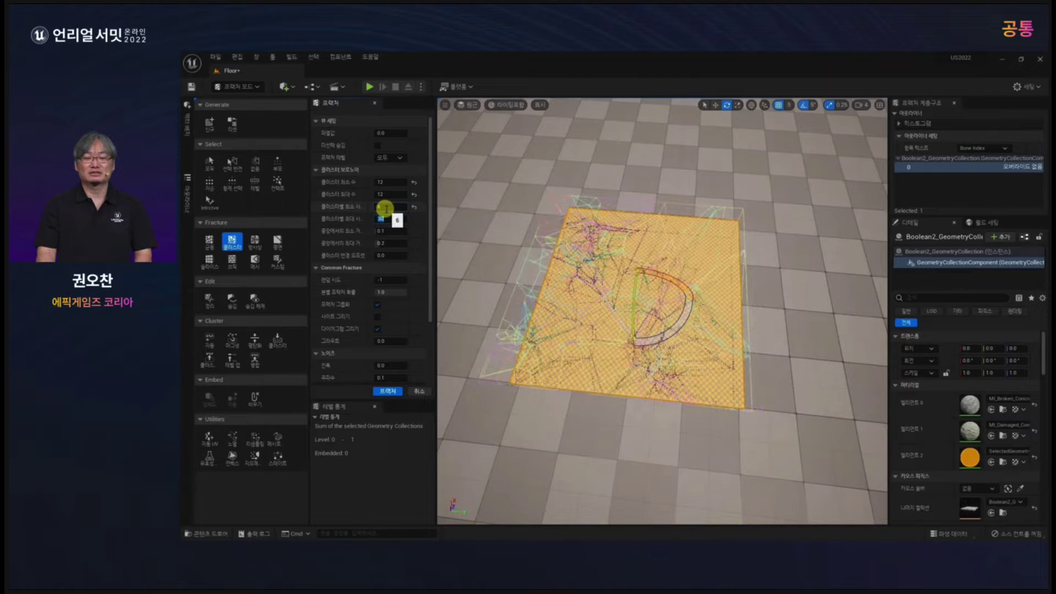
text(12)
key(Return)
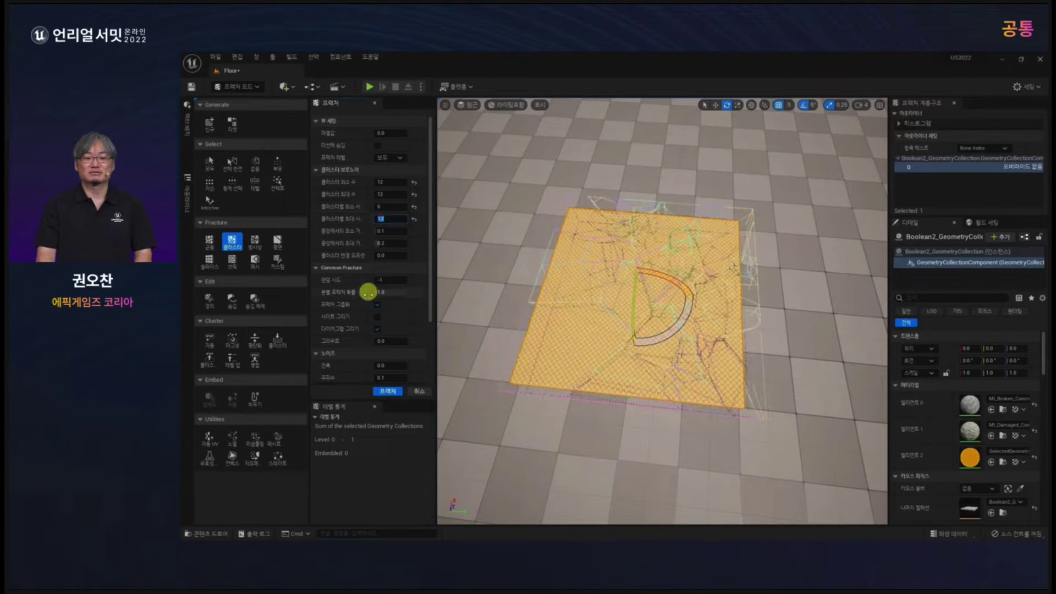
Set the fracture noise amplitude to 4.0 and the noise frequency to 0.3.
scroll(368, 297, down, 3)
click(387, 309)
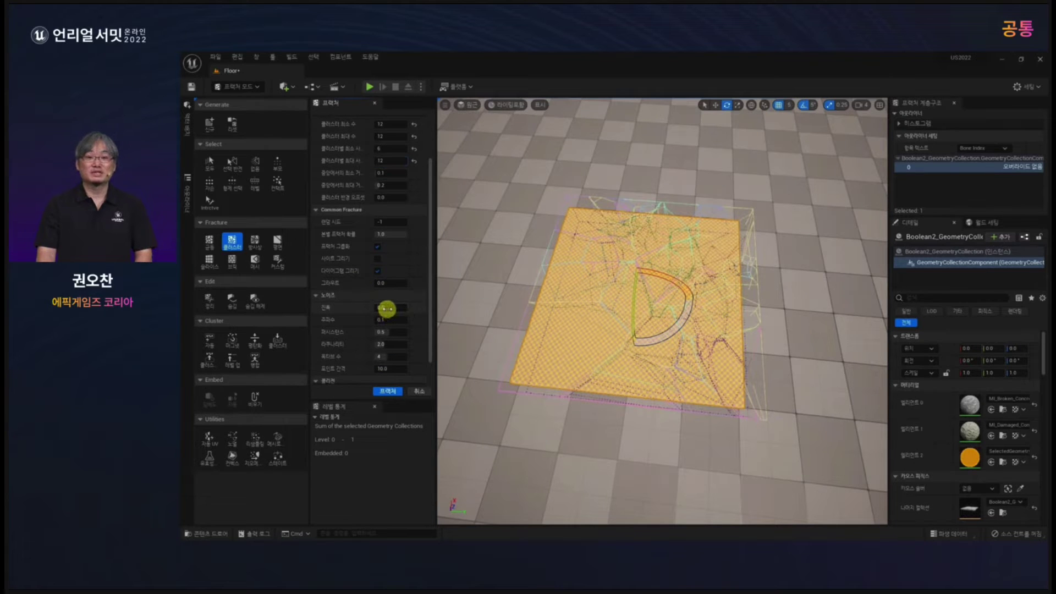
text(4)
key(Tab)
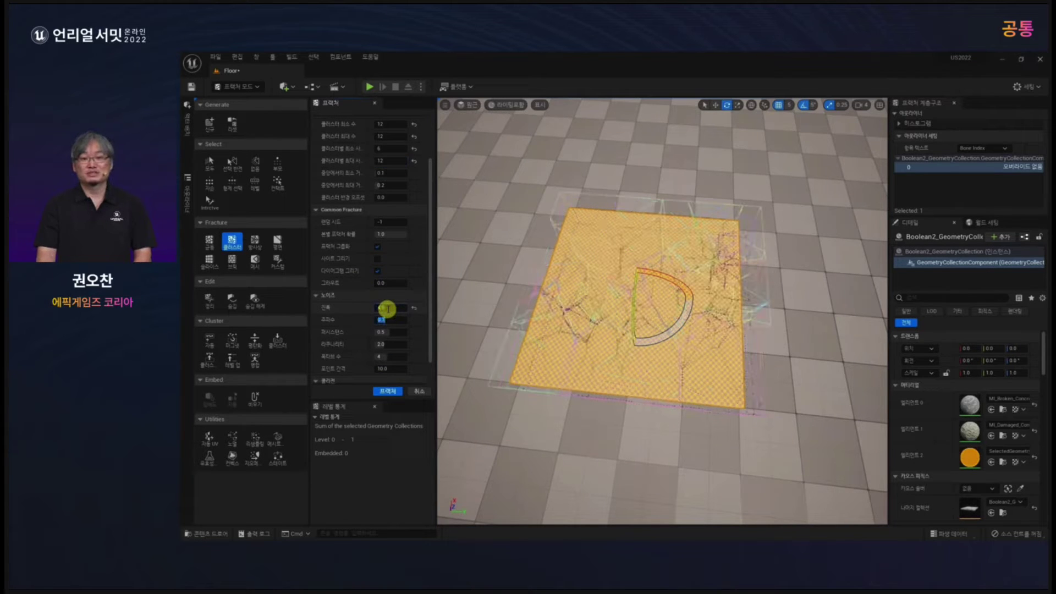
text(0.3)
key(Return)
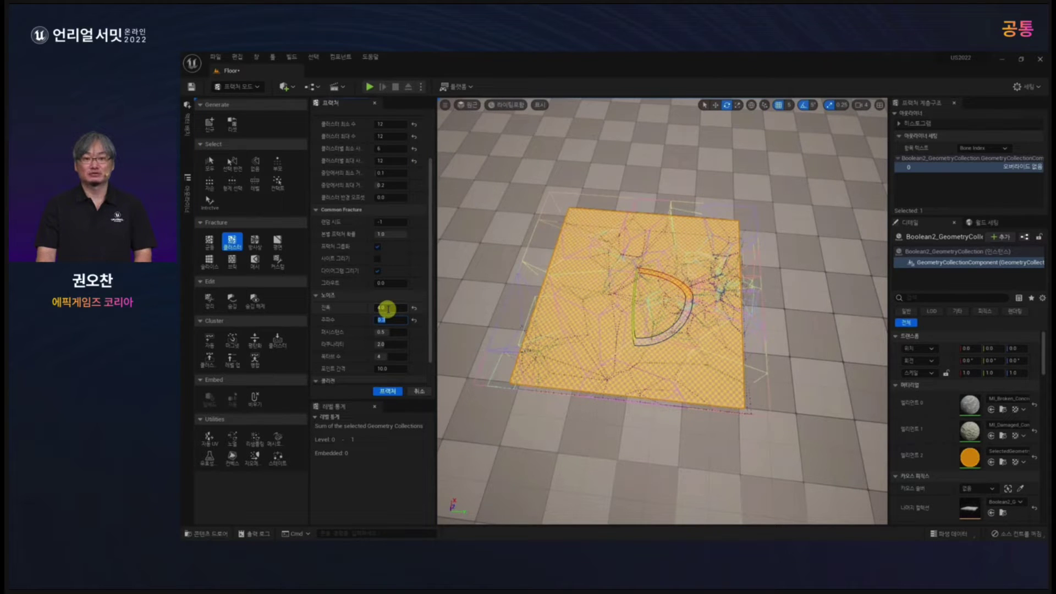
Vary the random seed for a different crack pattern, fracture the slab, and check the pieces with the explode amount before returning it to 0.0.
alt+drag(591, 352, 585, 366)
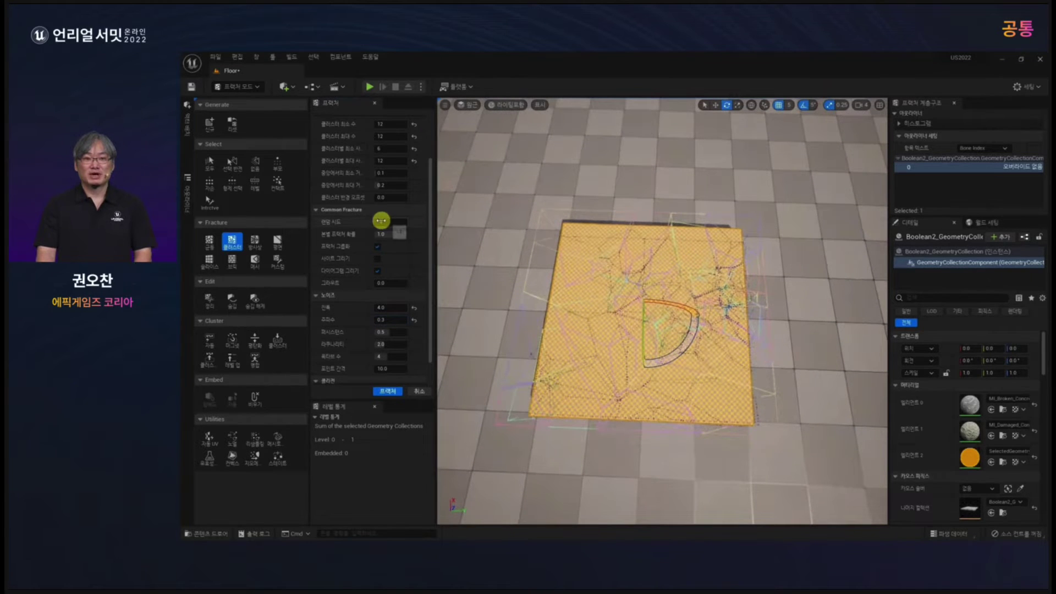
drag(381, 221, 383, 221)
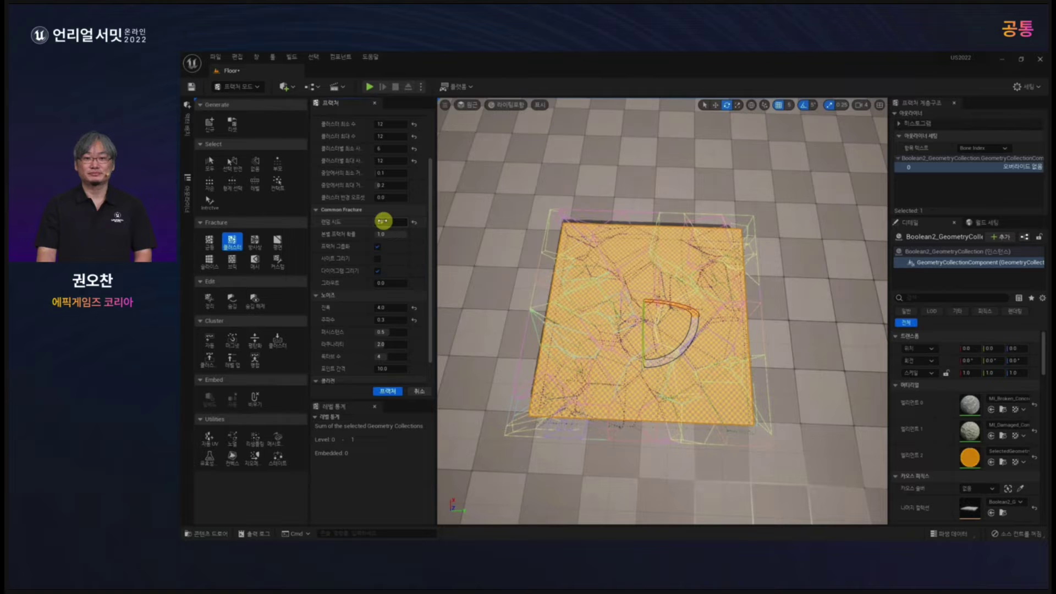
click(385, 392)
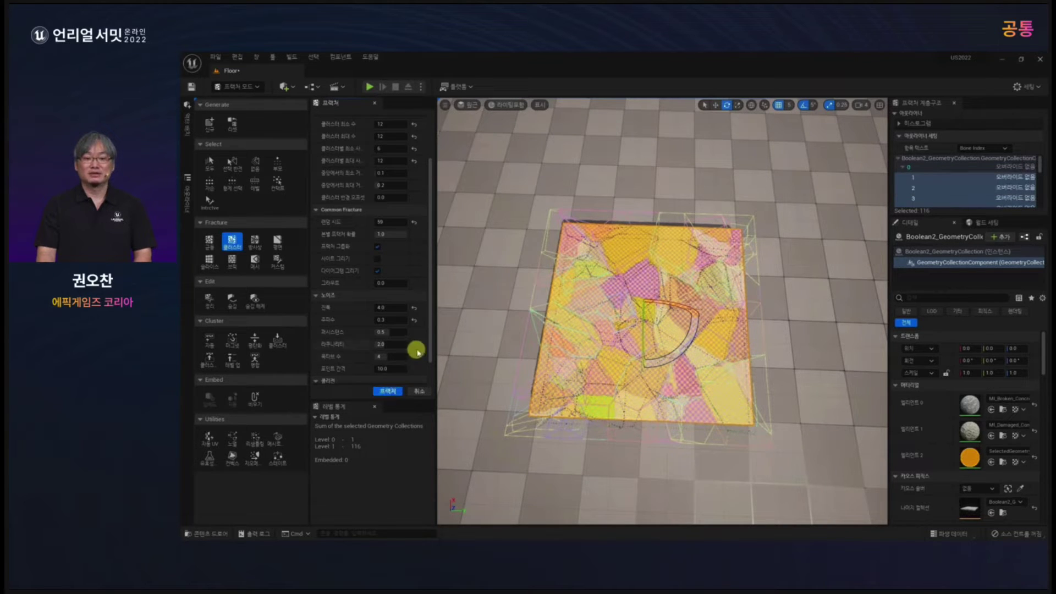
scroll(430, 325, up, 3)
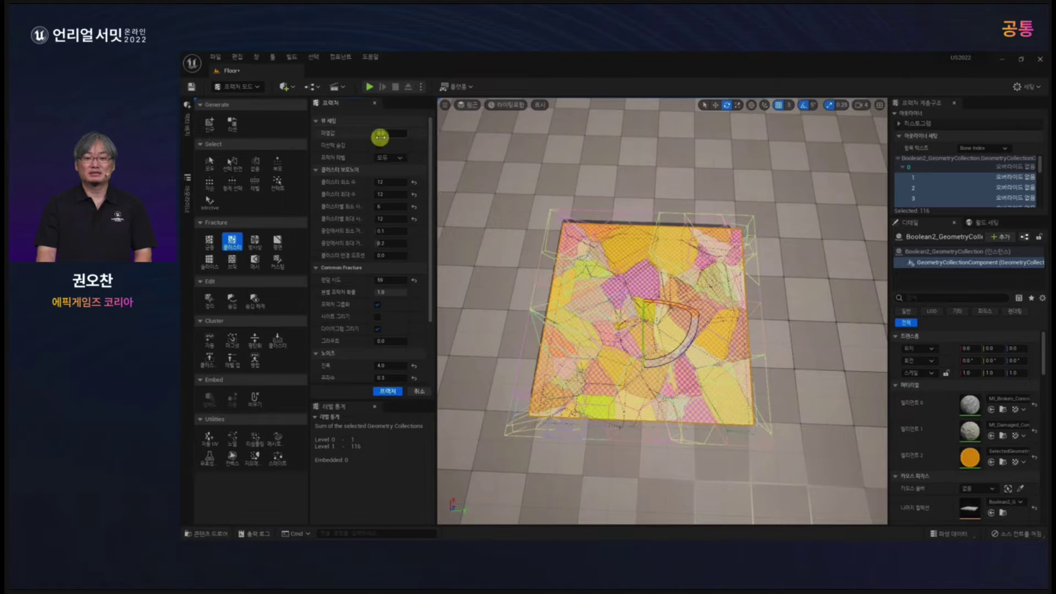
mouse_move(381, 134)
mouse_down()
mouse_move(398, 132)
mouse_move(363, 137)
mouse_up()
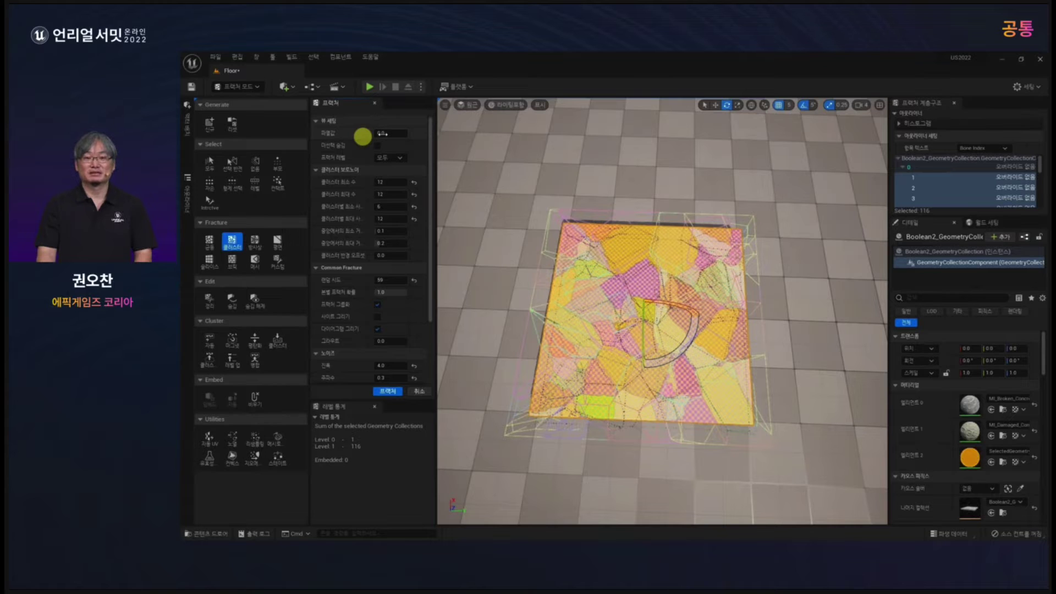
Start converting the fractured slab pieces to static meshes, with the per-bone and center pivot options enabled.
click(278, 438)
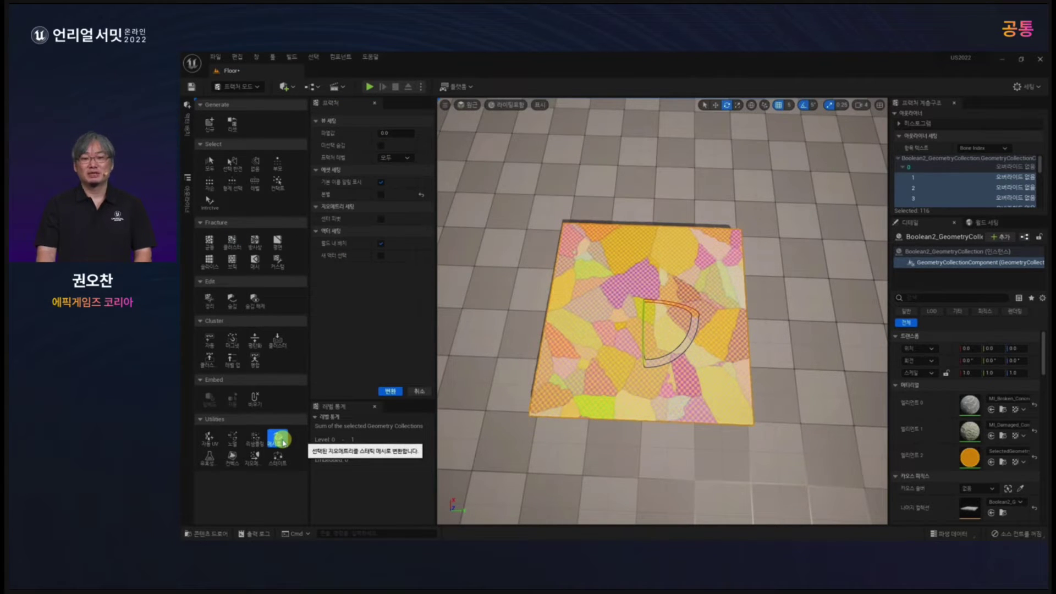
click(381, 195)
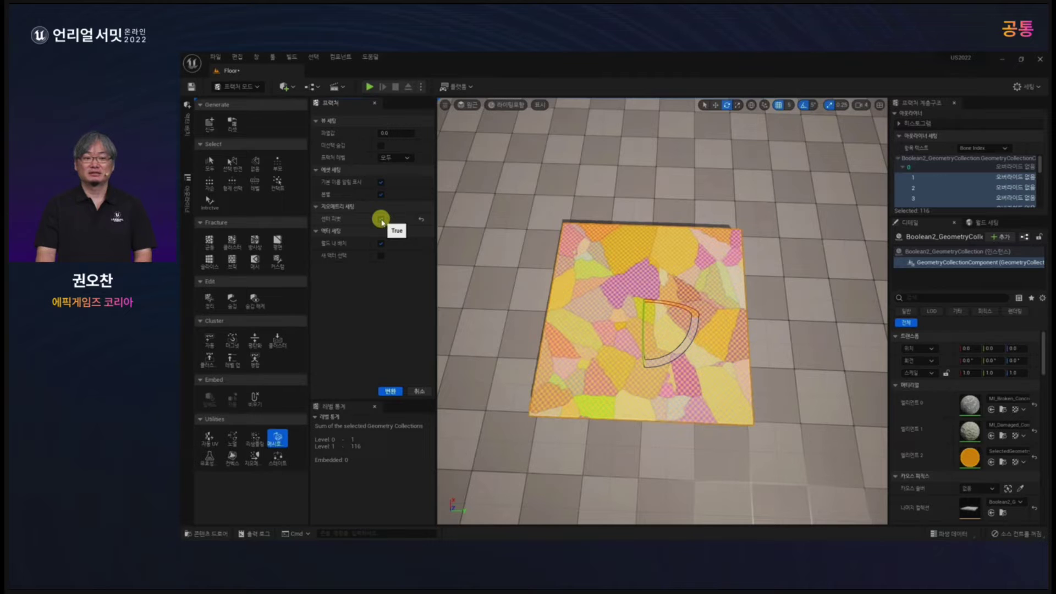
click(391, 391)
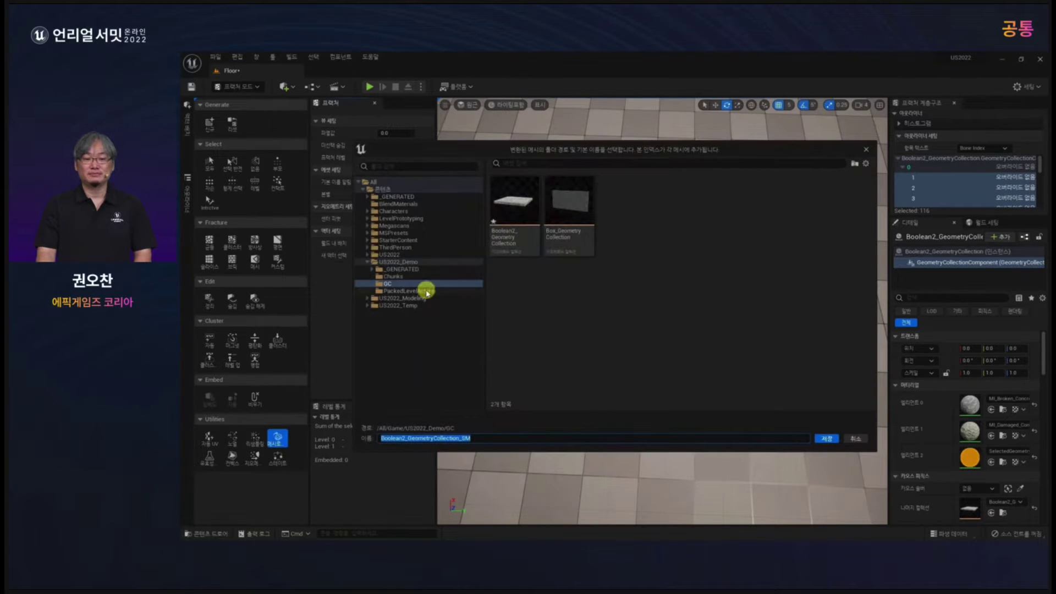
Save the converted static meshes into a new folder named Floor inside US2022_Demo/Chunks, and save the generated assets.
click(399, 276)
right_click(577, 283)
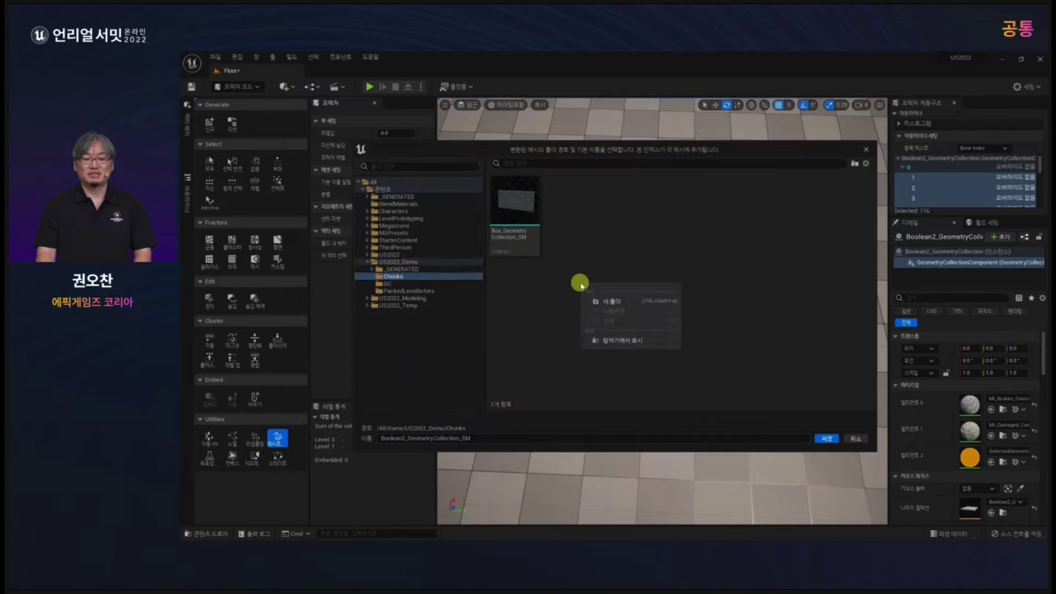
click(619, 300)
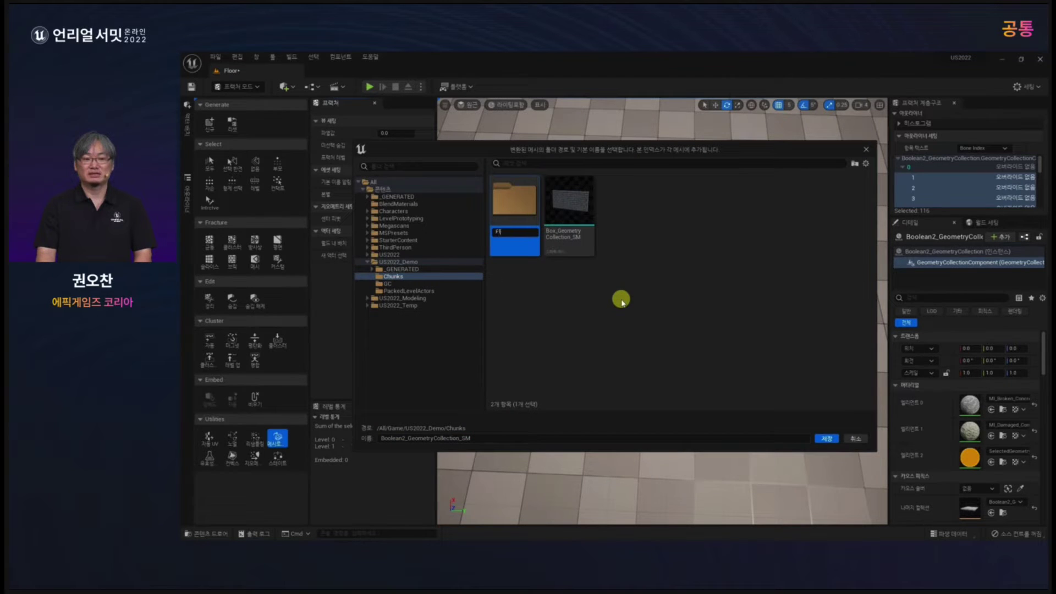
text(Floor)
key(Return)
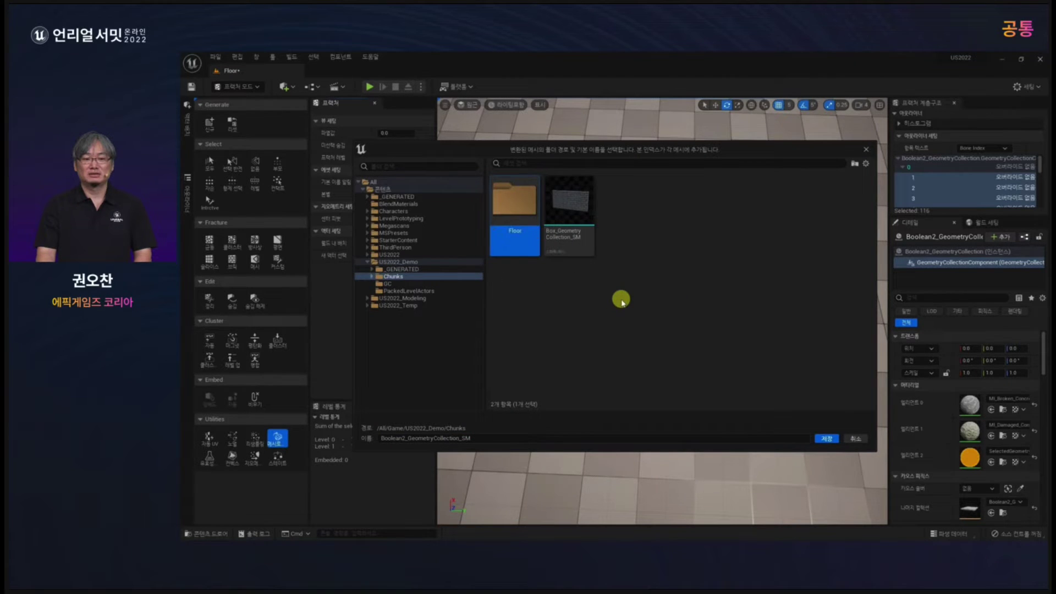
double_click(517, 204)
click(828, 438)
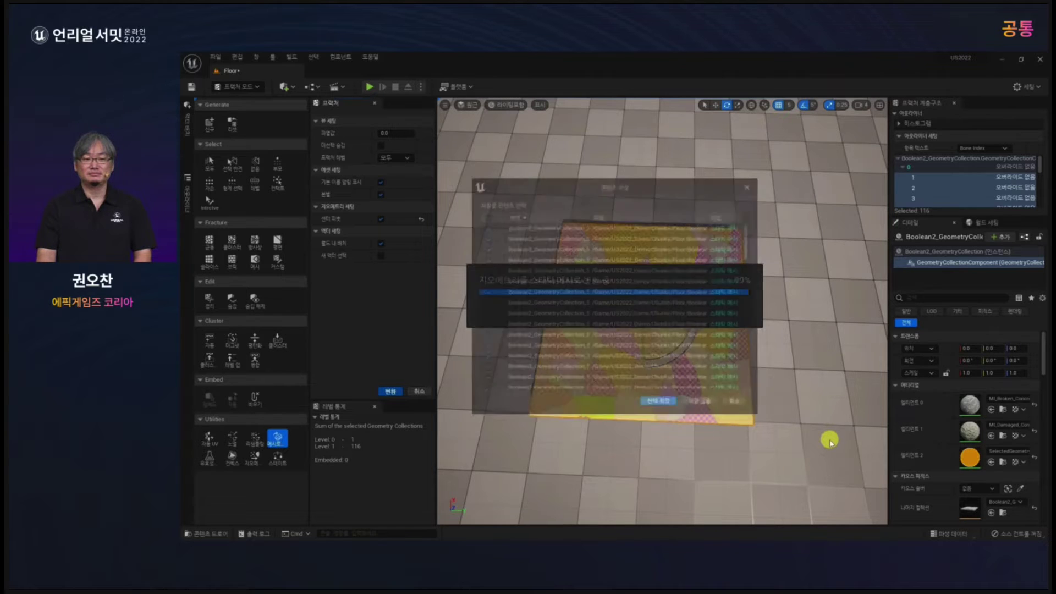
click(659, 403)
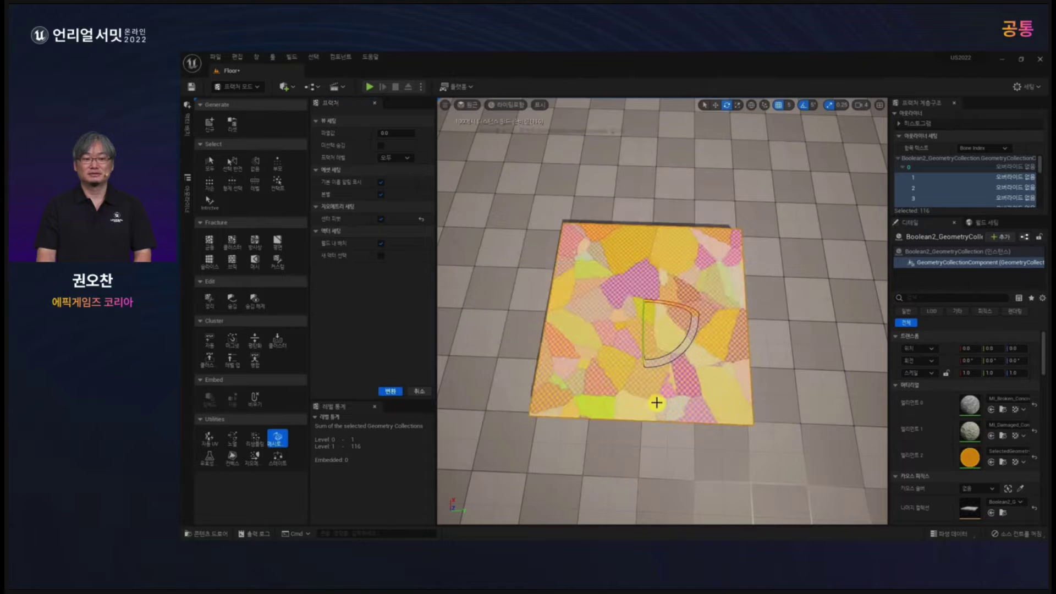
Delete the original Boolean2_GeometryCollection actor from the level, keeping the converted static meshes.
click(188, 199)
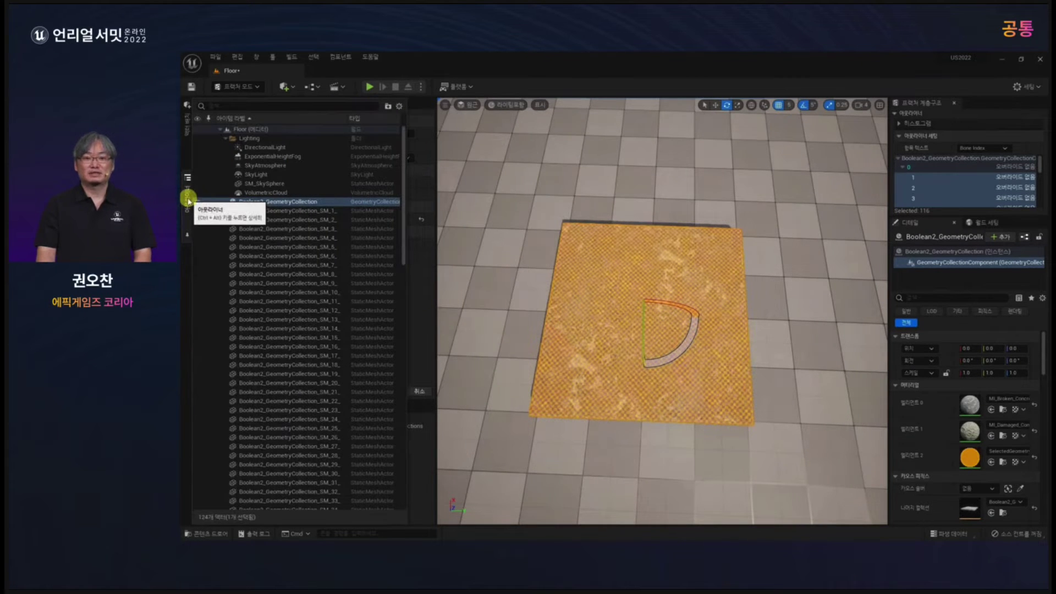
click(306, 202)
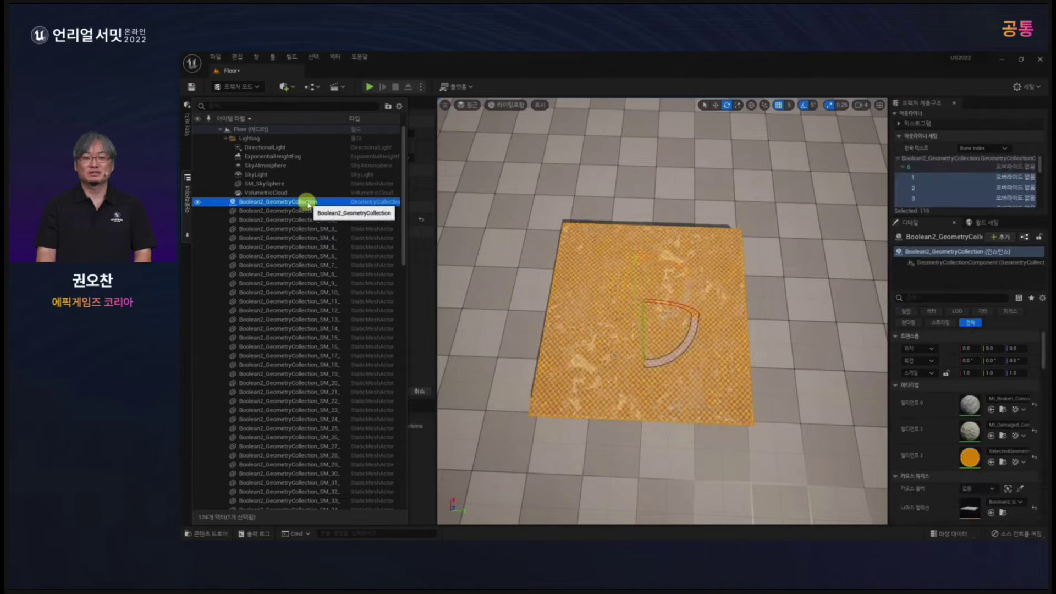
key(Delete)
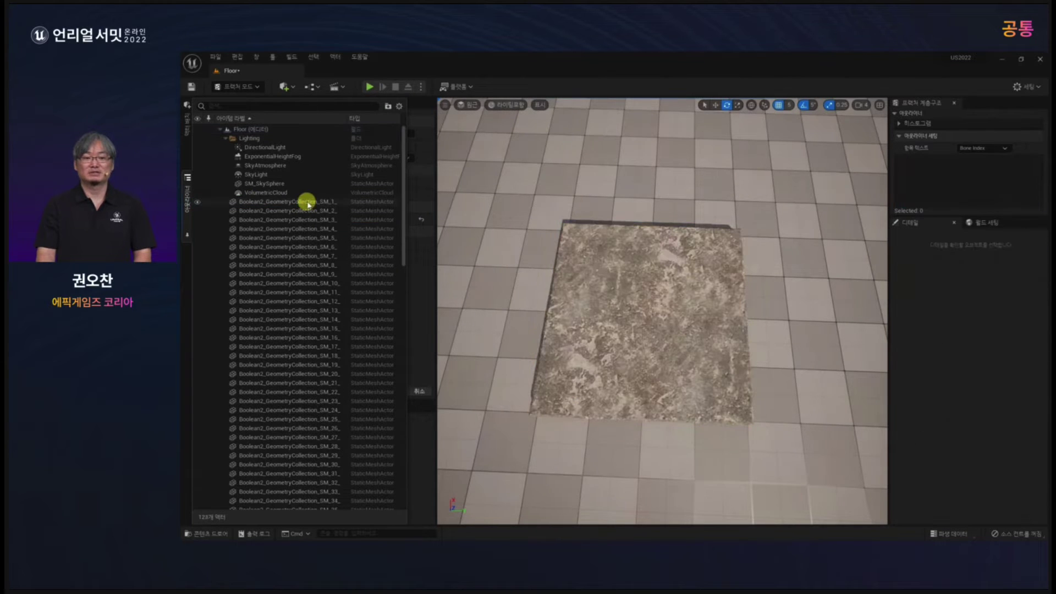
Gather all converted floor chunk meshes in a new outliner folder named Floor_Origin.
click(308, 204)
scroll(306, 236, down, 10)
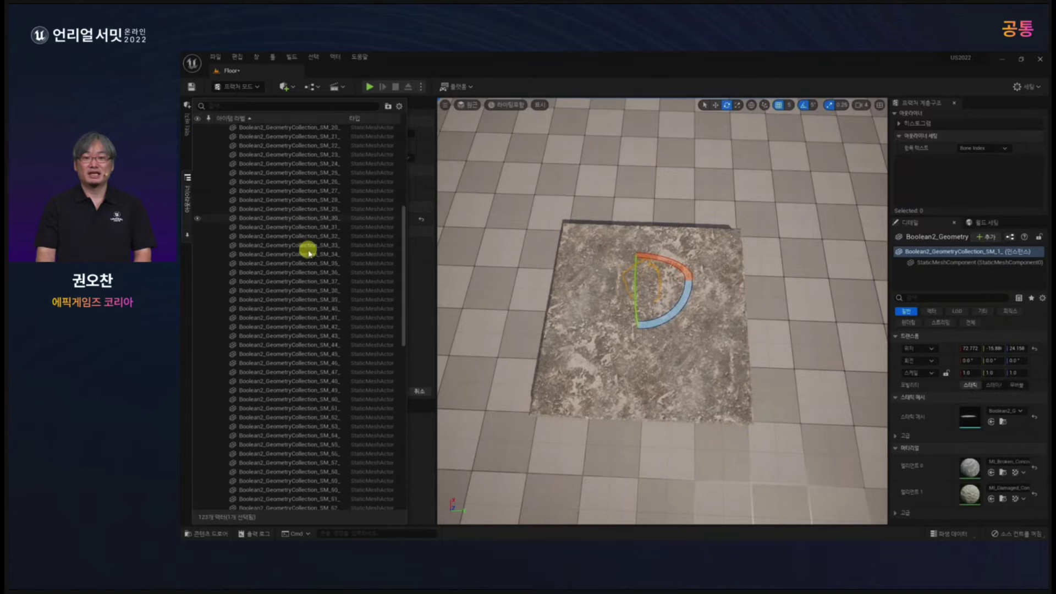
scroll(313, 272, down, 12)
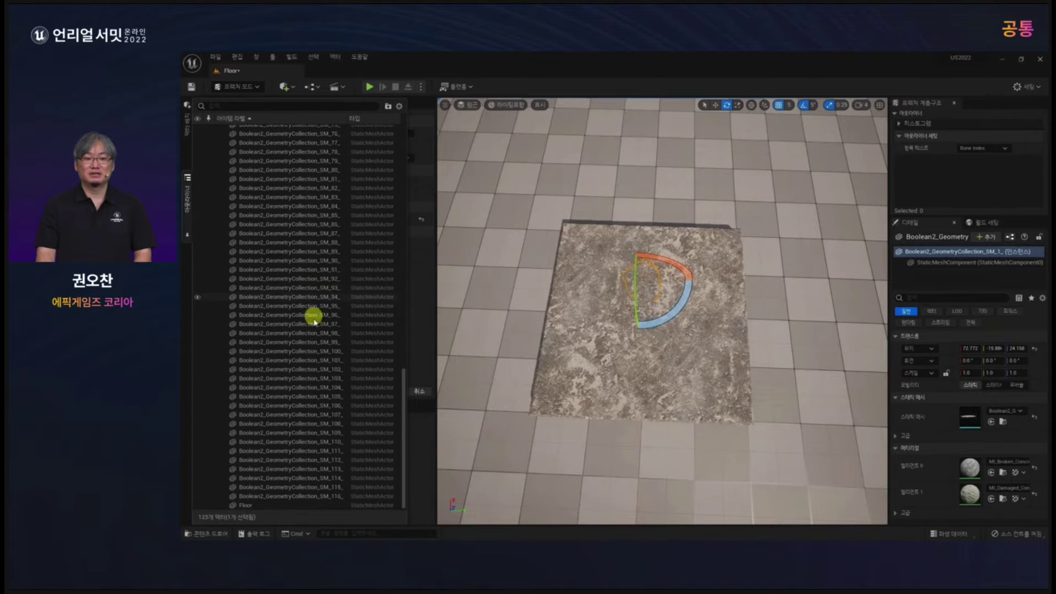
shift+click(317, 496)
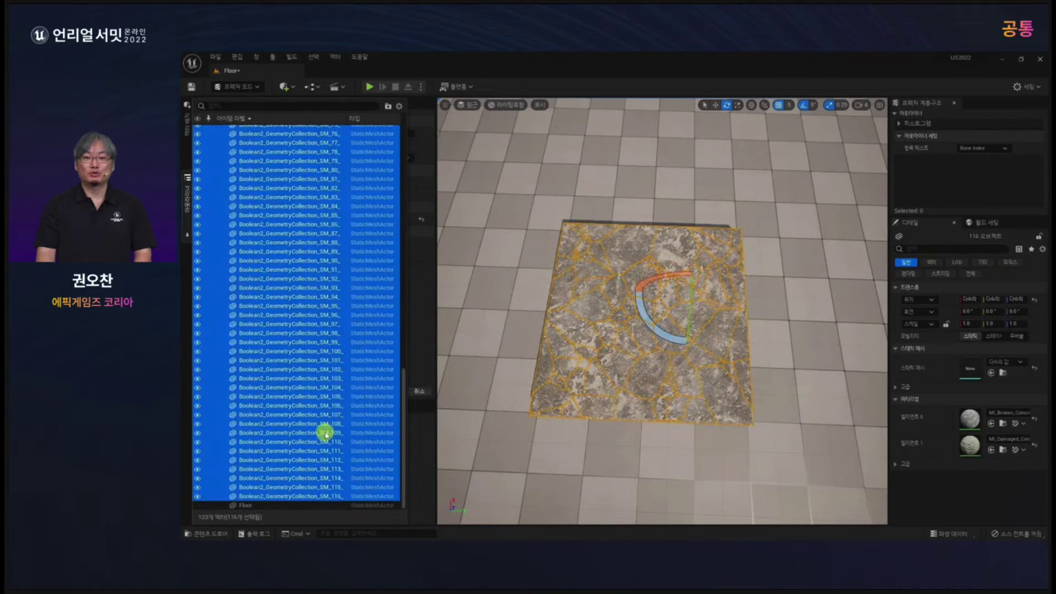
click(387, 105)
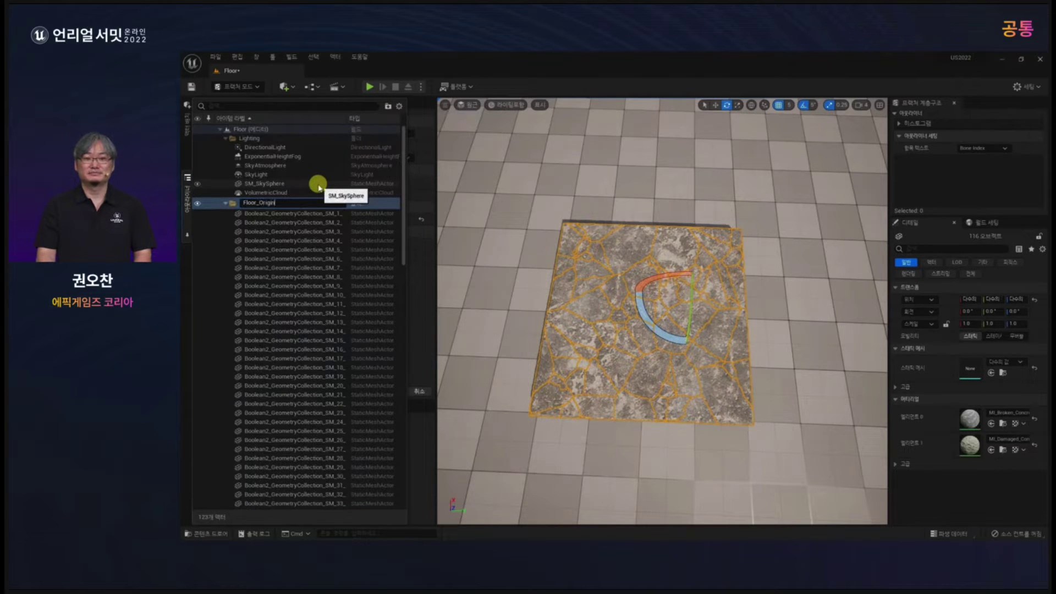
key(Return)
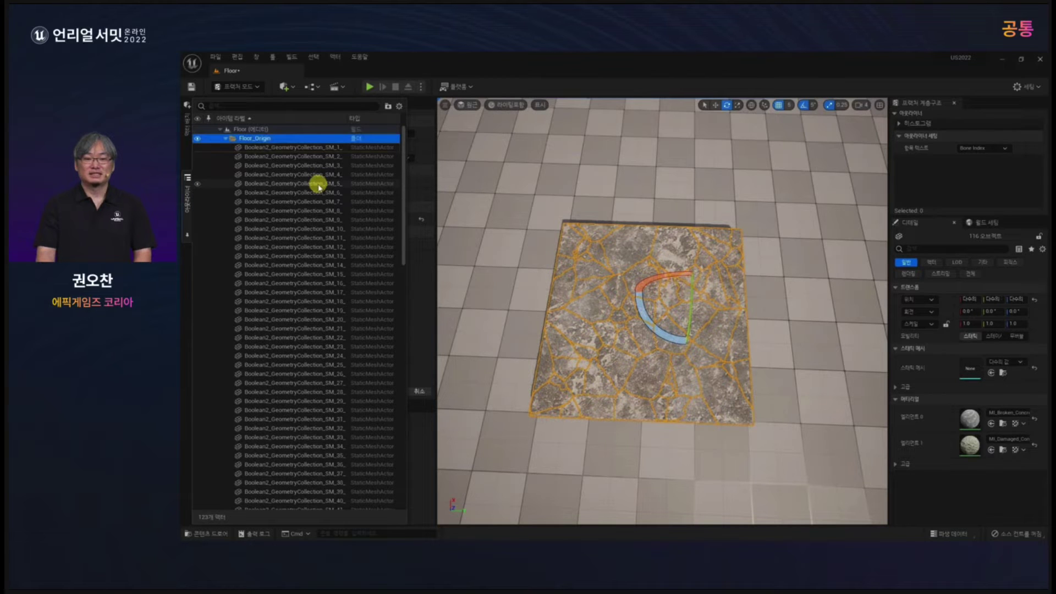
Move the chunk meshes aside along Y with 50-unit grid snapping and place a duplicate set at the original spot.
click(788, 105)
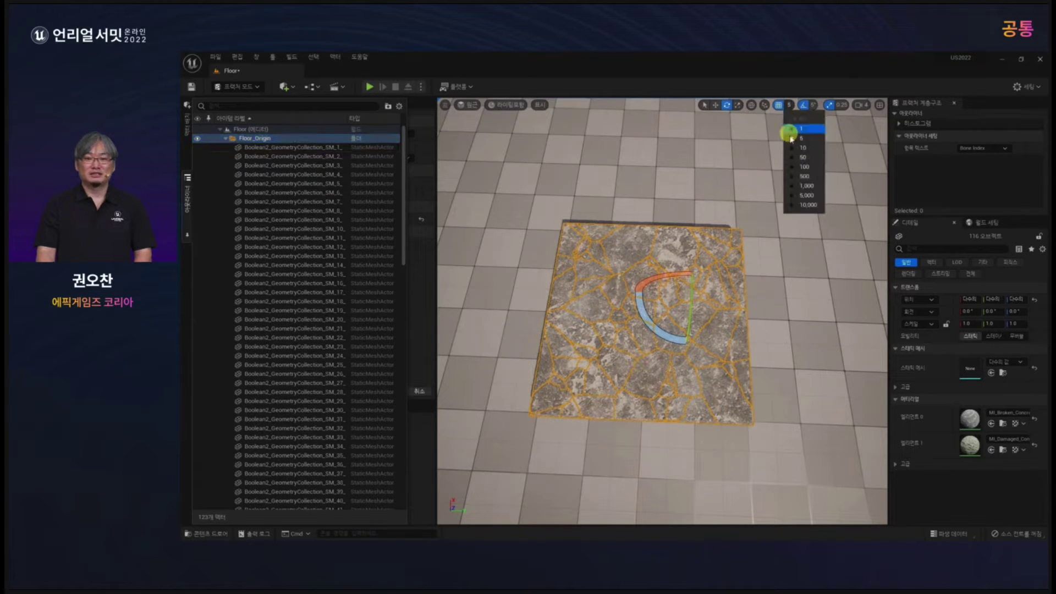
click(800, 157)
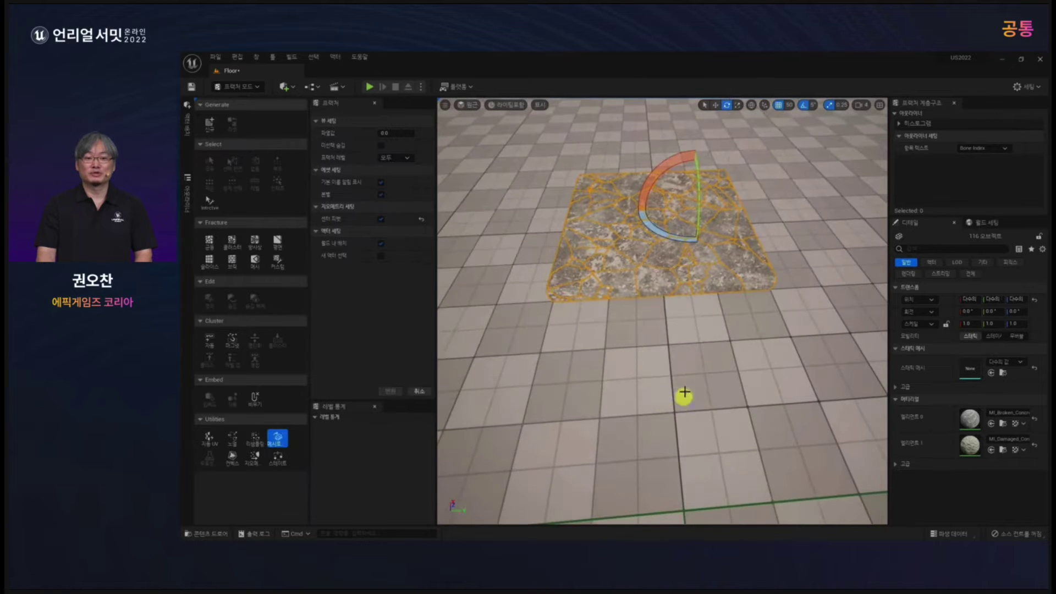
key(w)
drag(721, 207, 925, 209)
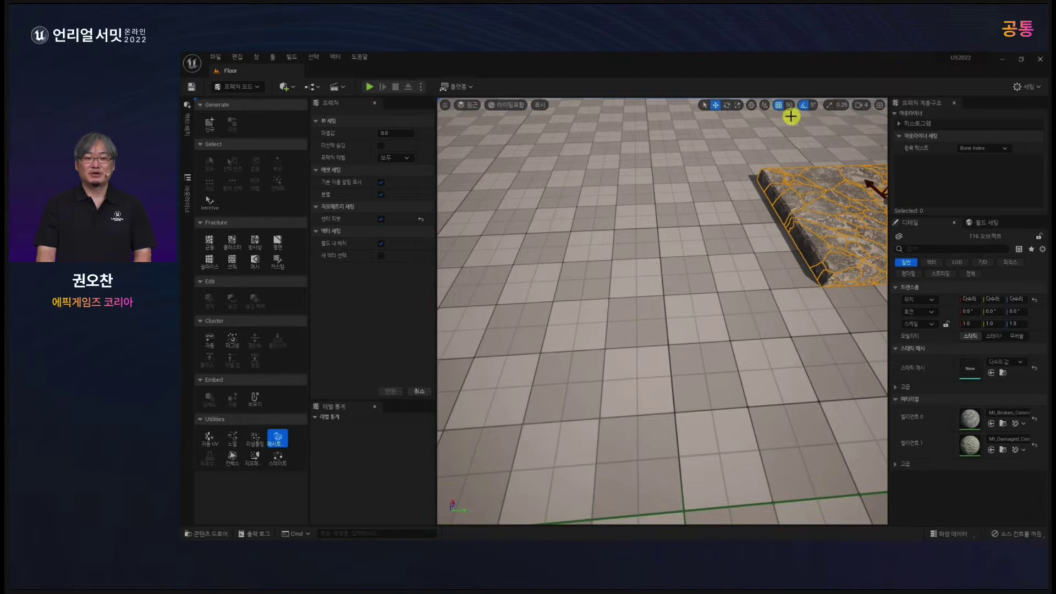
ctrl+click(810, 236)
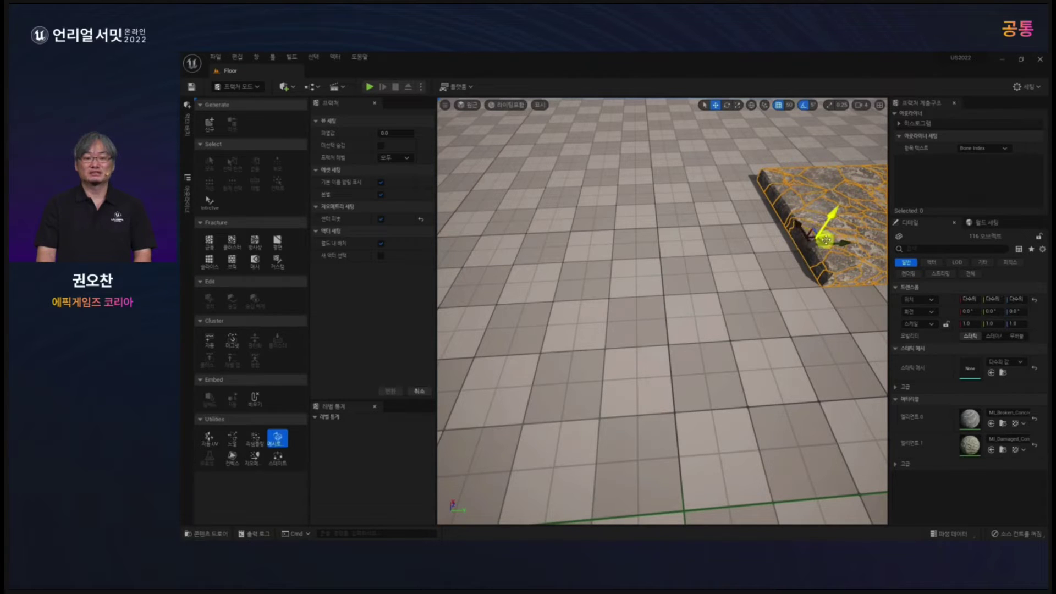
alt+drag(841, 241, 722, 238)
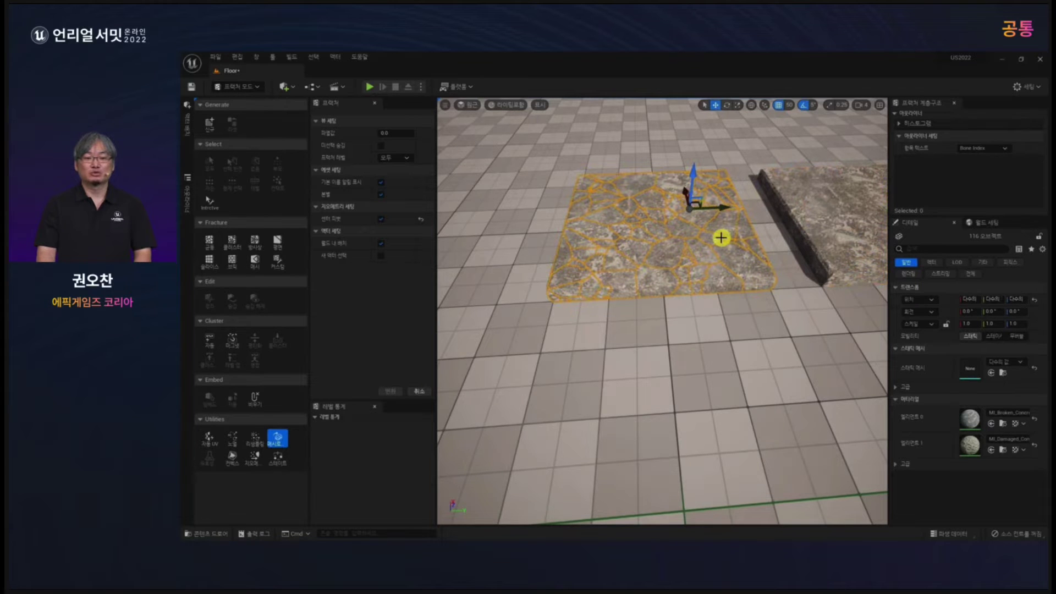
Create a Packed Level Actor from the duplicated chunks with World Origin pivot, saving level Floor01 and blueprint BPP_Floor01 in PackedLevelActors.
right_click(696, 245)
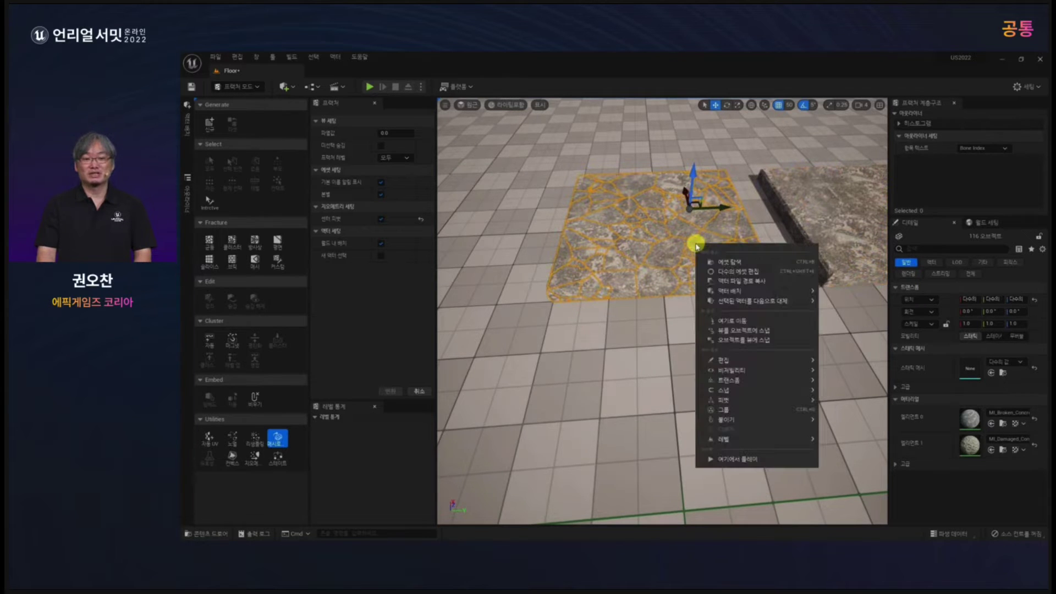
mouse_move(727, 437)
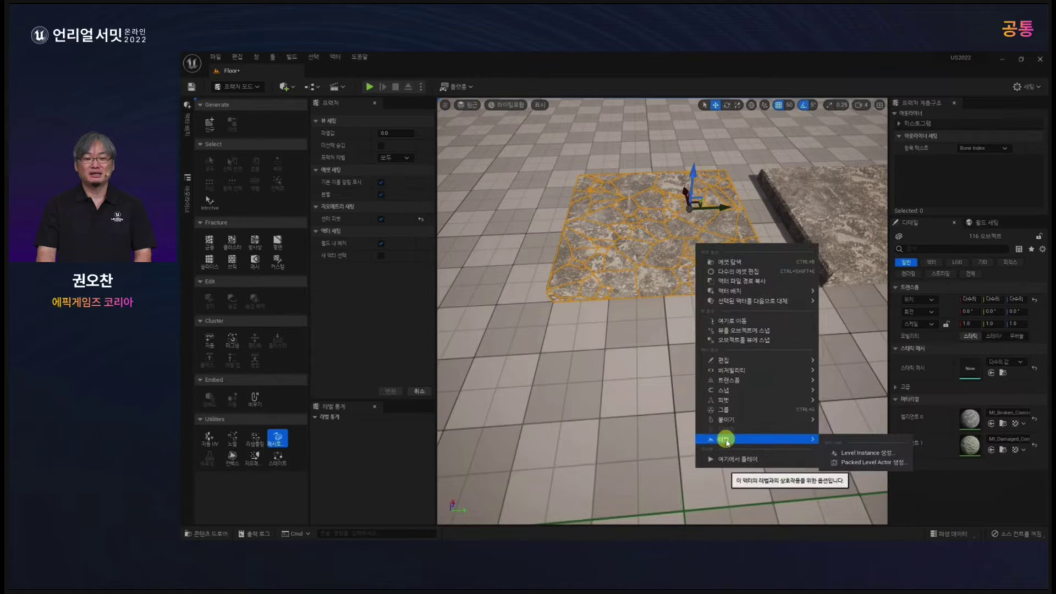
click(858, 465)
click(672, 324)
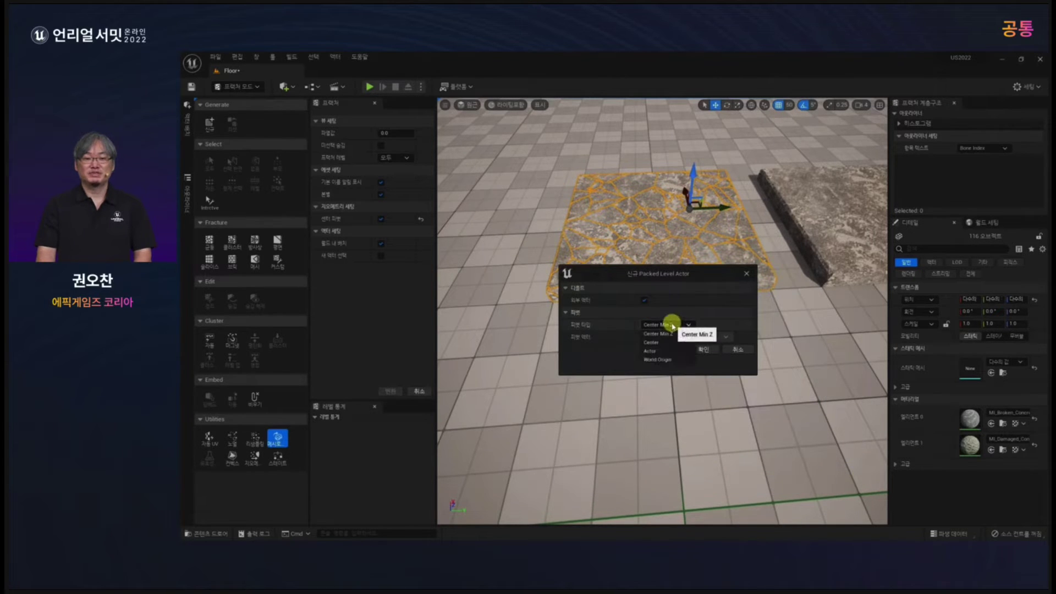
click(661, 361)
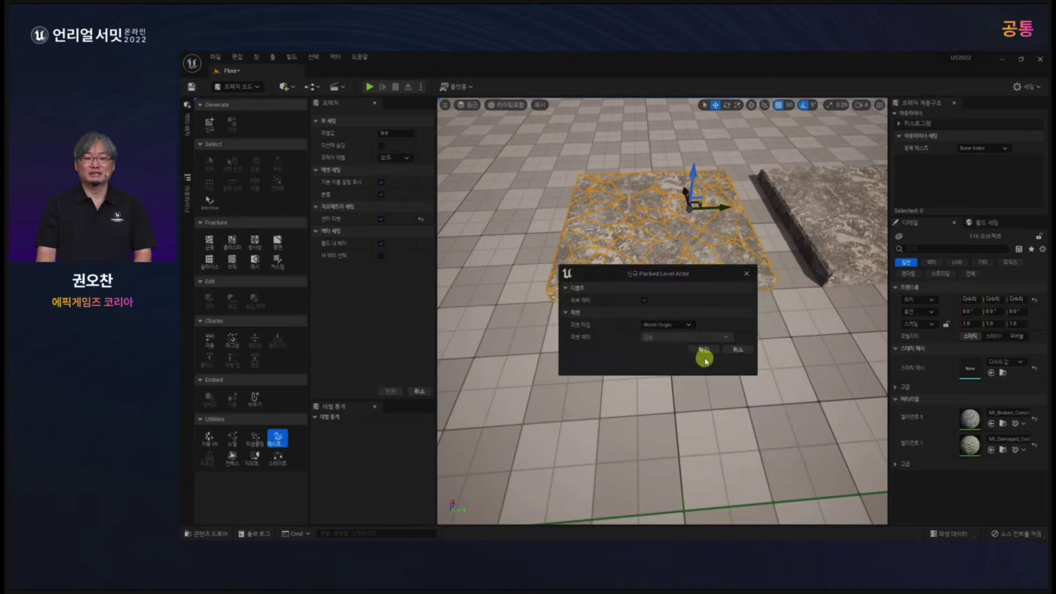
click(703, 349)
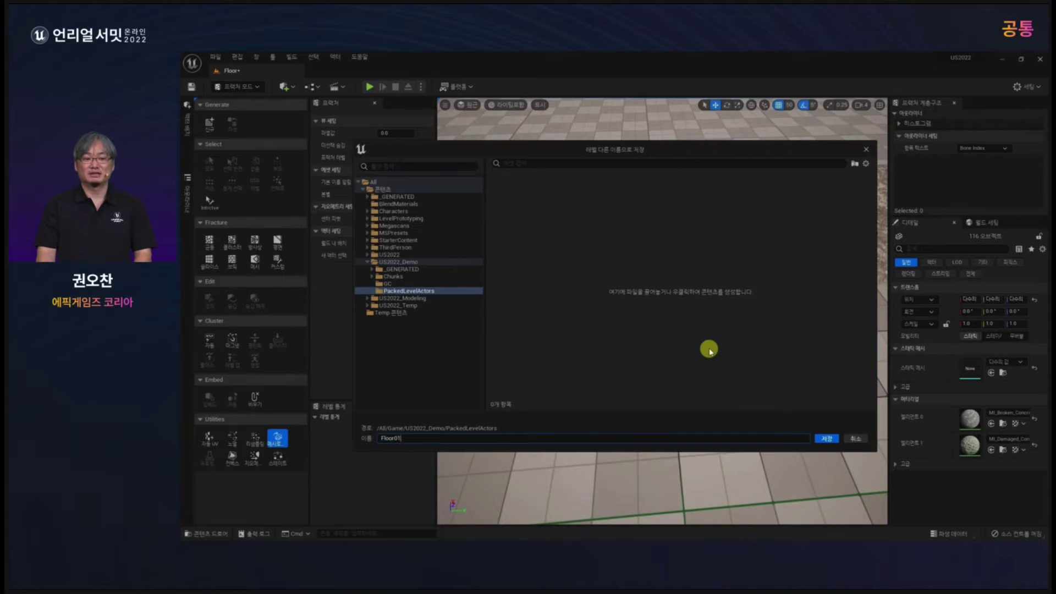
key(Return)
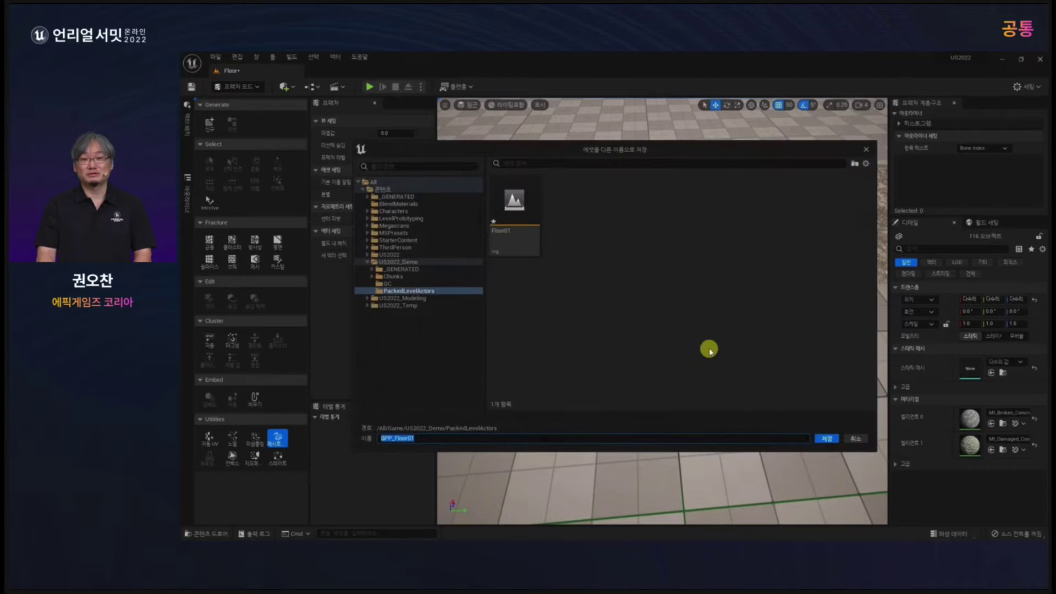
click(827, 438)
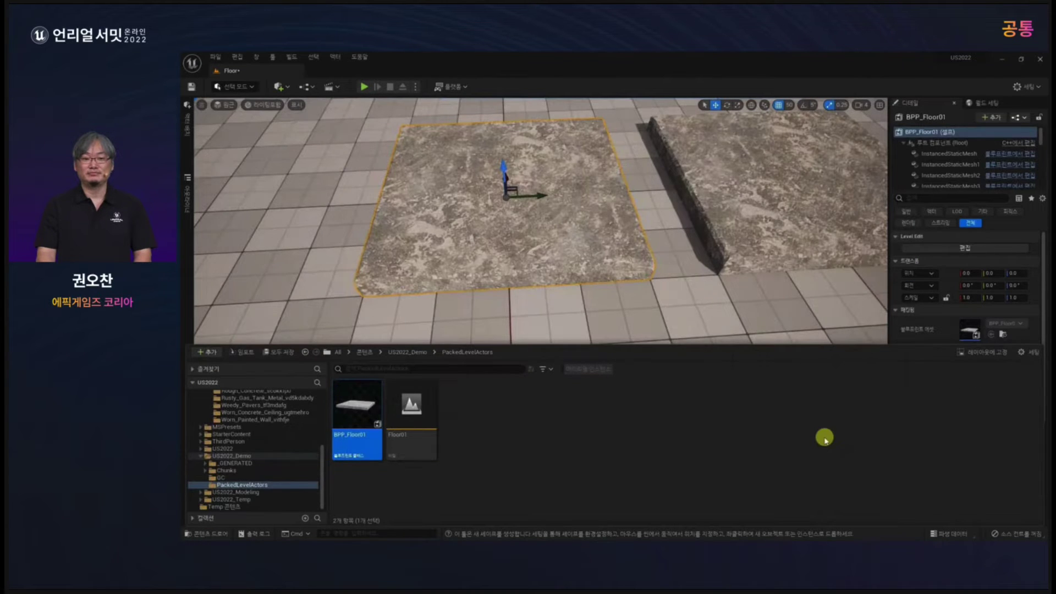
Move the BPP_Floor01 actor along the Y axis to -500, away from the original chunks.
middle_drag(535, 241, 351, 247)
scroll(502, 278, down, 4)
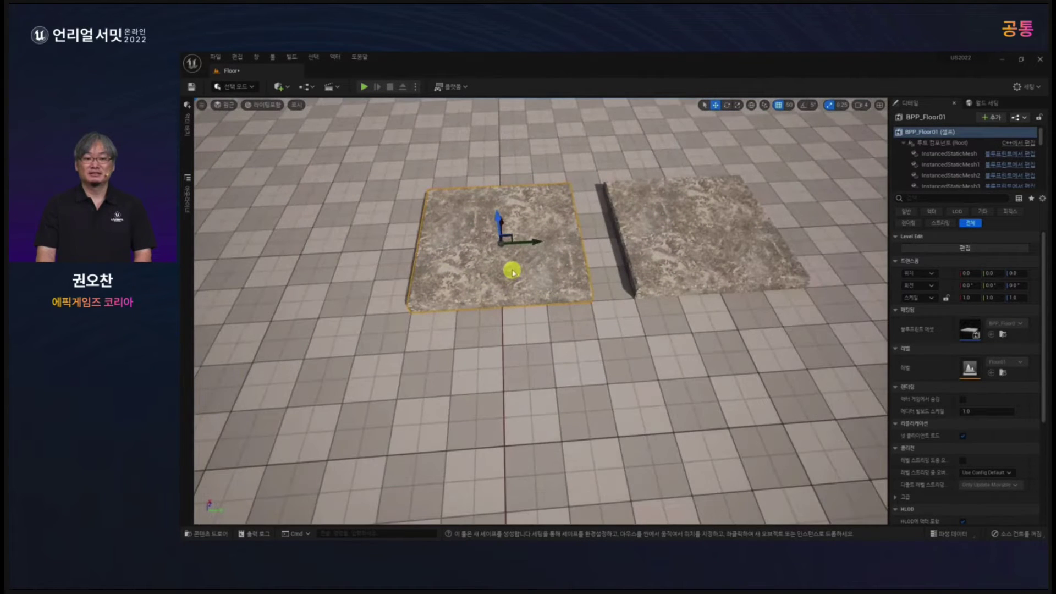
alt+drag(522, 287, 501, 317)
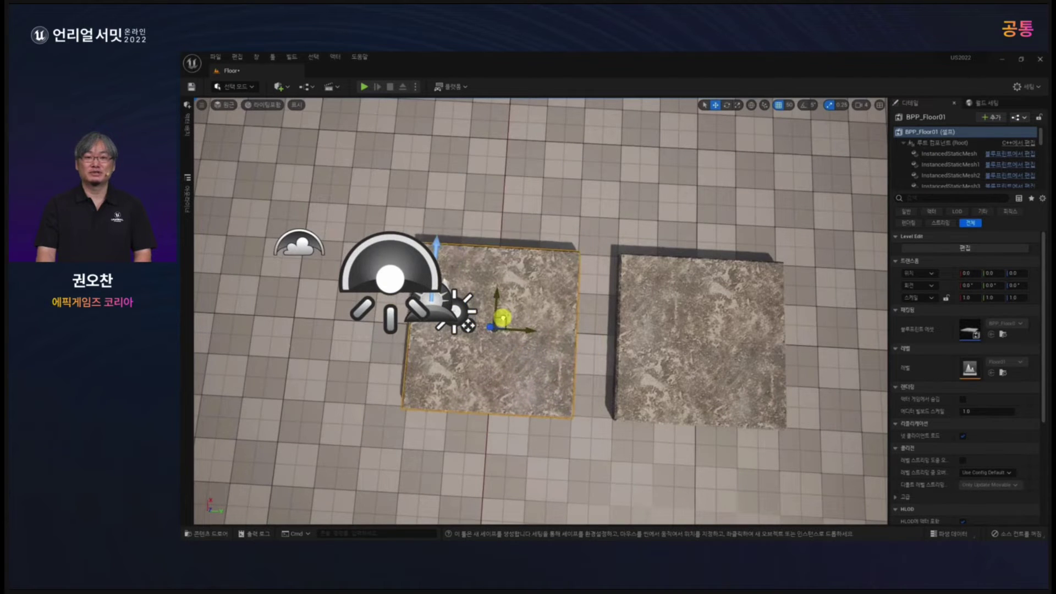
alt+drag(532, 475, 448, 397)
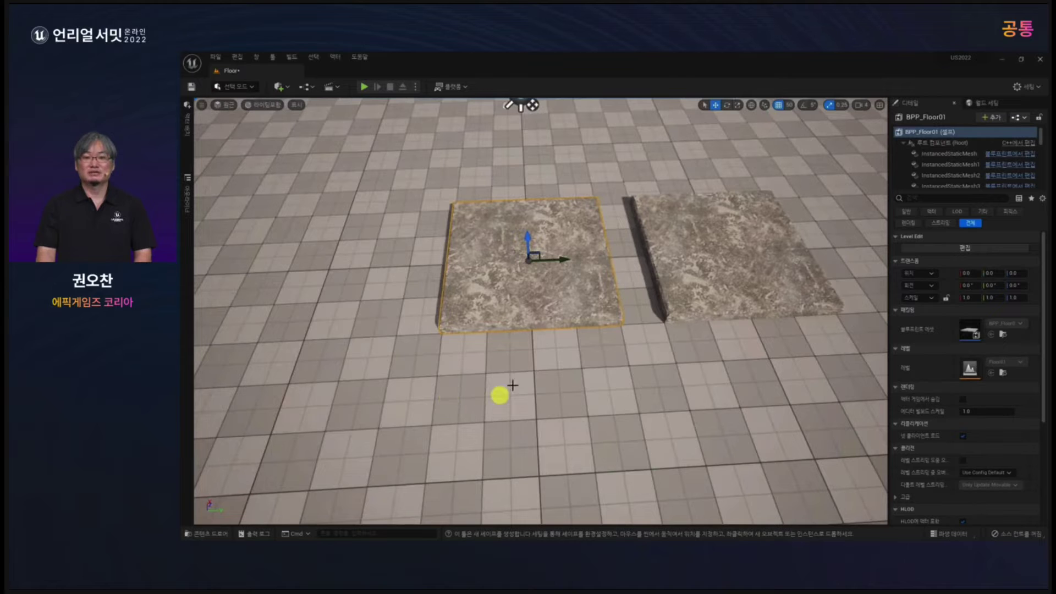
drag(560, 257, 360, 269)
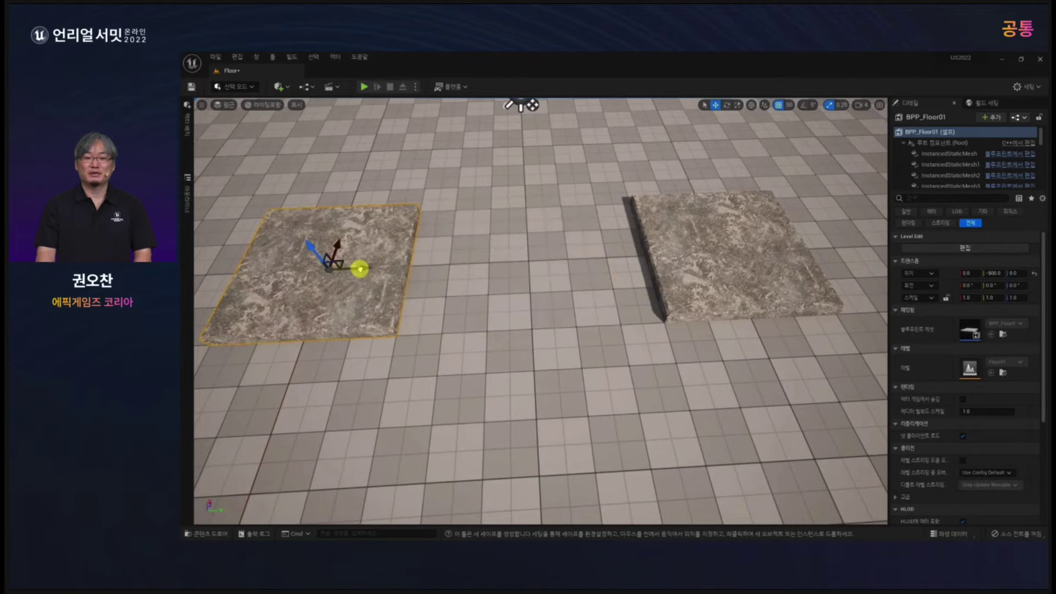
Open the level inside the BPP_Floor01 packed level actor for editing.
middle_drag(440, 342, 394, 332)
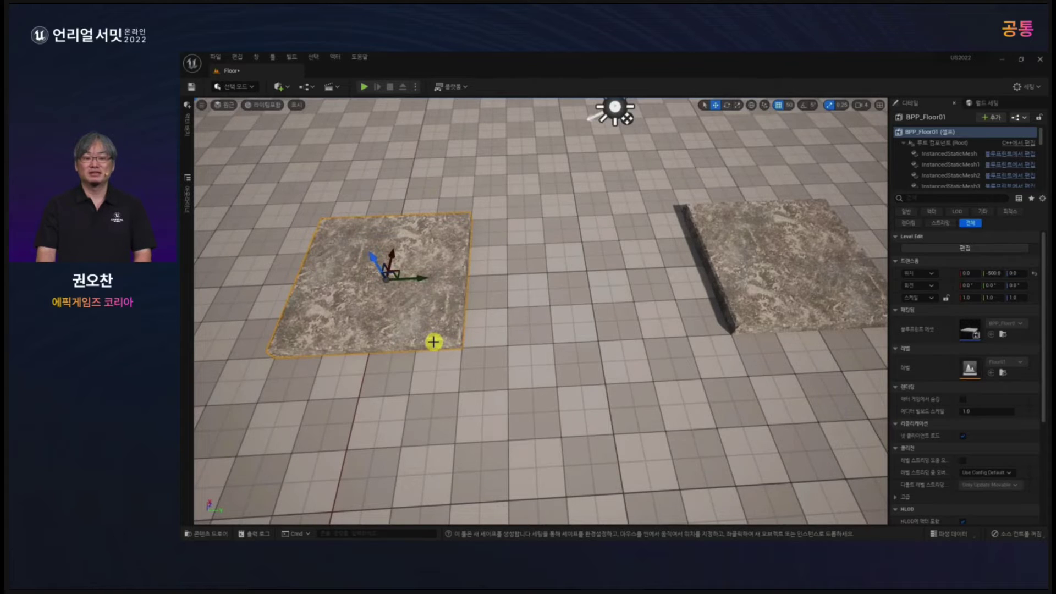
right_click(407, 306)
mouse_move(480, 510)
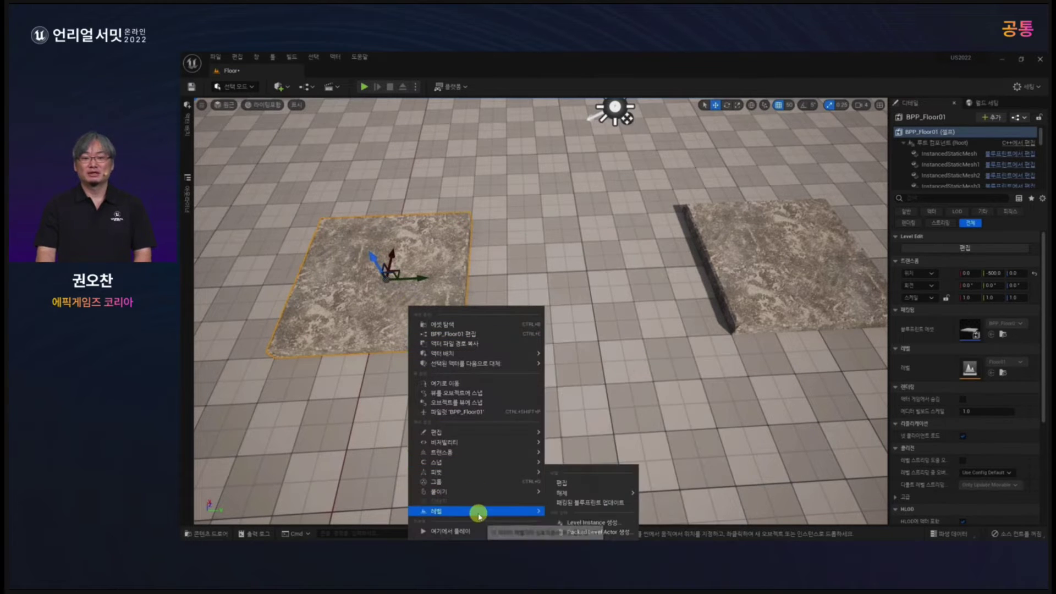
click(570, 484)
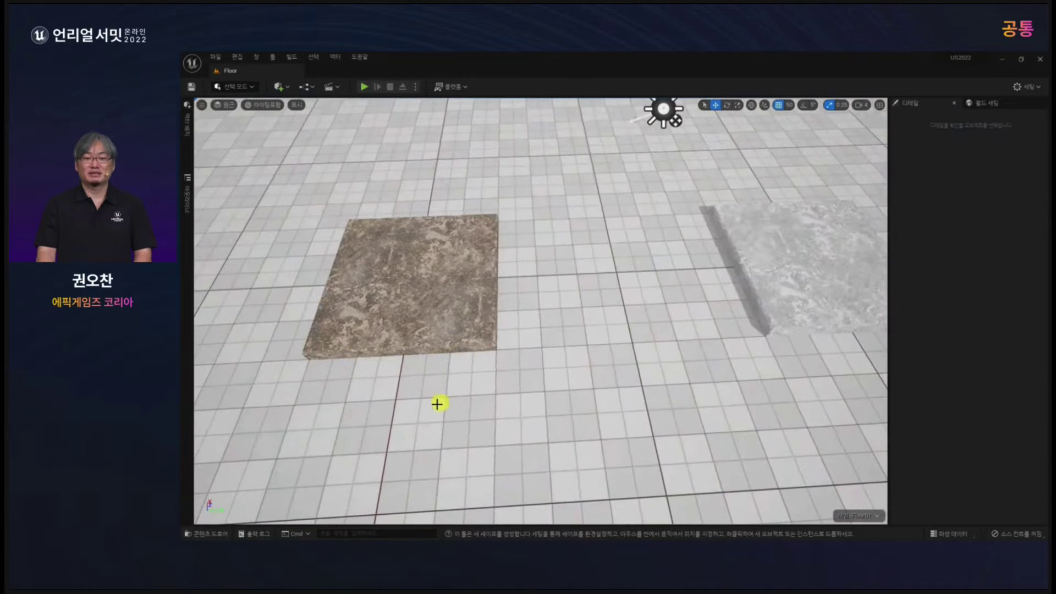
Delete three neighbouring chunks at the slab's near right corner to give it a broken edge.
right_drag(437, 405, 459, 493)
click(434, 424)
click(660, 347)
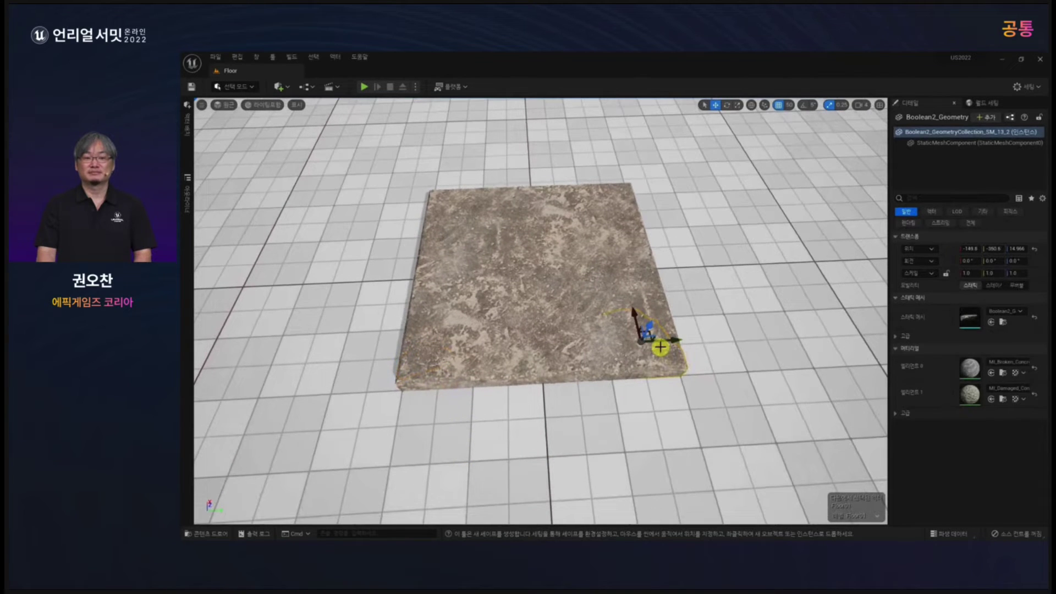
key(Delete)
click(632, 363)
key(Delete)
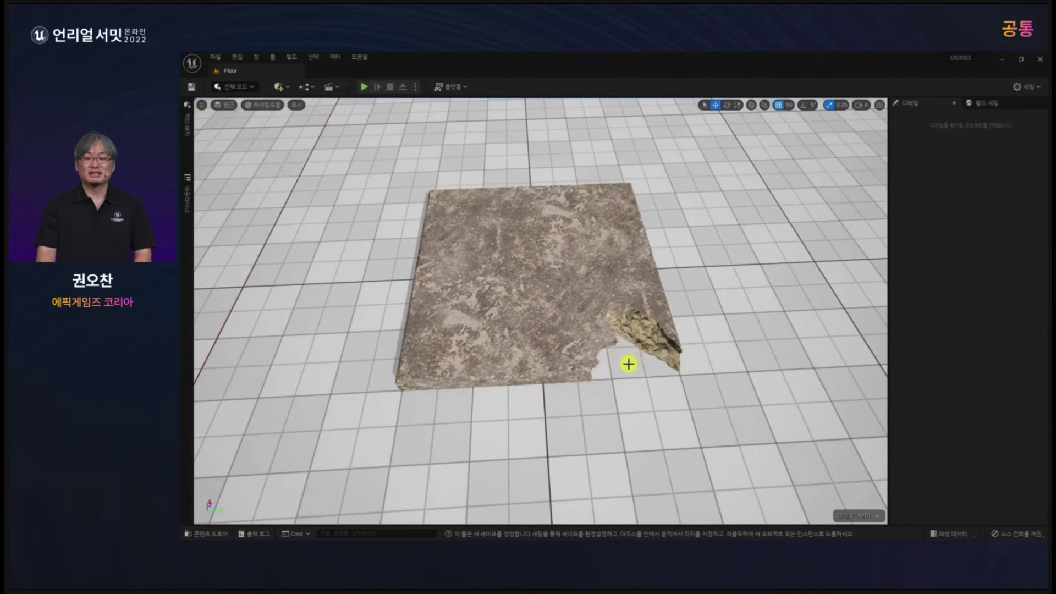
click(668, 319)
key(Delete)
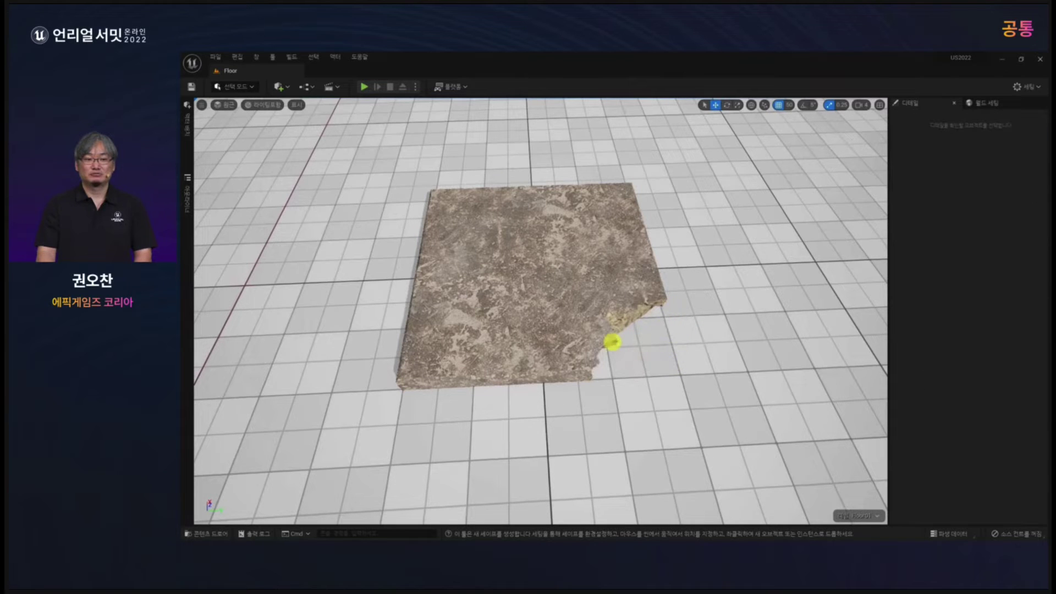
Delete more chunks around the broken near right corner and along the adjoining side to enlarge the gap in the slab.
click(588, 358)
key(Delete)
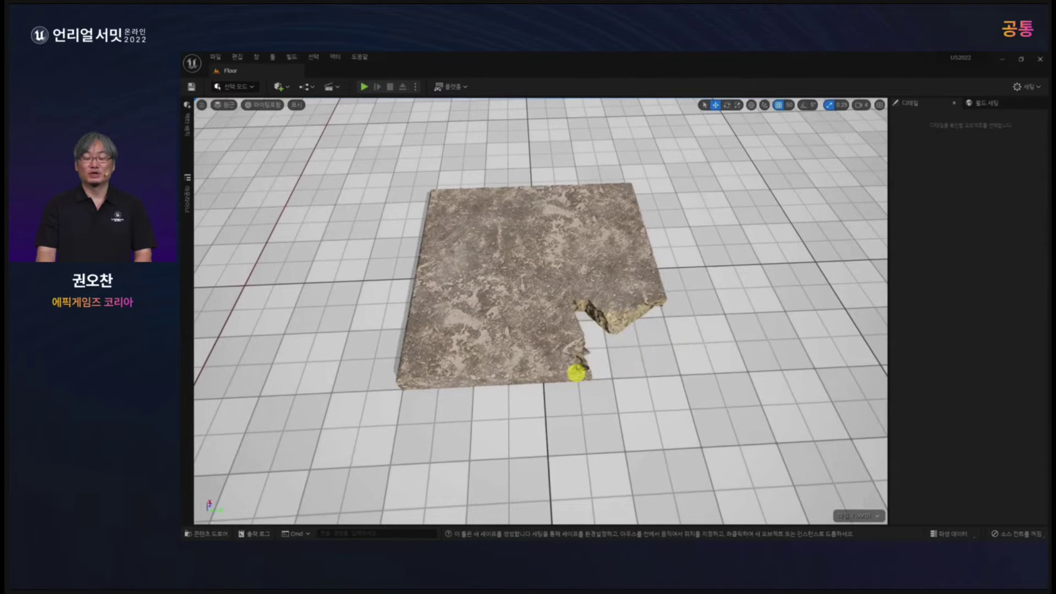
click(576, 373)
key(Delete)
click(583, 353)
click(616, 316)
key(Delete)
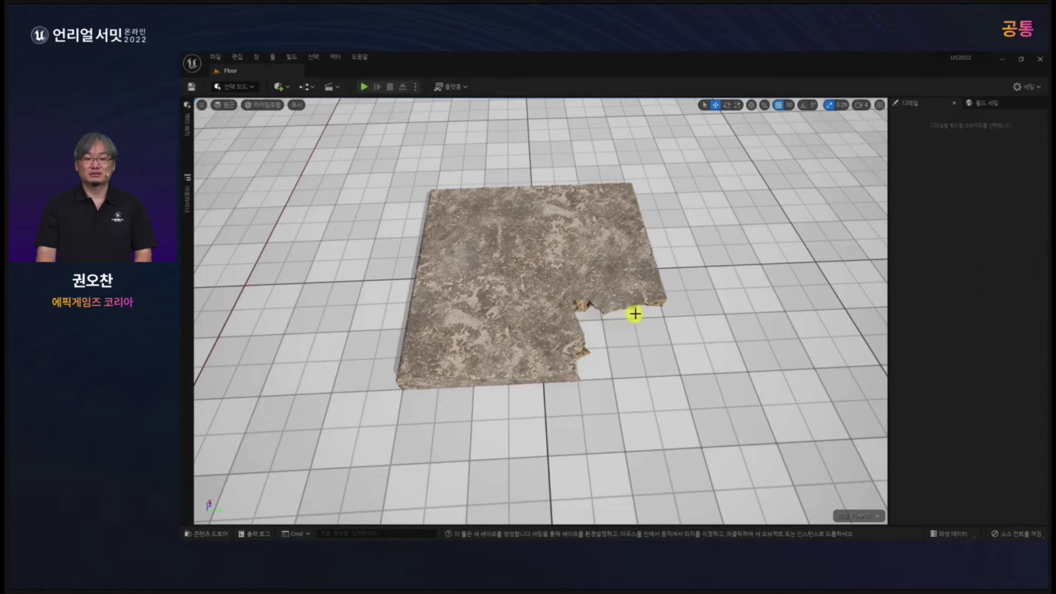
click(618, 302)
key(Delete)
click(658, 305)
key(Delete)
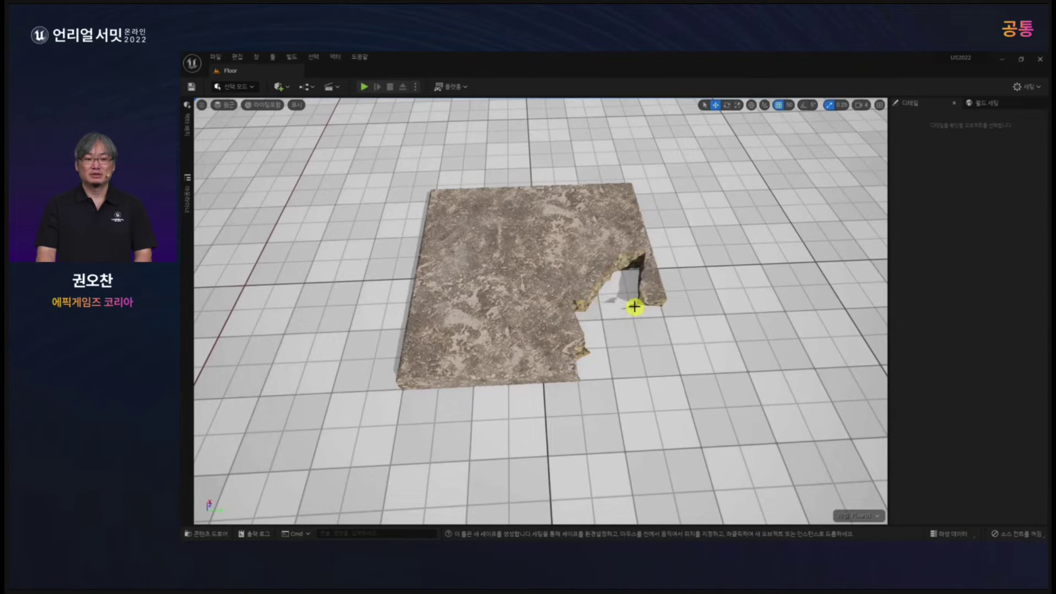
click(657, 300)
key(Delete)
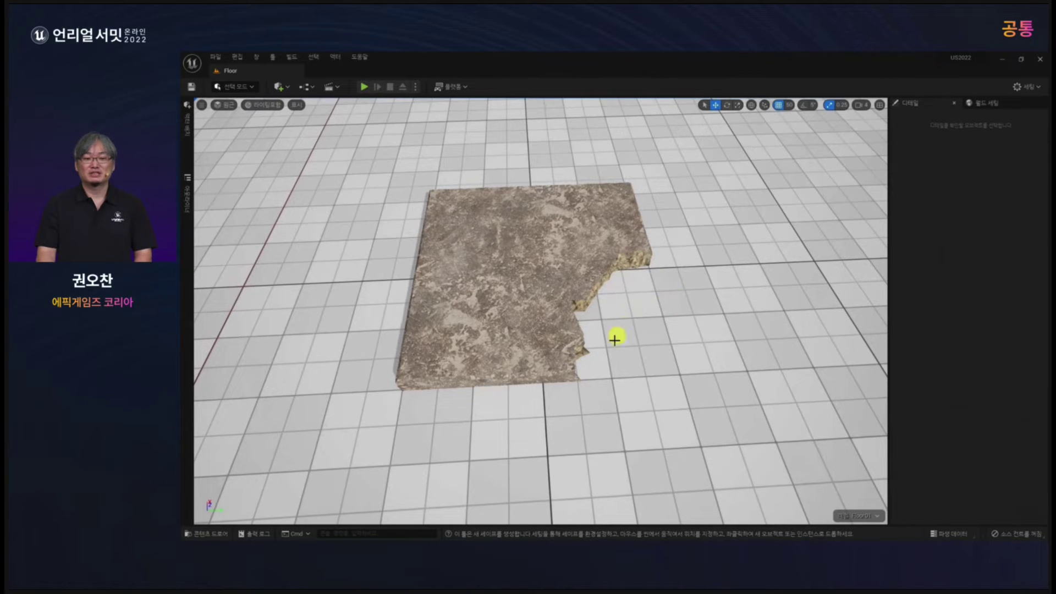
Turn off the transform snapping and shift the outer edge chunk beside the gap slightly away from the slab.
right_drag(555, 379, 530, 283)
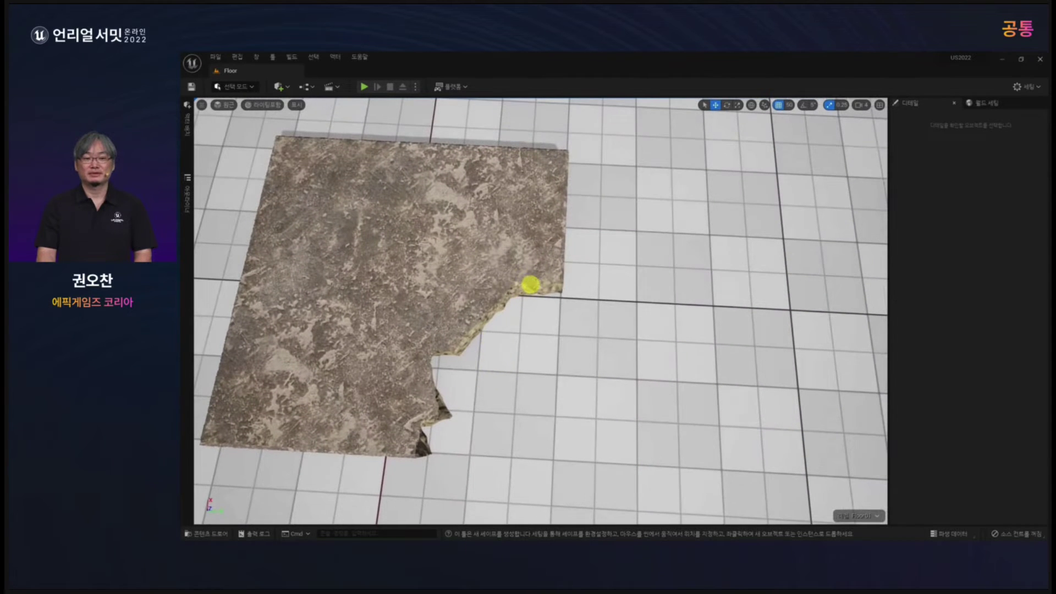
click(530, 285)
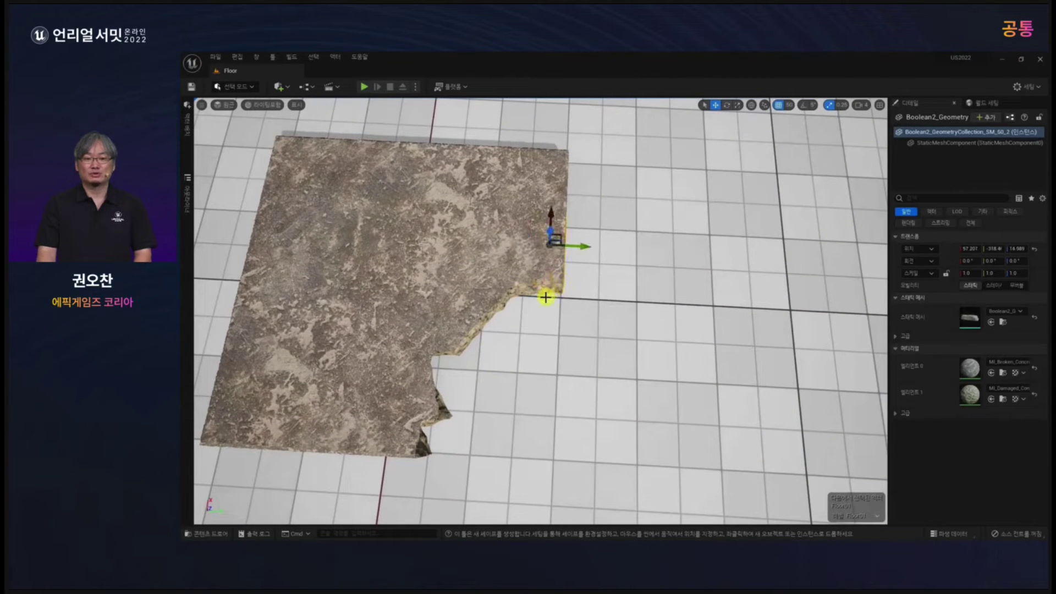
key(f)
alt+drag(542, 301, 560, 361)
scroll(536, 387, down, 3)
click(536, 387)
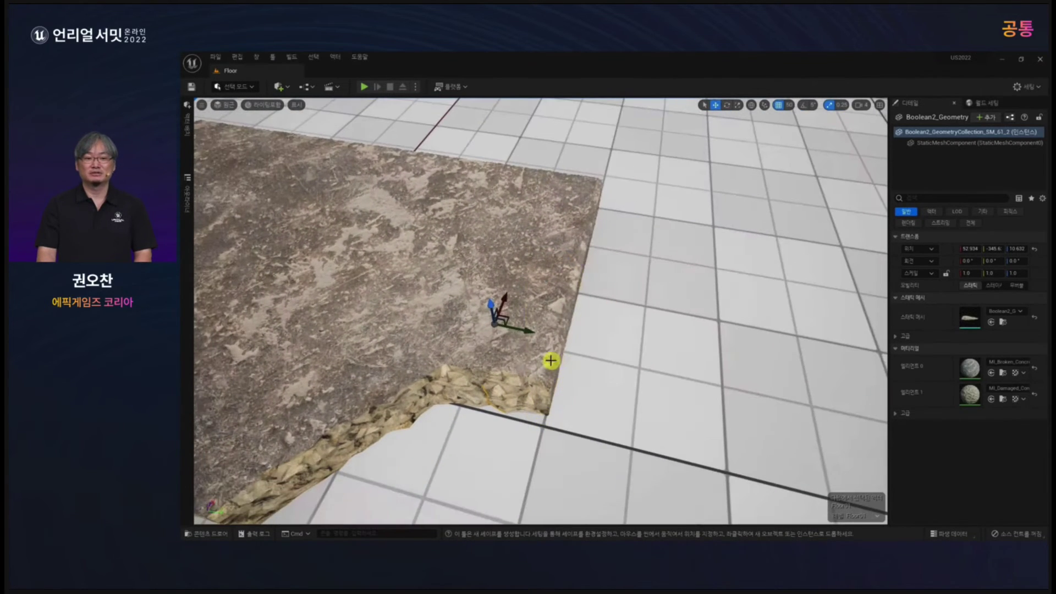
click(572, 316)
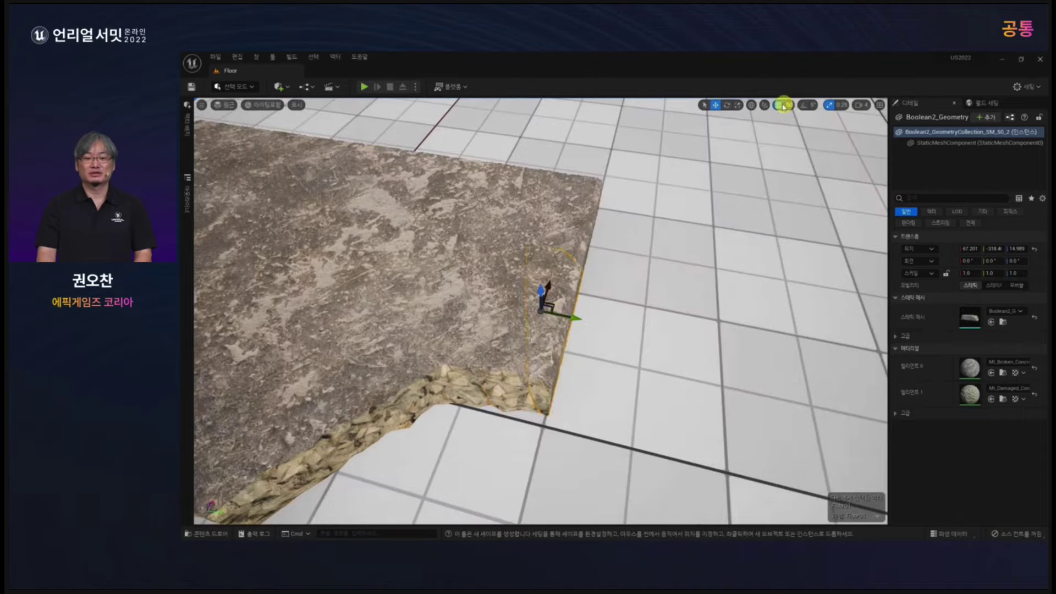
drag(575, 316, 584, 316)
click(830, 107)
Tilt the outer edge chunk beside the gap so that it breaks away from the slab.
alt+drag(581, 357, 583, 349)
key(e)
drag(575, 280, 564, 312)
key(w)
alt+drag(575, 332, 658, 306)
Select the edge chunks adjoining the tilted piece and rotate them together about 11° around the X axis.
click(641, 268)
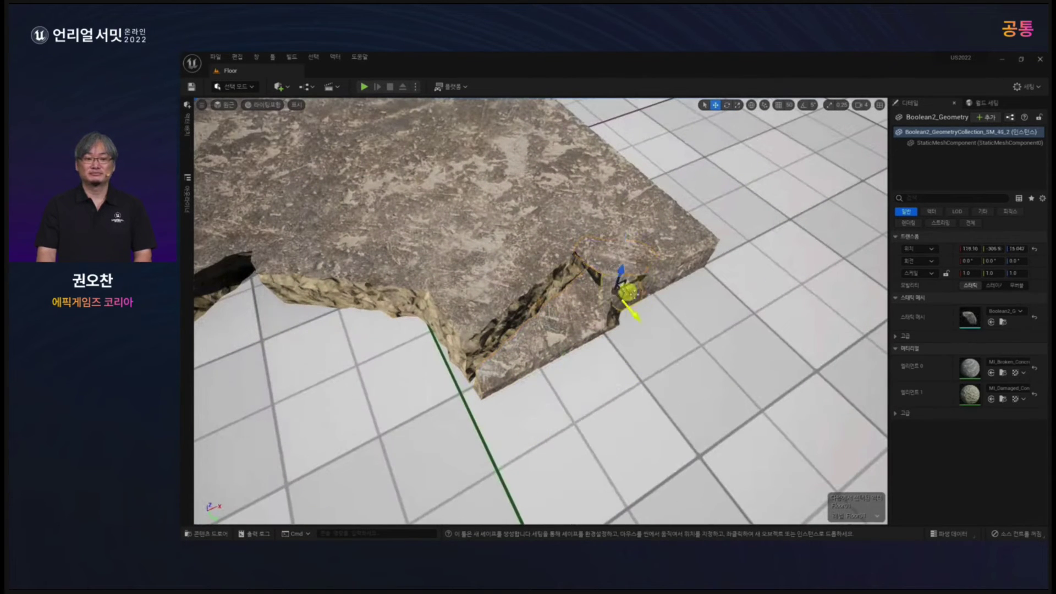
alt+drag(645, 333, 630, 266)
click(648, 323)
click(630, 266)
ctrl+click(629, 296)
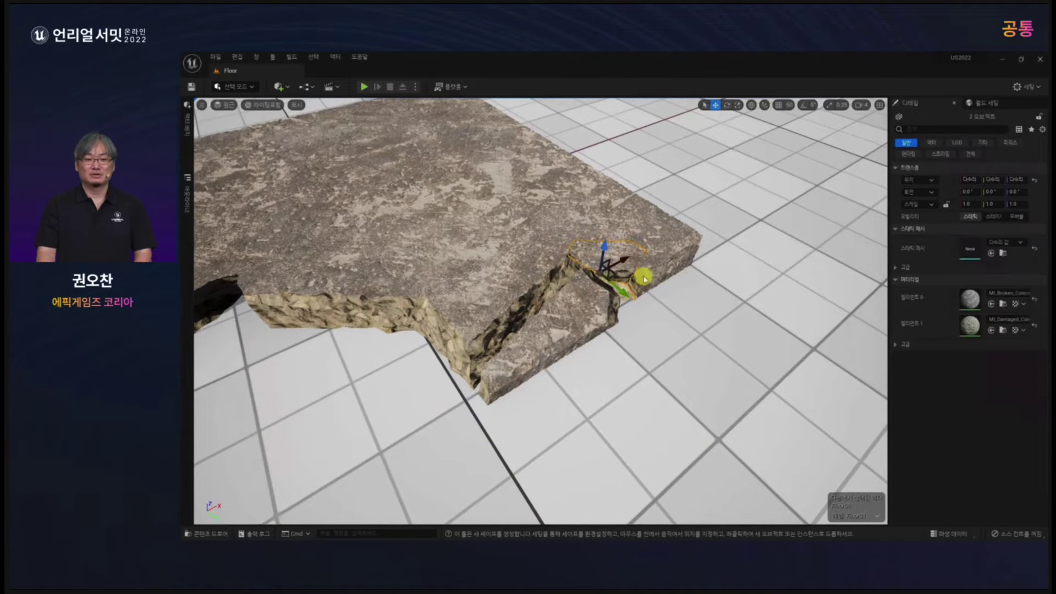
key(e)
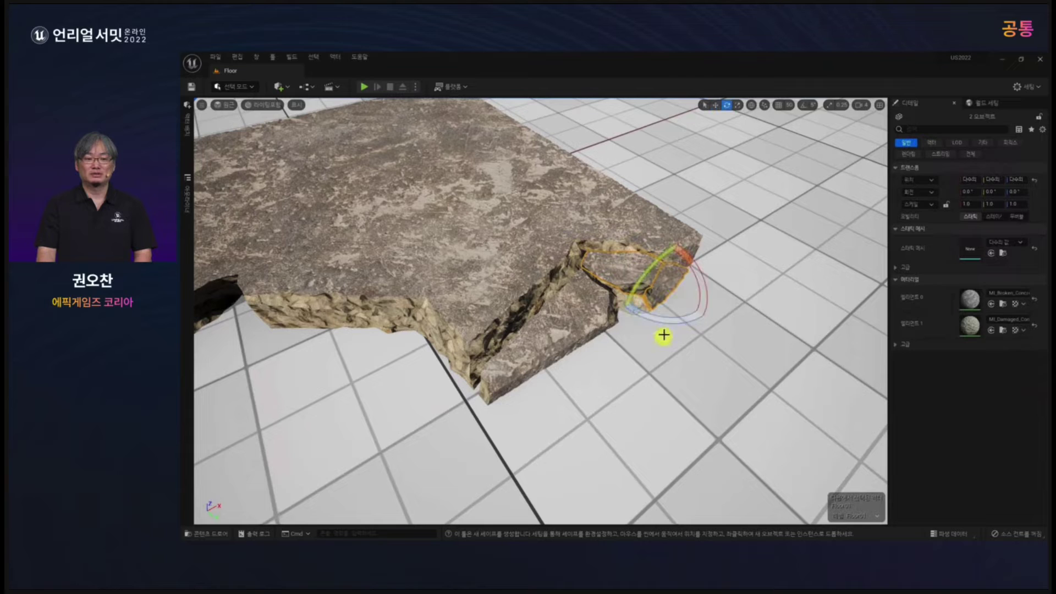
drag(696, 279, 638, 310)
key(w)
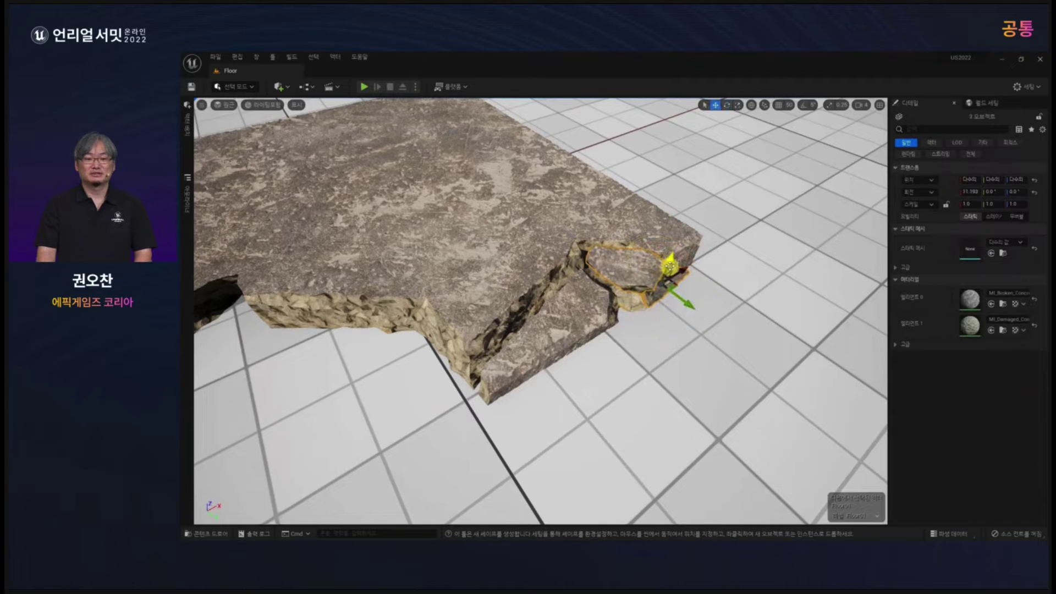
Rotate and shift the two chunks at the slab's outer corner so they sag away from the slab.
alt+drag(667, 273, 707, 279)
click(722, 286)
ctrl+click(701, 305)
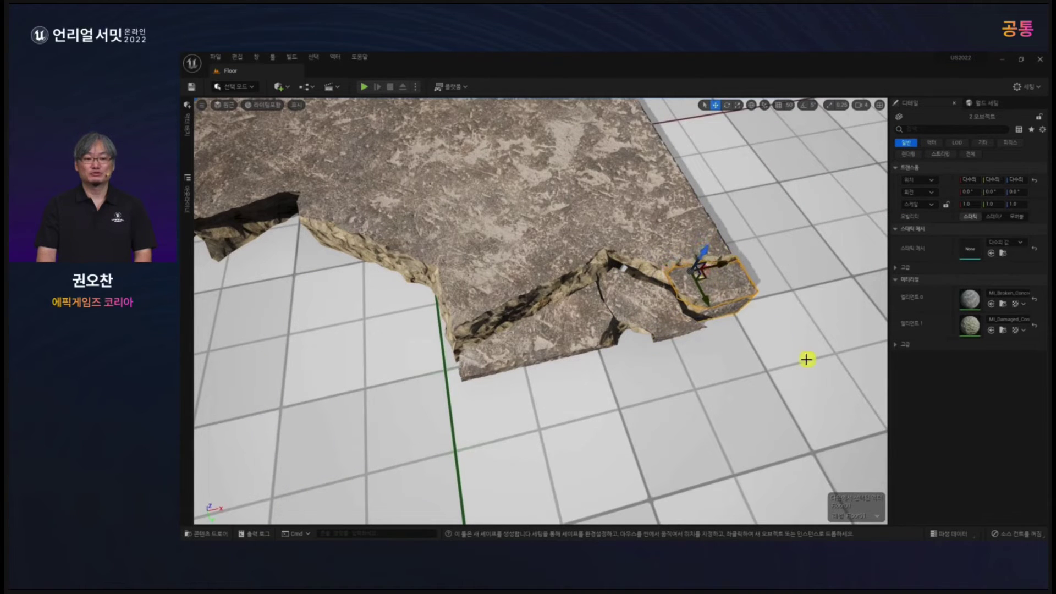
key(e)
alt+drag(806, 359, 780, 436)
drag(691, 365, 629, 401)
scroll(702, 384, up, 3)
key(w)
alt+drag(762, 376, 801, 407)
alt+right_drag(801, 407, 720, 372)
alt+drag(721, 373, 660, 434)
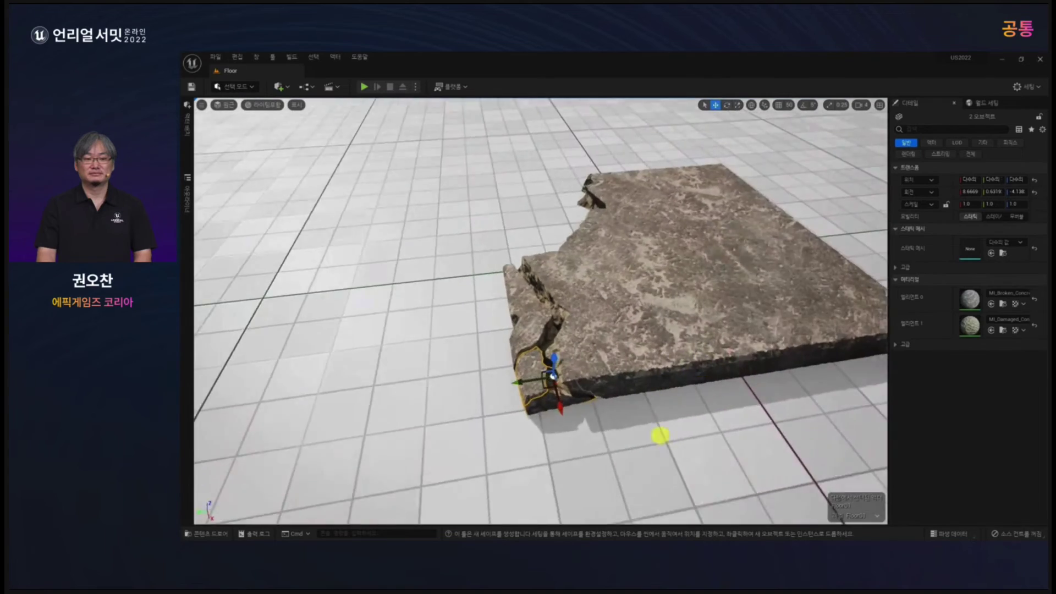
Select two neighbouring chunks along the upper side of the large crack and move them to open a gap behind them.
alt+middle_drag(660, 434, 610, 328)
alt+right_drag(611, 327, 627, 323)
alt+drag(626, 323, 511, 148)
click(476, 134)
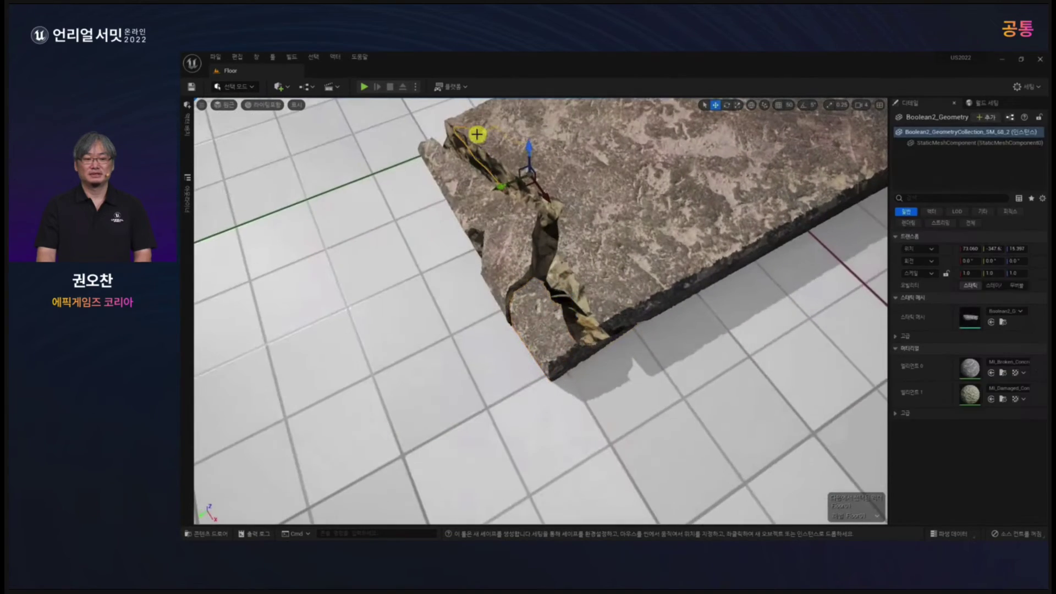
key(f)
click(391, 187)
alt+drag(406, 212, 400, 269)
ctrl+click(349, 298)
alt+drag(415, 312, 409, 327)
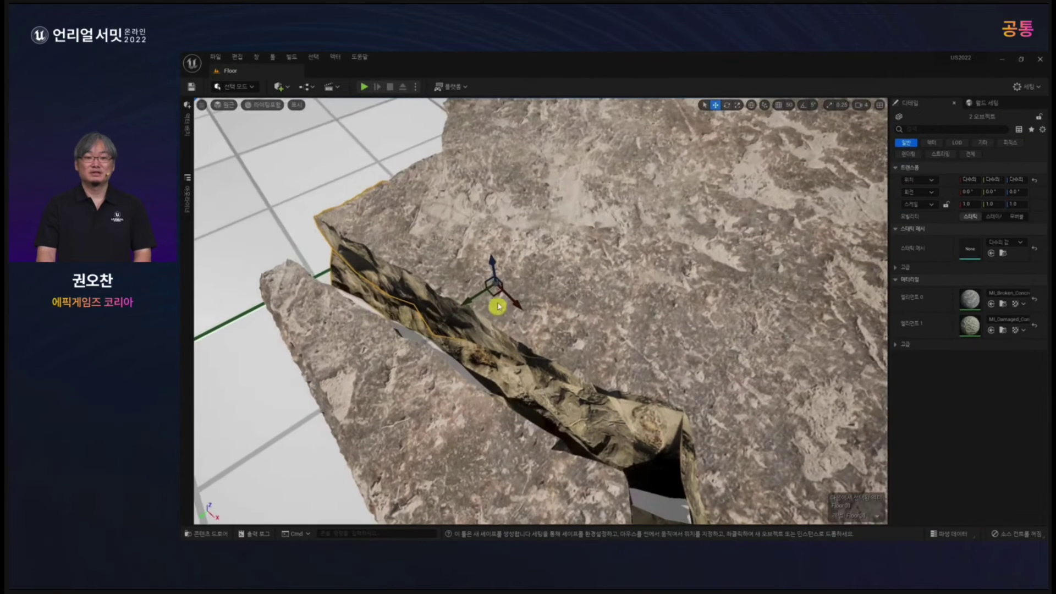
drag(495, 293, 528, 372)
Pull the chunk in the middle of the broken edge slightly outward and scale it uniformly to about 0.94 to open a crack.
alt+drag(545, 239, 420, 274)
alt+middle_drag(420, 273, 592, 243)
click(591, 243)
alt+drag(500, 252, 537, 281)
click(430, 215)
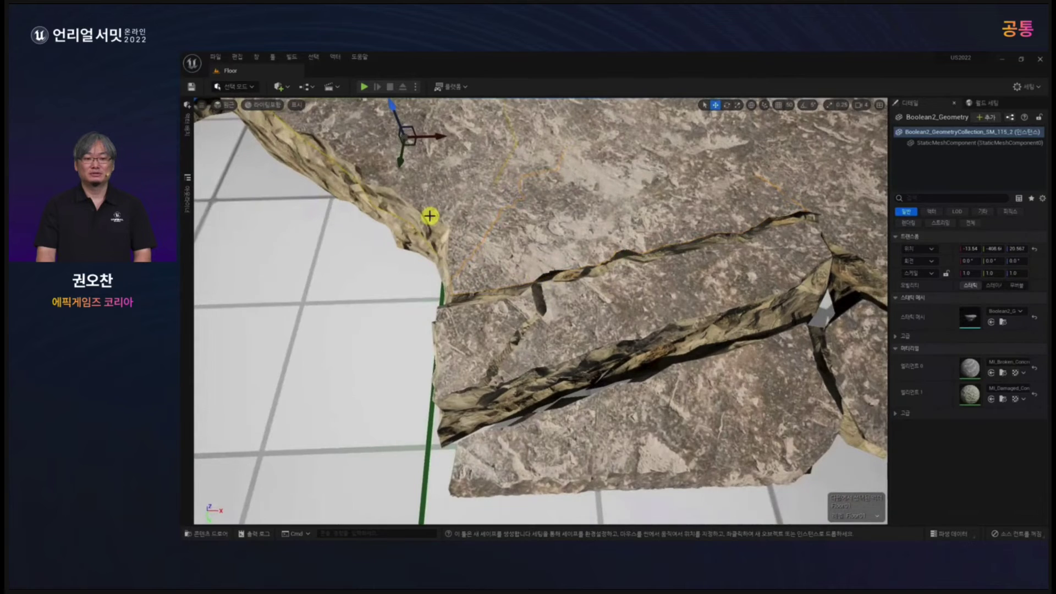
alt+middle_drag(406, 208, 377, 190)
click(560, 295)
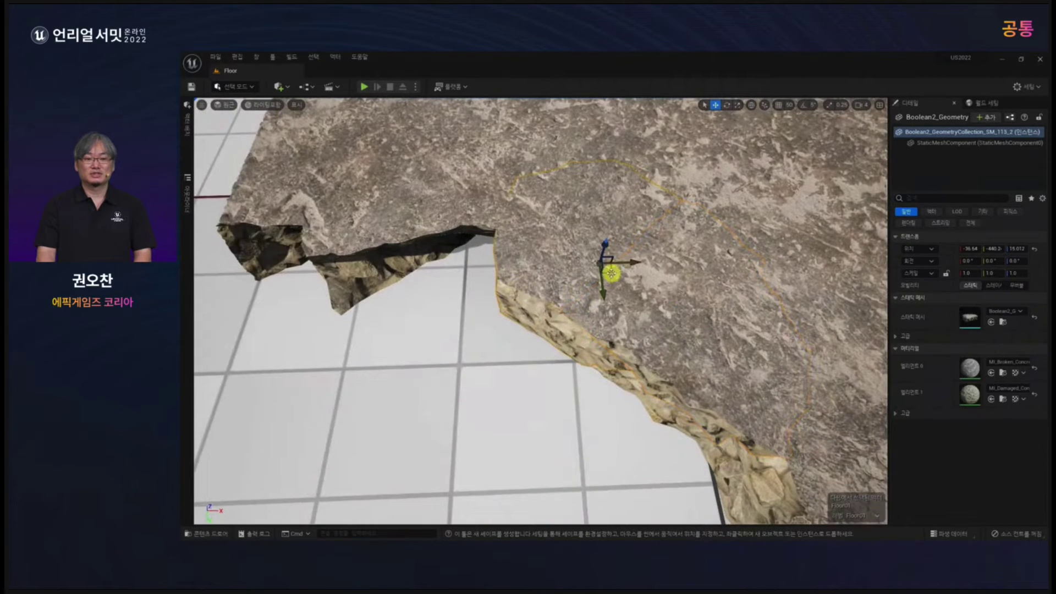
drag(611, 274, 604, 275)
alt+drag(544, 319, 529, 333)
key(r)
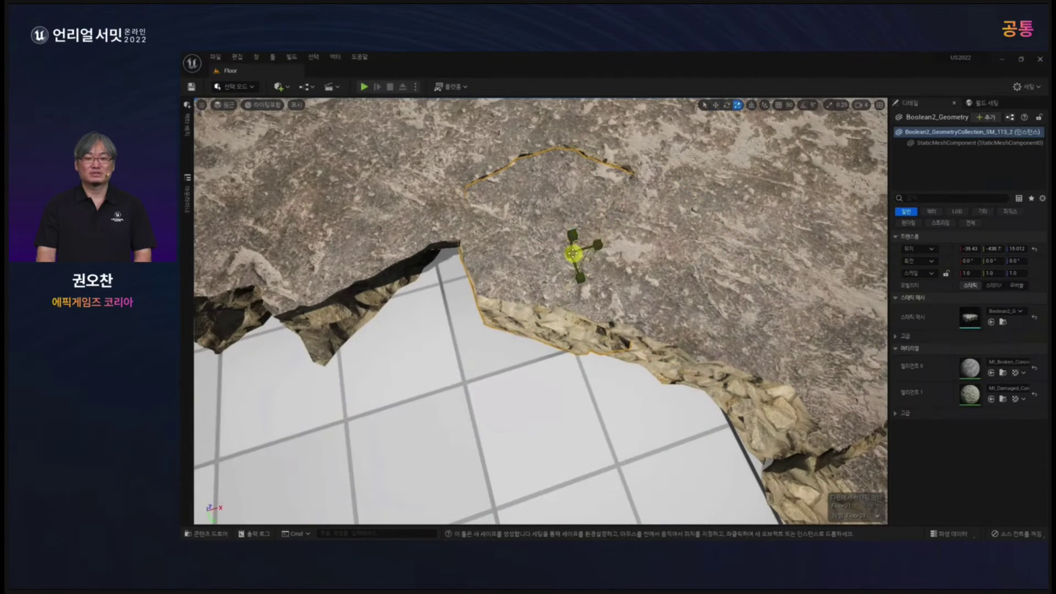
drag(572, 253, 505, 322)
key(w)
scroll(469, 314, down, 6)
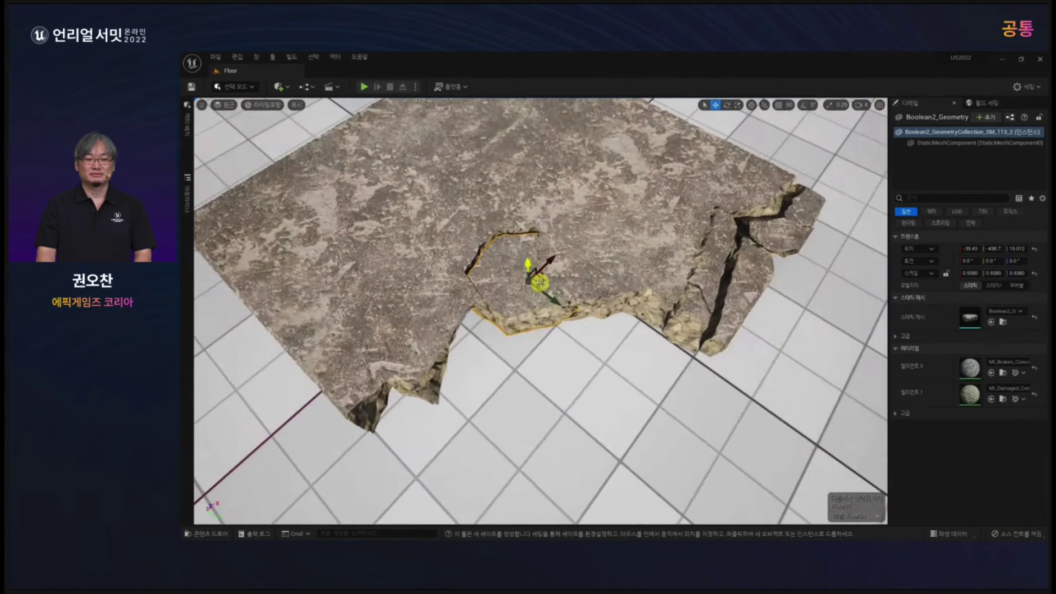
drag(542, 283, 551, 336)
Move the small chunks at the opposite end of the broken edge slightly away from the slab to form a crack.
alt+drag(486, 340, 480, 345)
click(444, 307)
mouse_move(453, 312)
alt+mouse_down()
mouse_move(426, 352)
mouse_move(451, 336)
mouse_move(431, 331)
mouse_move(447, 332)
alt+mouse_up()
click(410, 349)
ctrl+click(422, 342)
key(ctrl+z)
alt+drag(392, 364, 393, 369)
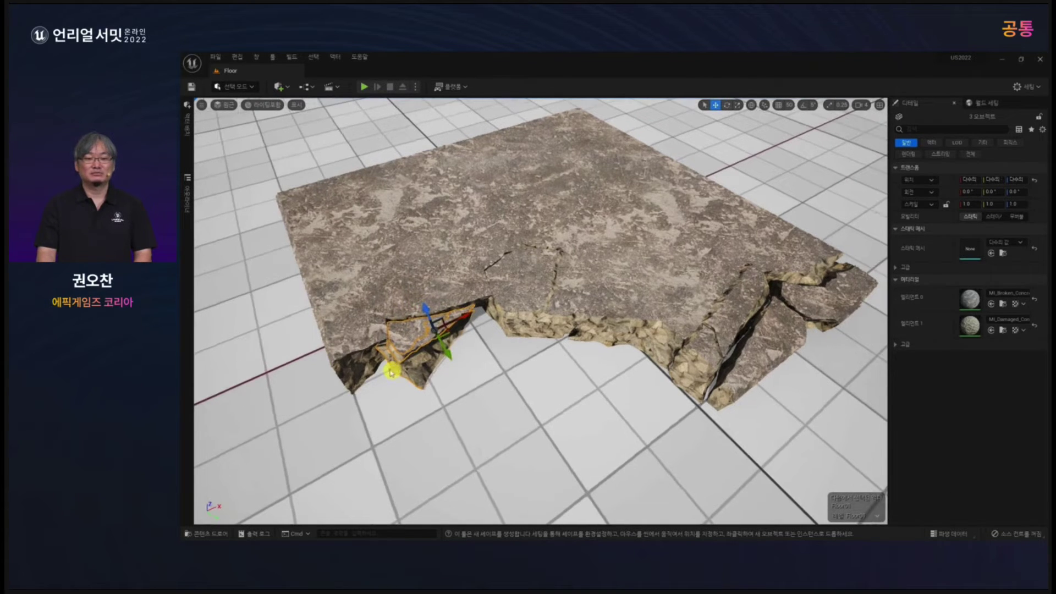
Shift the two chunks at the end corner outward and select the neighbouring chunk on the slab's side edge.
click(361, 357)
ctrl+click(388, 341)
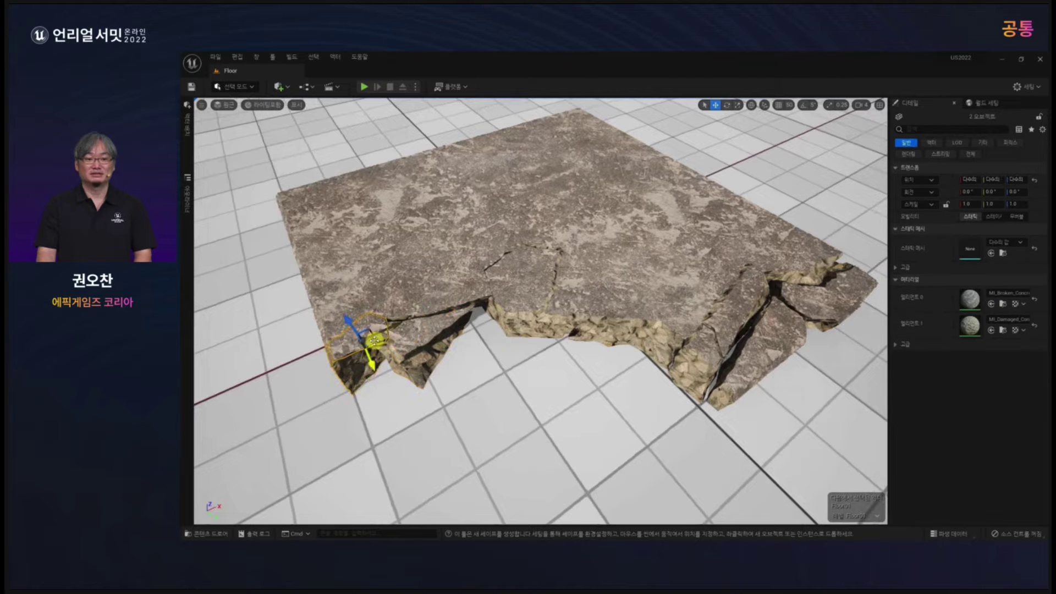
drag(383, 330, 259, 378)
click(318, 432)
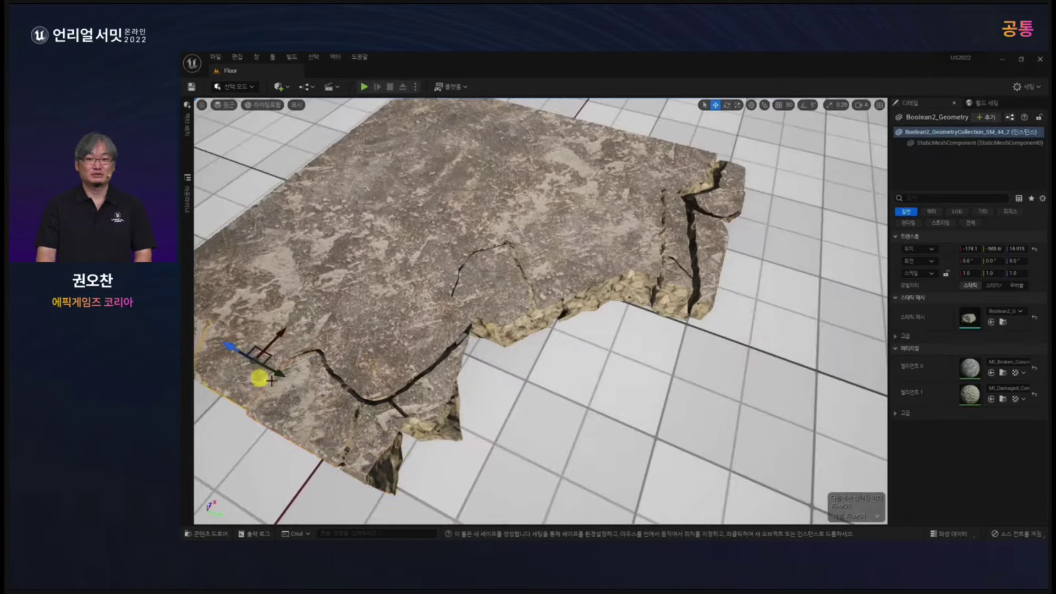
scroll(350, 389, down, 5)
Select the chunks next to the scaled middle piece and move them slightly outward to extend the crack.
alt+drag(424, 414, 554, 323)
click(559, 291)
key(f)
ctrl+click(547, 417)
alt+drag(625, 361, 680, 352)
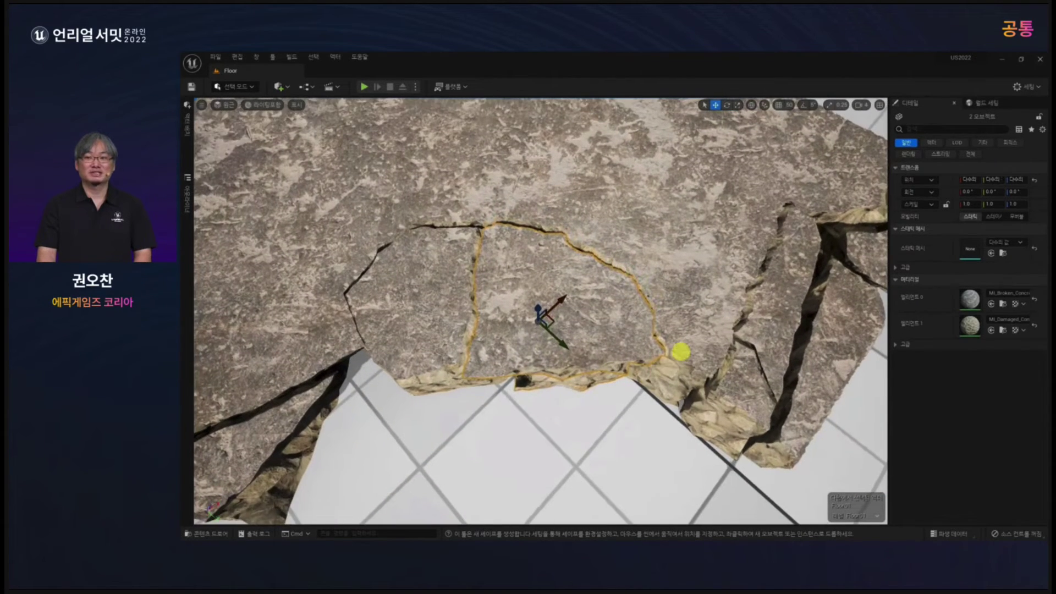
Select the next two chunks between the middle piece and the large crack and shift them to open a thin gap.
click(697, 348)
click(711, 351)
ctrl+click(691, 359)
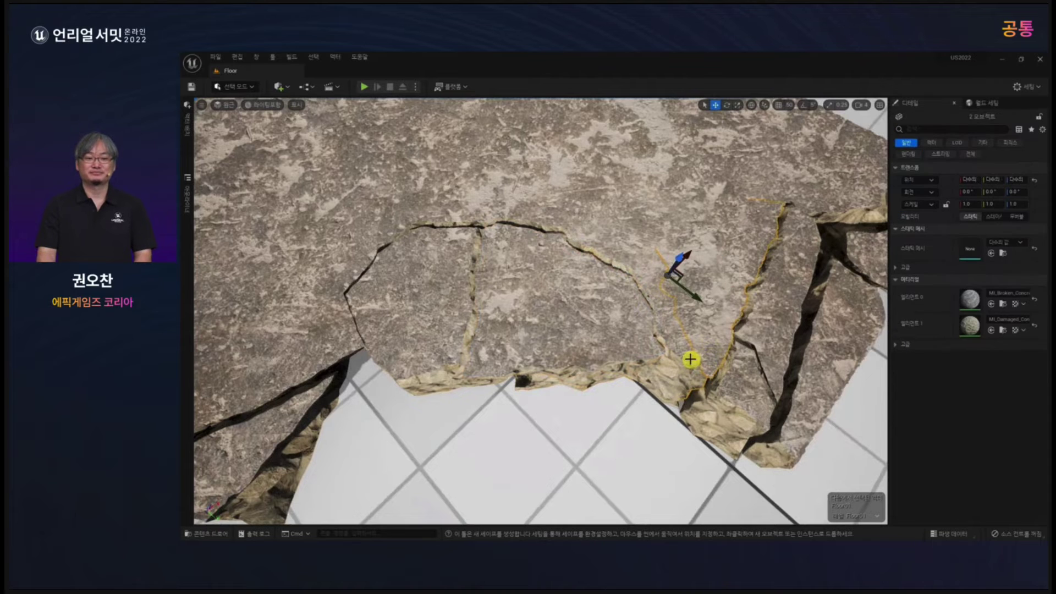
drag(698, 290, 683, 281)
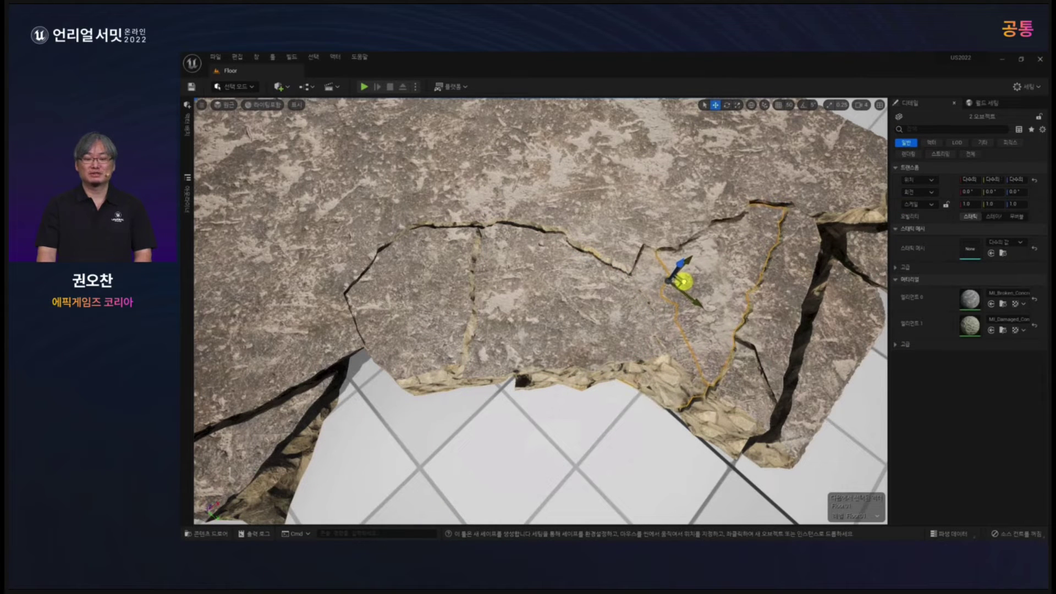
Tilt the chunks beside the large crack about 5° around the X axis and shift them away from the slab.
alt+drag(669, 405, 621, 408)
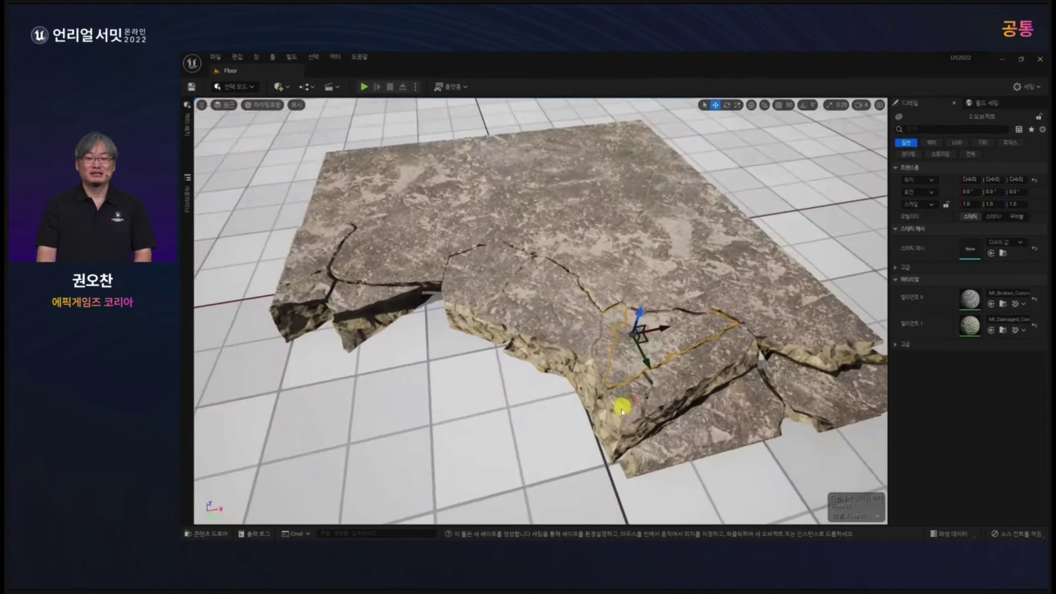
alt+right_drag(640, 440, 568, 414)
alt+drag(568, 415, 631, 441)
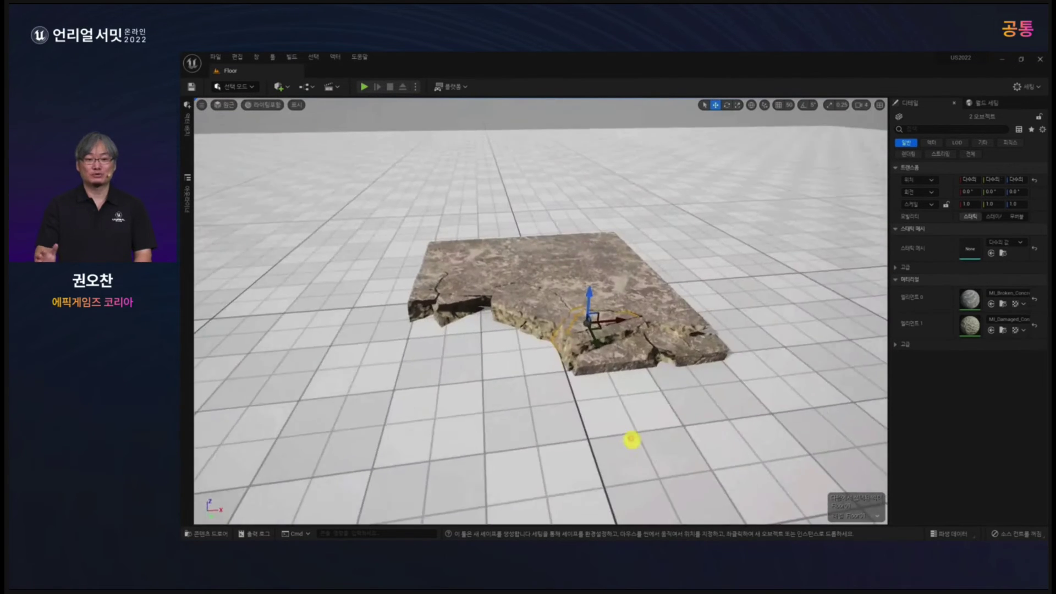
alt+right_drag(631, 441, 630, 420)
key(e)
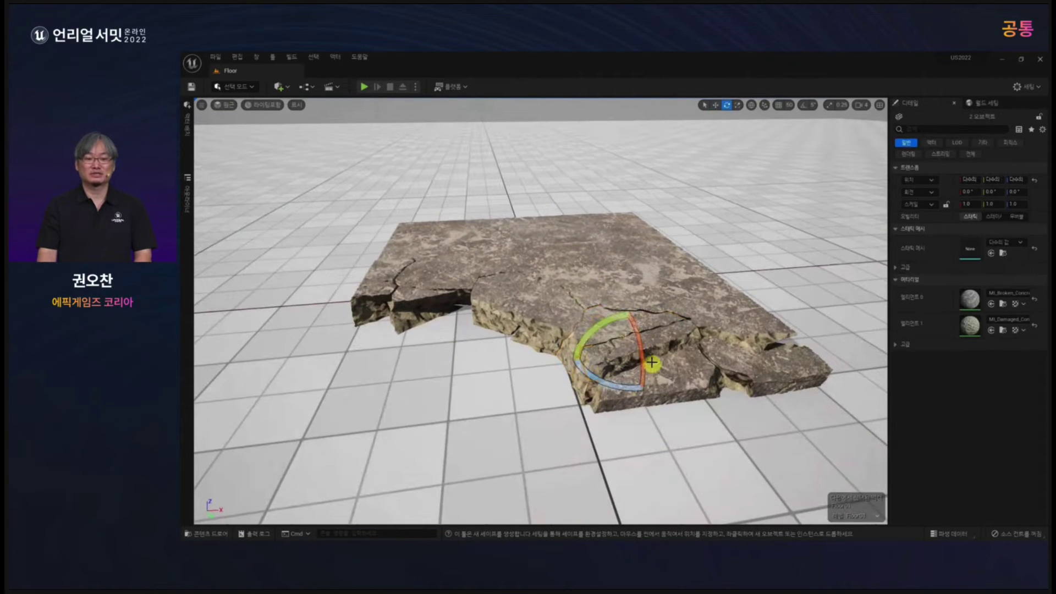
drag(650, 370, 644, 352)
alt+right_drag(647, 352, 612, 404)
alt+drag(535, 424, 541, 420)
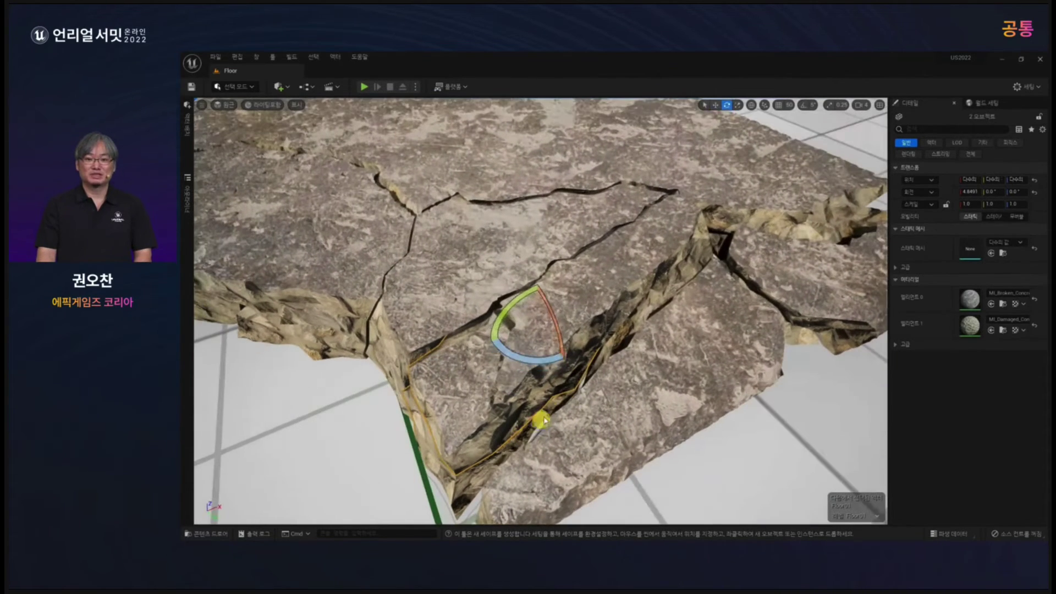
key(w)
drag(556, 327, 539, 346)
Shift the narrow chunk beside the large crack together with its adjoining piece, and undo the last move.
click(582, 298)
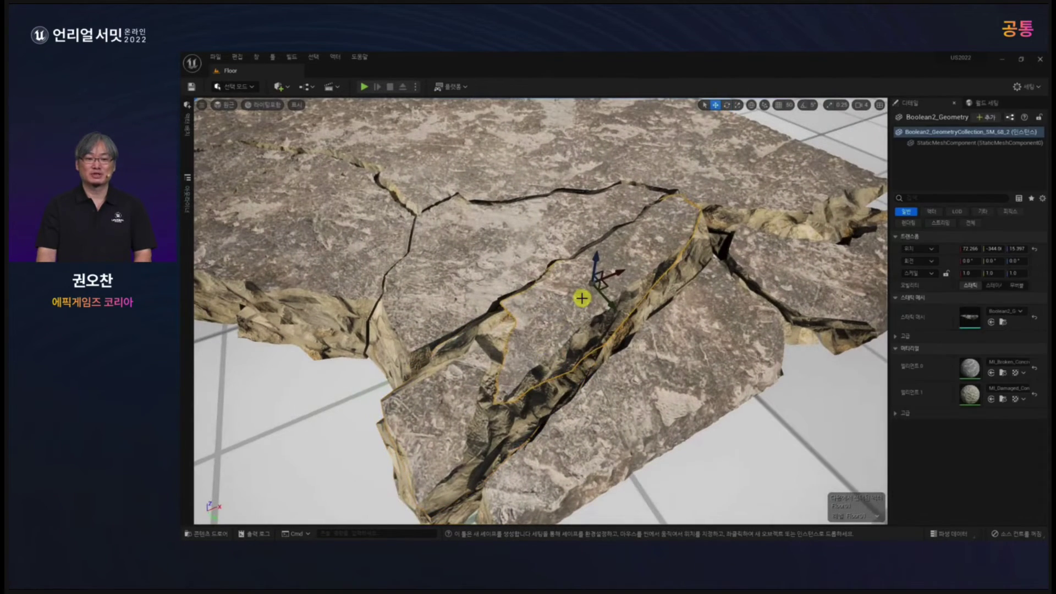
drag(612, 287, 650, 290)
key(ctrl+z)
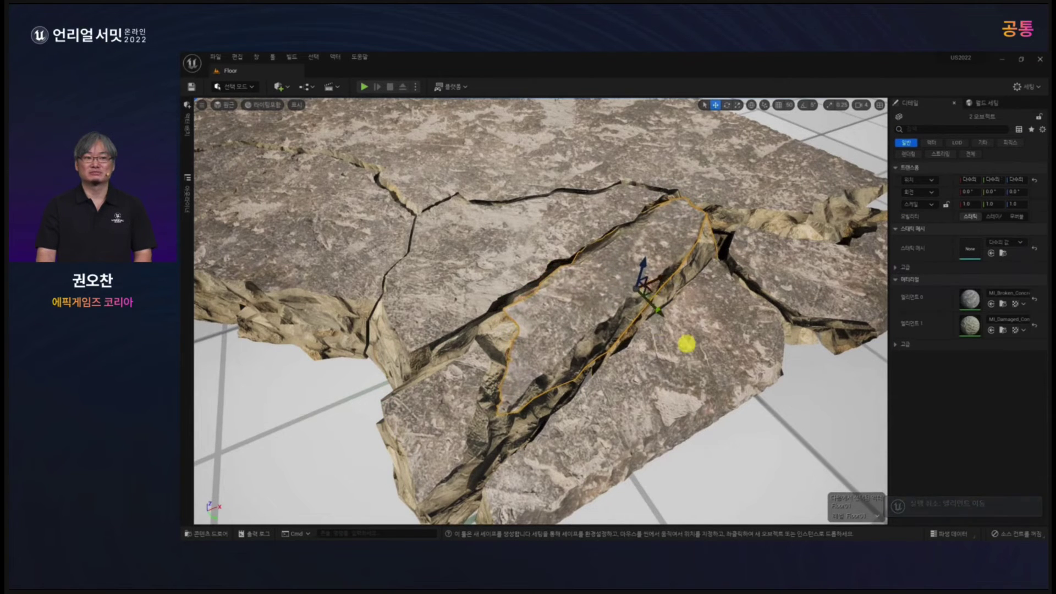
Rotate the two selected chunks beside the large crack to about 5° around X and -1.5° around Y.
alt+drag(687, 344, 672, 298)
key(e)
mouse_move(642, 256)
mouse_down()
mouse_move(702, 370)
mouse_move(654, 257)
mouse_up()
key(w)
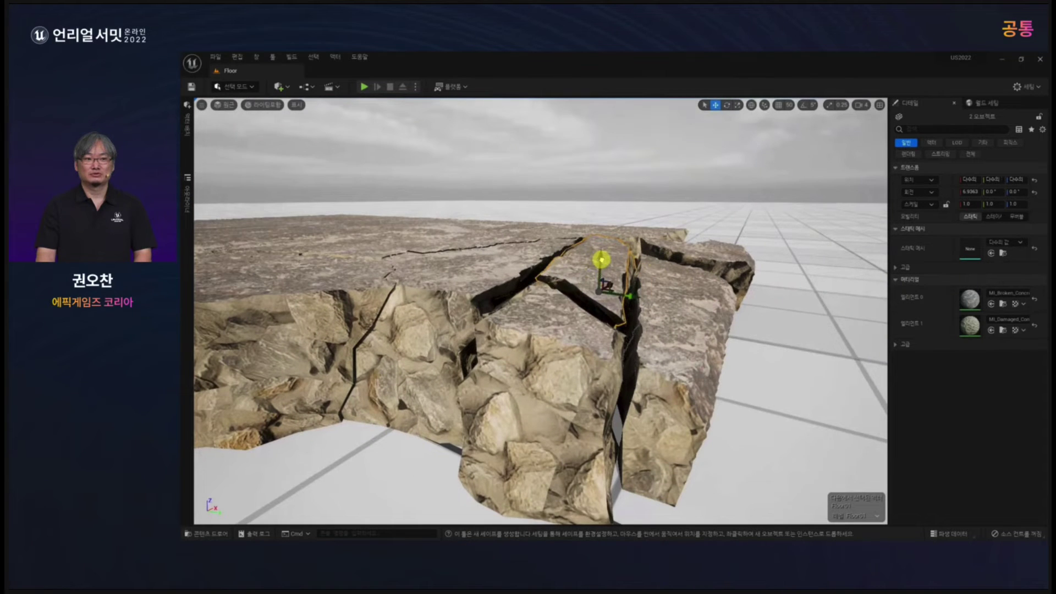
key(e)
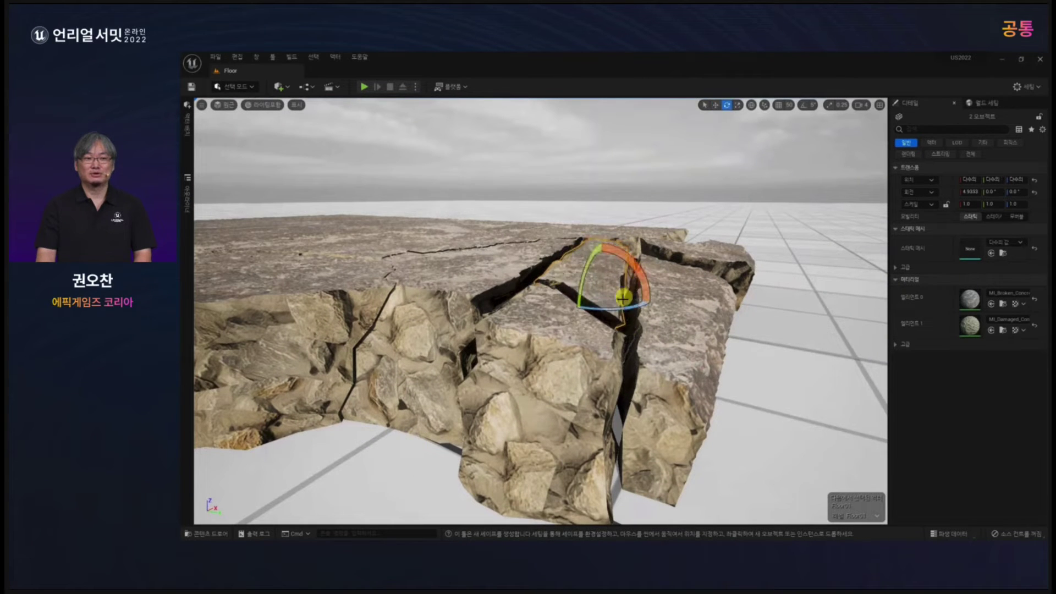
mouse_move(623, 298)
alt+mouse_down()
mouse_move(566, 372)
mouse_move(596, 289)
mouse_move(604, 300)
alt+mouse_up()
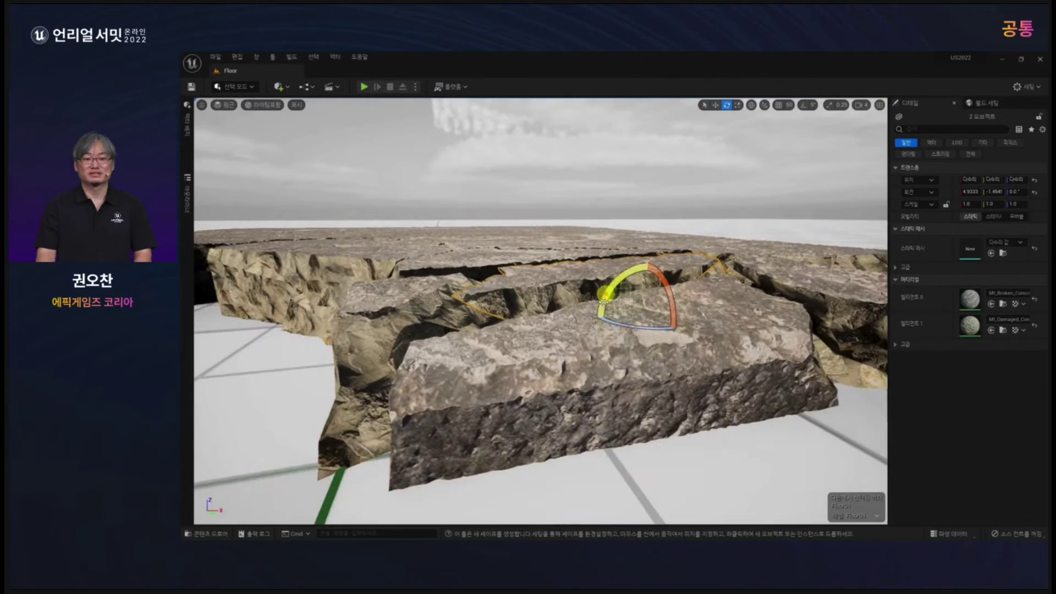
Select the outer corner chunk bordering the large crack and shift it slightly away from the slab.
scroll(575, 377, down, 5)
alt+drag(575, 377, 624, 432)
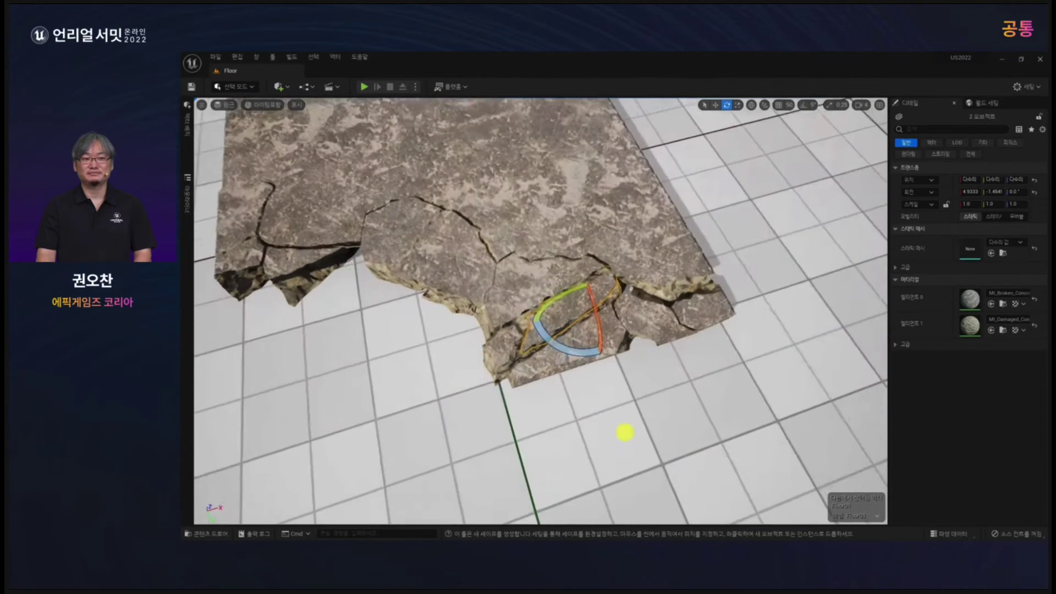
click(658, 276)
click(684, 274)
key(f)
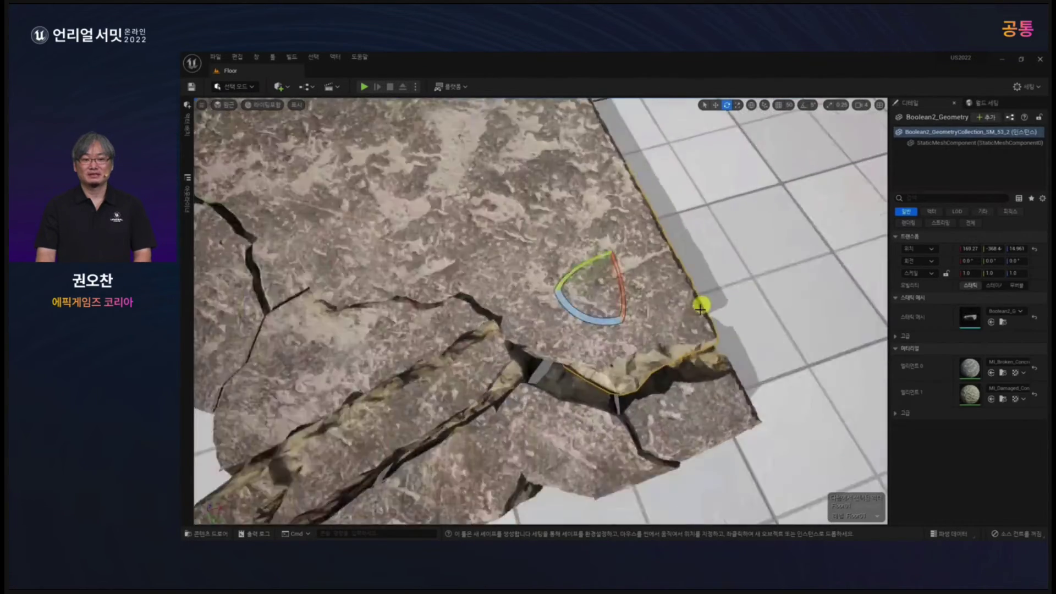
alt+drag(700, 304, 622, 368)
key(w)
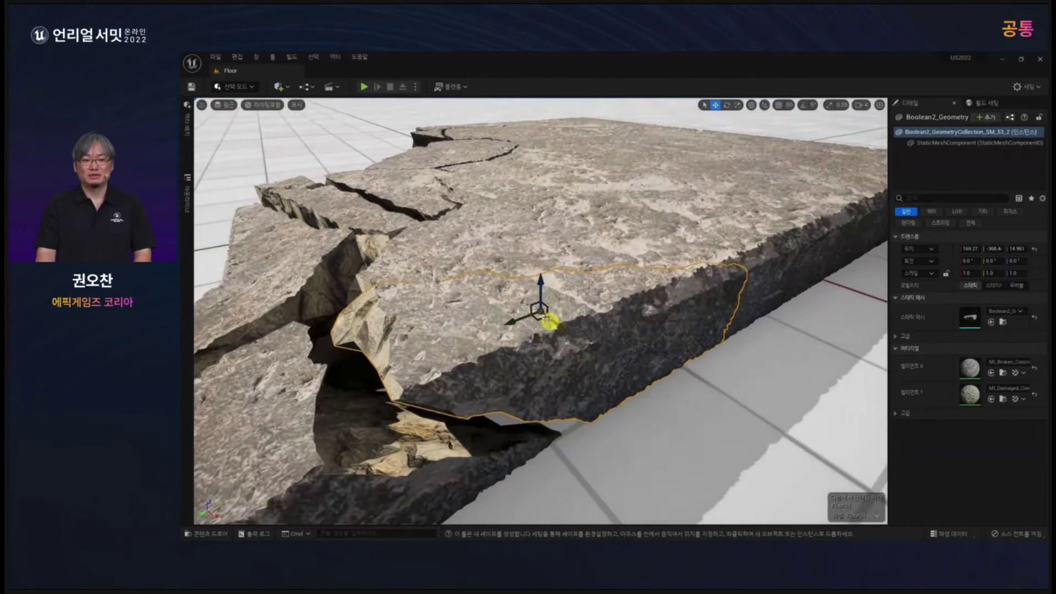
mouse_move(529, 315)
alt+mouse_down()
mouse_move(518, 318)
mouse_move(608, 424)
mouse_move(537, 333)
alt+mouse_up()
scroll(598, 401, down, 5)
alt+drag(598, 403, 770, 402)
click(502, 393)
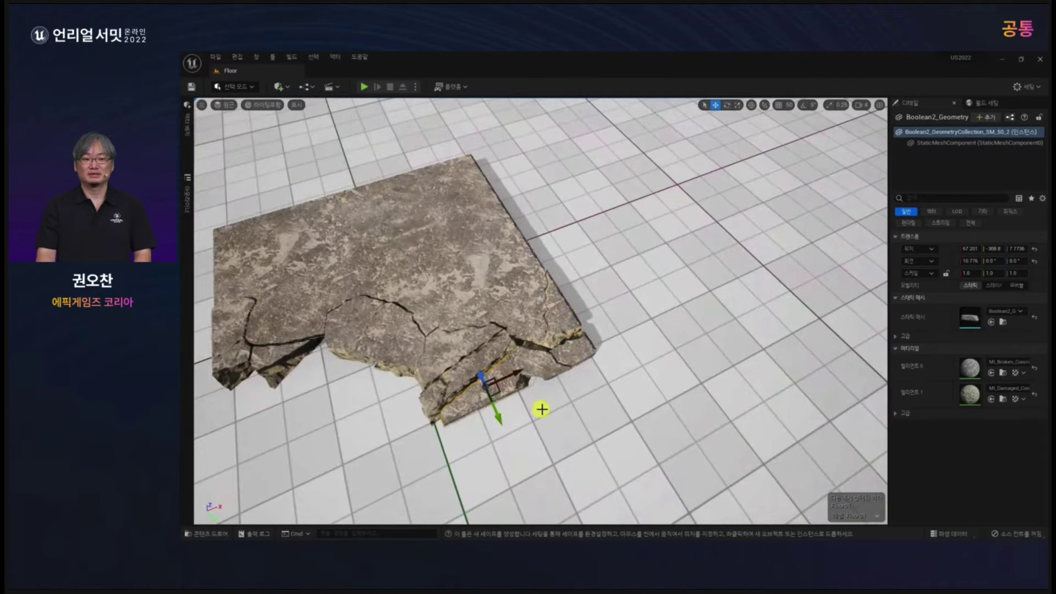
alt+drag(486, 427, 632, 361)
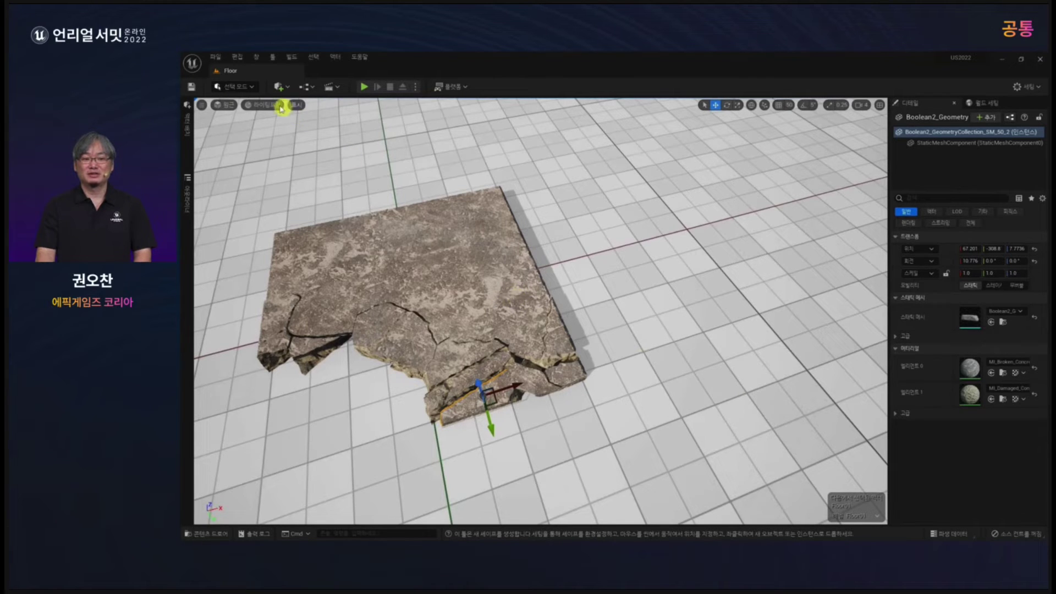
In modeling mode, create a cylinder with radius 2, height 200 and multiple height subdivisions on the grid beside the slab.
click(242, 87)
click(247, 139)
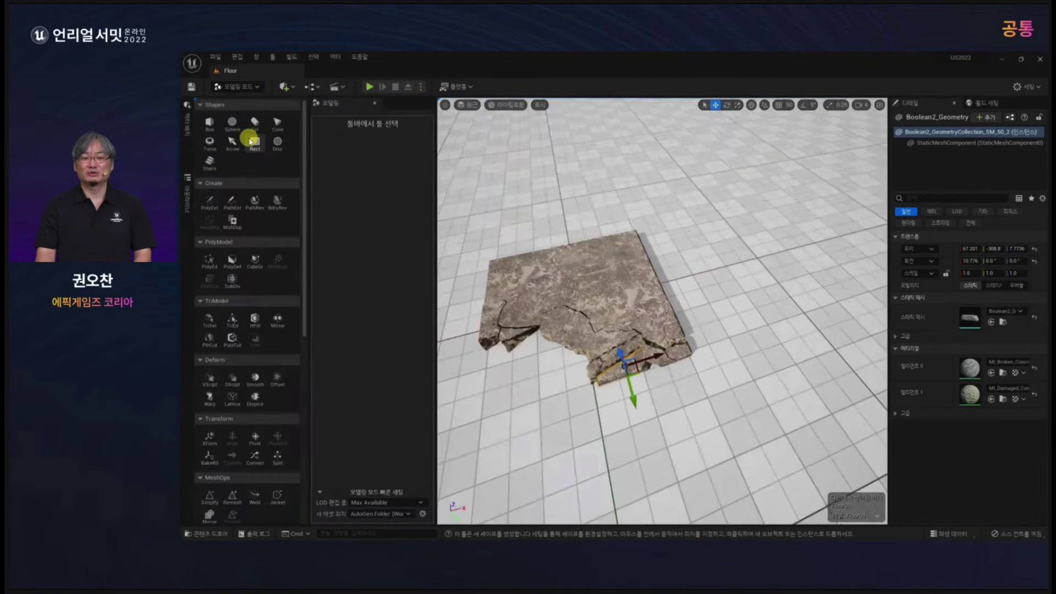
click(256, 122)
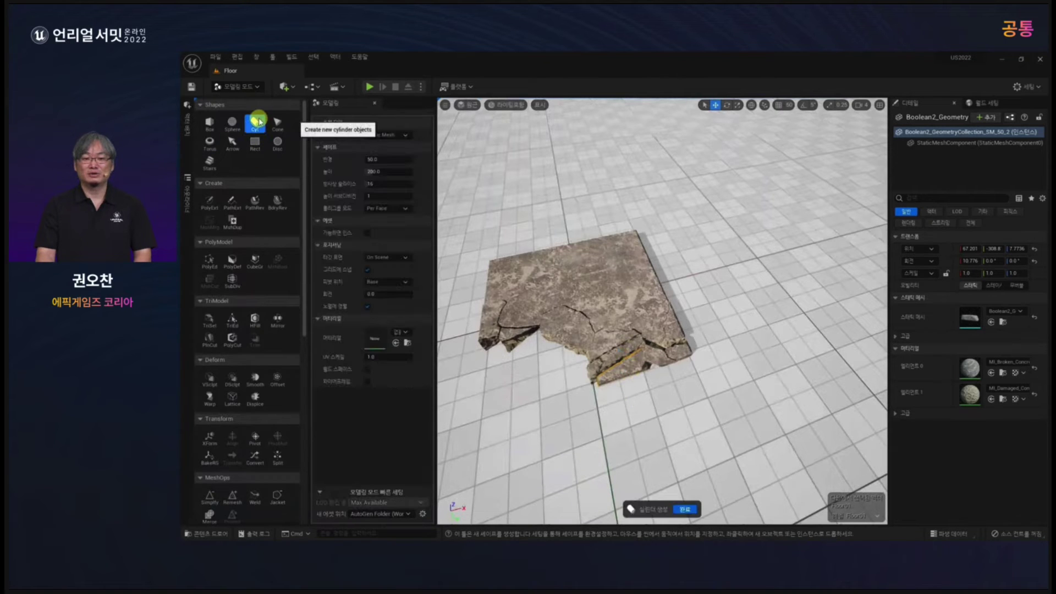
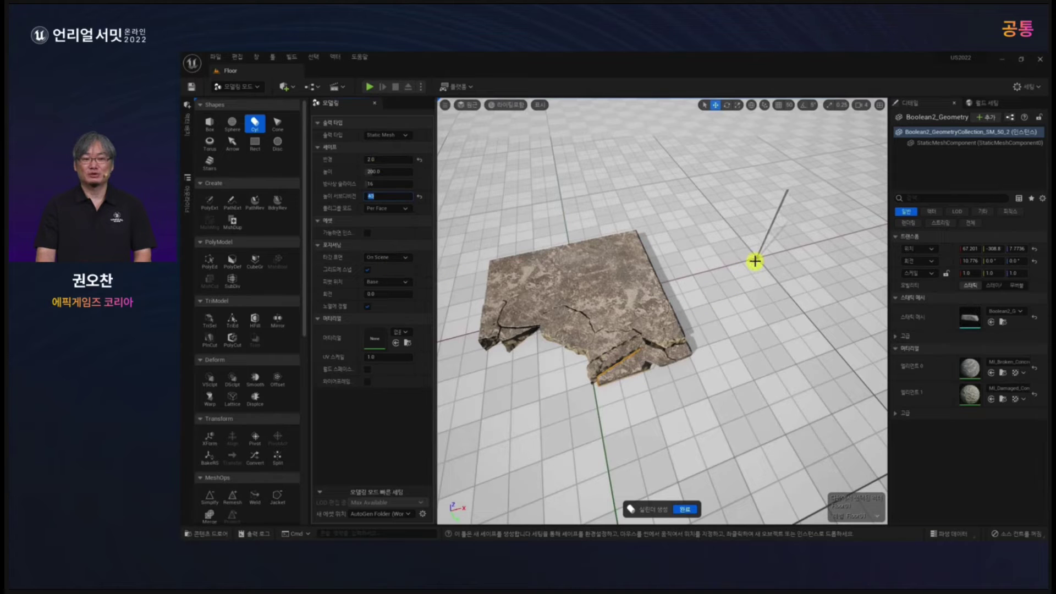
click(757, 257)
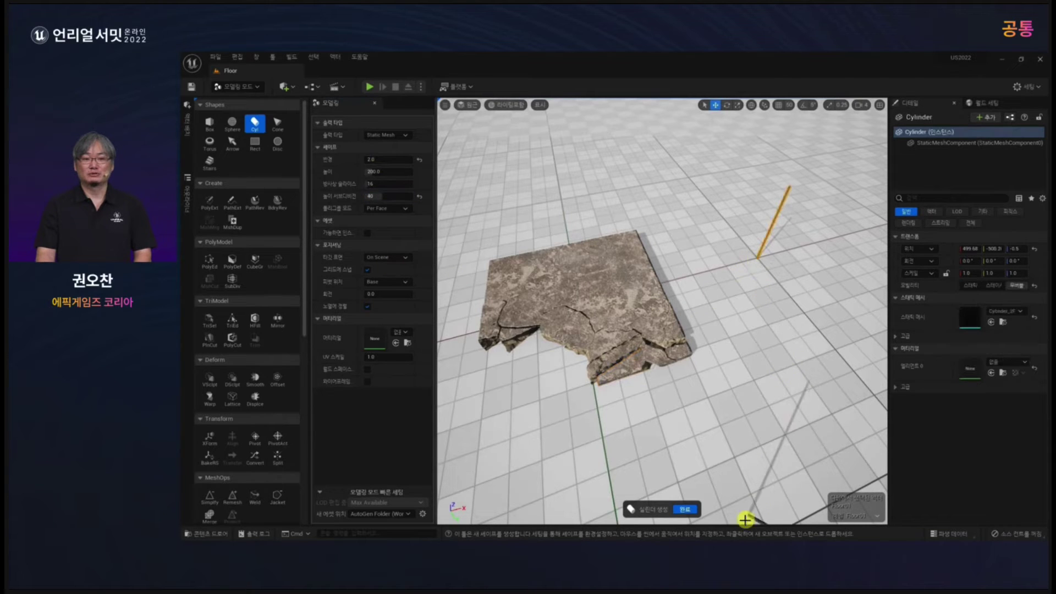
click(687, 508)
Rotate the cylinder to about 90.4° around the X axis so it lies flat, and raise it slightly above the floor.
key(f)
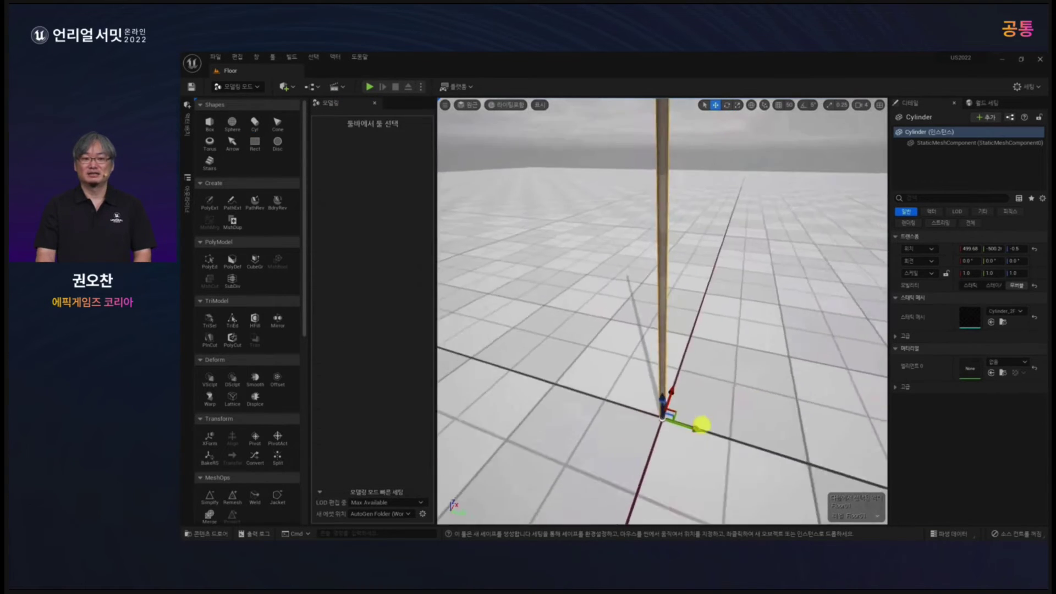
key(e)
drag(642, 320, 727, 396)
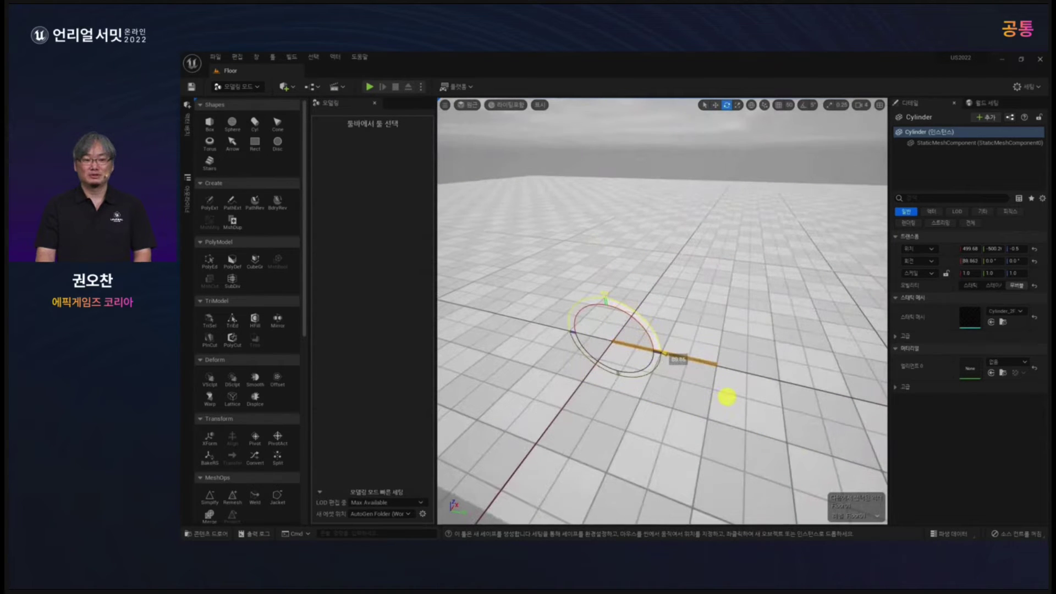
key(w)
drag(611, 313, 608, 308)
key(f)
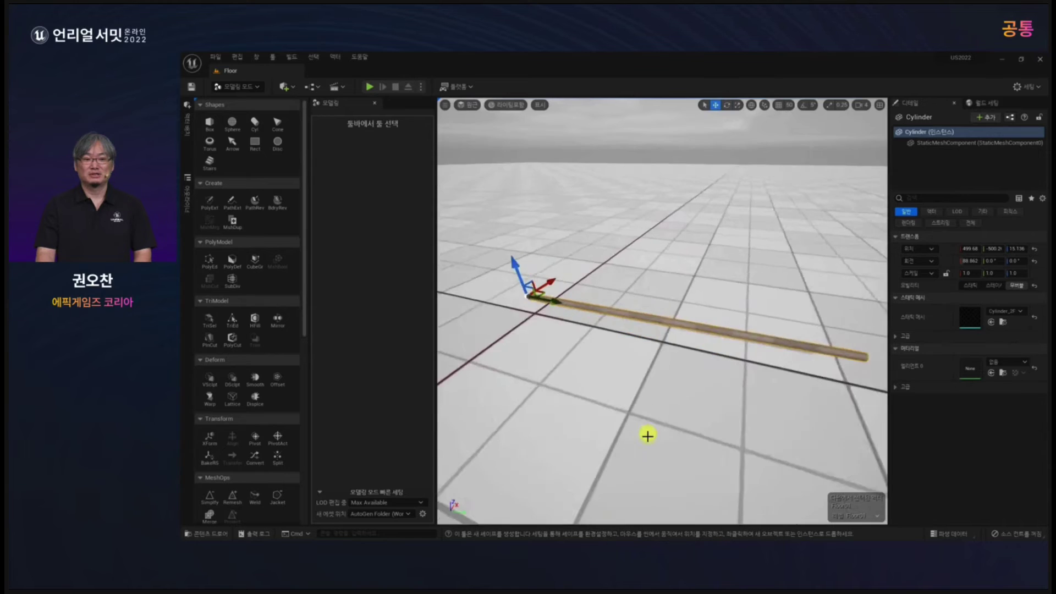
mouse_move(649, 434)
alt+mouse_down()
mouse_move(636, 455)
mouse_move(647, 450)
alt+mouse_up()
scroll(641, 407, down, 3)
key(e)
drag(583, 296, 497, 395)
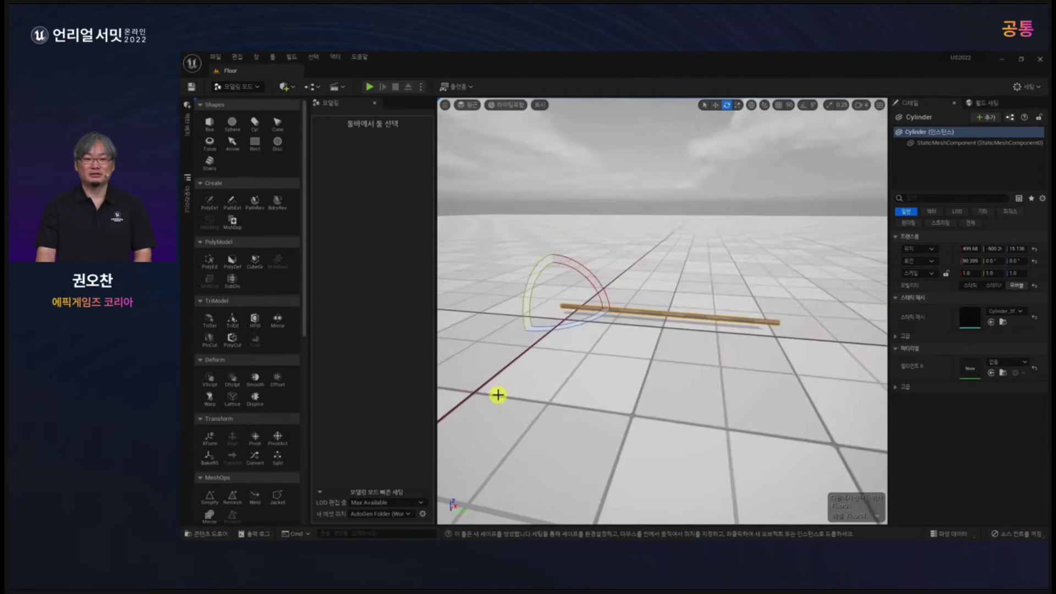
Start a Lattice deformation on the bar with a 2 × 2 × 20 resolution and bend its end down using the outermost control points.
click(232, 398)
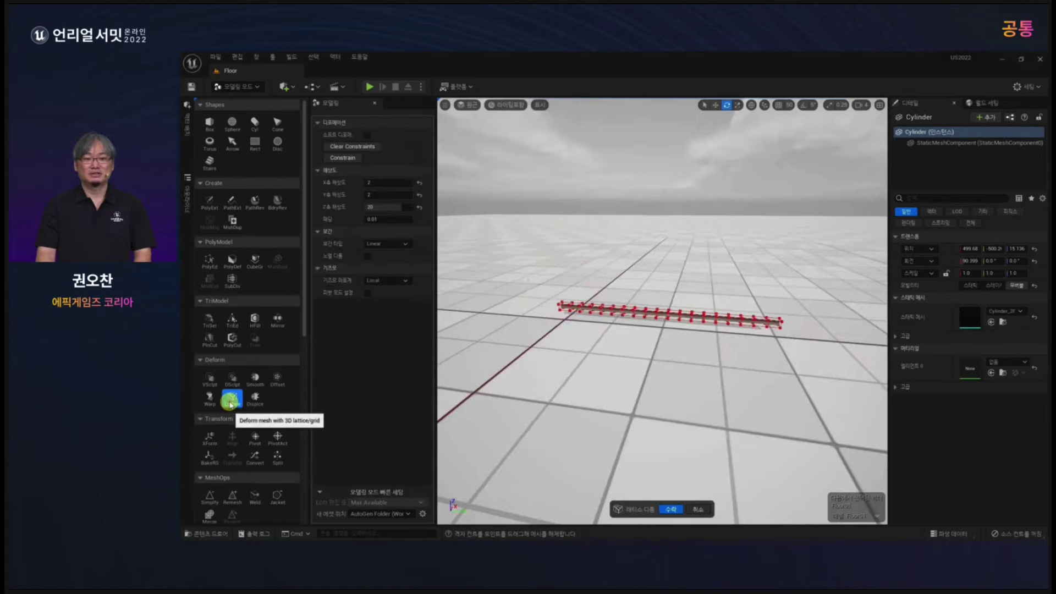
alt+drag(627, 375, 639, 387)
middle_drag(639, 387, 663, 363)
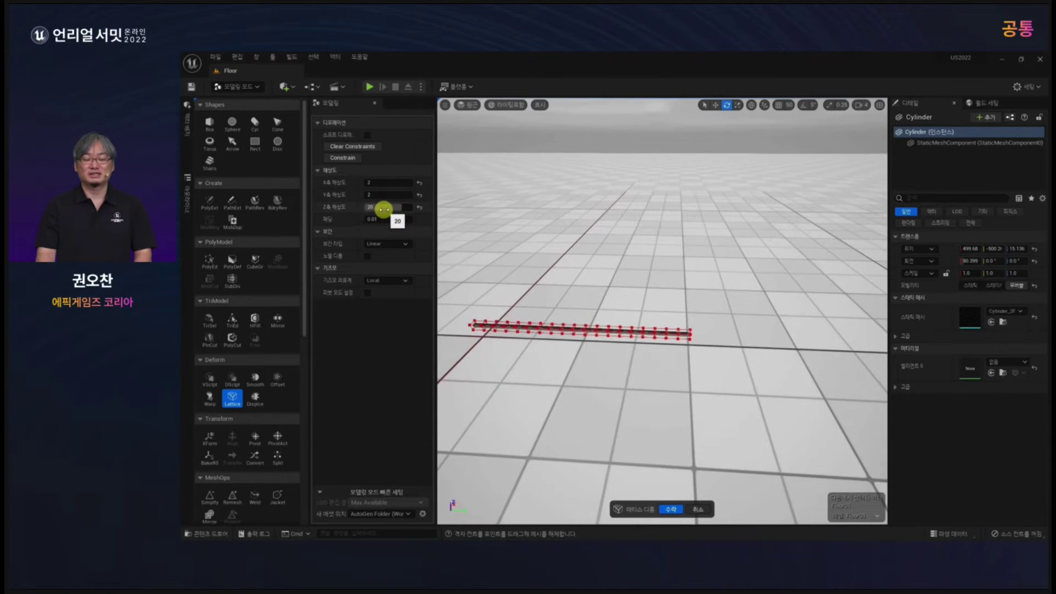
middle_drag(613, 368, 615, 370)
alt+right_drag(615, 370, 631, 393)
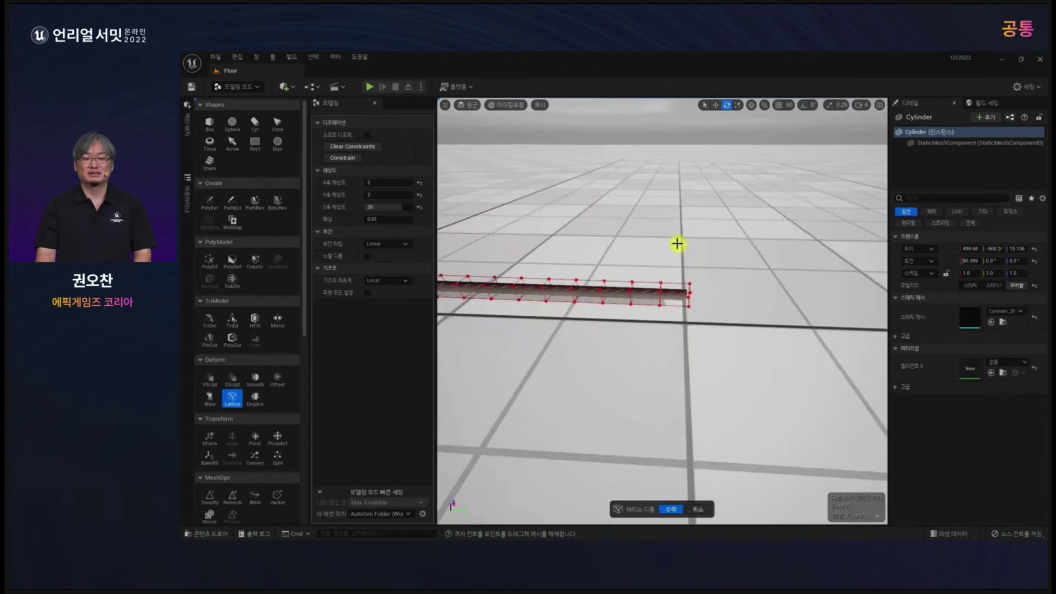
drag(677, 243, 763, 301)
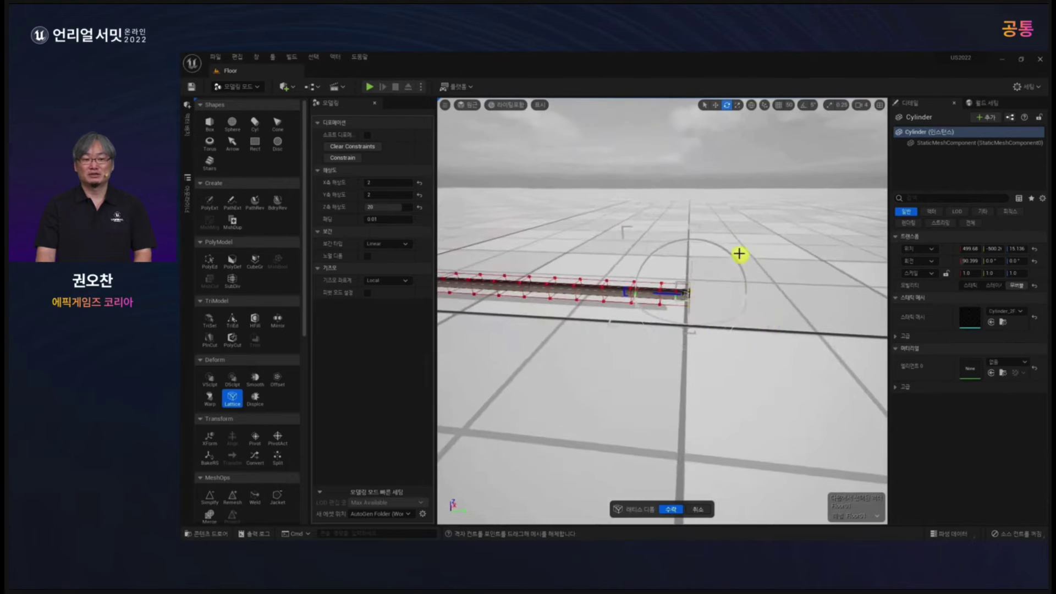
drag(733, 252, 736, 264)
key(w)
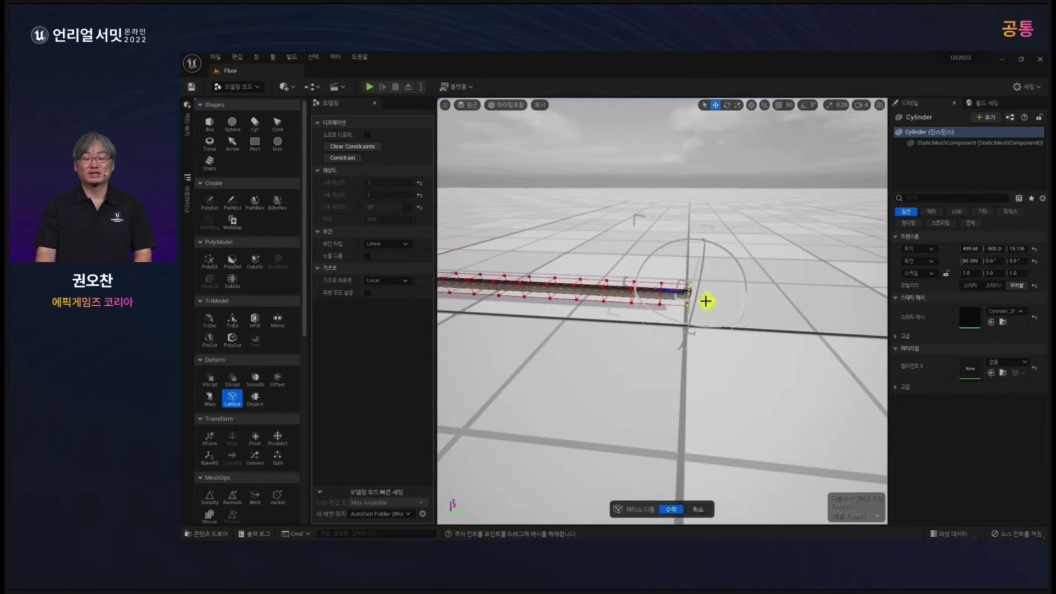
click(681, 282)
drag(651, 231, 732, 328)
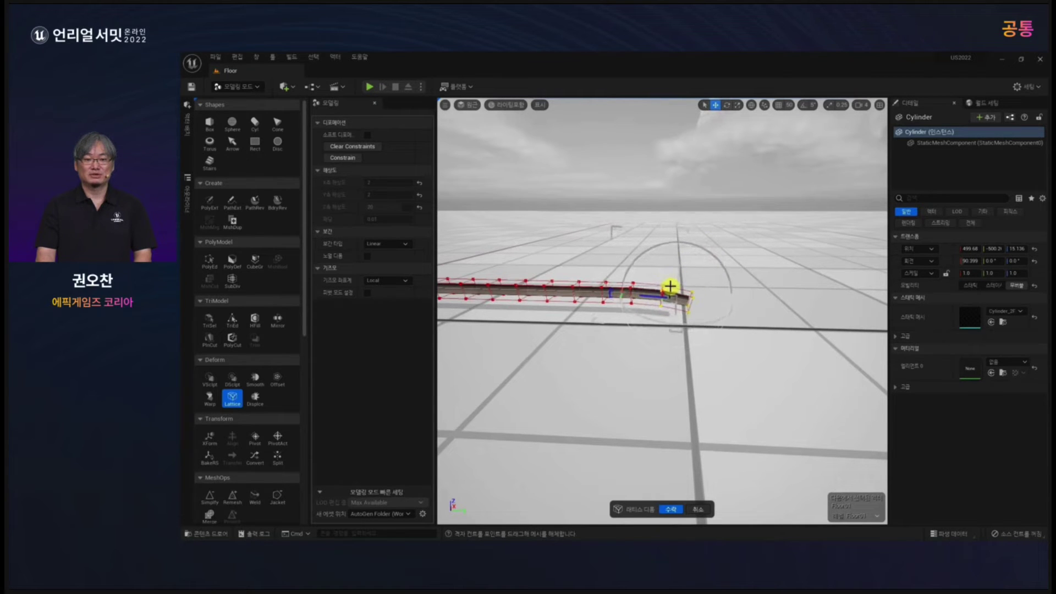
Lower the last three rings of lattice points and shift the next ring to shape the bend.
drag(621, 229, 766, 372)
alt+drag(672, 343, 670, 342)
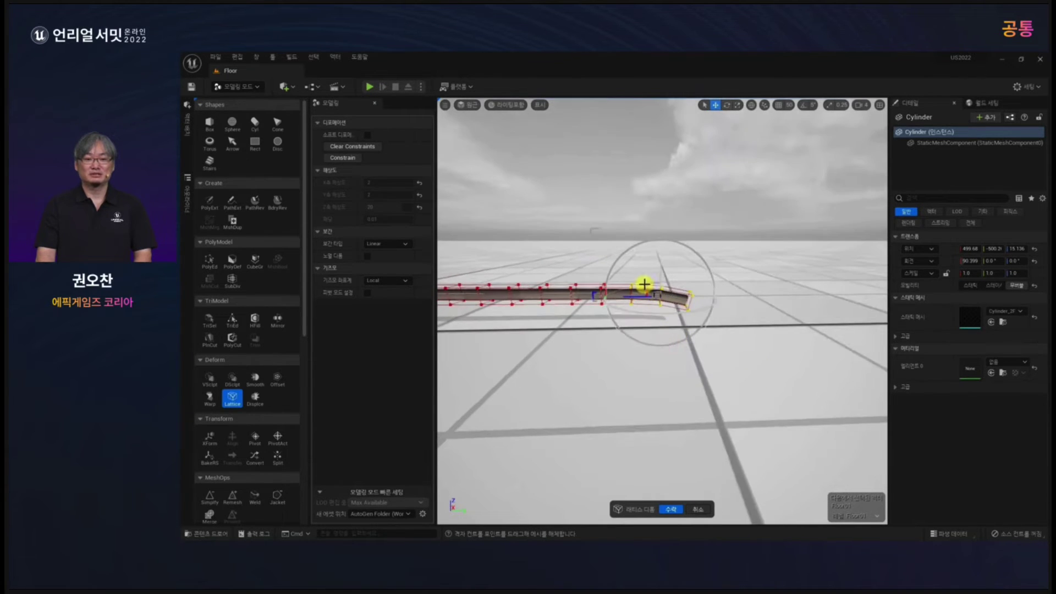
drag(644, 284, 648, 290)
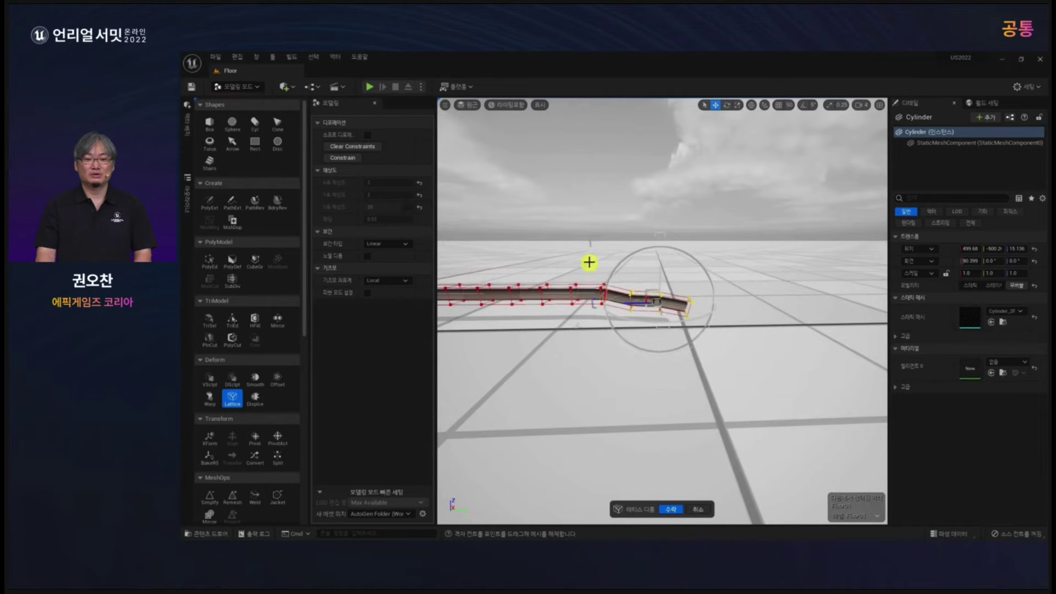
drag(589, 262, 607, 330)
alt+drag(607, 329, 599, 321)
drag(612, 283, 613, 286)
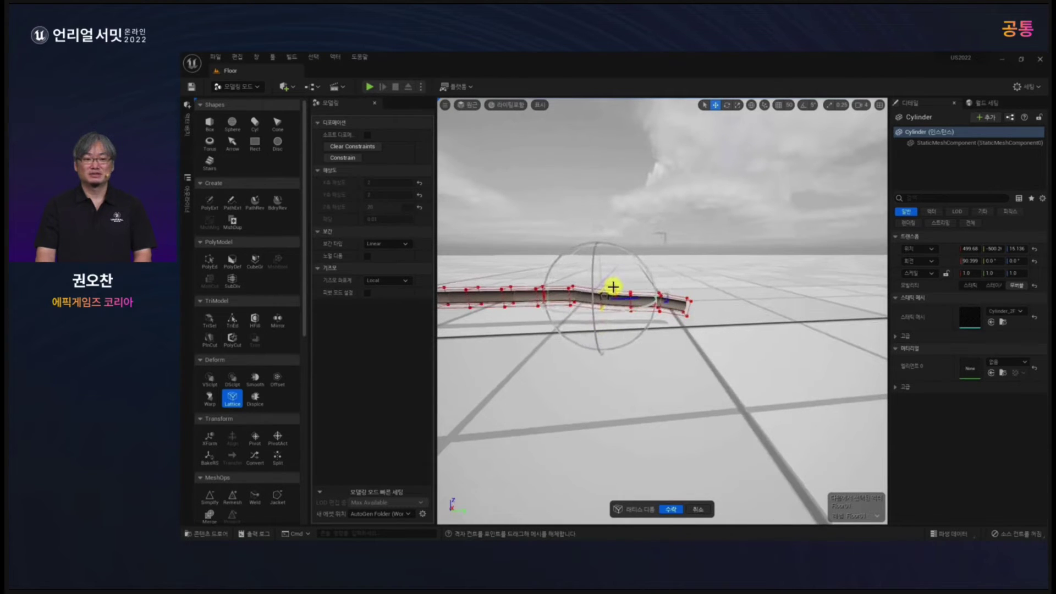
Select another ring of lattice points further along the bar and shift it slightly to add a kink.
alt+drag(516, 276, 543, 280)
click(542, 282)
alt+drag(543, 336, 643, 316)
drag(642, 212, 663, 296)
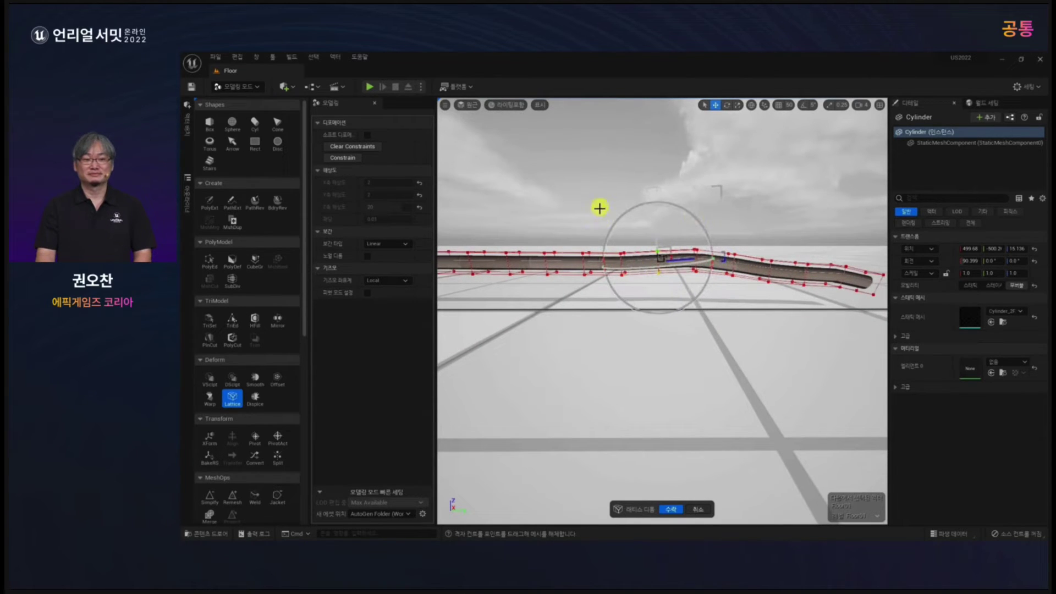
Shift the outer sections of lattice points up and down to give the bar uneven waves, and accept the deformation.
alt+drag(602, 353, 618, 355)
drag(577, 222, 890, 368)
drag(687, 237, 685, 238)
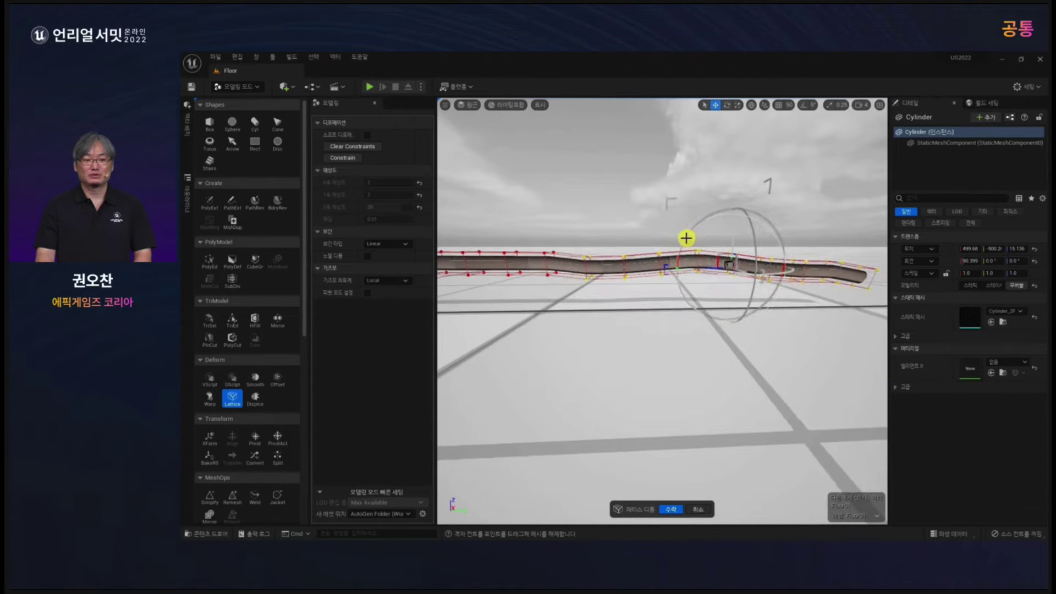
drag(731, 246, 732, 239)
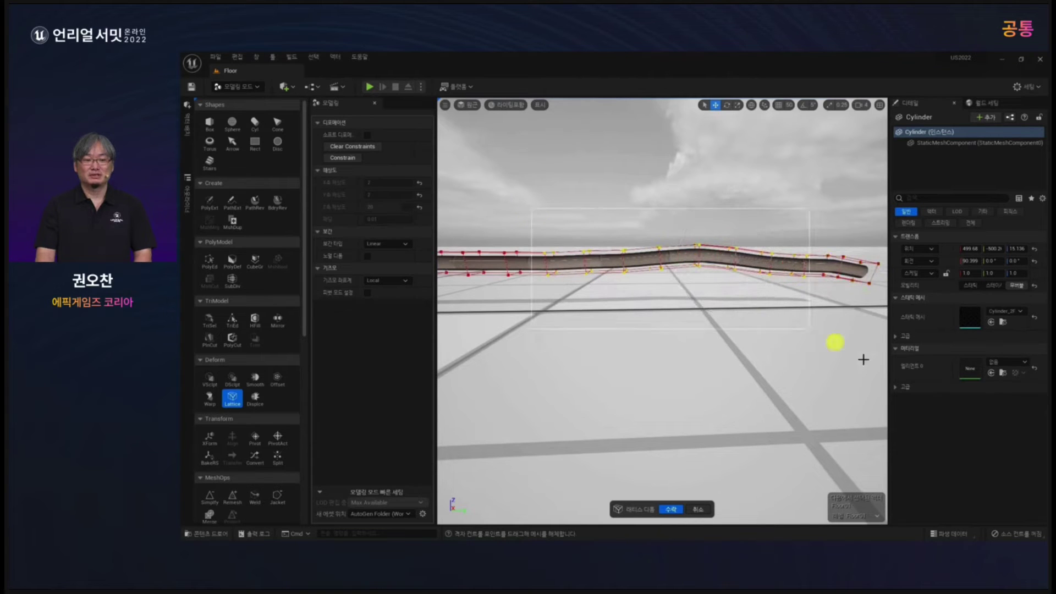
shift+click(657, 260)
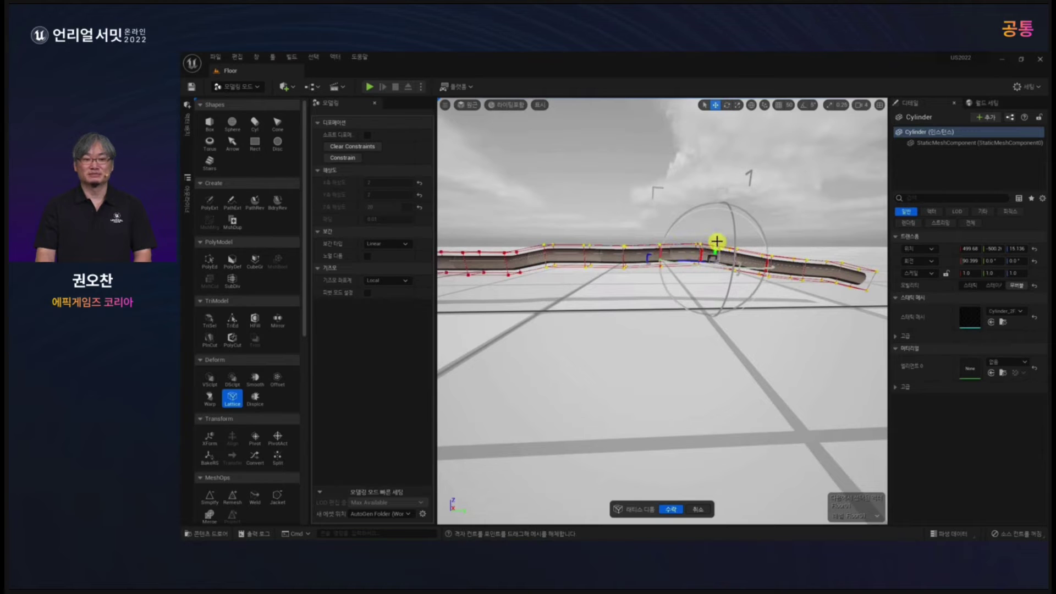
drag(716, 241, 715, 247)
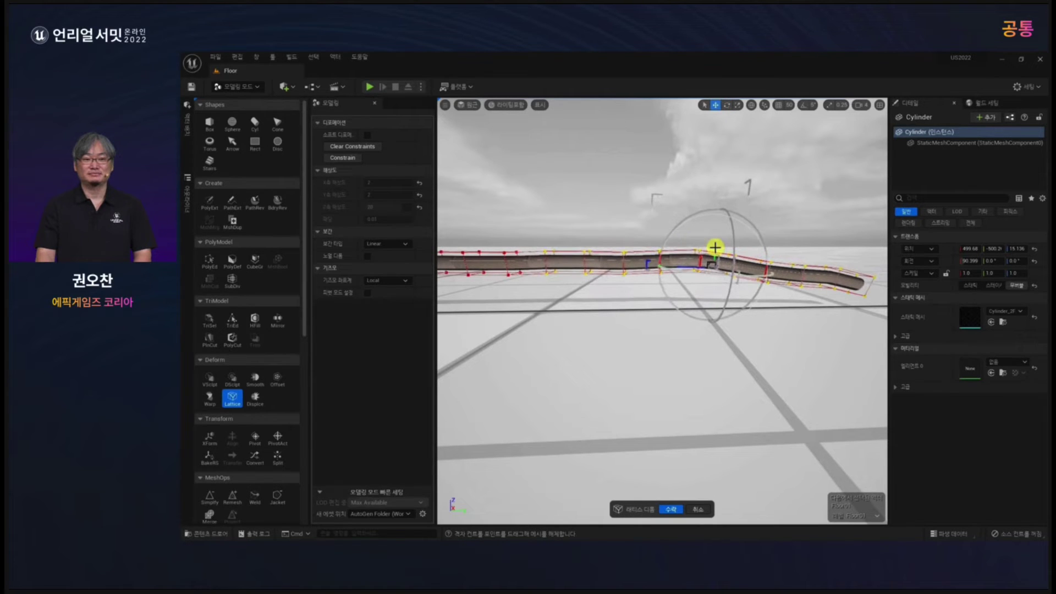
scroll(669, 360, down, 5)
alt+drag(667, 361, 653, 388)
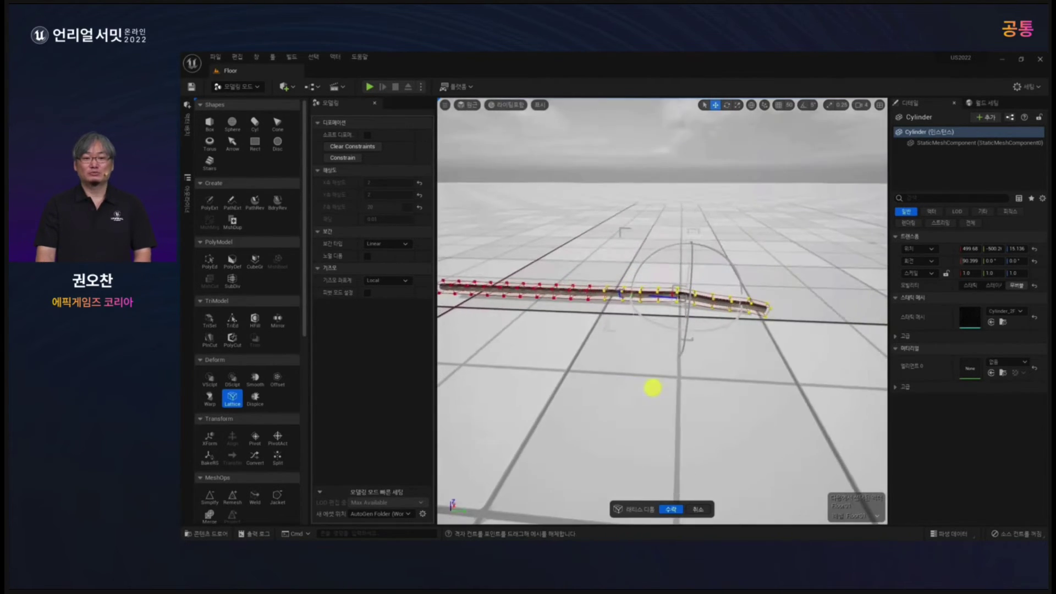
scroll(653, 389, up, 3)
click(672, 509)
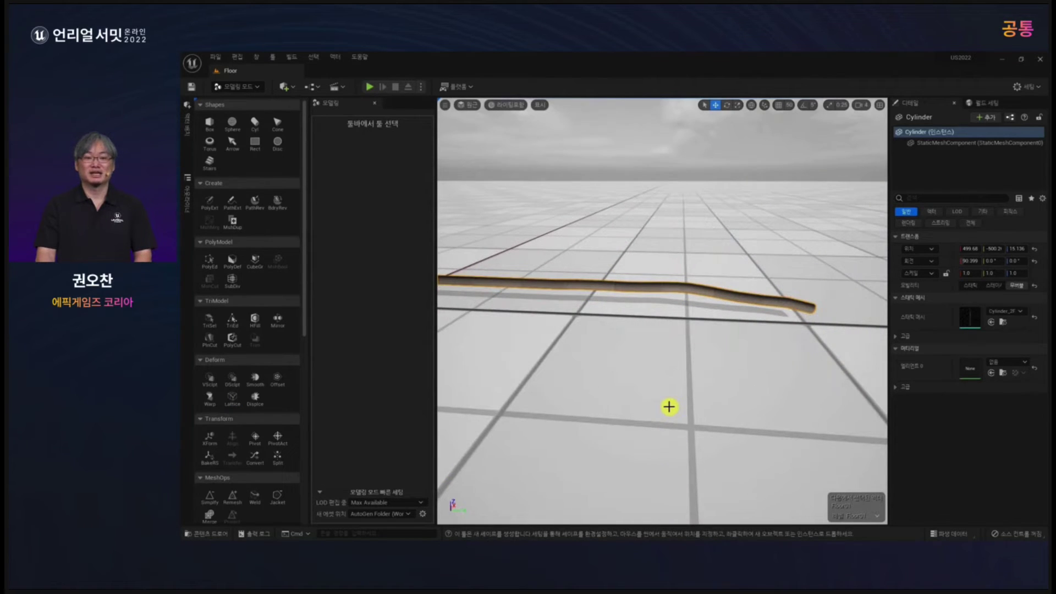
Filter the Megascans Surfaces folder to material instances and select MI_Rusty_Gas_Tank_Metal_vd5kdabdy_2K1.
key(ctrl+space)
scroll(234, 423, up, 5)
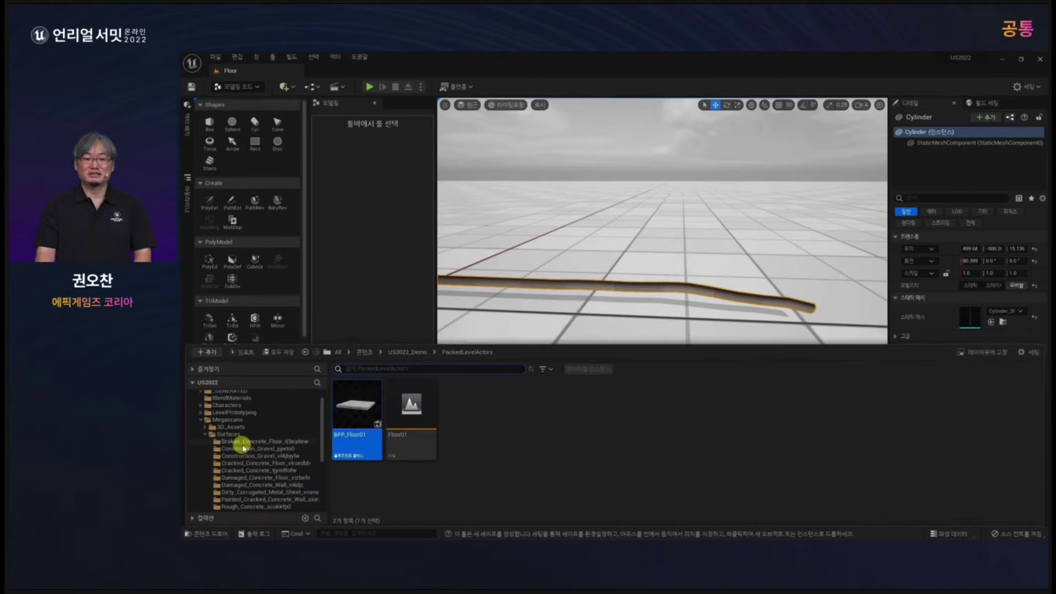
click(231, 435)
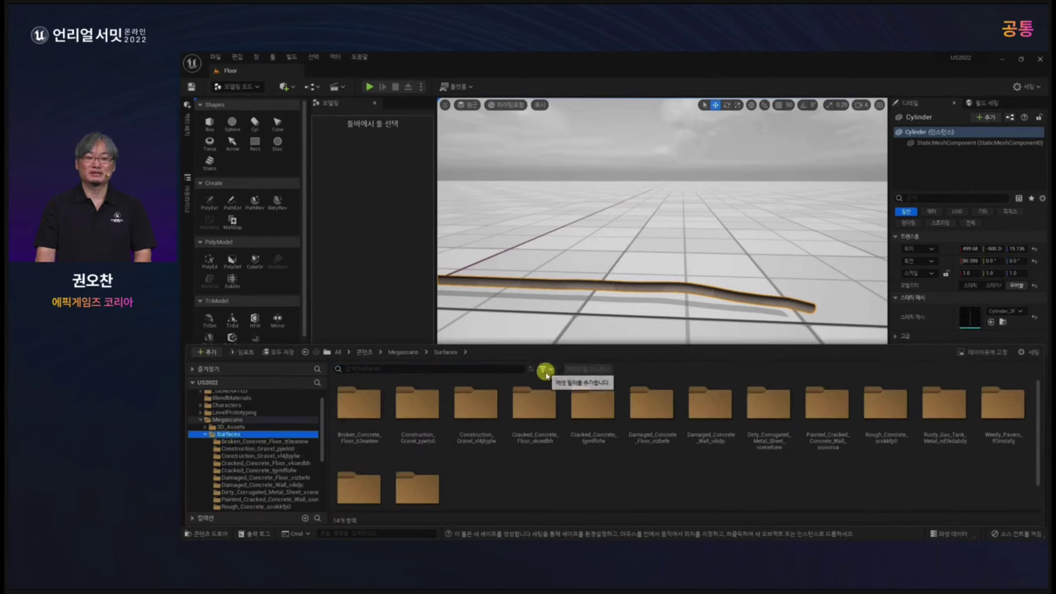
click(586, 372)
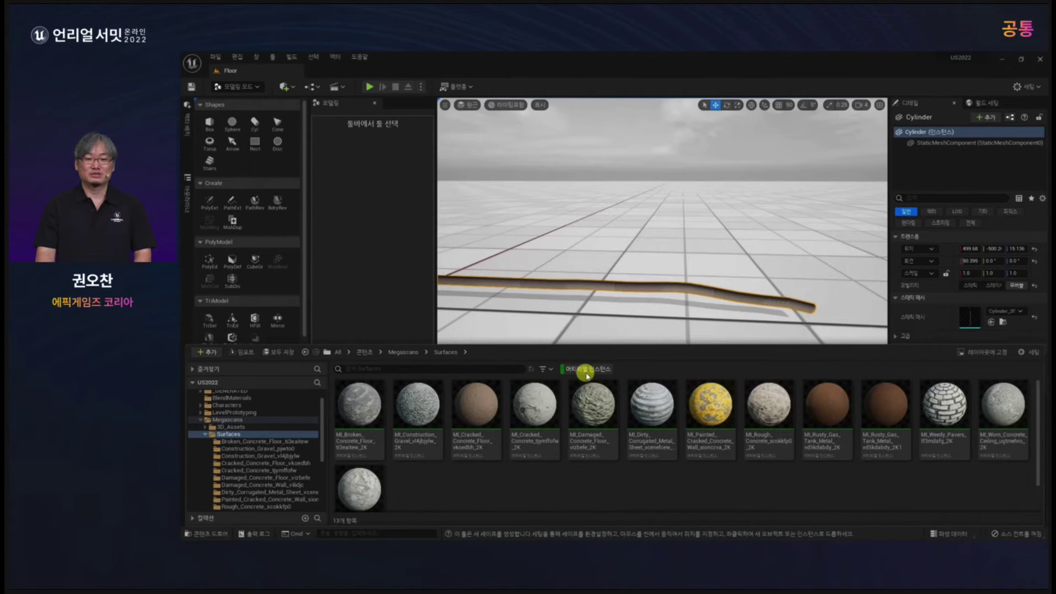
click(828, 416)
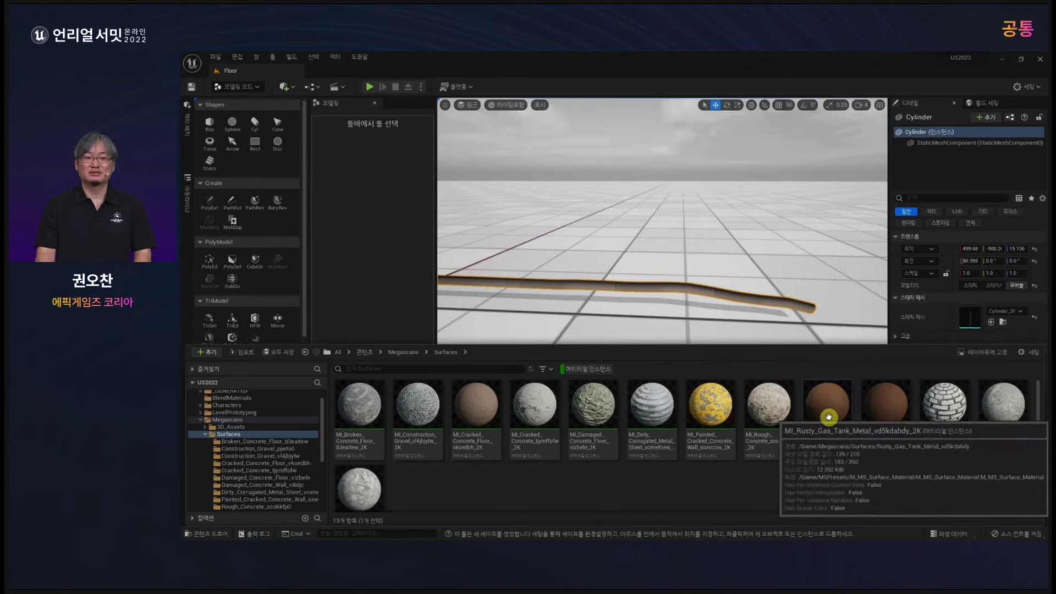
click(642, 405)
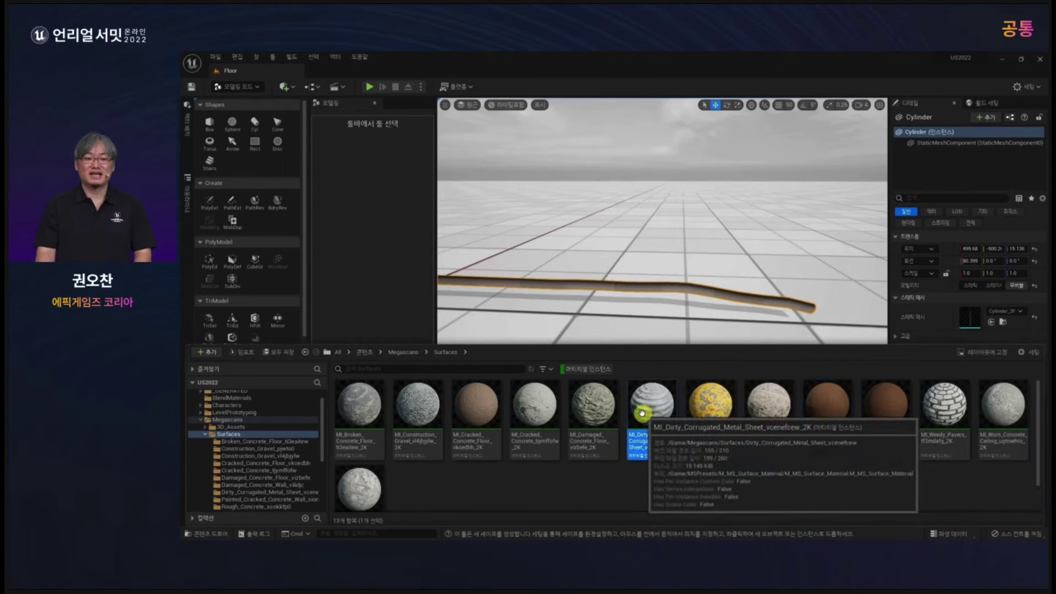
click(882, 411)
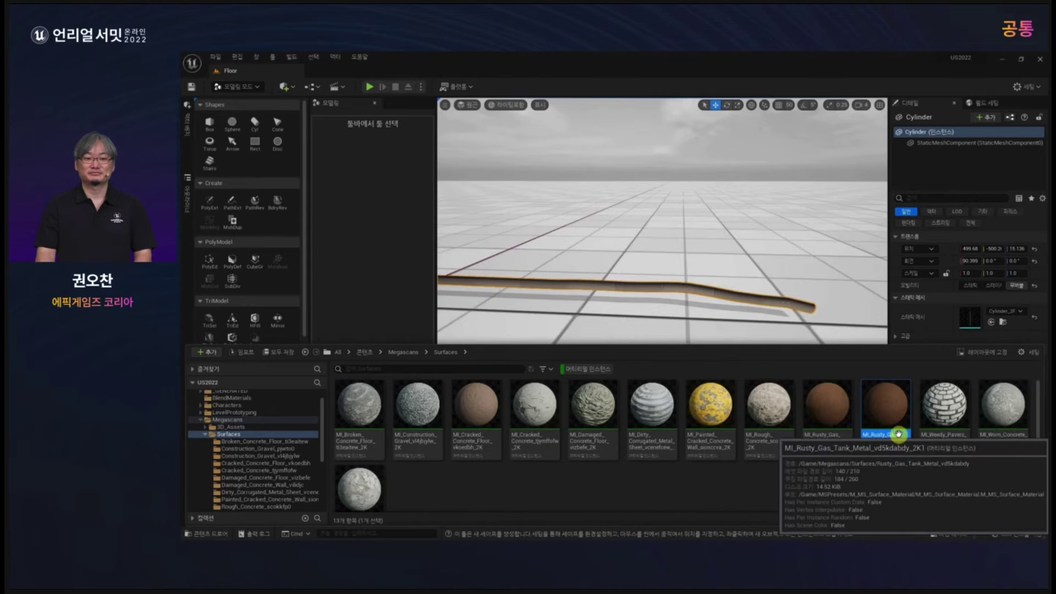
Assign MI_Rusty_Gas_Tank_Metal_vd5kdabdy_2K1 to the bent bar's material slot and check the surface up close.
key(ctrl+space)
click(992, 372)
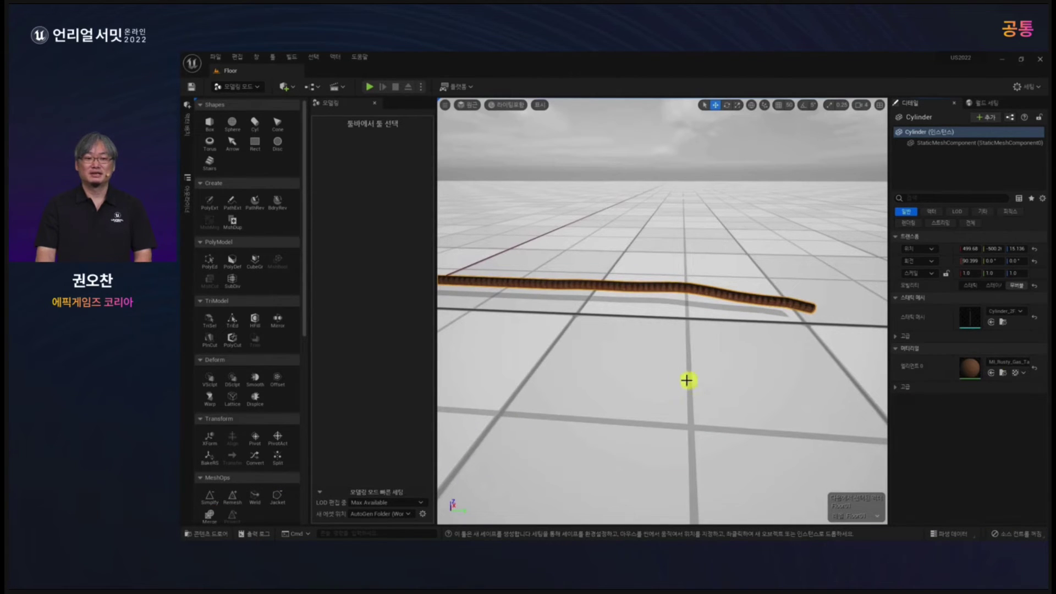
alt+drag(686, 380, 613, 405)
scroll(681, 389, up, 3)
alt+drag(681, 389, 670, 363)
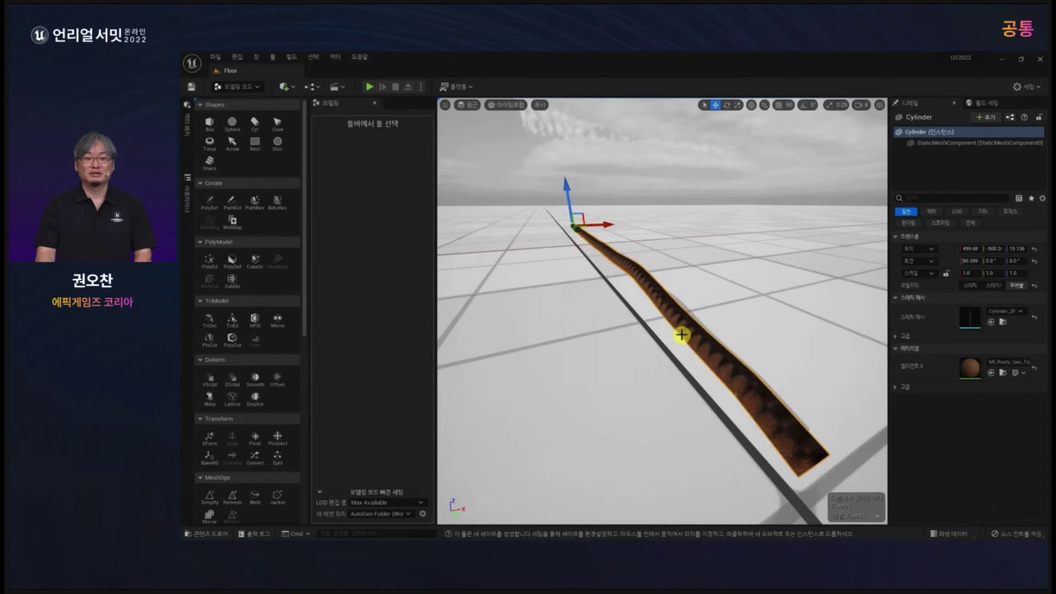
Recalculate the bent bar's normals with the Normals tool, keeping the default settings, and accept the result.
scroll(239, 432, down, 3)
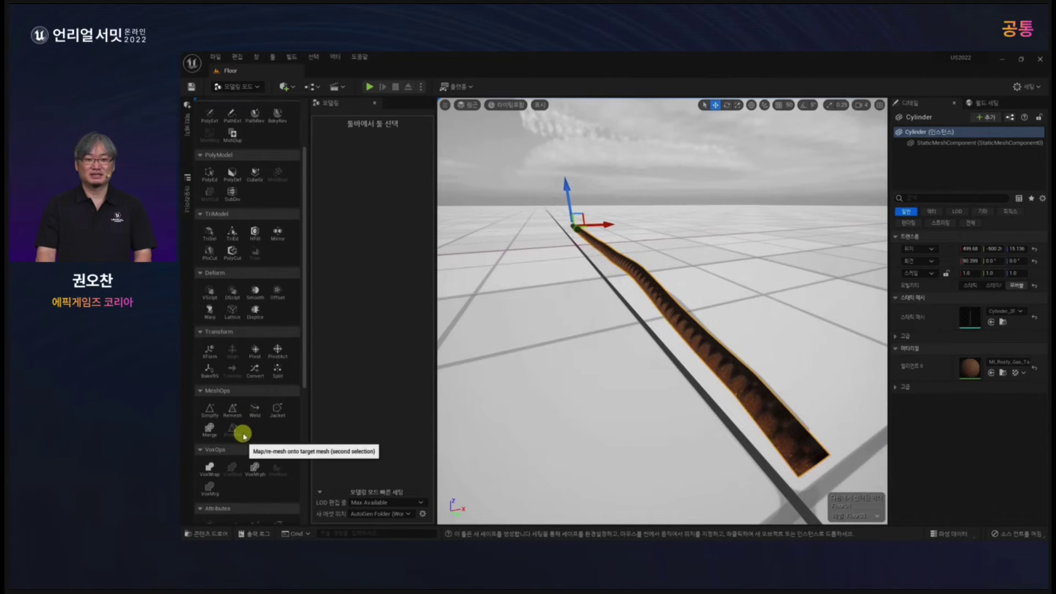
scroll(244, 436, down, 5)
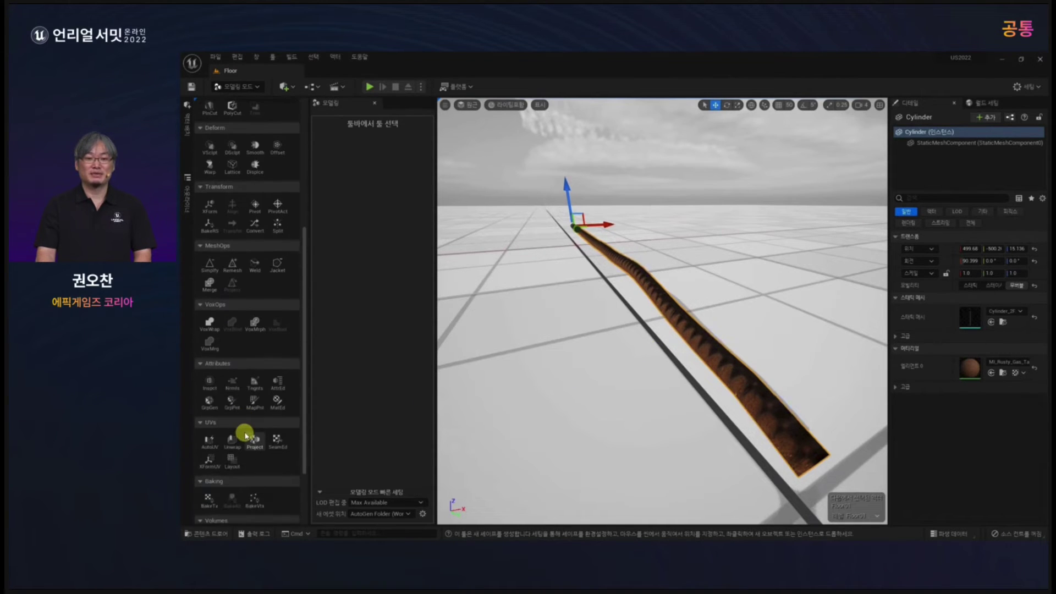
click(235, 387)
scroll(584, 401, down, 5)
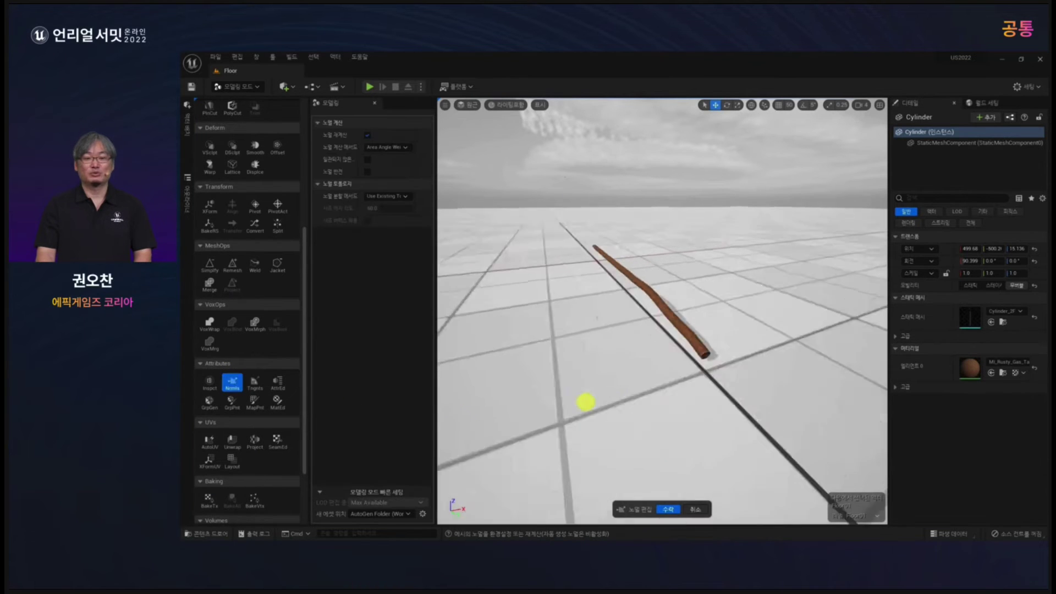
alt+drag(584, 401, 616, 434)
alt+right_drag(615, 435, 687, 486)
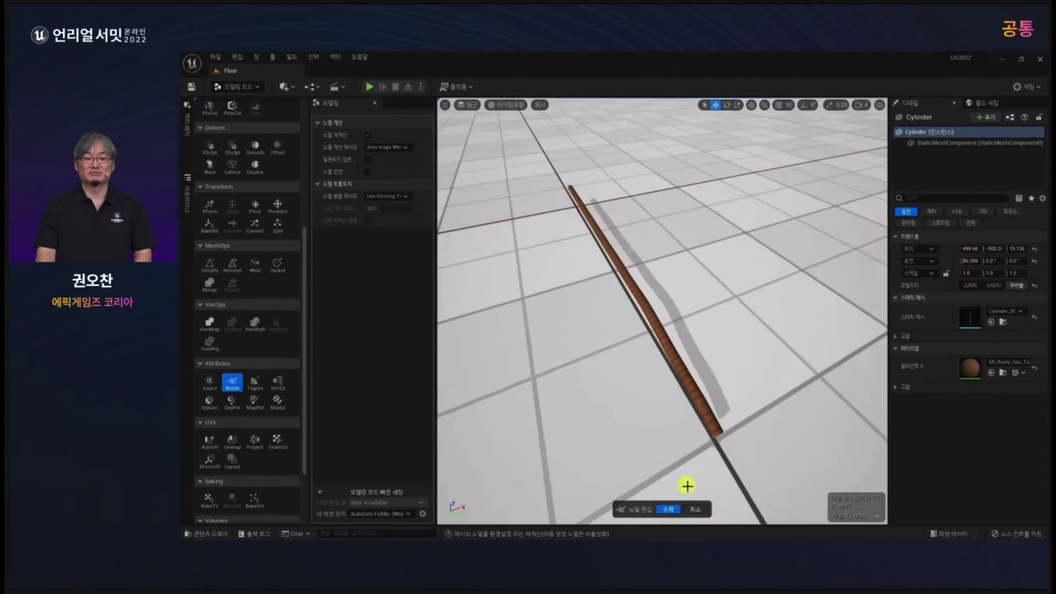
click(671, 510)
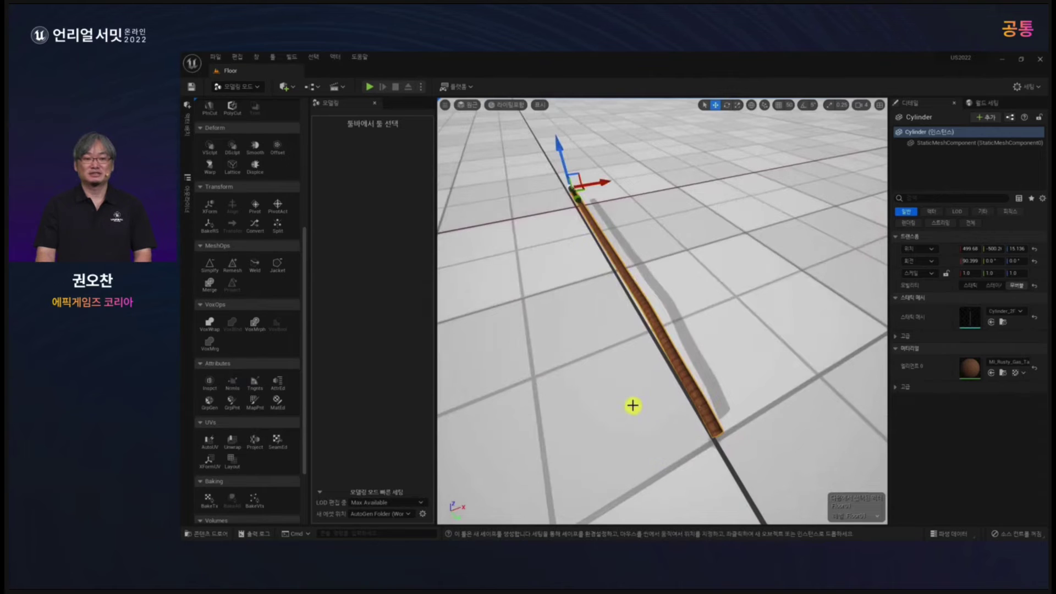
Move the rusty bar over to the concrete slab so that it sticks out of the broken edge near the cracked corner.
scroll(633, 405, down, 5)
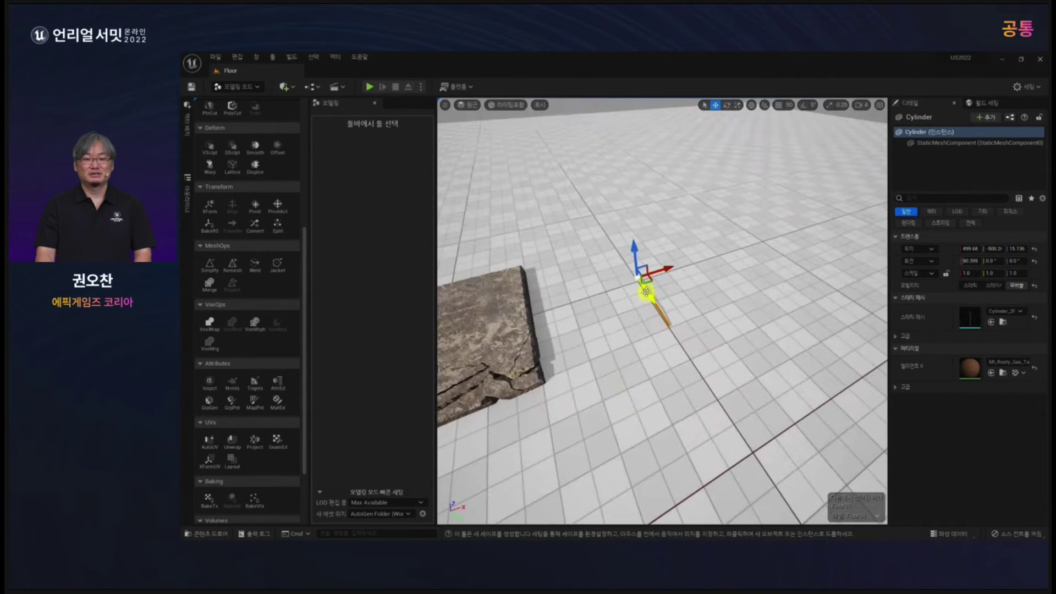
middle_drag(570, 360, 643, 359)
drag(715, 277, 500, 358)
key(f)
scroll(668, 477, down, 4)
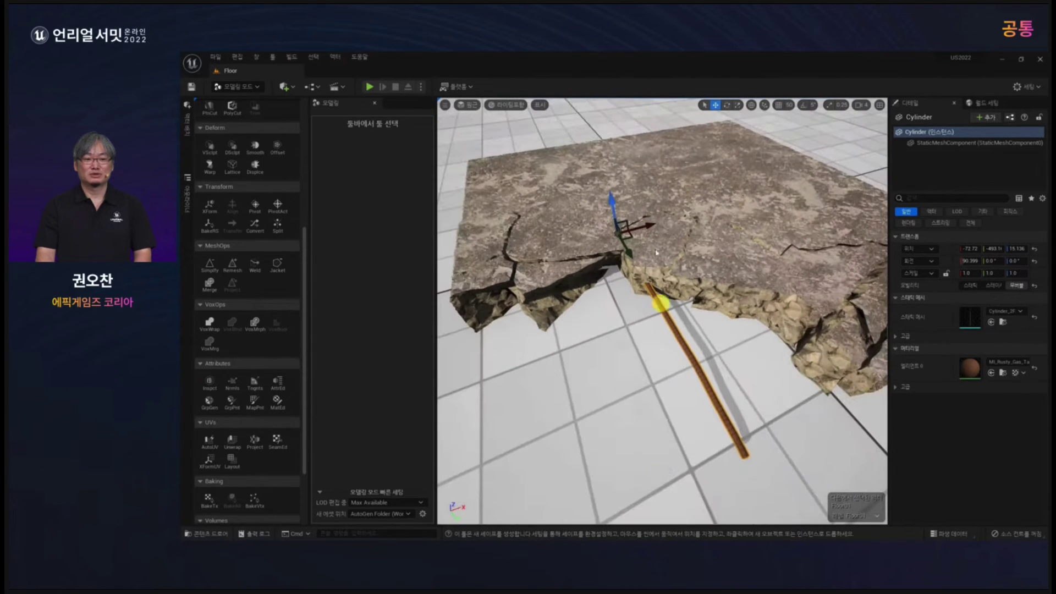
mouse_move(716, 275)
alt+mouse_down()
mouse_move(728, 299)
mouse_move(716, 282)
alt+mouse_up()
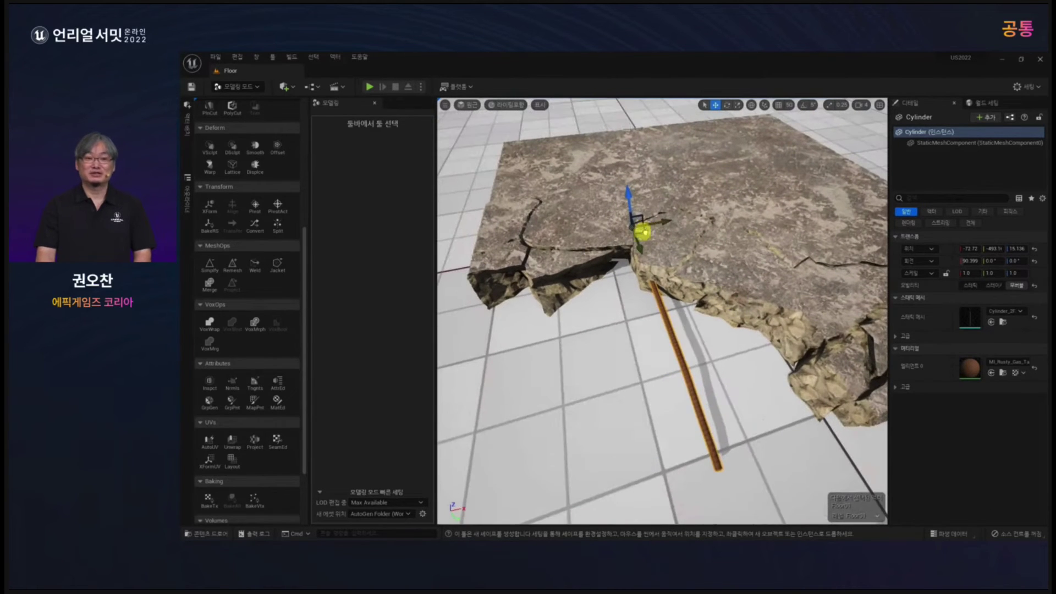
drag(642, 232, 760, 407)
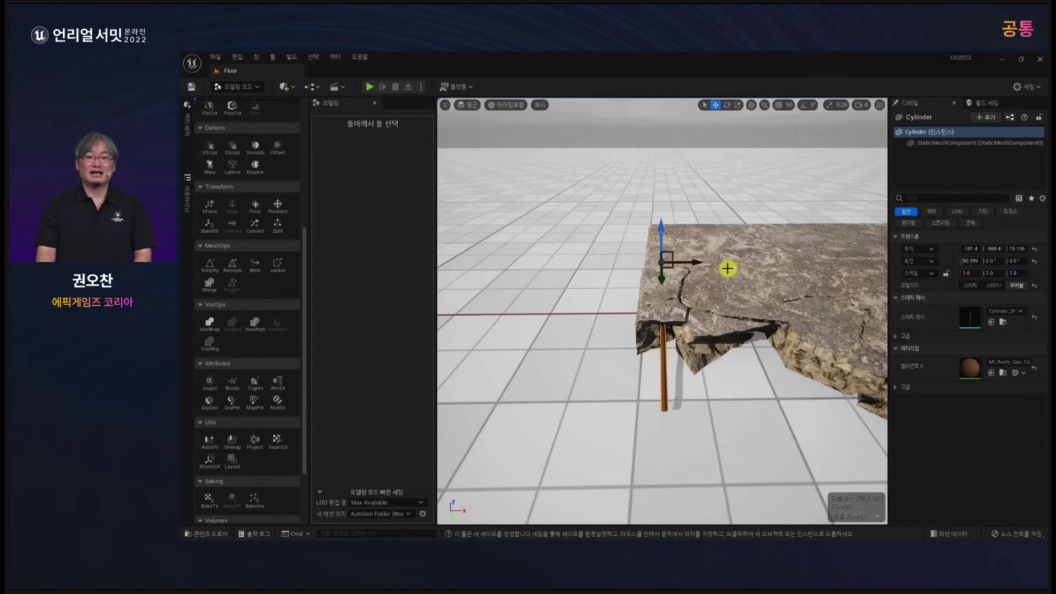
alt+drag(698, 262, 727, 260)
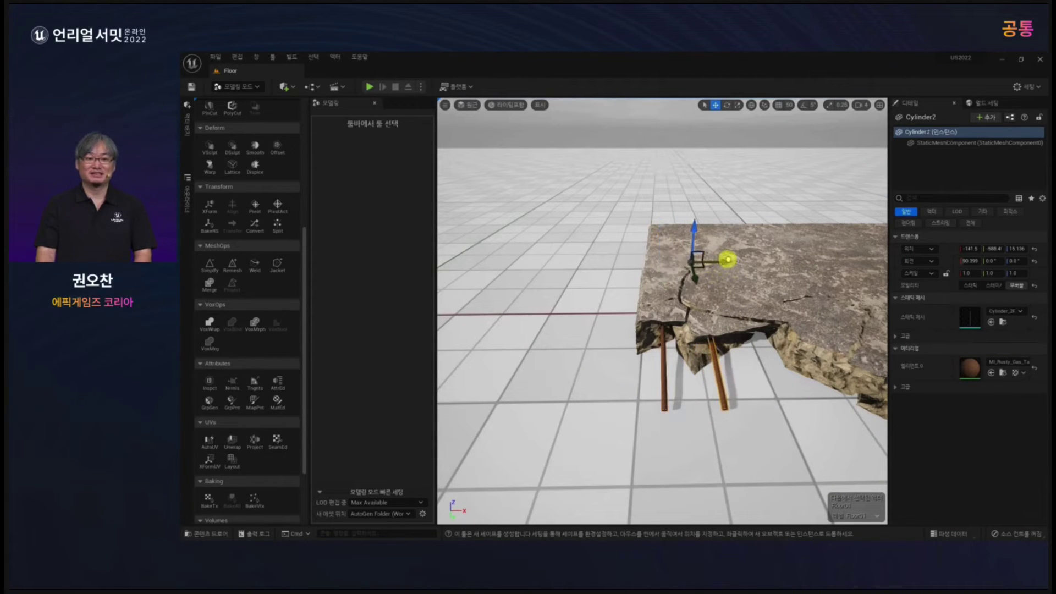
alt+drag(715, 329, 733, 358)
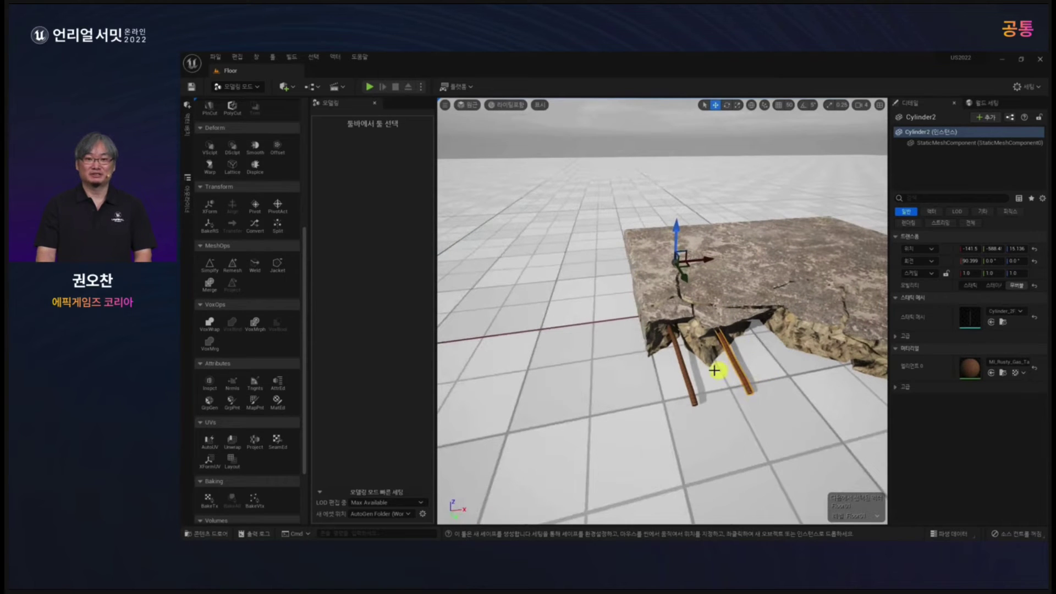
key(Delete)
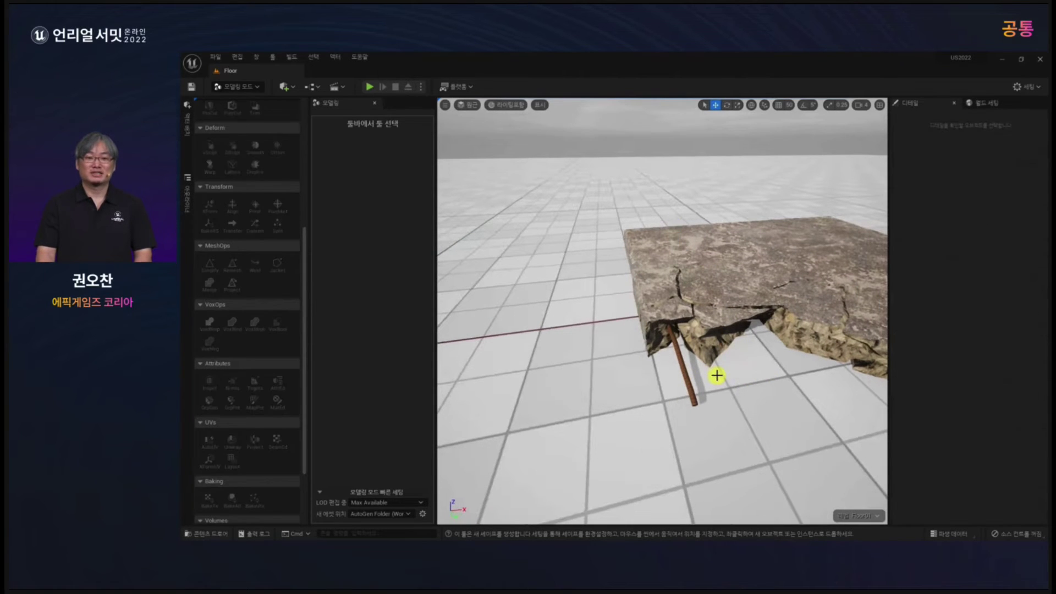
Locate the remaining bar's static mesh in the content browser and duplicate the asset, keeping the suggested name.
click(684, 375)
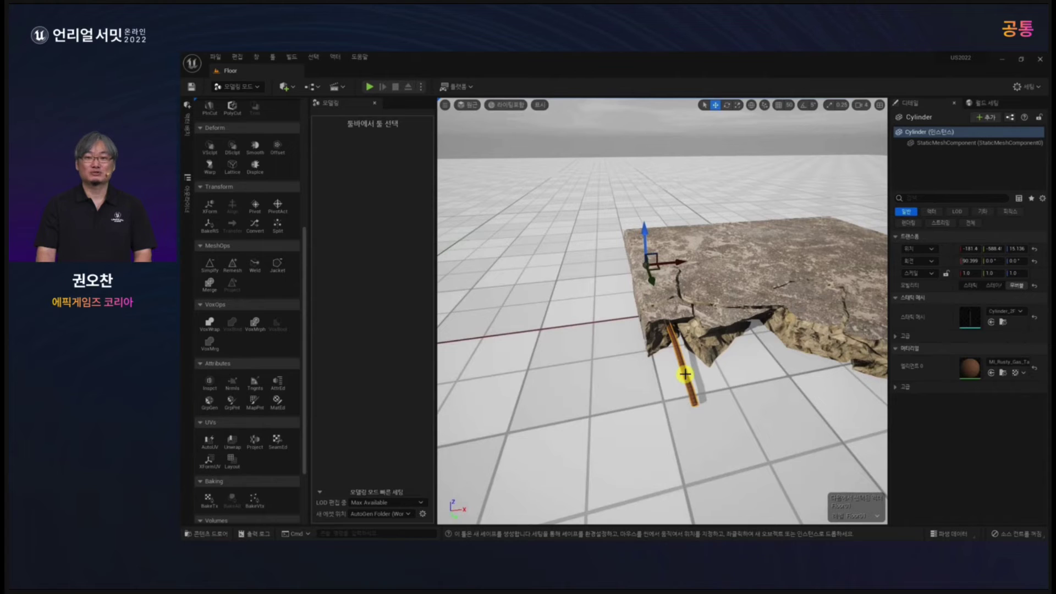
right_click(685, 374)
click(725, 158)
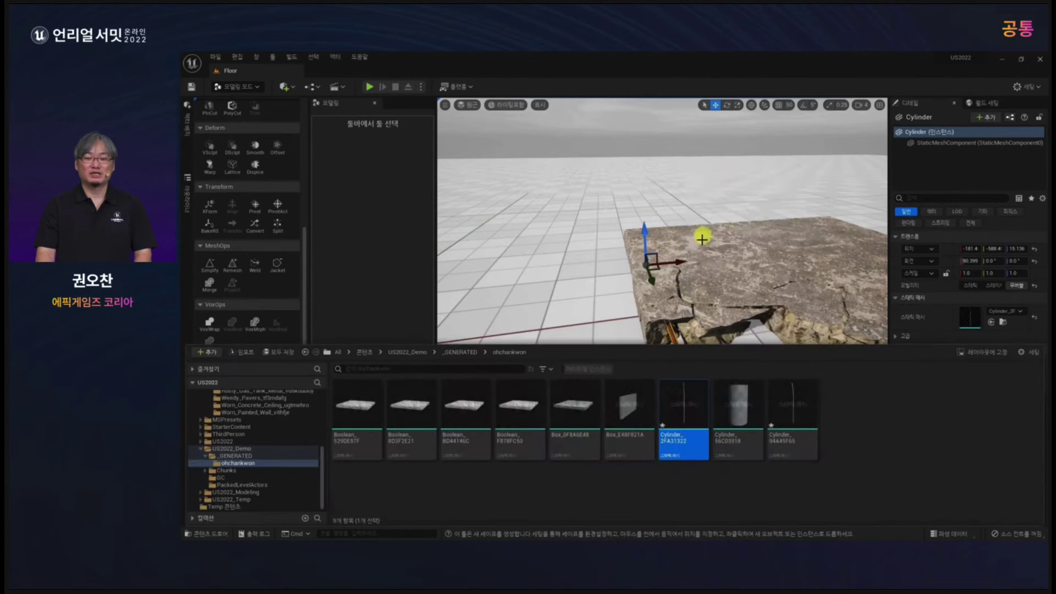
right_click(689, 411)
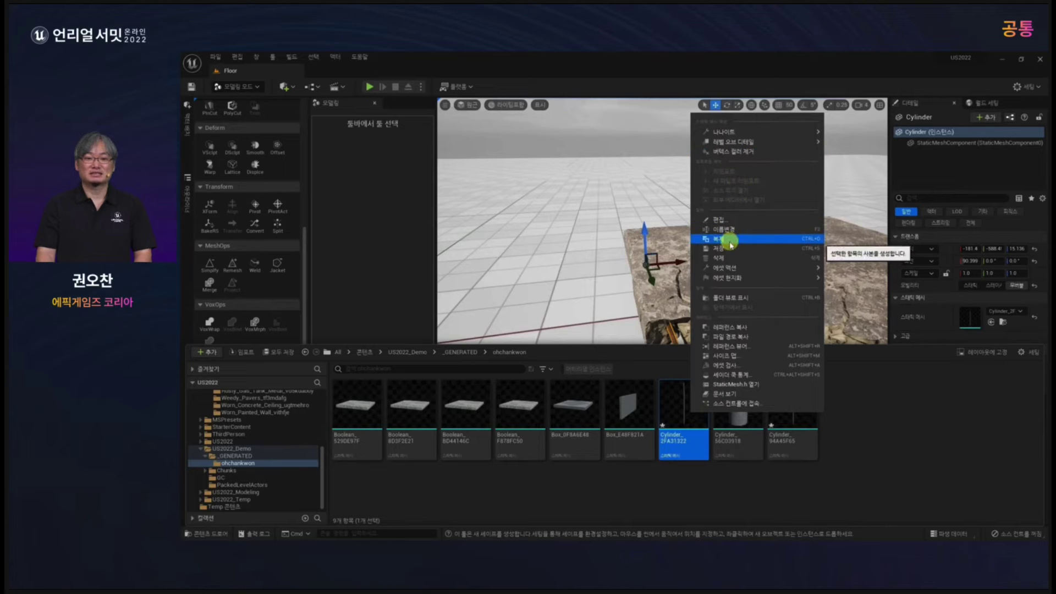
click(730, 240)
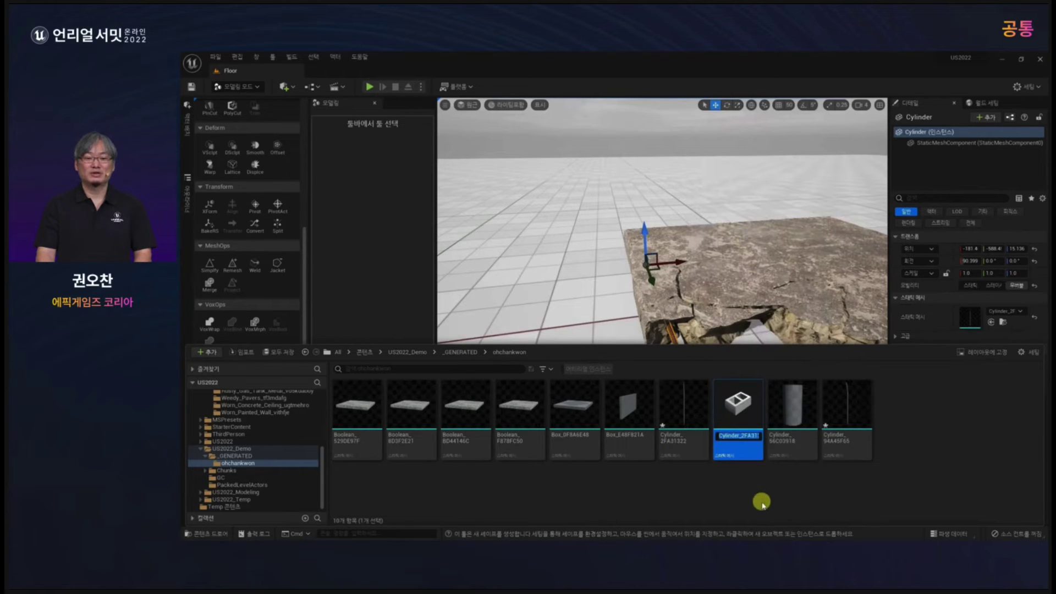
key(Return)
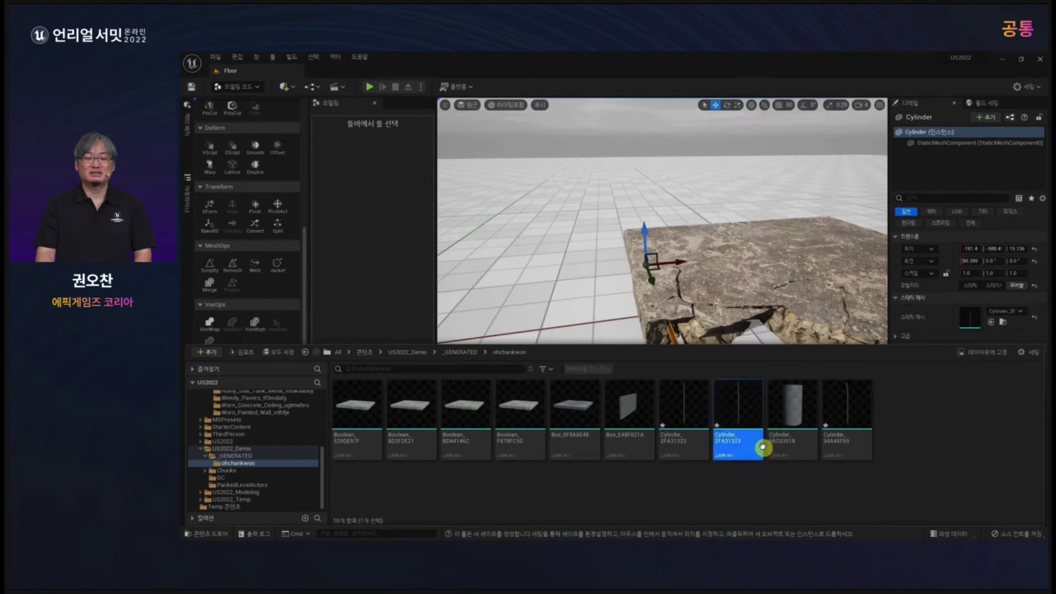
Place the duplicated bar mesh in the level, rotate it to lie flat, and move it into the broken slab edge beside the first bar.
middle_drag(766, 335, 768, 361)
key(ctrl+space)
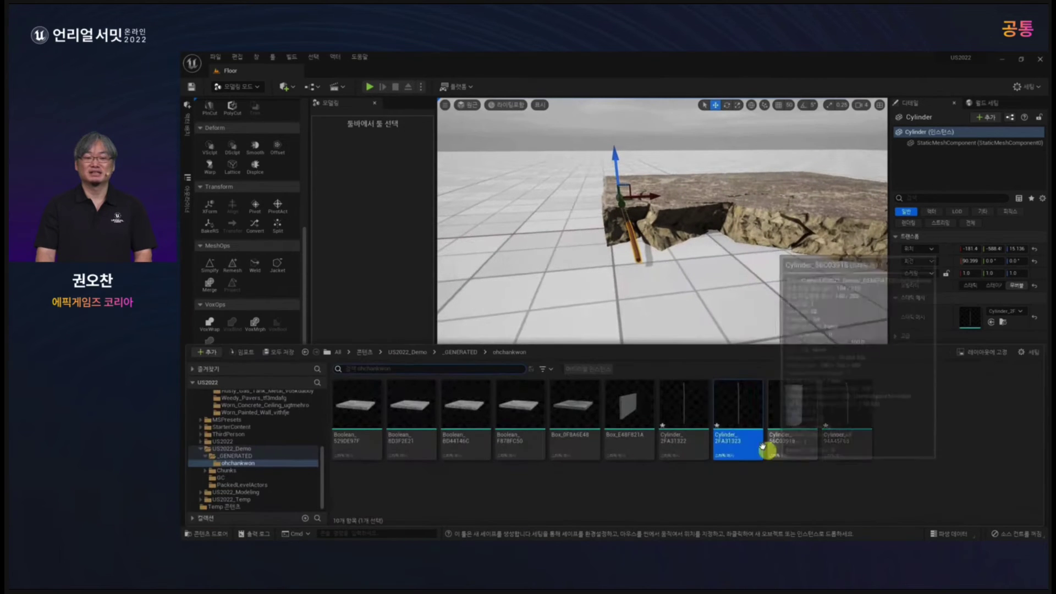
drag(758, 444, 714, 278)
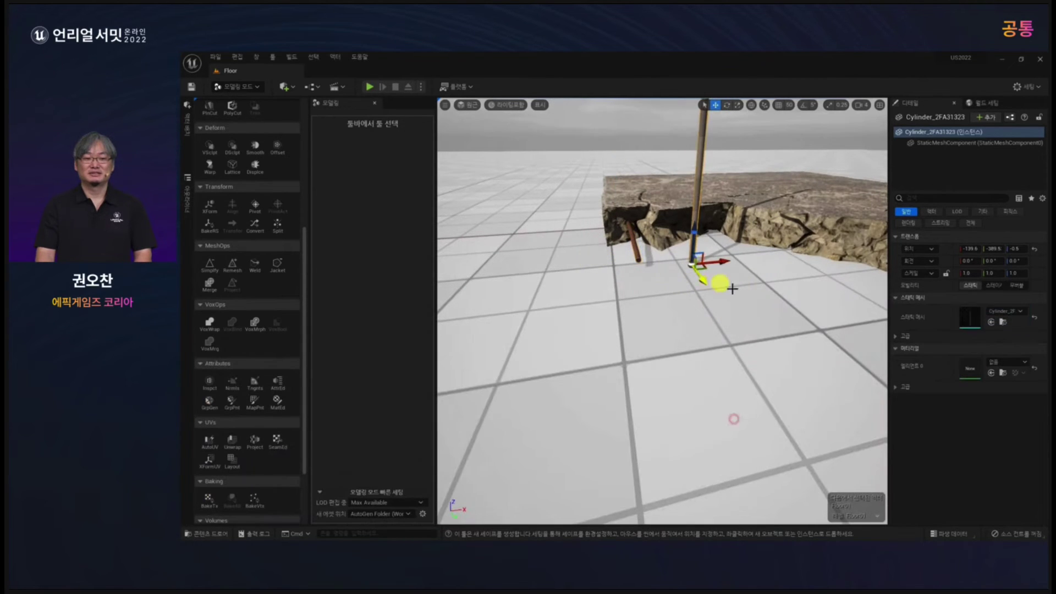
key(e)
drag(710, 241, 719, 334)
key(w)
drag(695, 294, 653, 229)
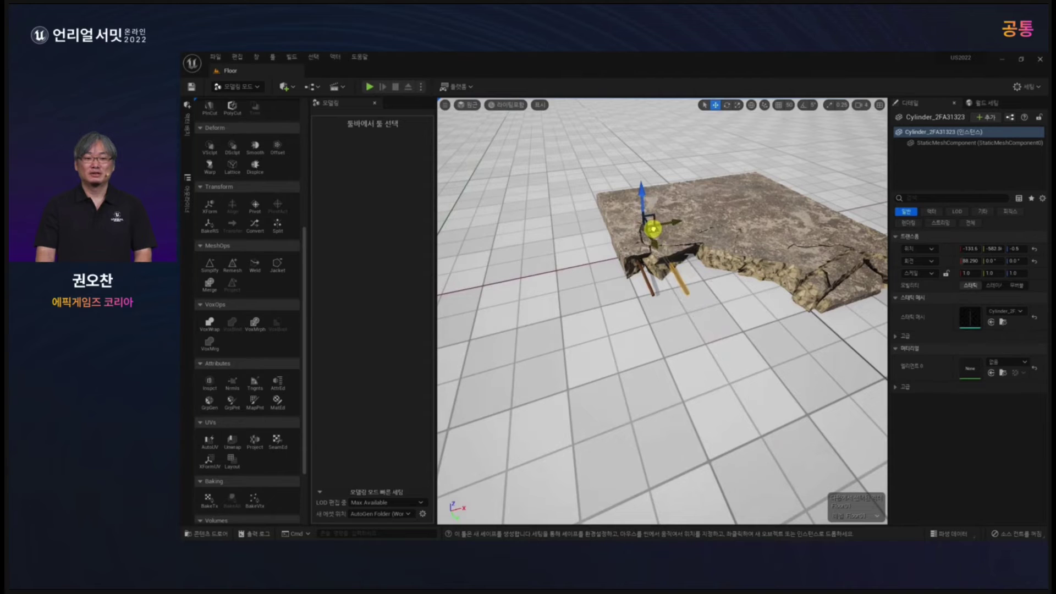
Start a Lattice deformation on the second bar and rotate its outer lattice points to bend it.
key(f)
alt+drag(723, 348, 723, 342)
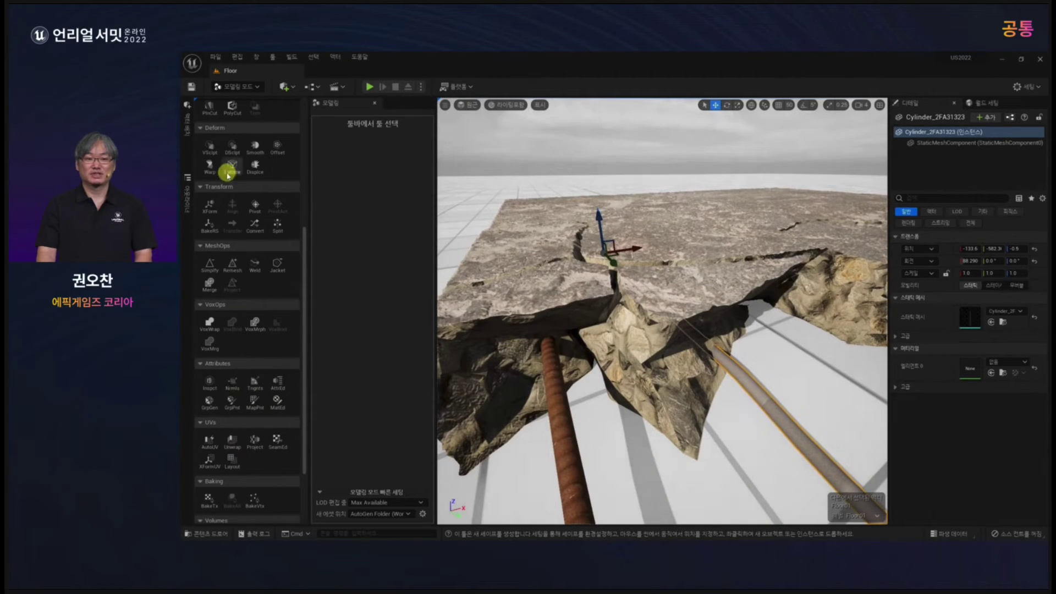
click(232, 165)
scroll(566, 396, down, 4)
alt+drag(565, 395, 658, 380)
scroll(754, 353, up, 4)
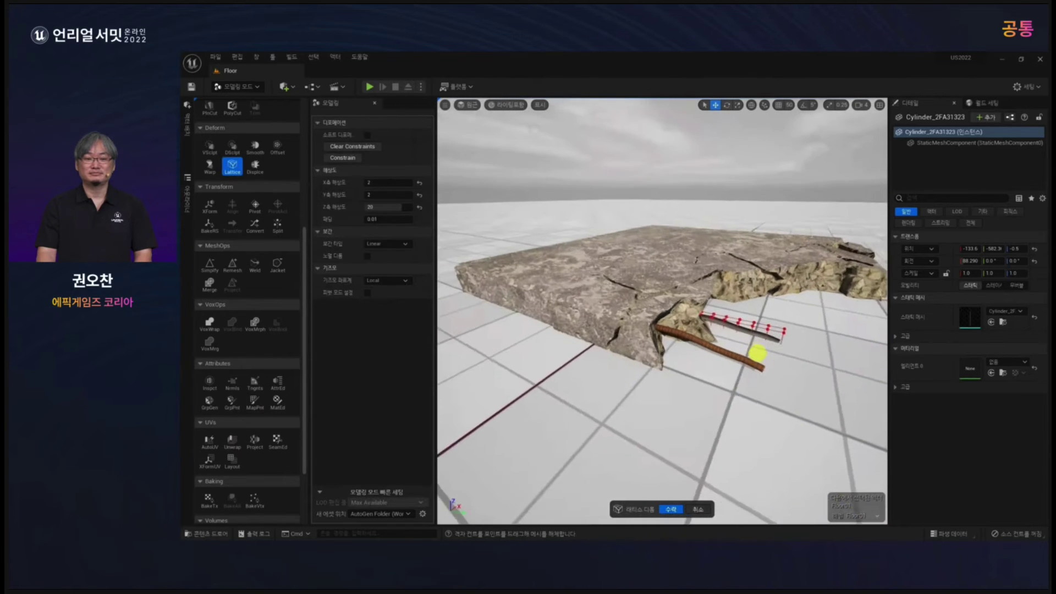
drag(861, 383, 861, 383)
key(e)
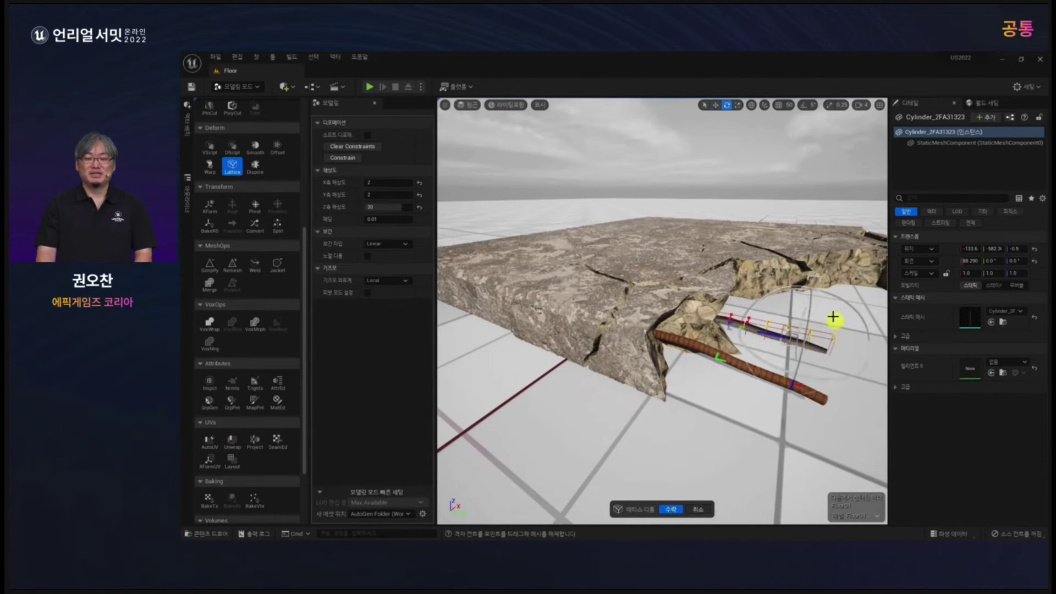
drag(794, 286, 800, 308)
key(w)
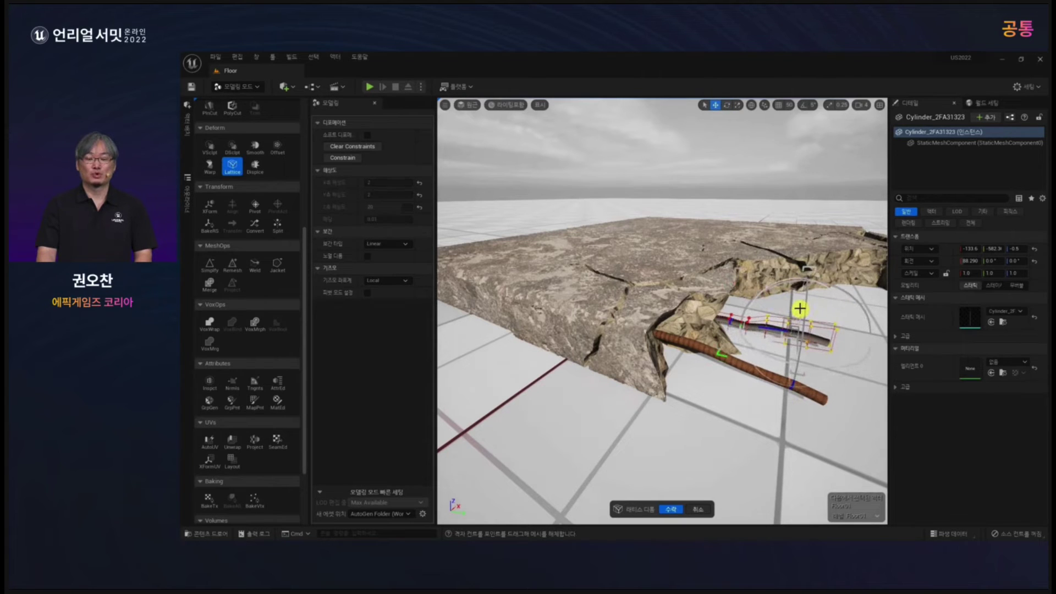
Adjust another group of lattice points along the second bar to vary its bend, and accept the deformation.
drag(749, 264, 847, 379)
scroll(777, 426, up, 3)
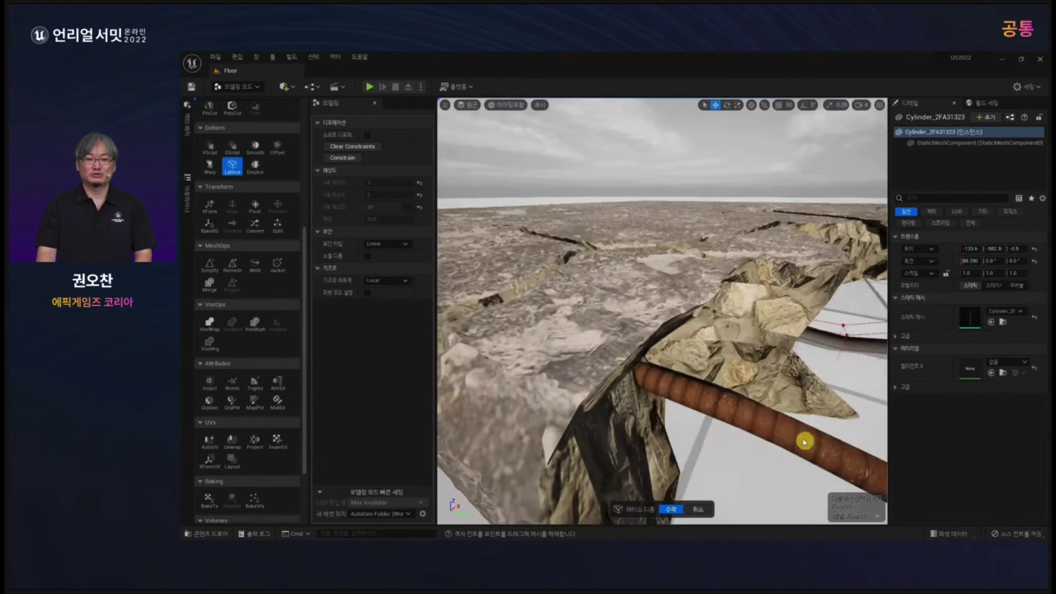
right_drag(804, 441, 707, 413)
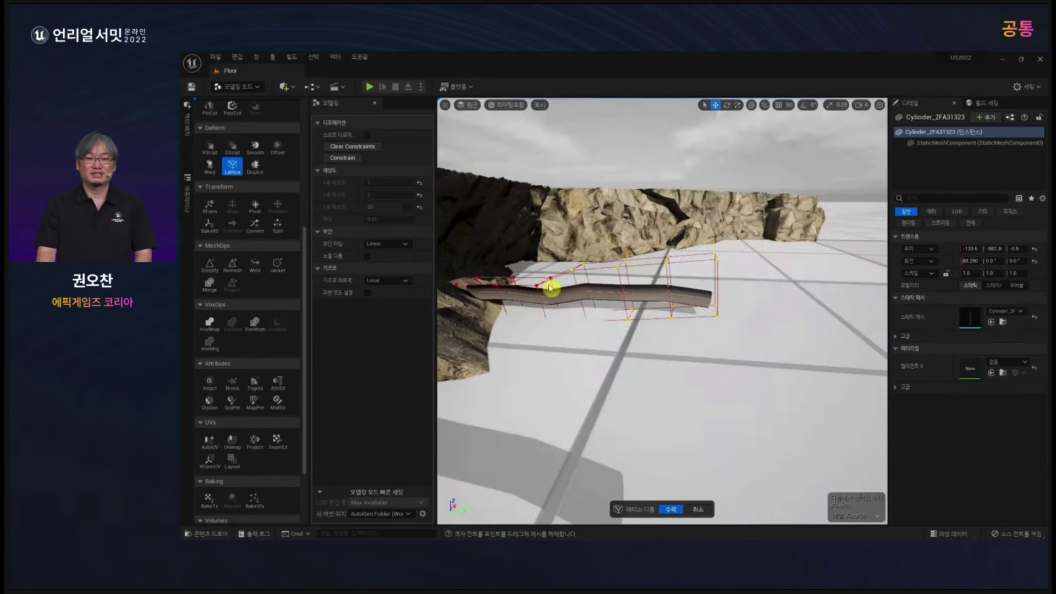
right_drag(535, 251, 556, 264)
click(570, 284)
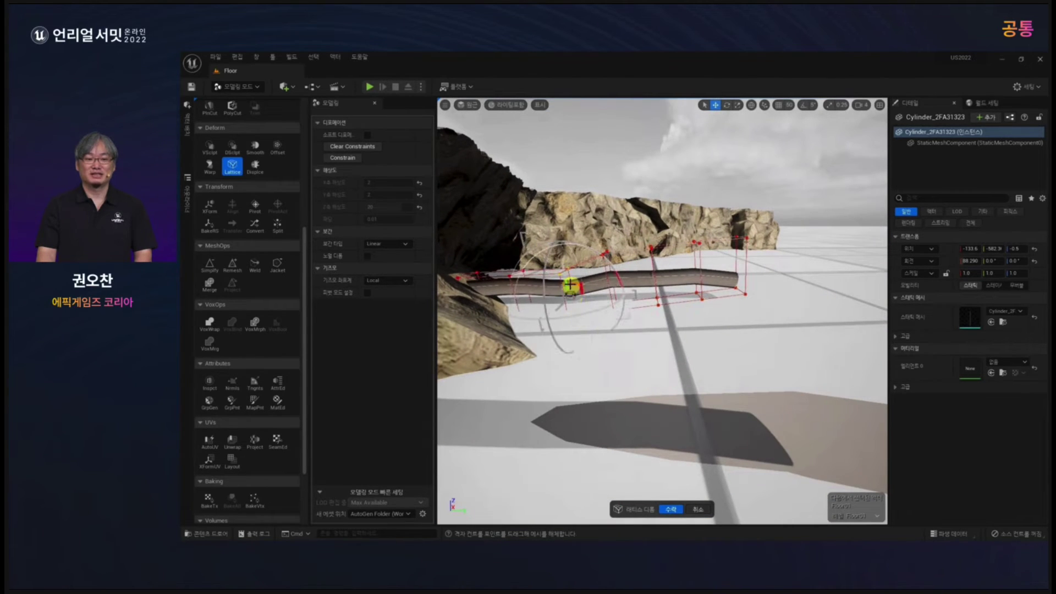
drag(564, 274, 563, 269)
scroll(682, 354, down, 5)
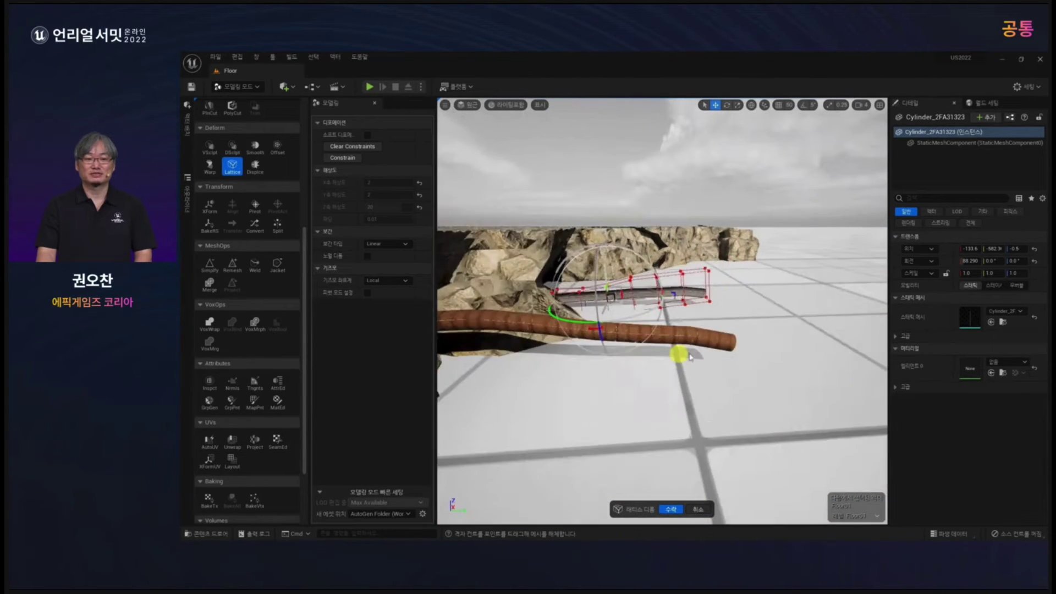
click(672, 510)
right_drag(671, 495, 561, 439)
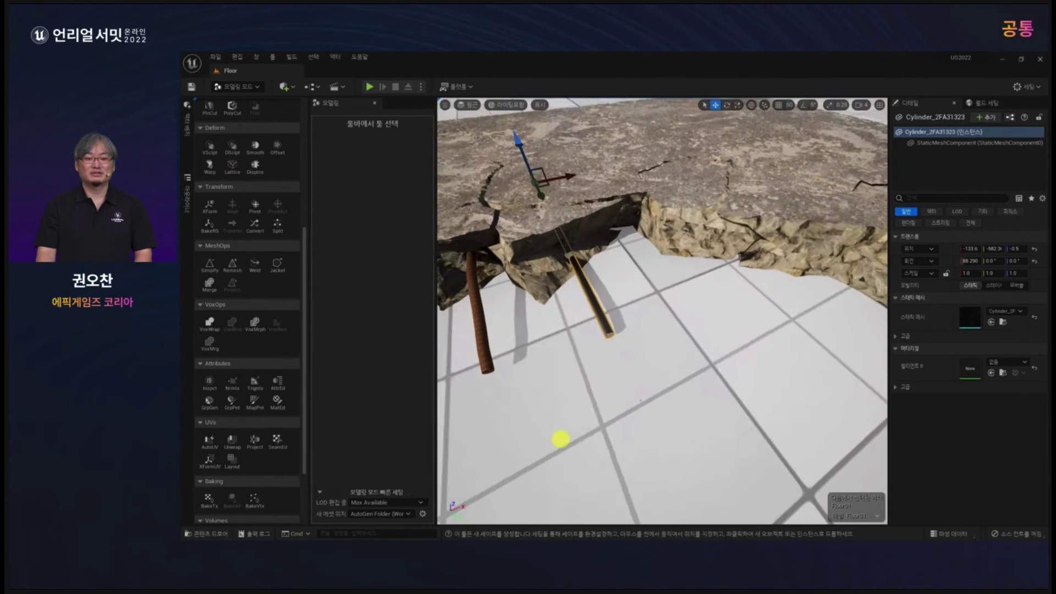
Assign MI_Rusty_Gas_Tank_Metal_vd5kdabdy_2K1 from the Megascans Surfaces folder to the second bar and recalculate its normals.
key(ctrl+b)
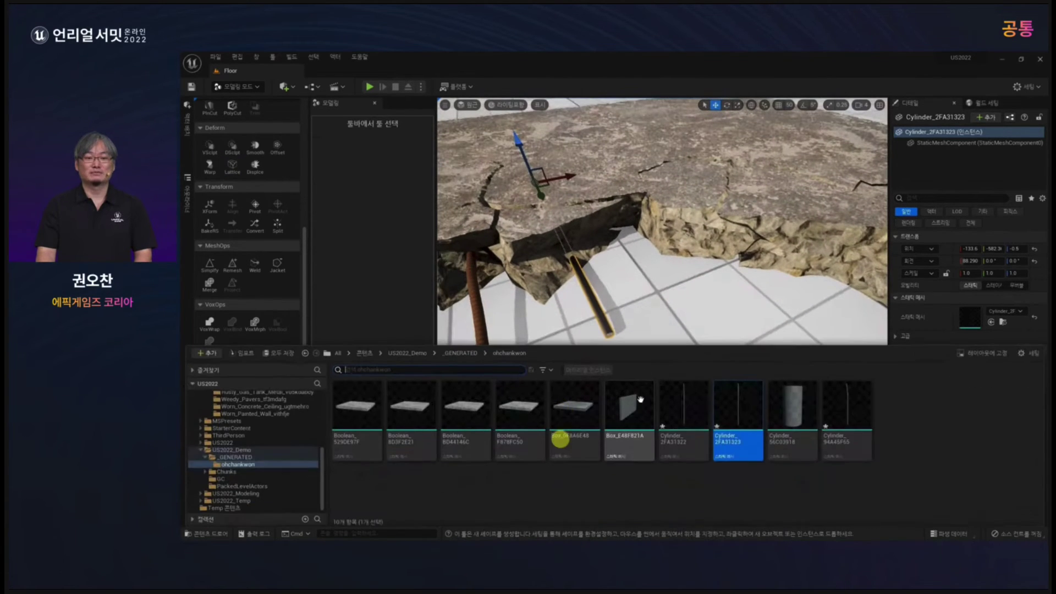
scroll(261, 420, up, 5)
click(256, 427)
click(591, 368)
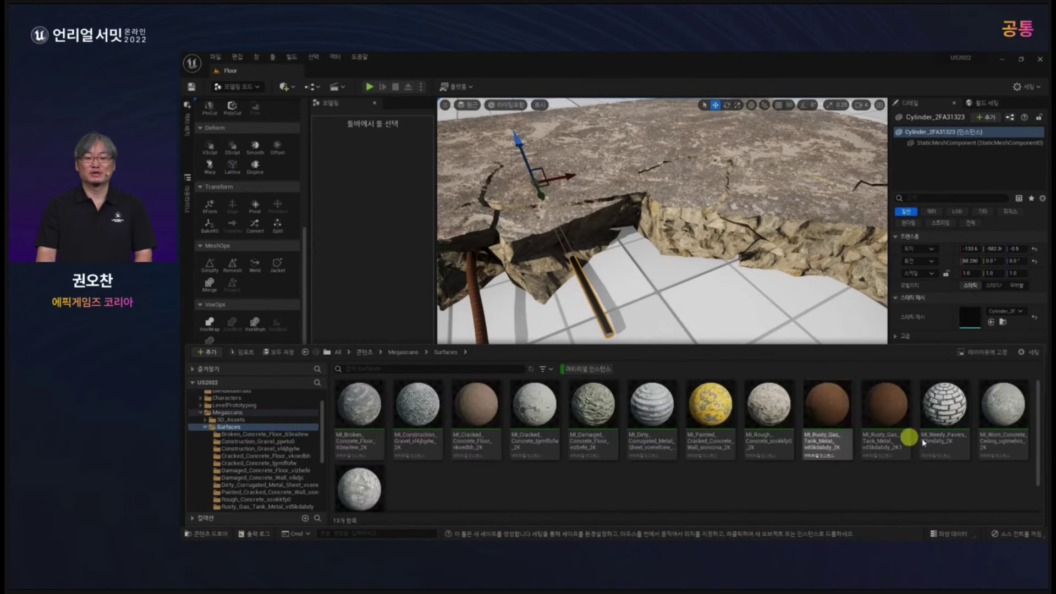
drag(889, 414, 990, 367)
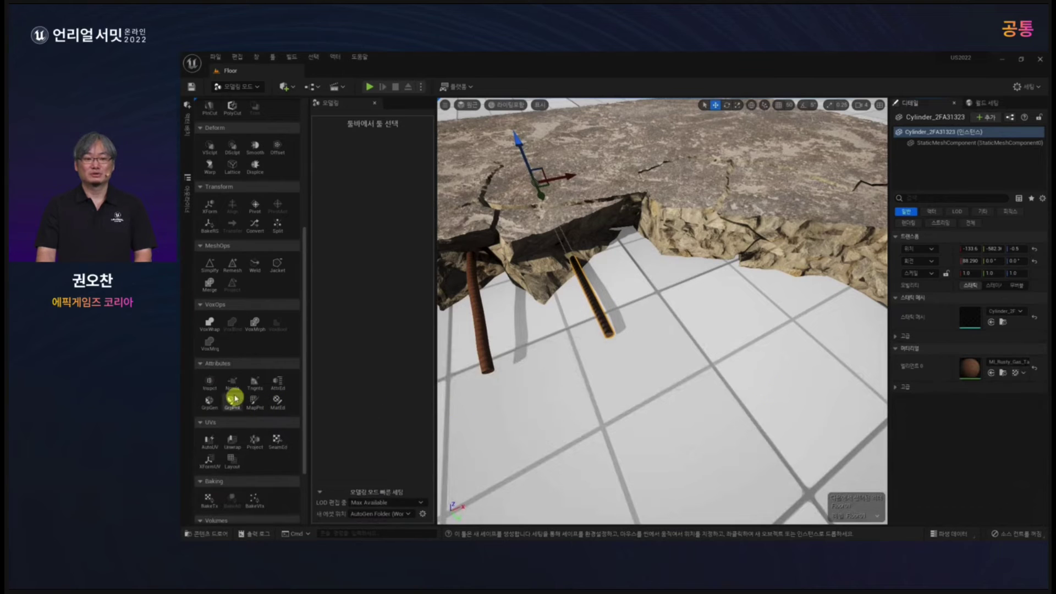
click(232, 381)
click(669, 511)
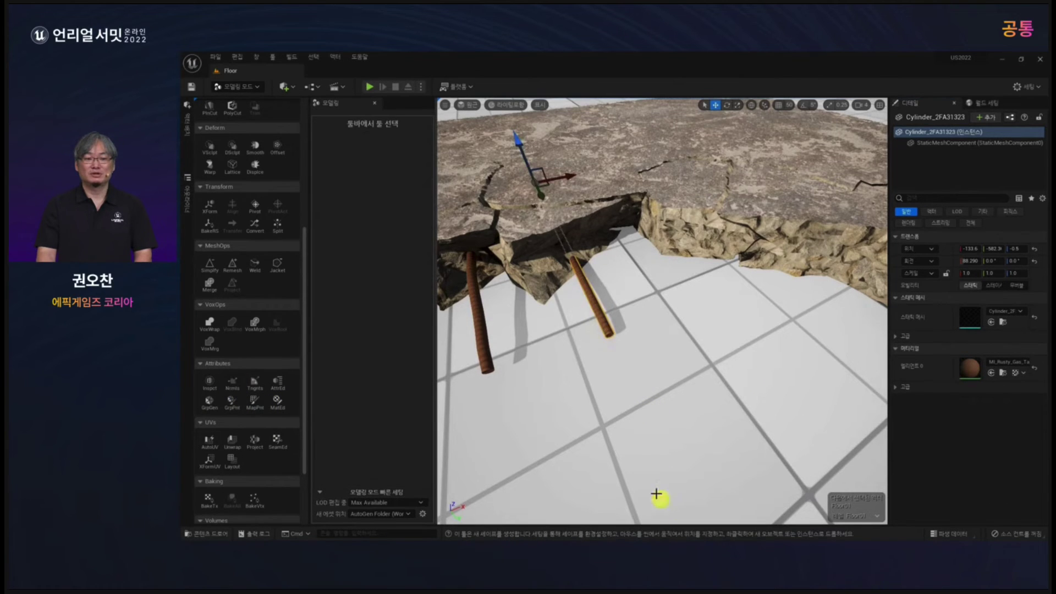
Commit the edits made to the broken floor's packed level.
scroll(640, 456, down, 6)
mouse_move(631, 431)
alt+mouse_down()
mouse_move(650, 460)
mouse_move(674, 429)
alt+mouse_up()
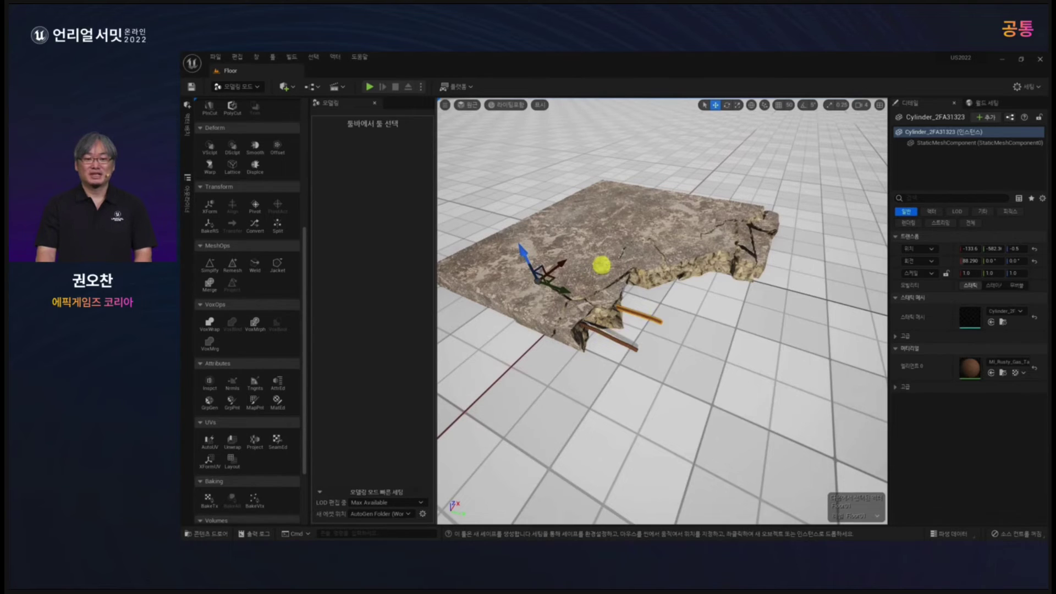
right_click(601, 265)
mouse_move(657, 469)
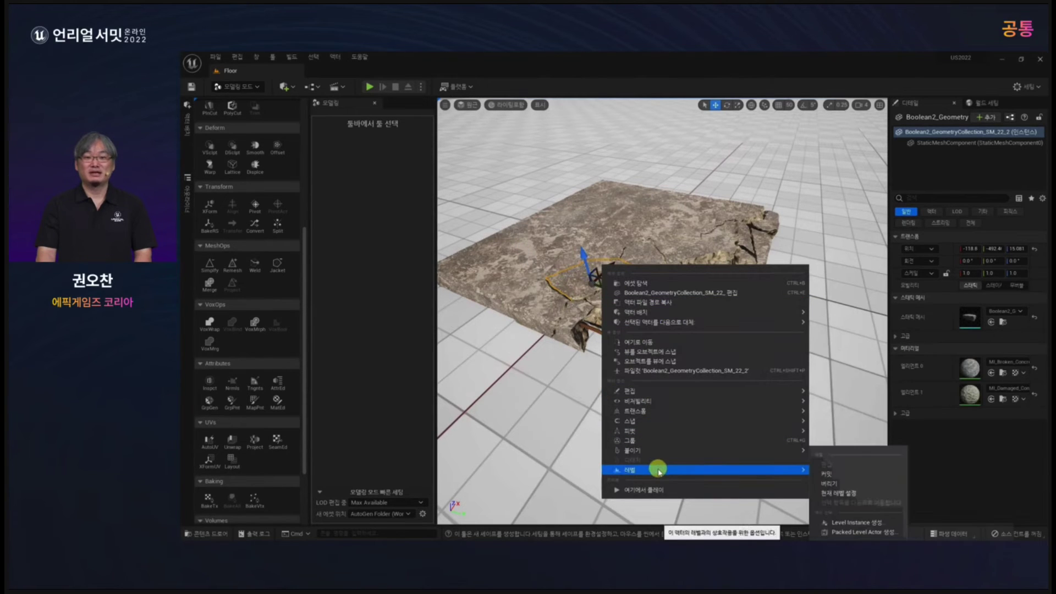
click(833, 474)
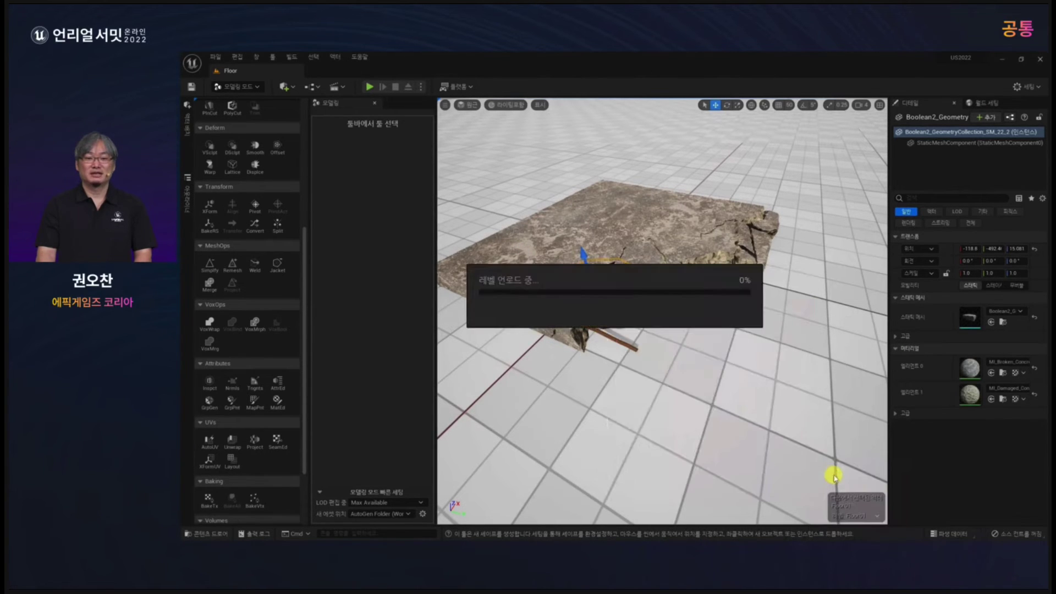
Try moving the packed floor actor BPP_Floor01 as one piece, and undo the move.
alt+drag(612, 337, 646, 283)
mouse_move(670, 229)
mouse_down()
mouse_move(675, 210)
mouse_move(678, 223)
mouse_up()
key(ctrl+z)
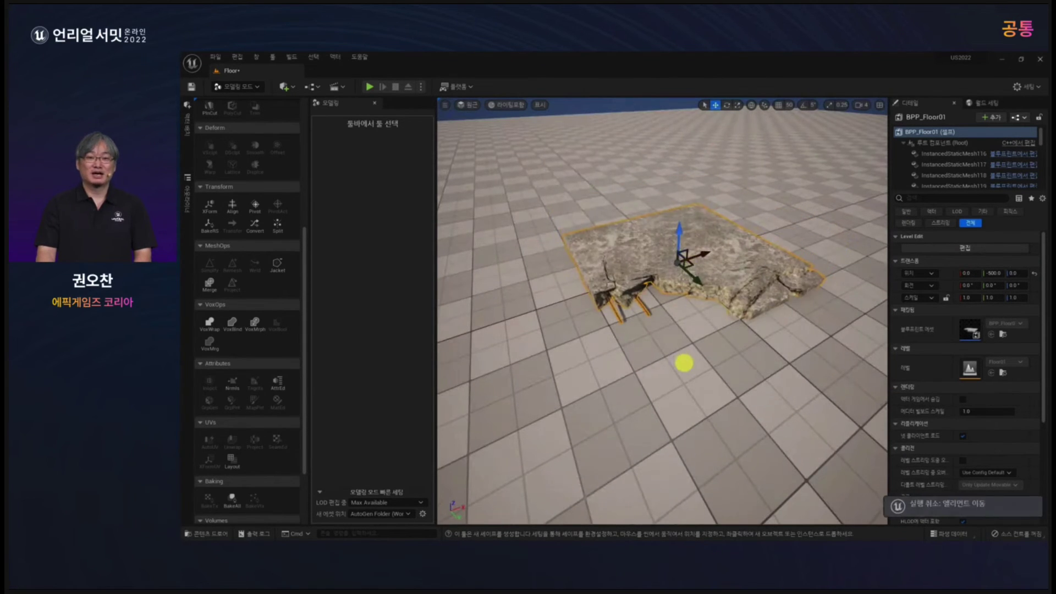
mouse_move(683, 363)
alt+mouse_down()
mouse_move(730, 375)
mouse_move(684, 374)
alt+mouse_up()
alt+drag(696, 277, 695, 292)
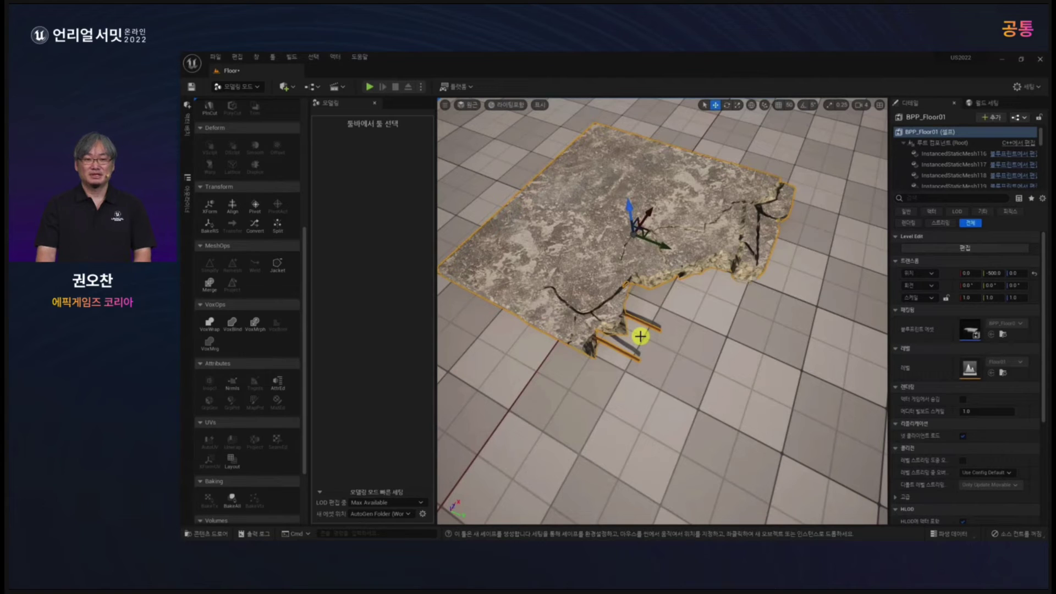
Clear the material instance filter and open the Prop_Floor_Destruction level from US2022_Modeling/Maps, saving the selected changed content.
key(ctrl+space)
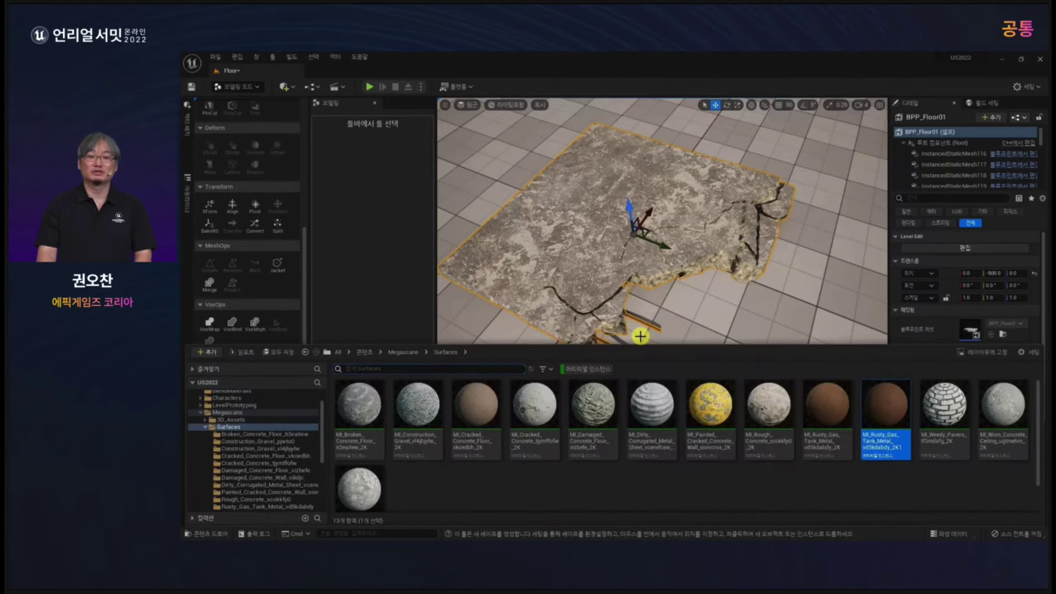
click(587, 372)
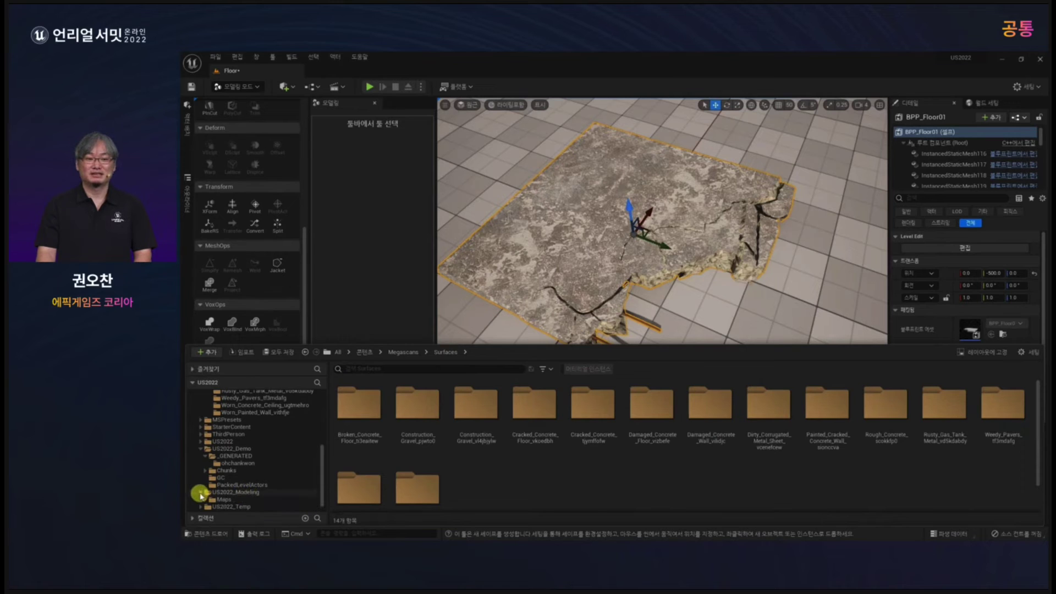
click(218, 500)
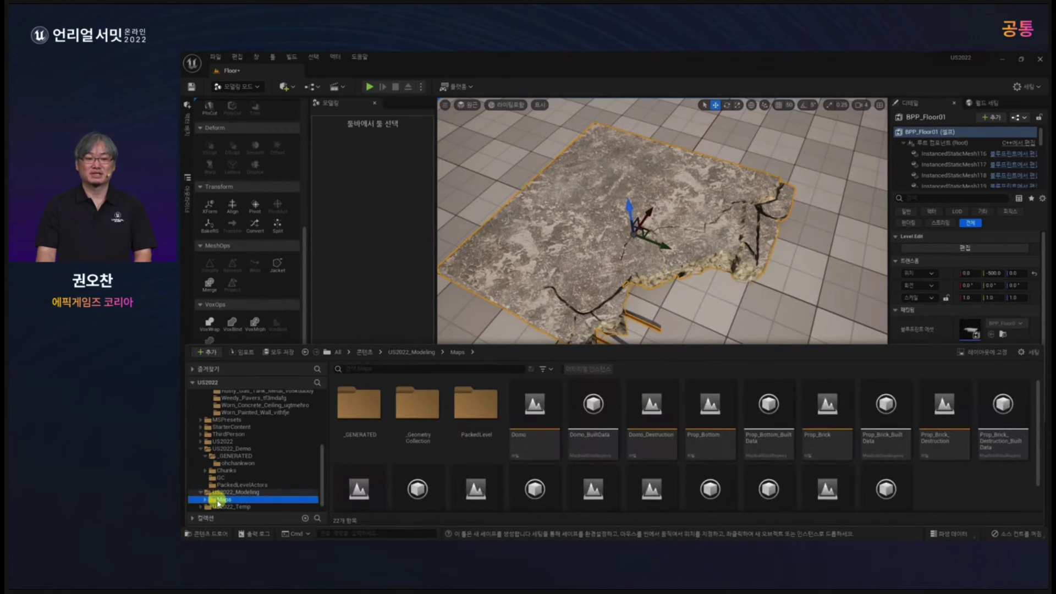
scroll(907, 451, down, 1)
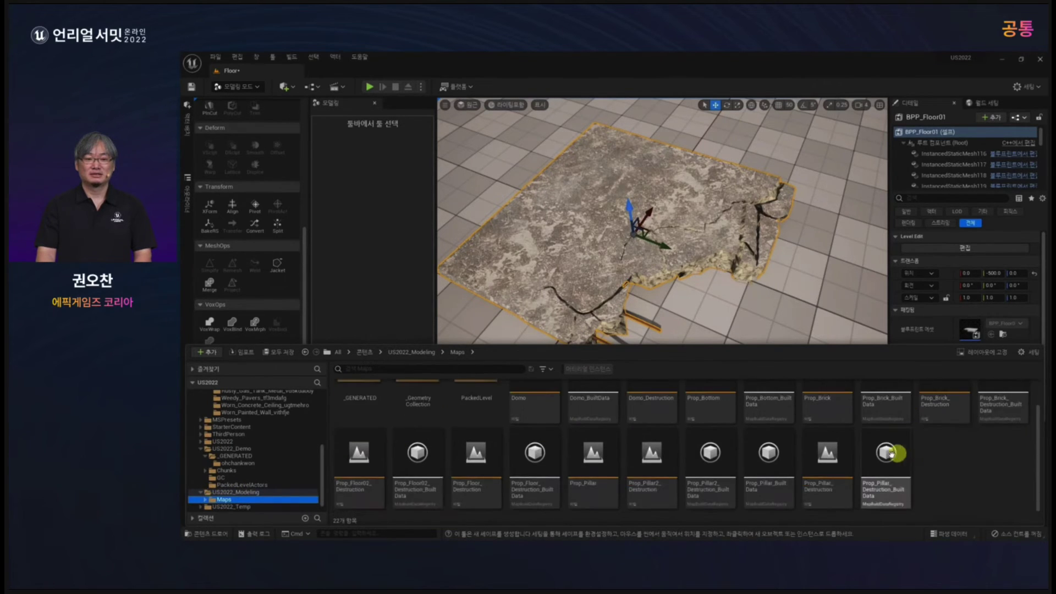
double_click(478, 459)
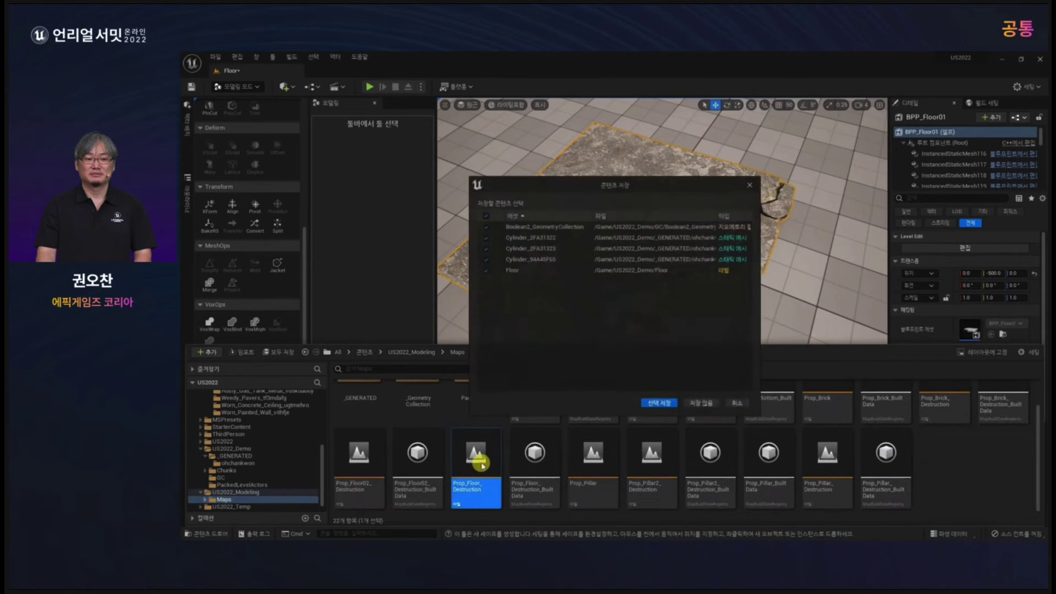
click(664, 404)
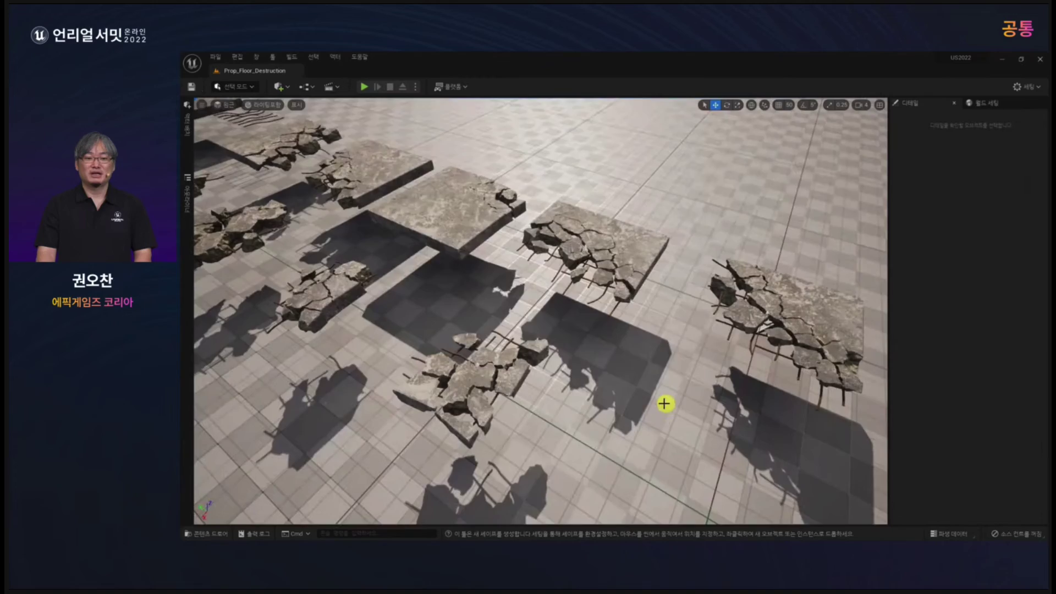
Examine the intact floor slab, the loose rebar, and the broken slab variants BPP_Floor_001 to BPP_Floor_005.
right_drag(664, 404, 565, 420)
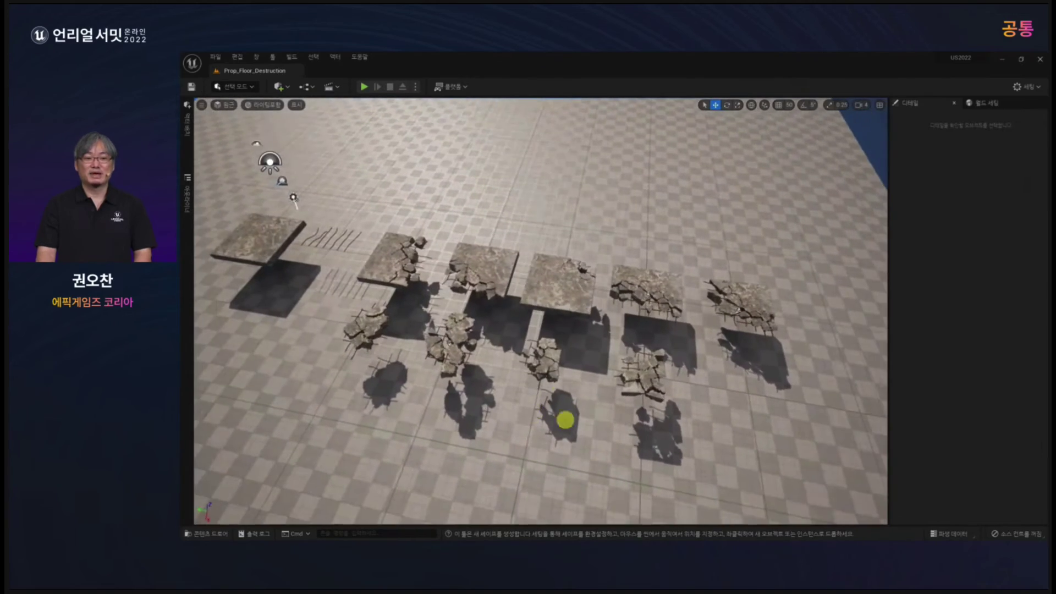
click(262, 245)
key(f)
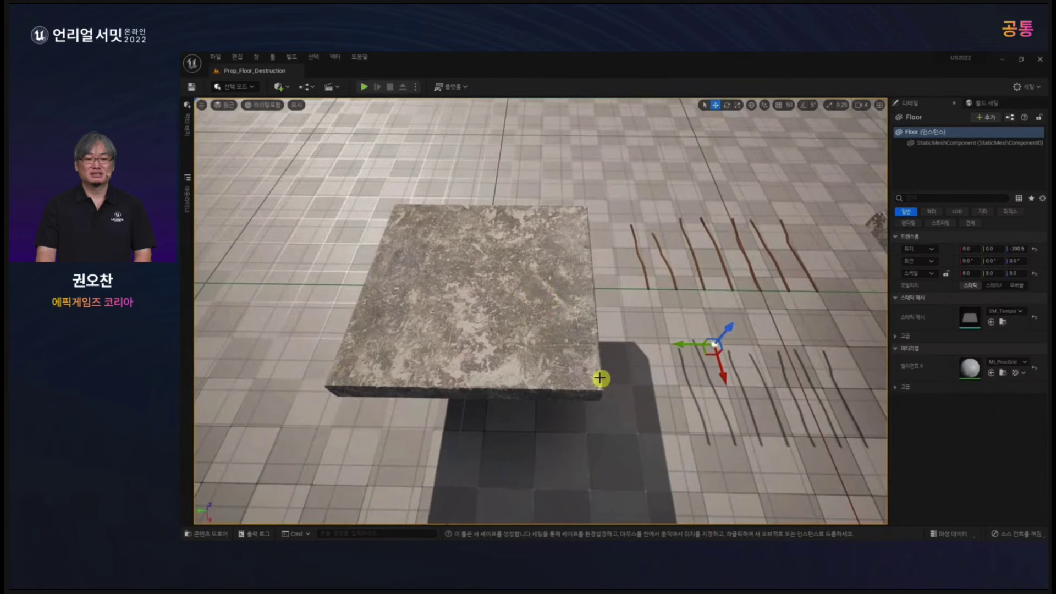
click(602, 377)
mouse_move(741, 412)
right_down()
mouse_move(846, 405)
mouse_move(729, 415)
right_up()
click(593, 323)
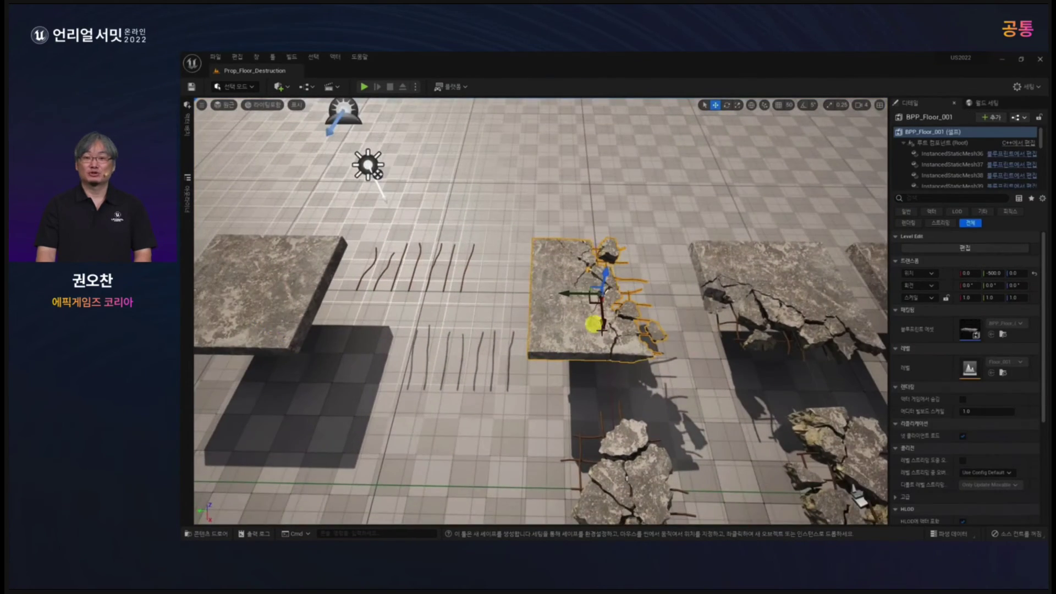
right_drag(584, 311, 615, 286)
click(616, 286)
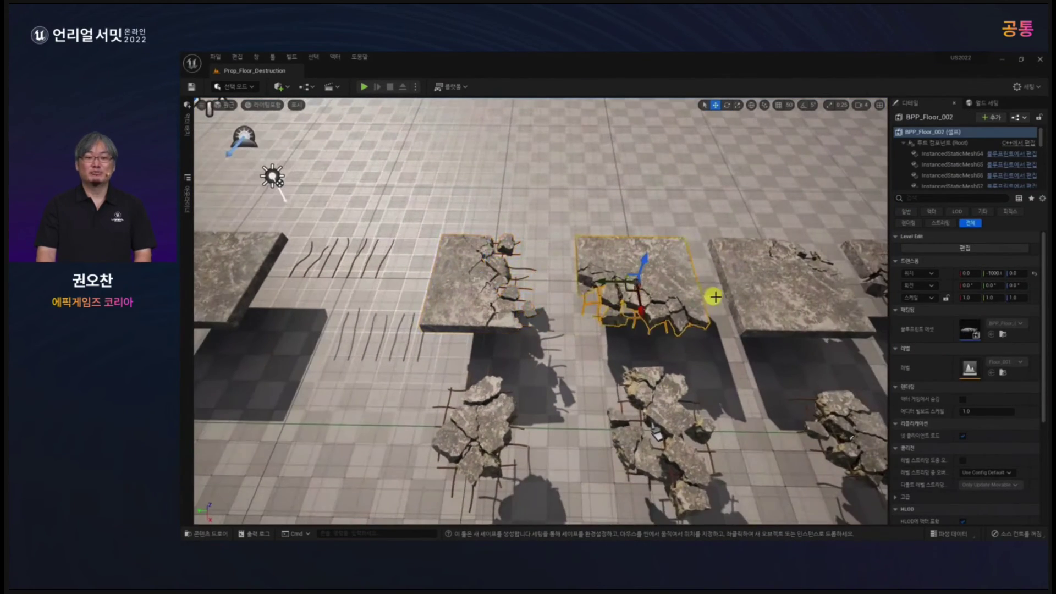
middle_drag(775, 387, 779, 392)
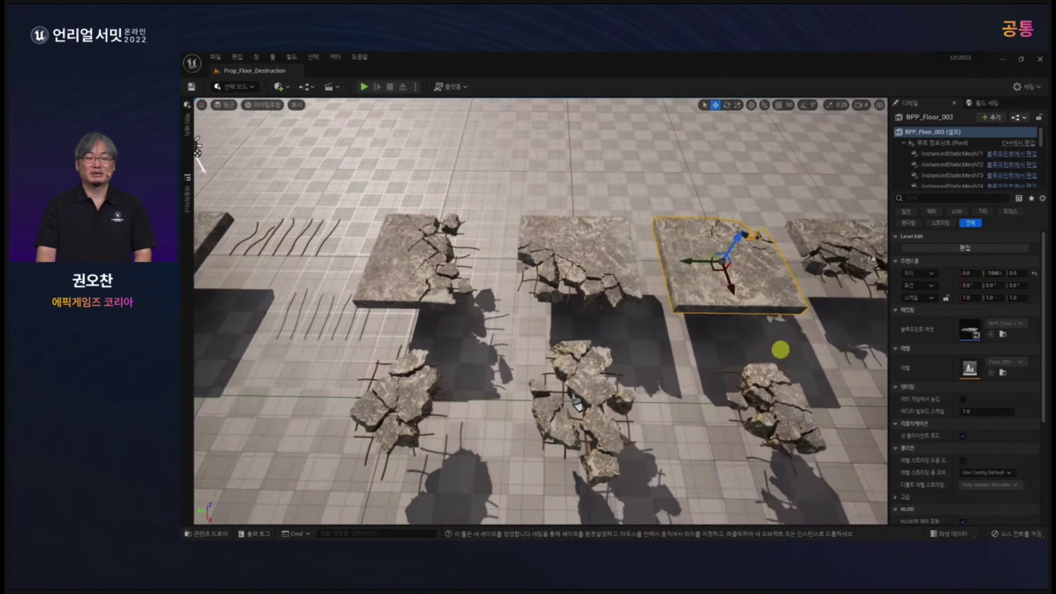
middle_drag(780, 349, 735, 247)
click(779, 228)
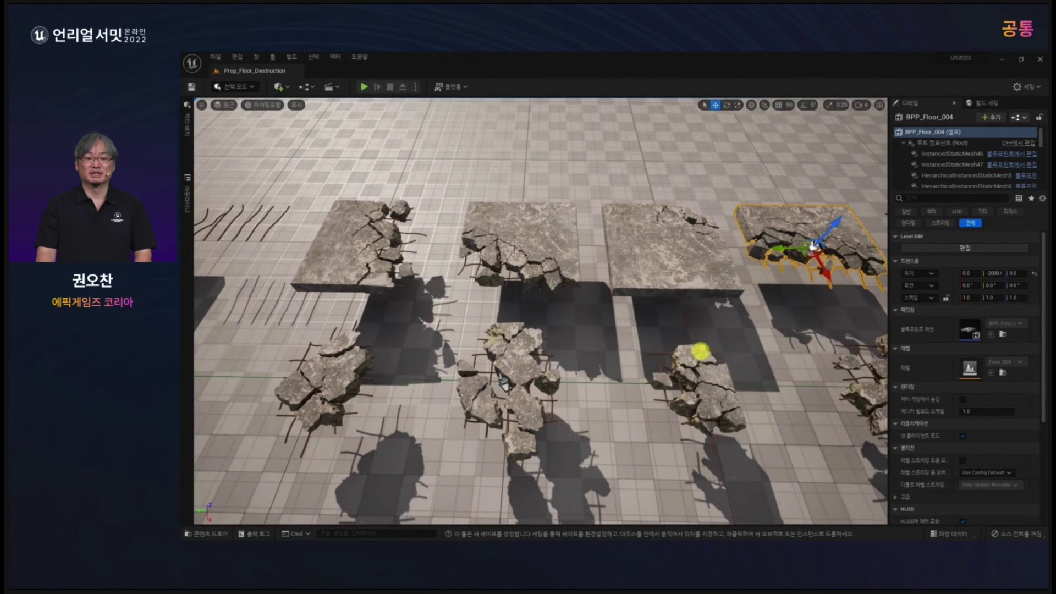
alt+drag(700, 351, 777, 332)
click(641, 169)
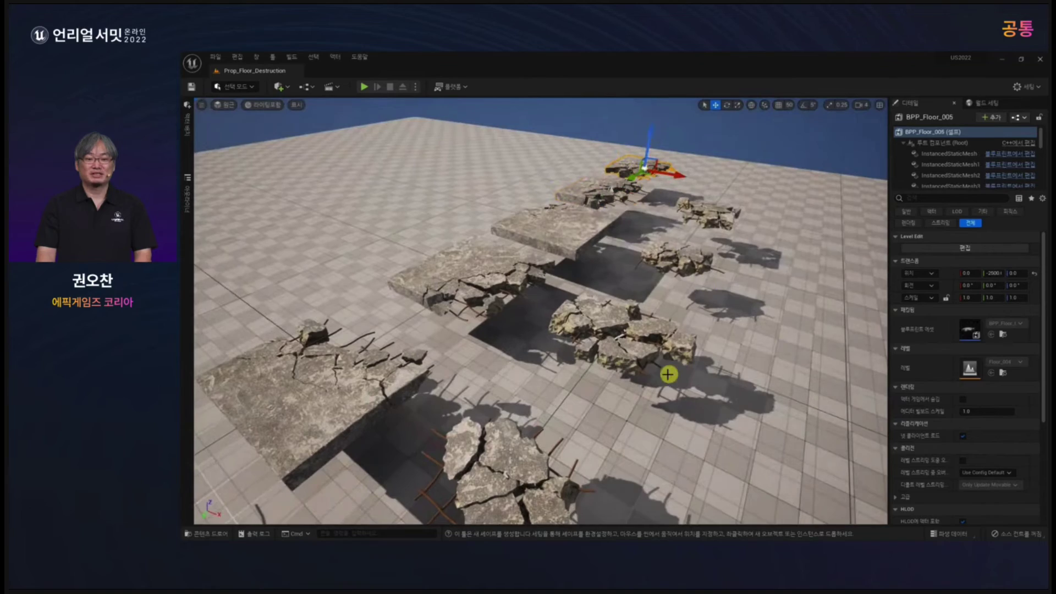
Examine the rubble chunk BPP_Floor_007 up close and within the full set of floor pieces.
click(613, 358)
key(f)
alt+drag(655, 395, 589, 431)
scroll(589, 432, down, 3)
scroll(589, 431, down, 3)
alt+drag(669, 434, 691, 415)
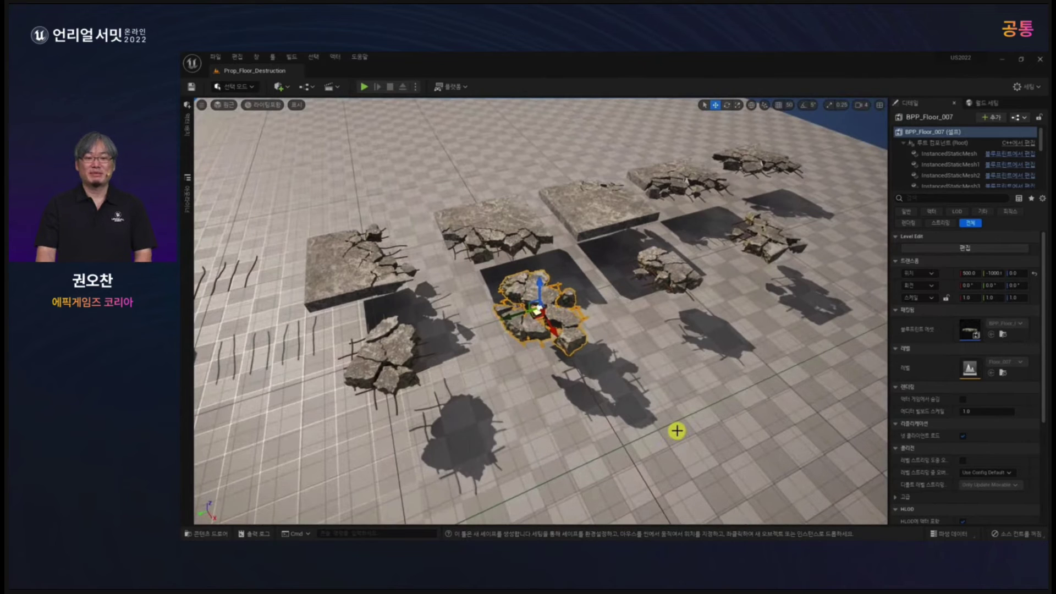
Open the Domo level from the Maps folder and focus on the near corner slab of the building's roof.
key(ctrl+space)
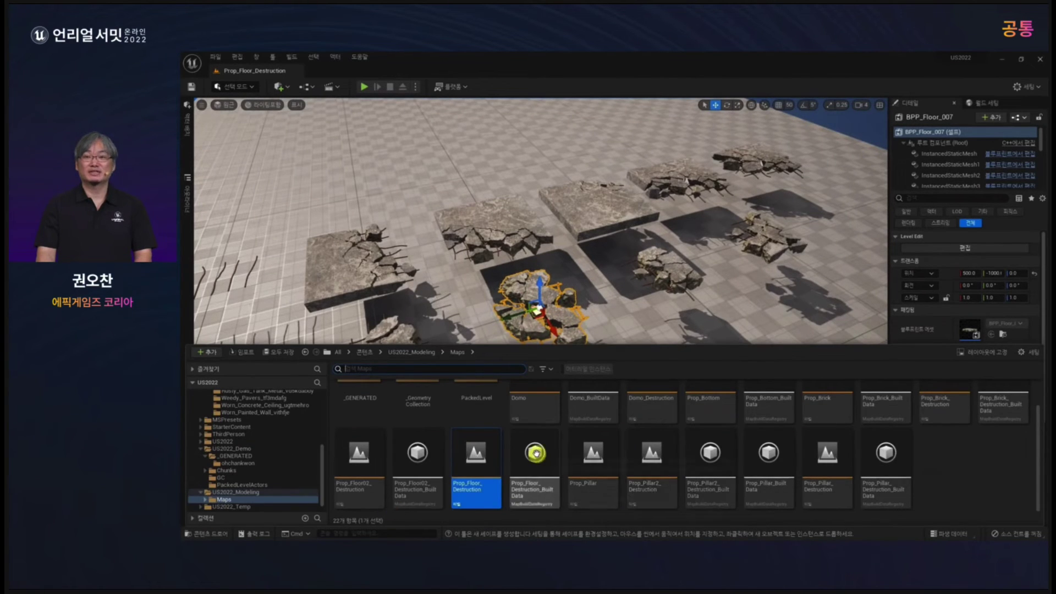
scroll(536, 454, up, 1)
double_click(524, 407)
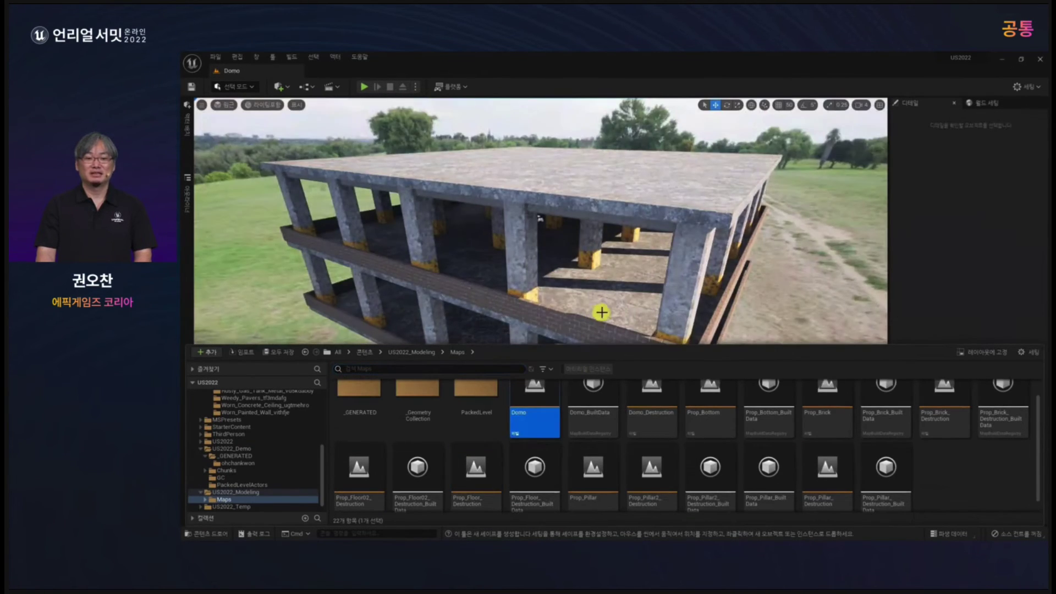
click(602, 308)
click(605, 200)
key(f)
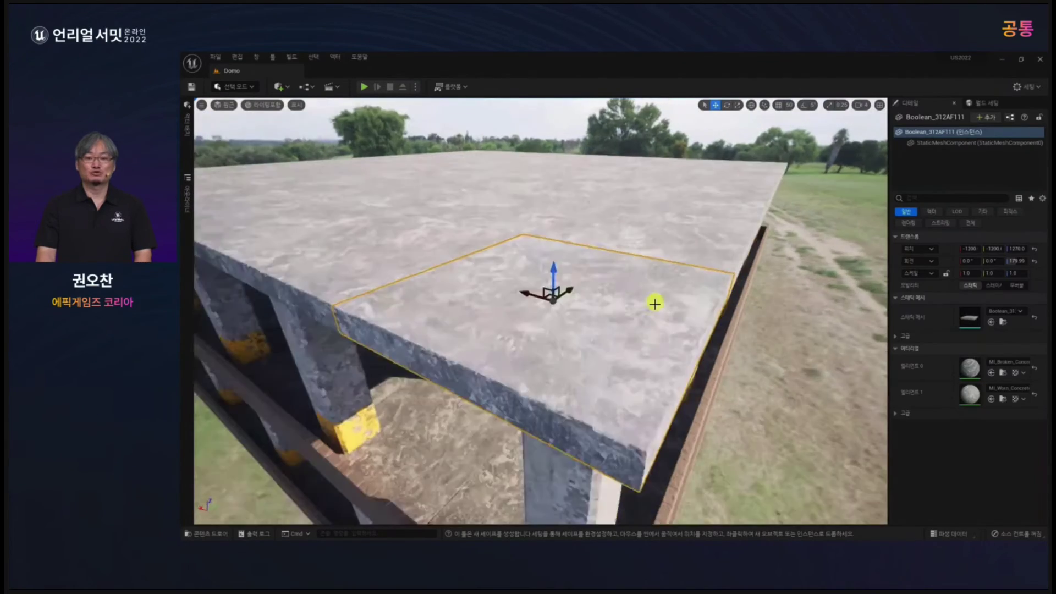
alt+drag(654, 302, 597, 397)
alt+right_drag(597, 397, 455, 375)
alt+drag(454, 374, 656, 364)
Replace the selected roof corner slab with the packed level actor BPP_Floor_002 from the PackedLevel folder.
key(ctrl+space)
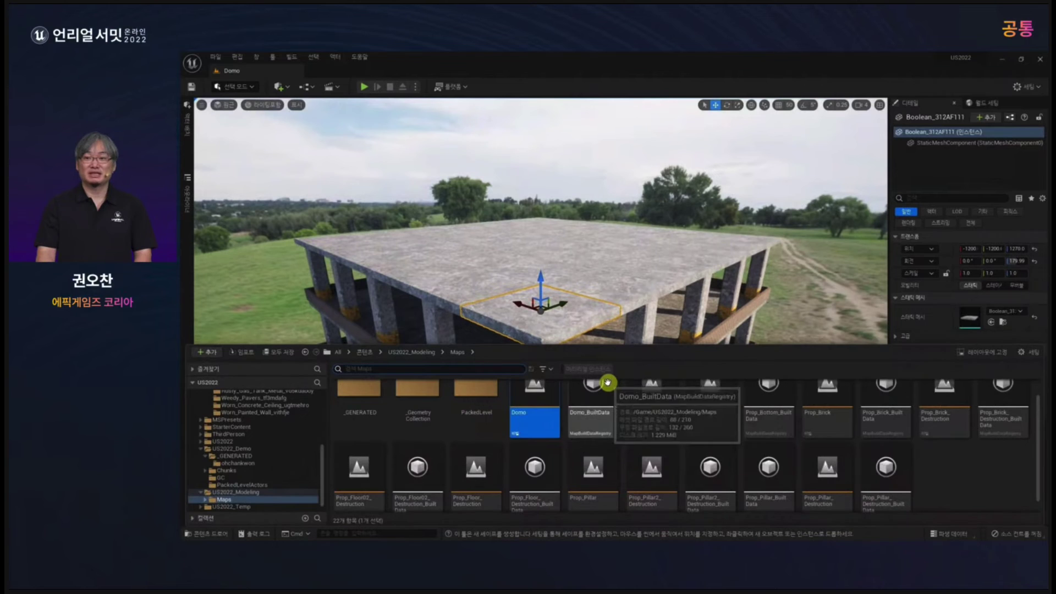
key(ctrl+space)
key(ctrl+space)
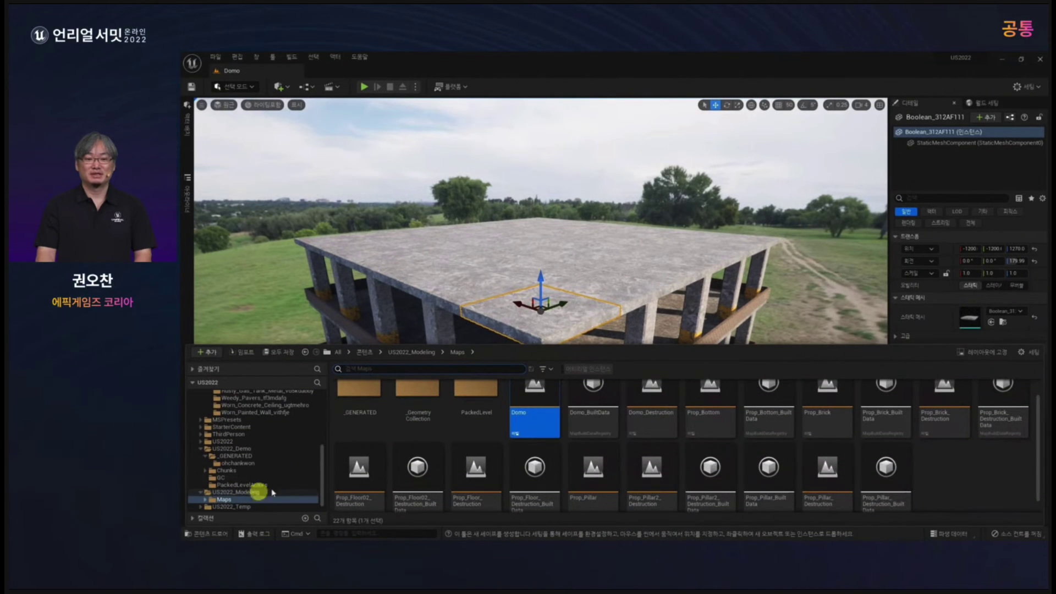
double_click(480, 394)
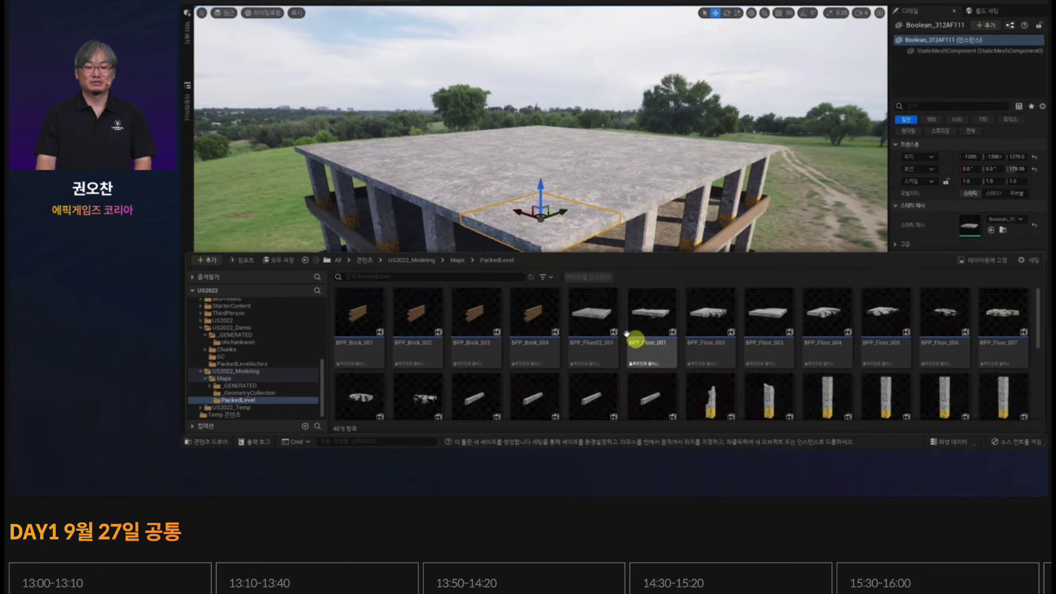
click(599, 412)
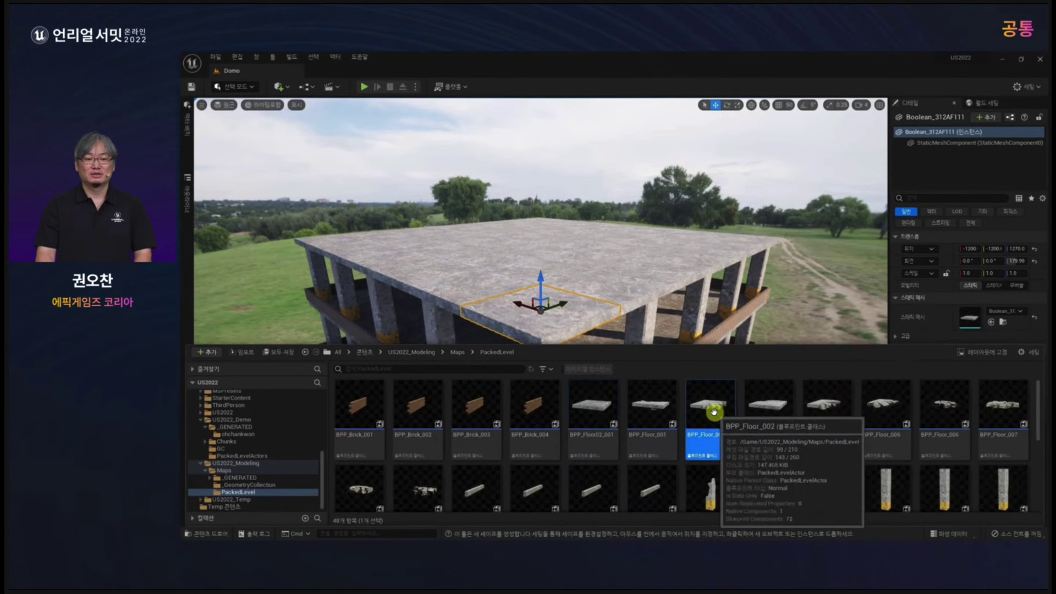
right_click(520, 311)
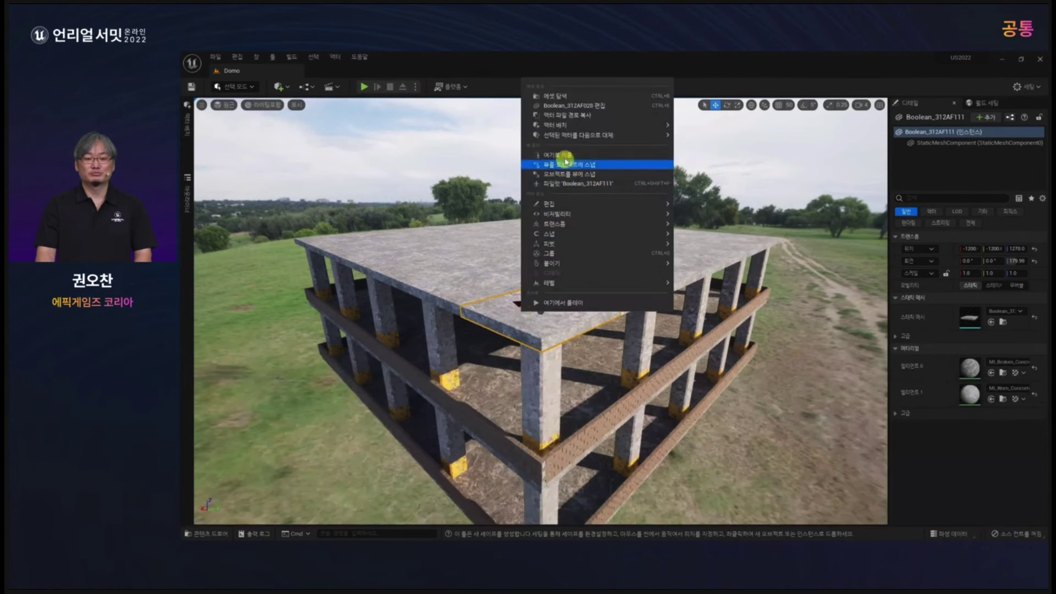
mouse_move(570, 128)
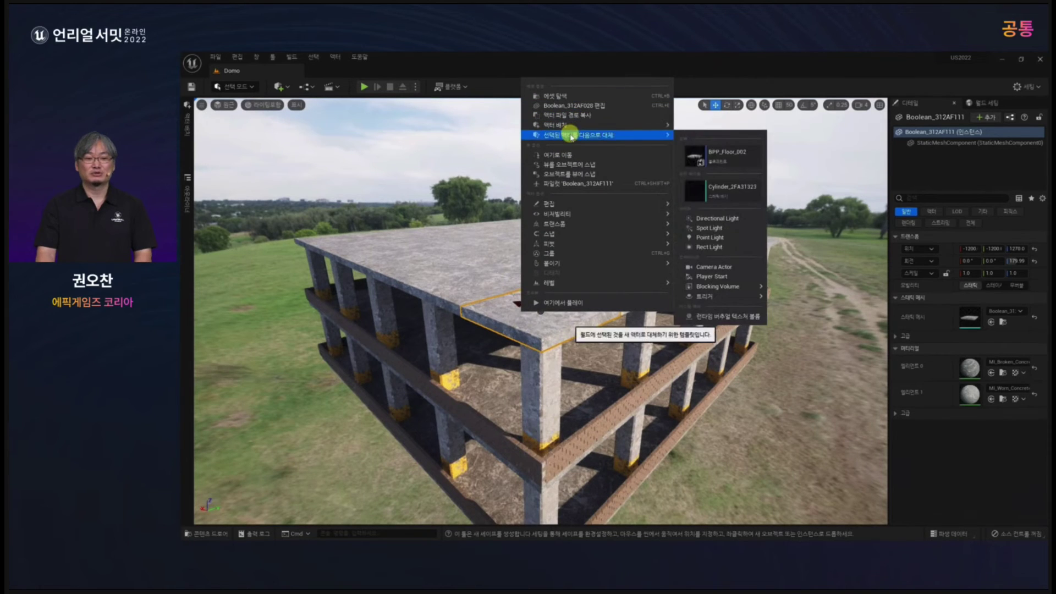
click(714, 151)
key(f)
alt+drag(570, 374, 576, 469)
Delete the corner pillar under the broken roof slab and the leftover pieces around it.
click(567, 464)
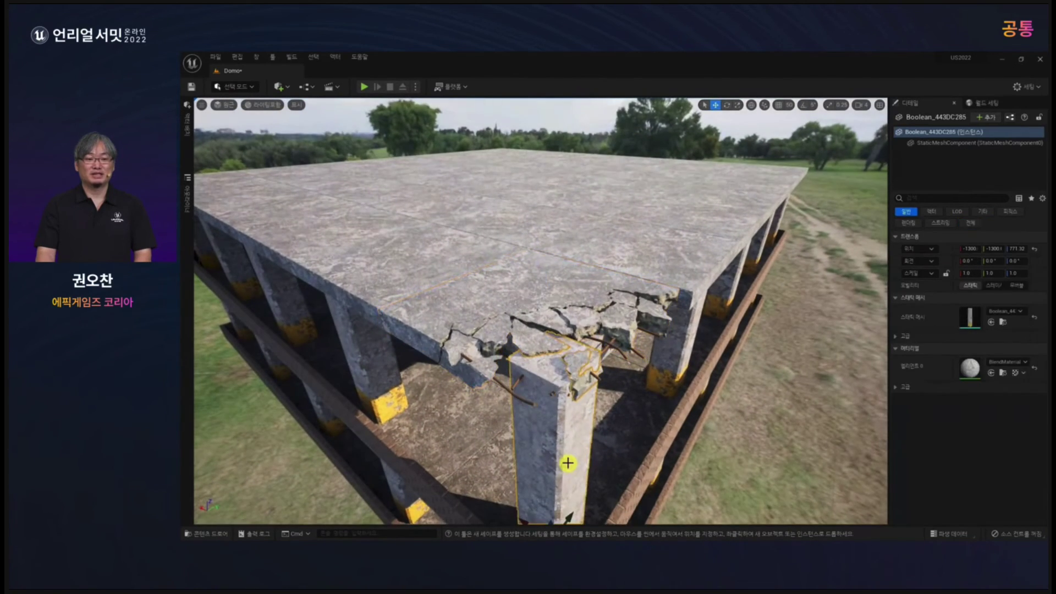
key(Delete)
alt+drag(546, 409, 538, 385)
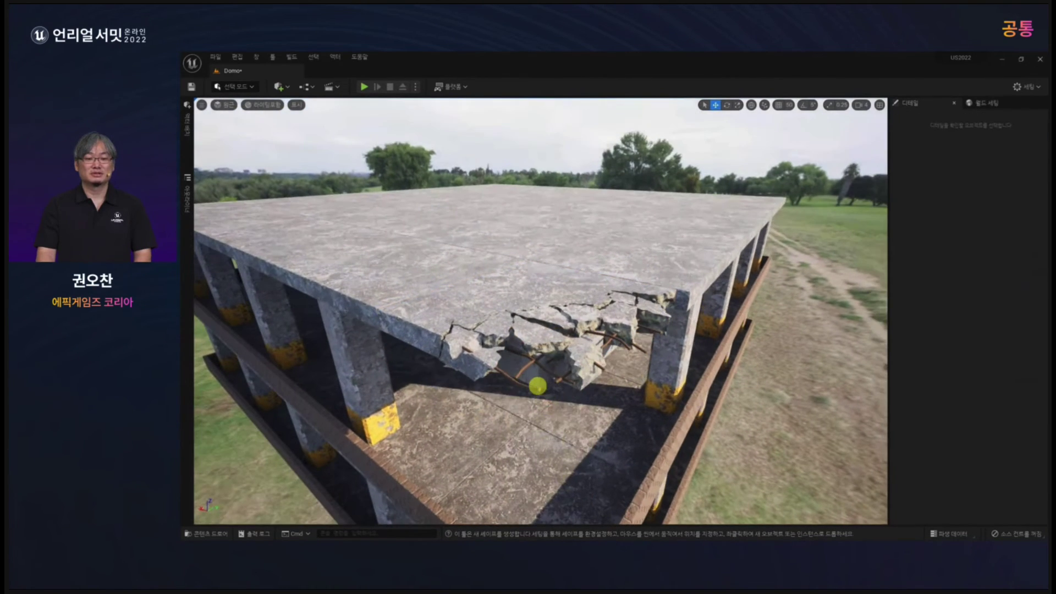
click(537, 385)
key(Delete)
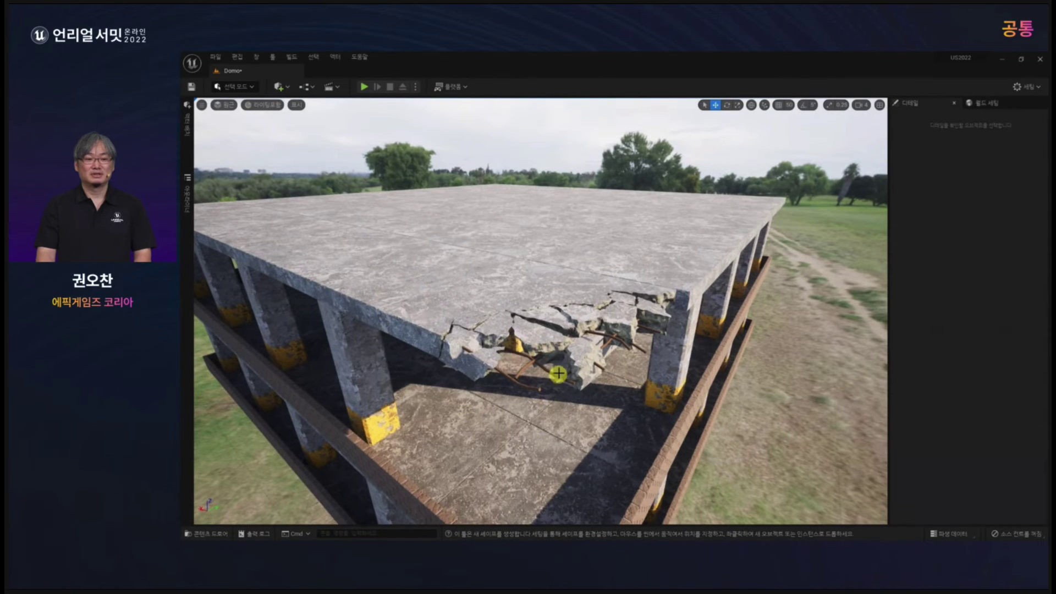
click(558, 371)
key(Delete)
alt+drag(622, 420, 626, 443)
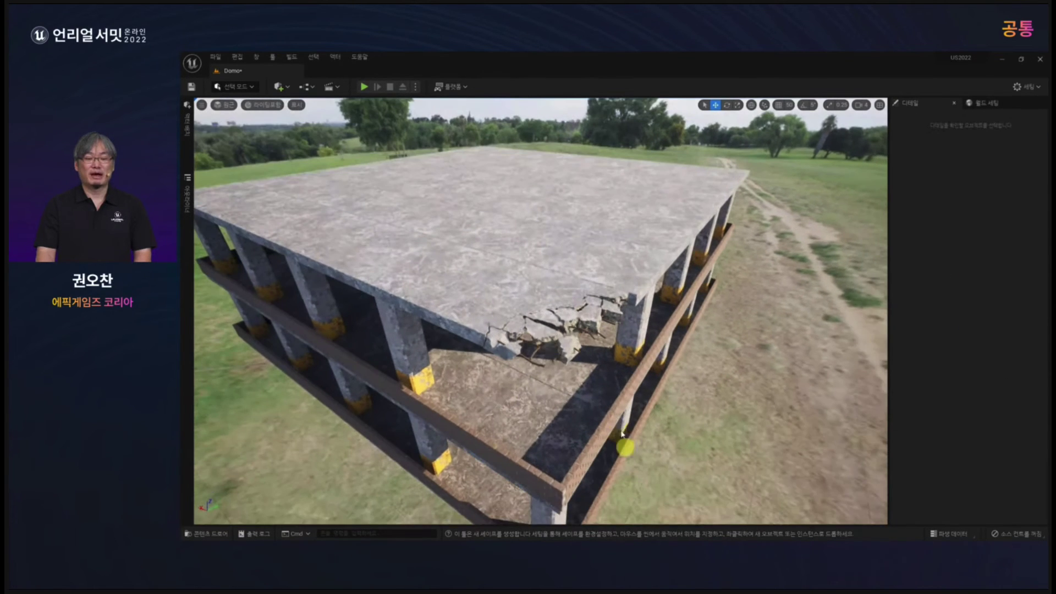
Open the Domo_Destruction level from the Maps folder without saving the current level, and inspect the collapsed building corner.
key(ctrl+space)
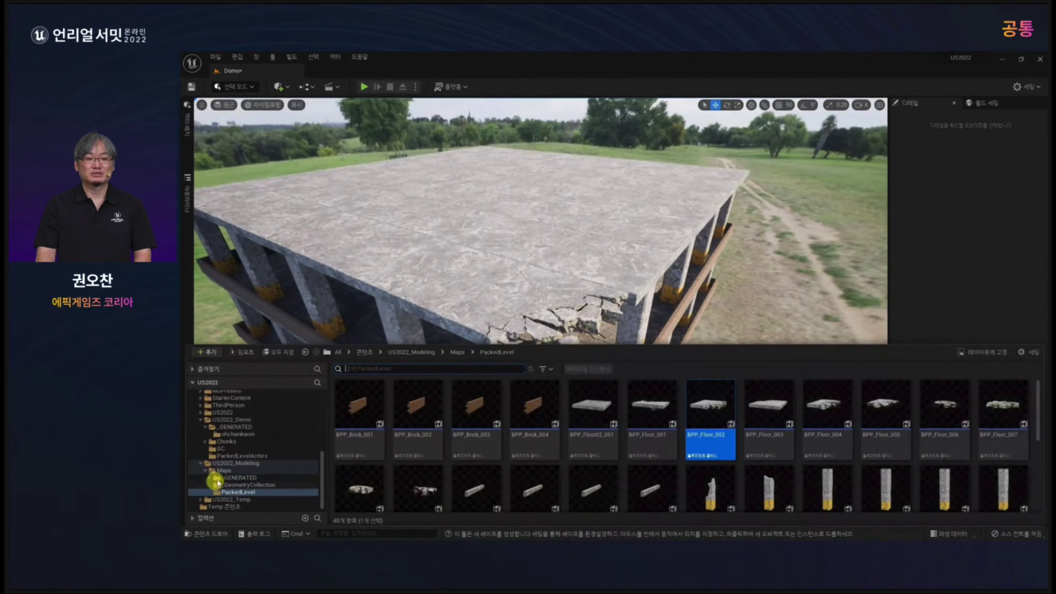
click(233, 473)
double_click(653, 410)
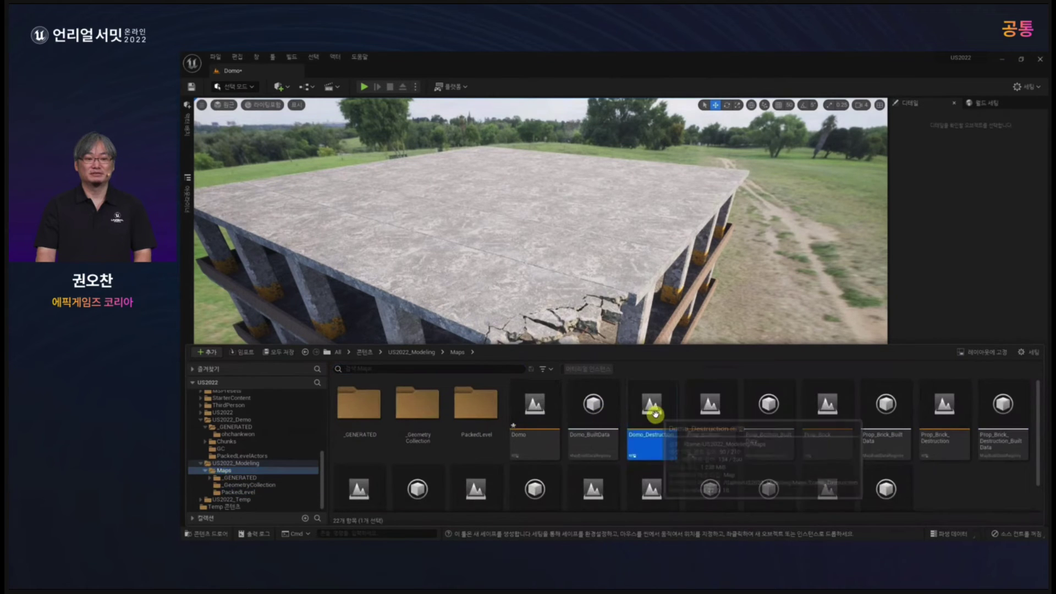
click(698, 404)
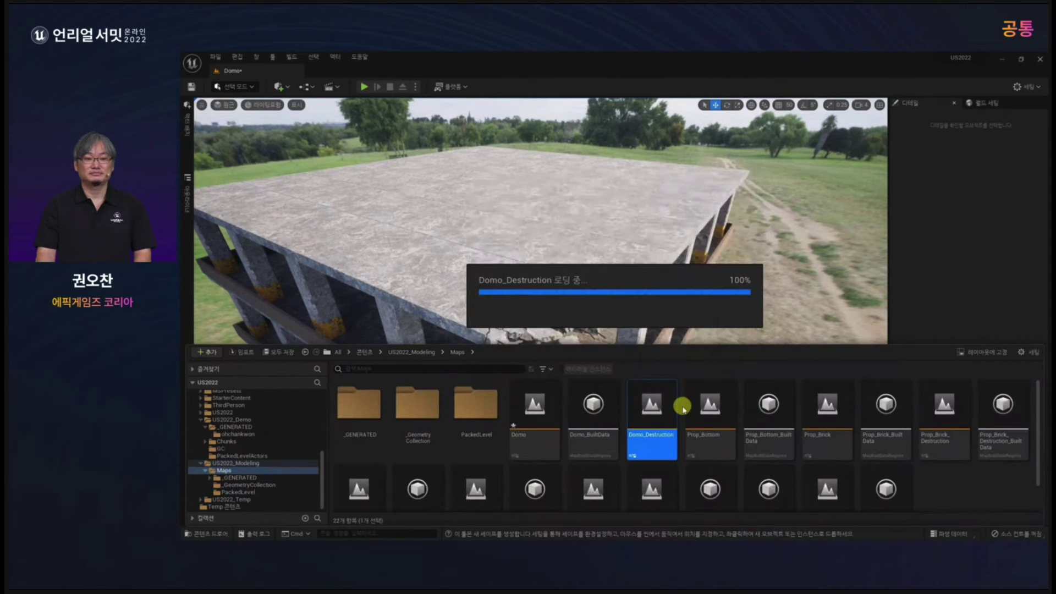
scroll(682, 406, up, 6)
mouse_move(682, 406)
alt+mouse_down()
mouse_move(641, 417)
mouse_move(702, 420)
mouse_move(664, 386)
mouse_move(688, 405)
mouse_move(663, 413)
mouse_move(648, 400)
mouse_move(685, 429)
mouse_move(697, 415)
mouse_move(674, 416)
alt+mouse_up()
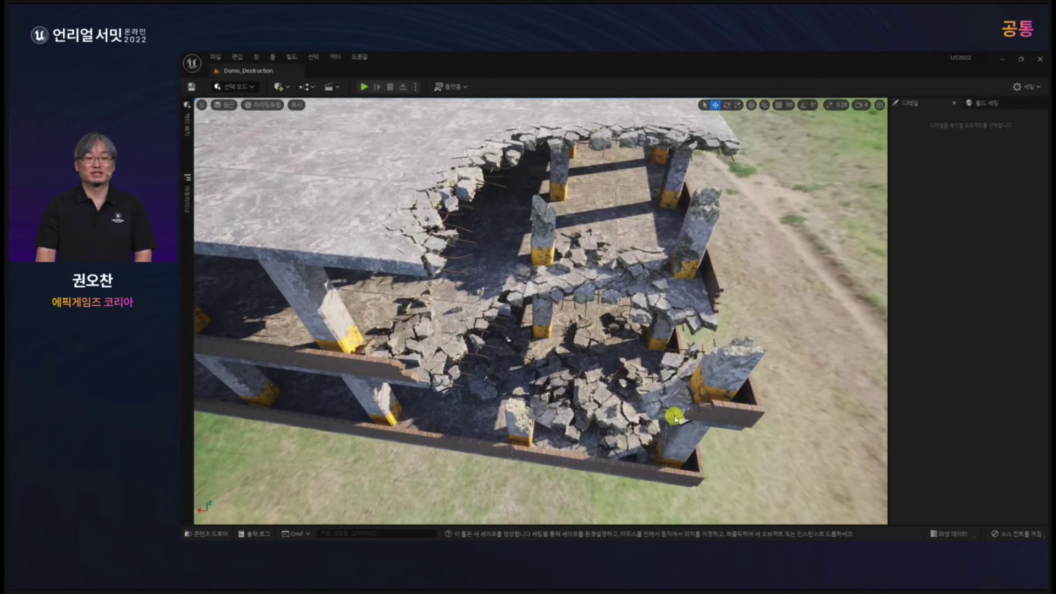